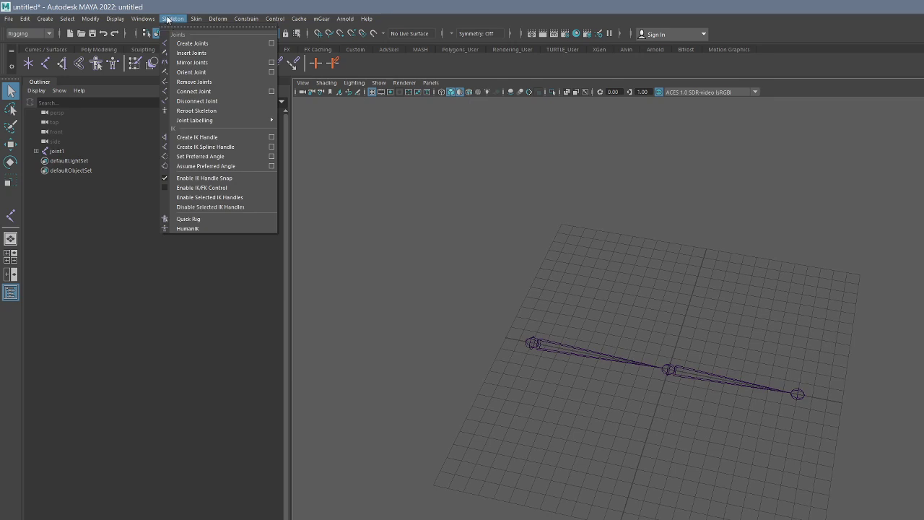
# Step: Open the Create IK Handle options and set the current solver to Single-Chain Solver
pyautogui.moveTo(202, 120)
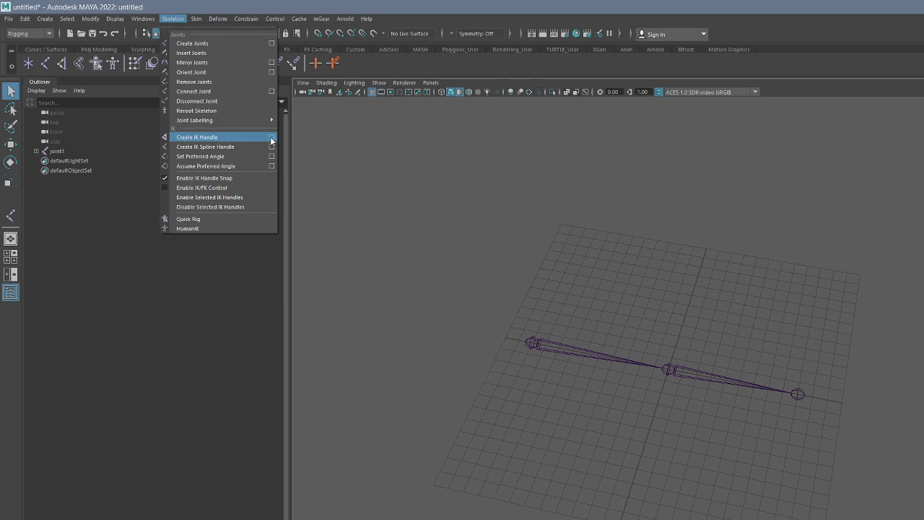
pyautogui.click(271, 138)
pyautogui.moveTo(146, 79); pyautogui.dragTo(286, 205)
pyautogui.click(305, 245)
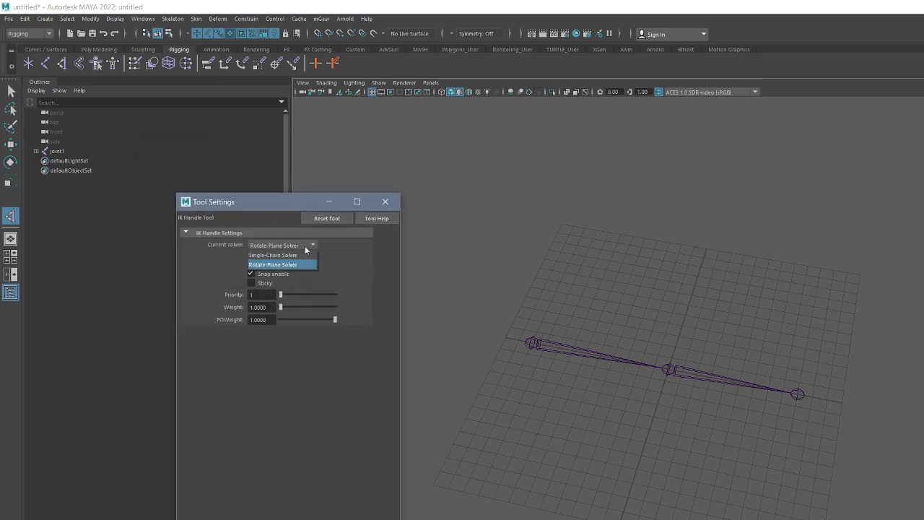
pyautogui.click(292, 253)
pyautogui.click(291, 247)
pyautogui.click(293, 264)
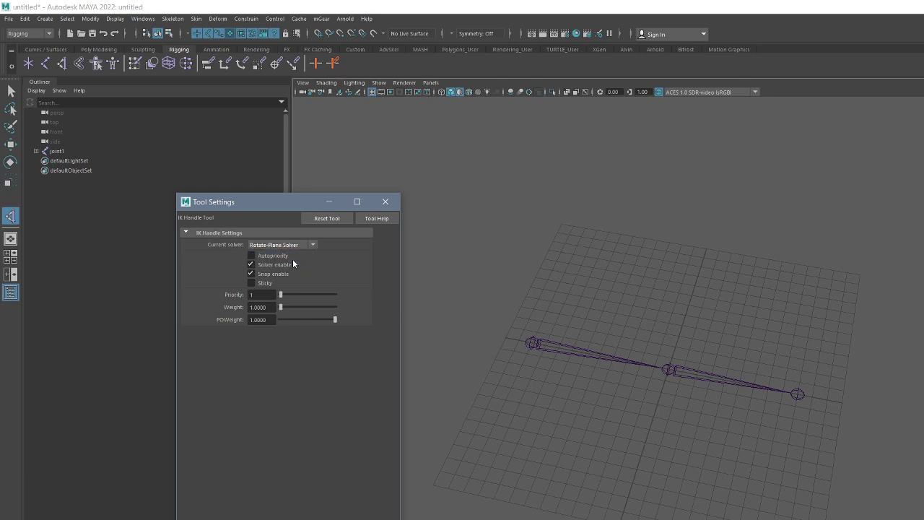
pyautogui.click(293, 246)
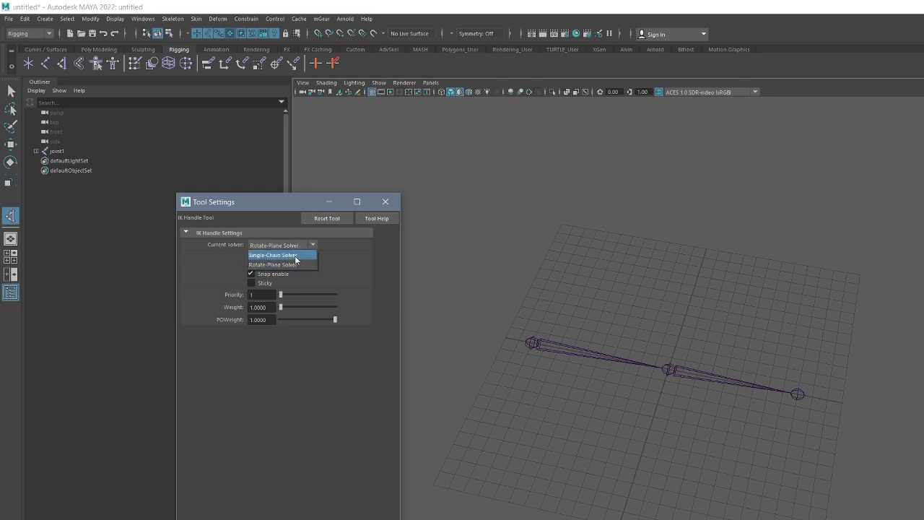
pyautogui.click(293, 256)
# Step: Create an IK handle from the root joint to the middle joint, try moving it, and delete it
pyautogui.click(531, 342)
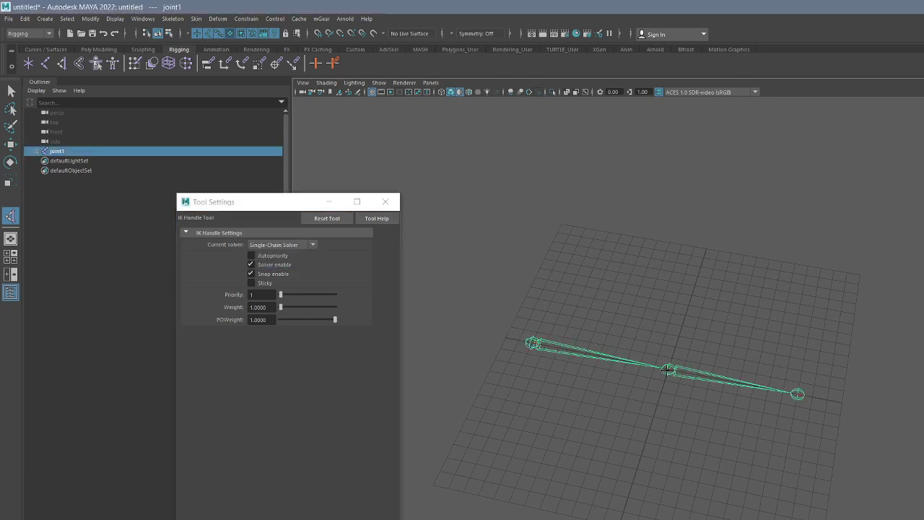
pyautogui.click(668, 370)
pyautogui.press('w')
pyautogui.moveTo(668, 370); pyautogui.dragTo(659, 400)
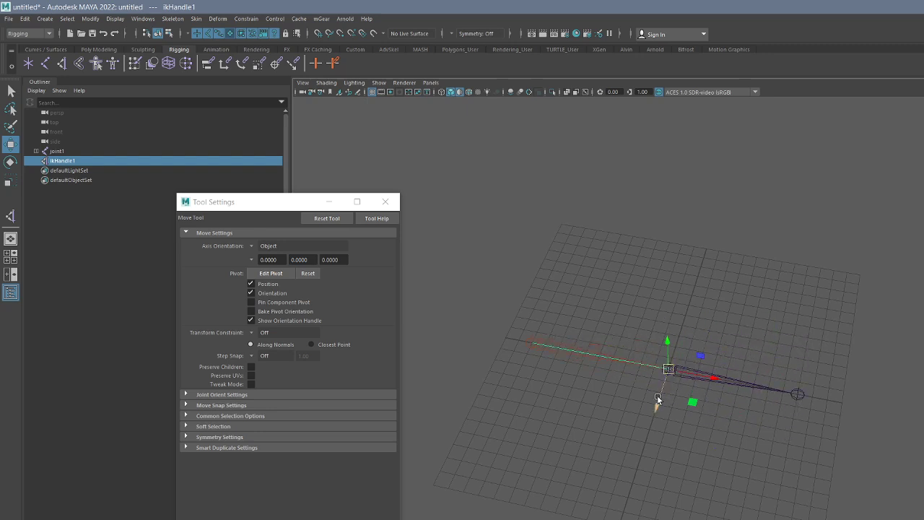
pyautogui.press('Delete')
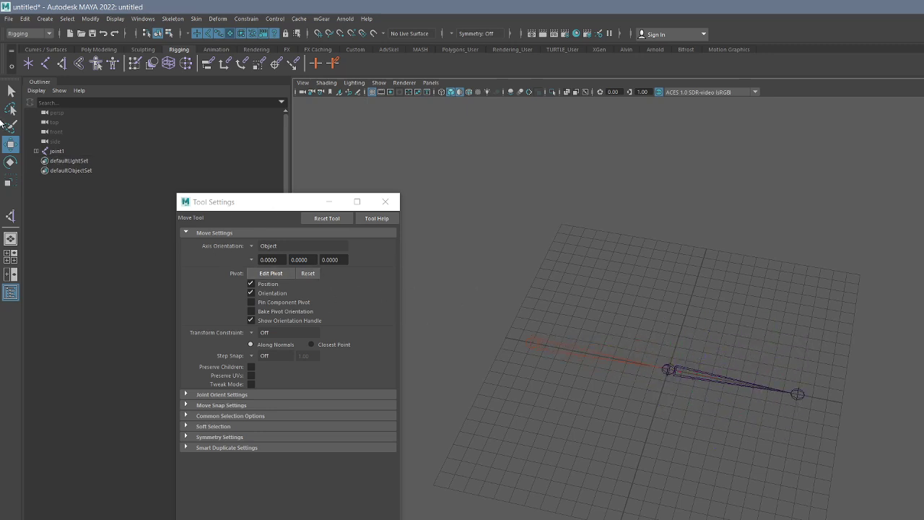
# Step: Create a single-chain IK handle from the root joint to the end joint and move it to swing the chain
pyautogui.click(10, 216)
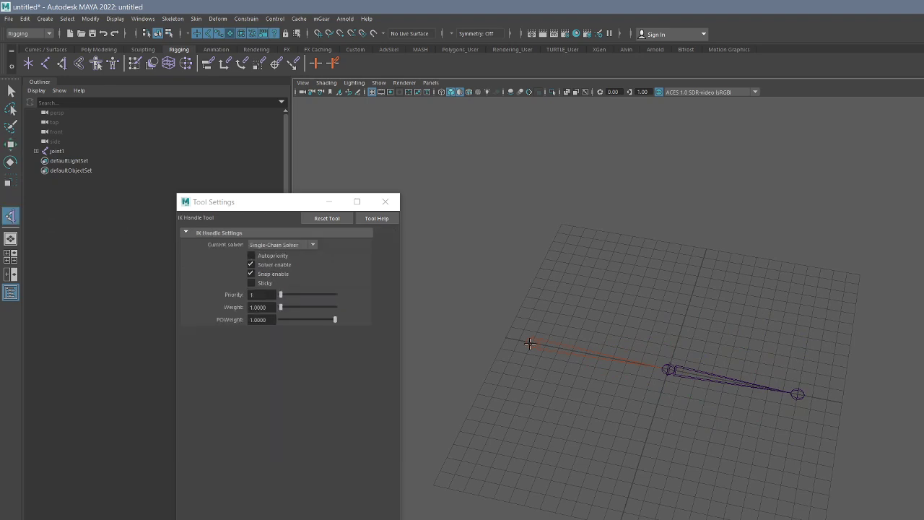
pyautogui.click(530, 344)
pyautogui.click(798, 393)
pyautogui.press('w')
pyautogui.moveTo(797, 393); pyautogui.dragTo(802, 325)
# Step: Switch the viewport to a light grey background and delete the single-chain IK handle
pyautogui.hotkey('ctrl', 'z')
pyautogui.hotkey('alt', 'b')
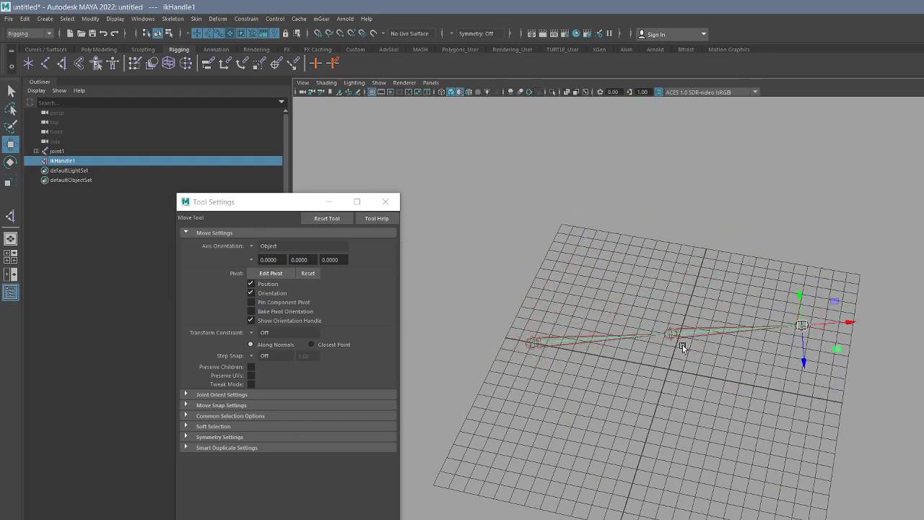
pyautogui.hotkey('ctrl', 'z')
pyautogui.press('Delete')
# Step: Set the IK solver to Rotate-Plane Solver and create an IK handle from joint1 to joint3
pyautogui.keyDown('shift'); pyautogui.click(36, 151); pyautogui.keyUp('shift')
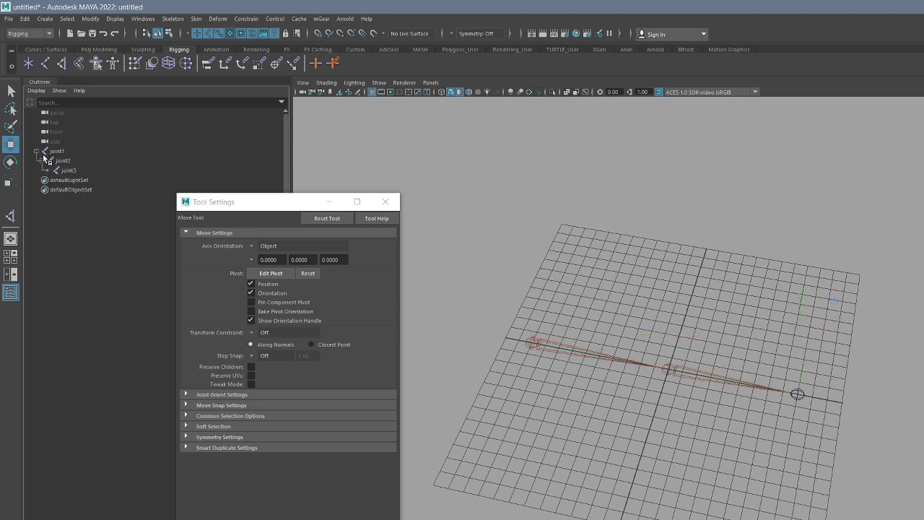
pyautogui.click(11, 215)
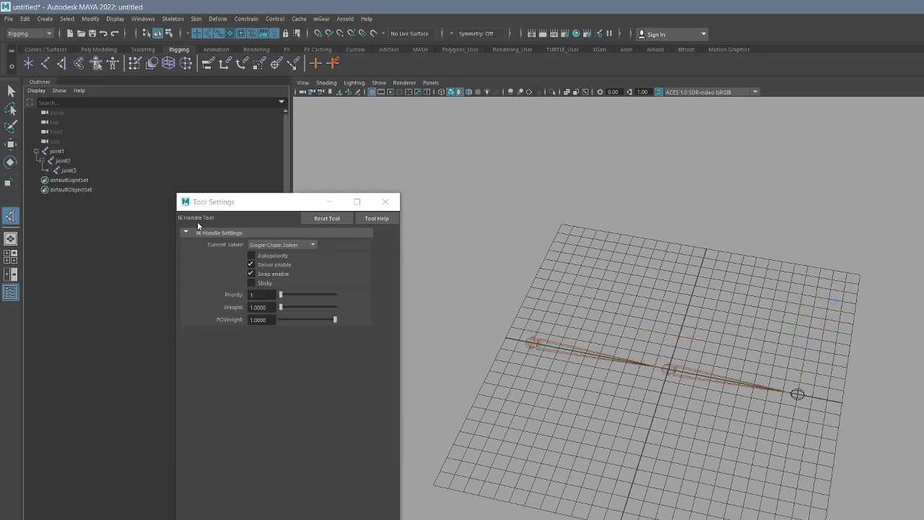
pyautogui.click(274, 246)
pyautogui.click(273, 264)
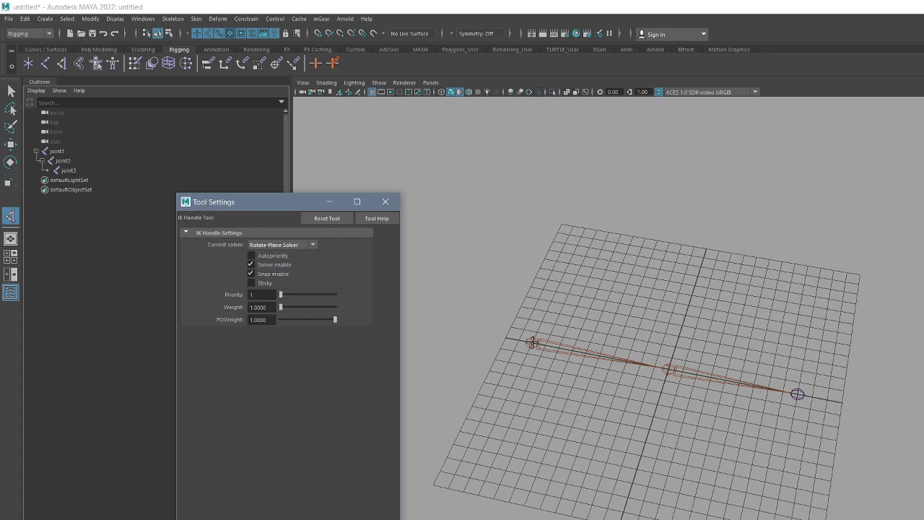
pyautogui.click(532, 342)
pyautogui.click(795, 399)
pyautogui.press('w')
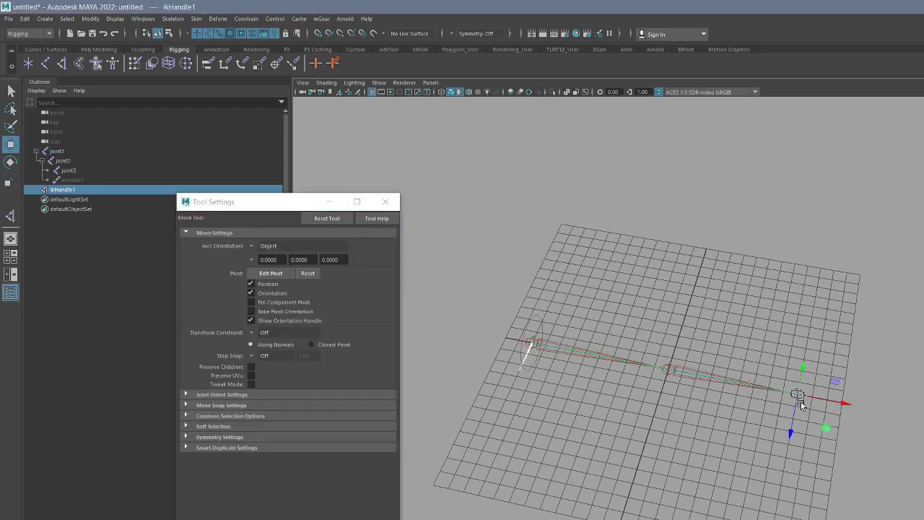
# Step: Try moving the rotate-plane IK handle toward the root joint, undo the move and delete the handle
pyautogui.moveTo(797, 396); pyautogui.dragTo(721, 376)
pyautogui.hotkey('ctrl', 'z')
pyautogui.press('Delete')
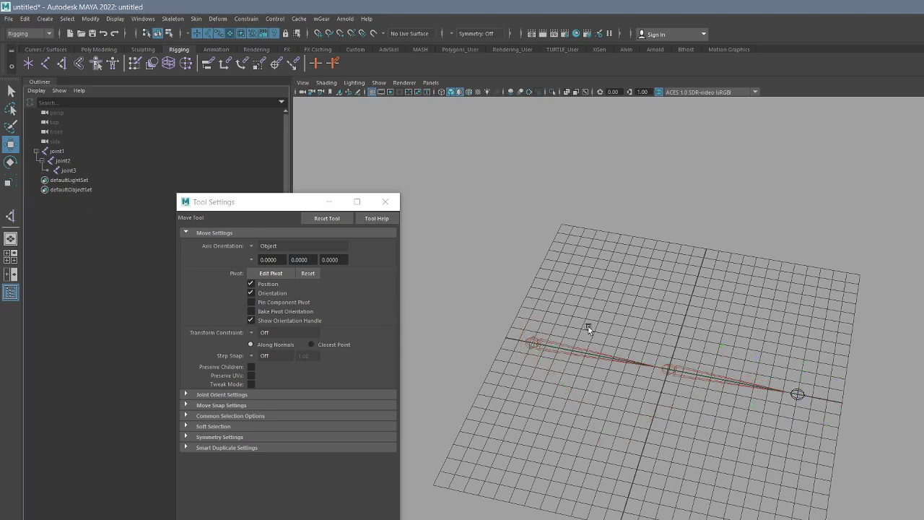
# Step: Pose the chain with forward kinematics by rotating joint1 upward and joint2 back toward the grid
pyautogui.click(593, 352)
pyautogui.press('e')
pyautogui.moveTo(572, 328); pyautogui.dragTo(495, 305)
pyautogui.press('q')
pyautogui.click(451, 206)
pyautogui.press('e')
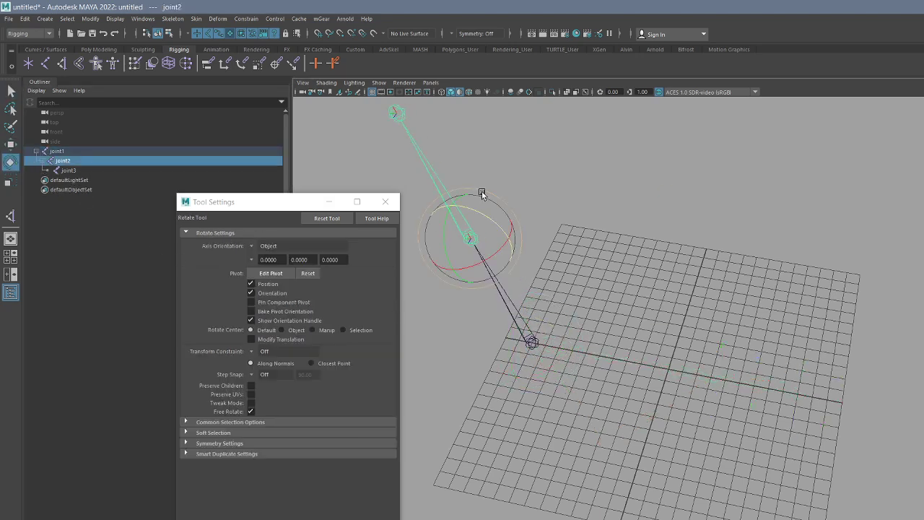
pyautogui.moveTo(482, 191); pyautogui.dragTo(533, 236)
pyautogui.click(590, 209)
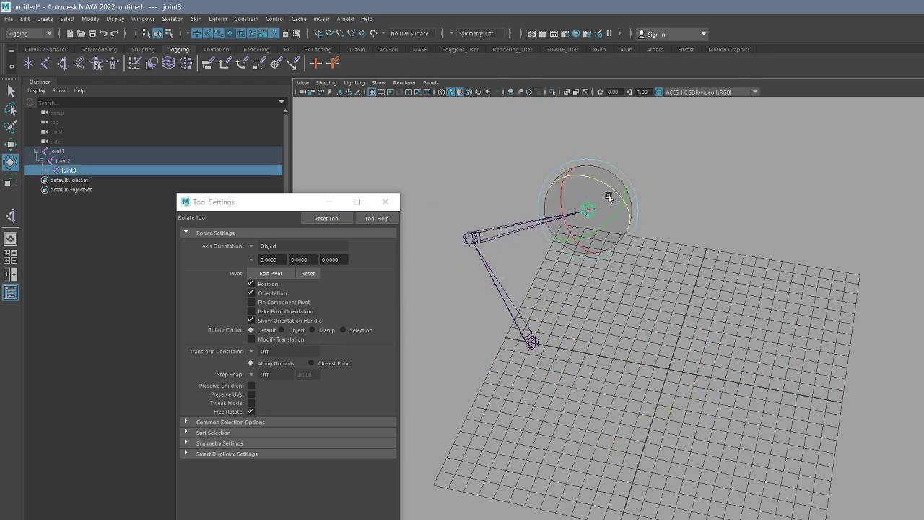
# Step: Undo the joint1 and joint2 rotations and deselect the chain
pyautogui.hotkey('ctrl', 'z')
pyautogui.hotkey('ctrl', 'z')
pyautogui.hotkey('ctrl', 'z')
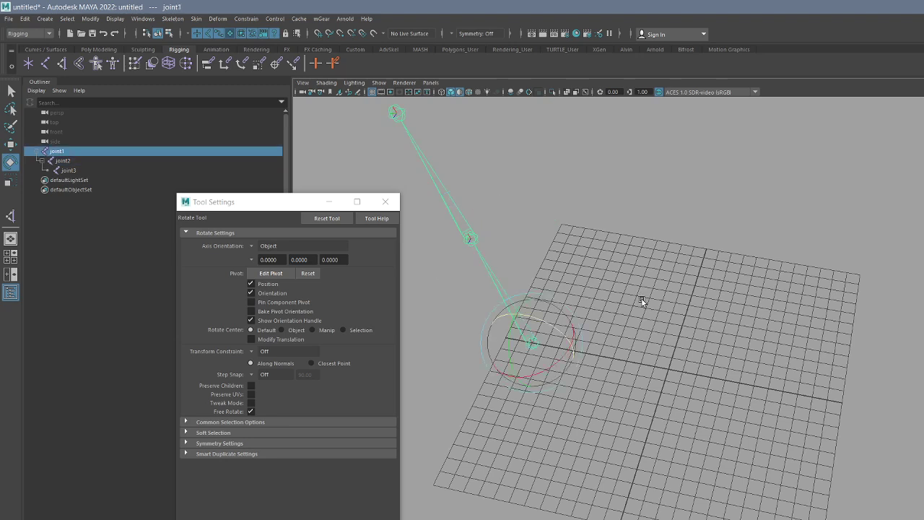
pyautogui.hotkey('ctrl', 'z')
pyautogui.hotkey('ctrl', 'z')
pyautogui.hotkey('ctrl', 'z')
pyautogui.hotkey('ctrl', 'z')
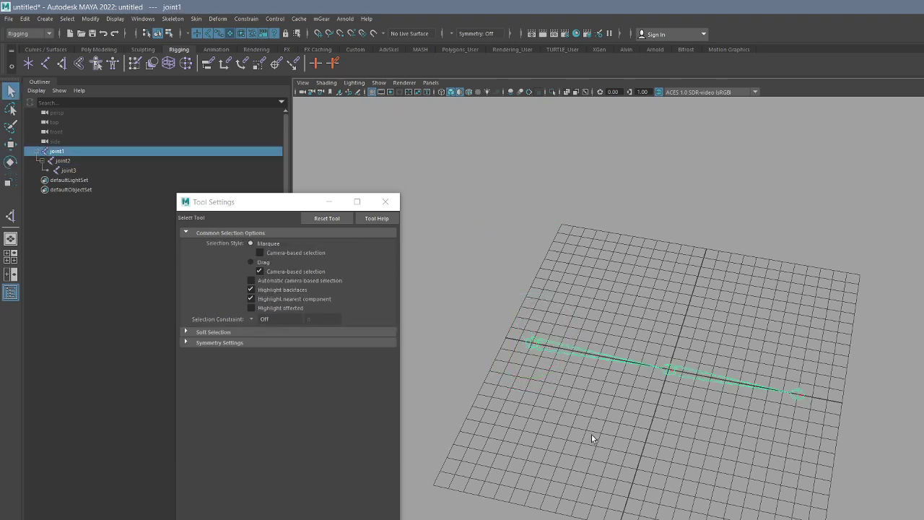
pyautogui.click(592, 434)
pyautogui.click(16, 219)
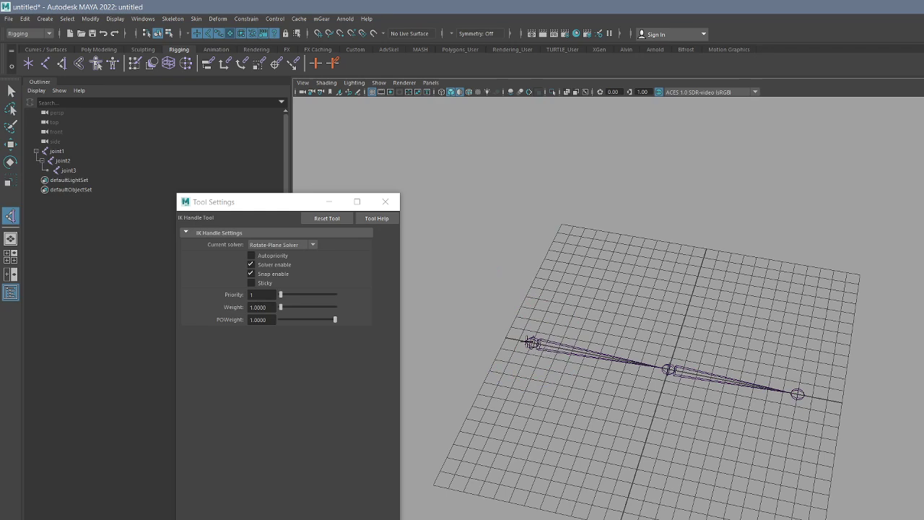
pyautogui.click(531, 343)
pyautogui.press('q')
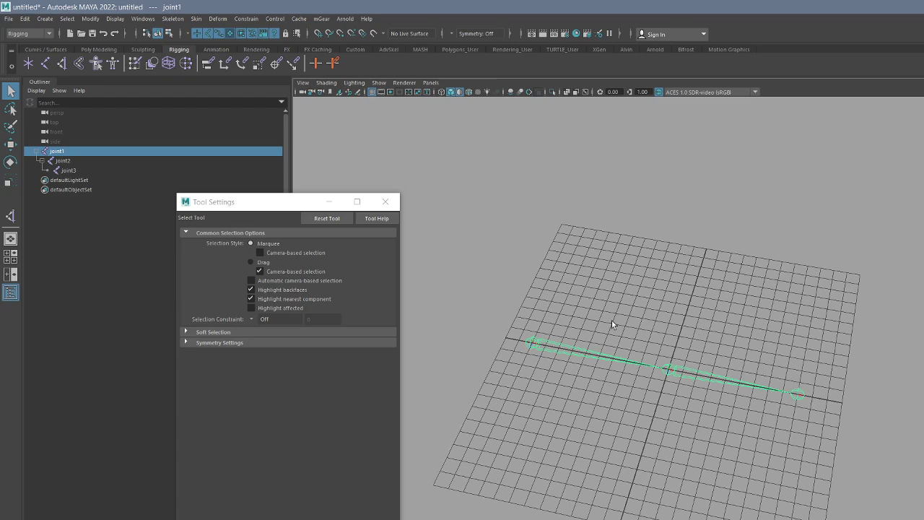
pyautogui.keyDown('alt'); pyautogui.moveTo(574, 409); pyautogui.dragTo(590, 421); pyautogui.keyUp('alt')
pyautogui.click(600, 413)
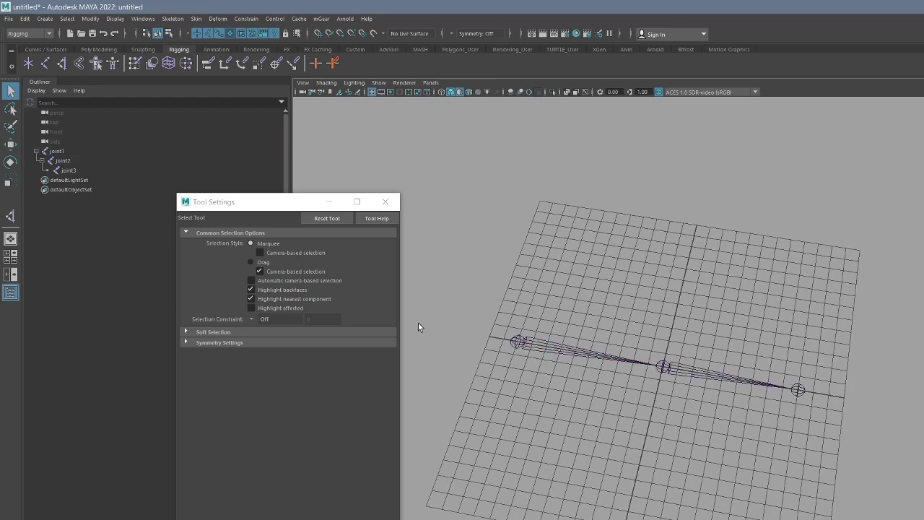
# Step: Examine the straight joint chain and its middle joint from a lower front view
pyautogui.keyDown('alt'); pyautogui.moveTo(495, 426); pyautogui.dragTo(672, 402); pyautogui.keyUp('alt')
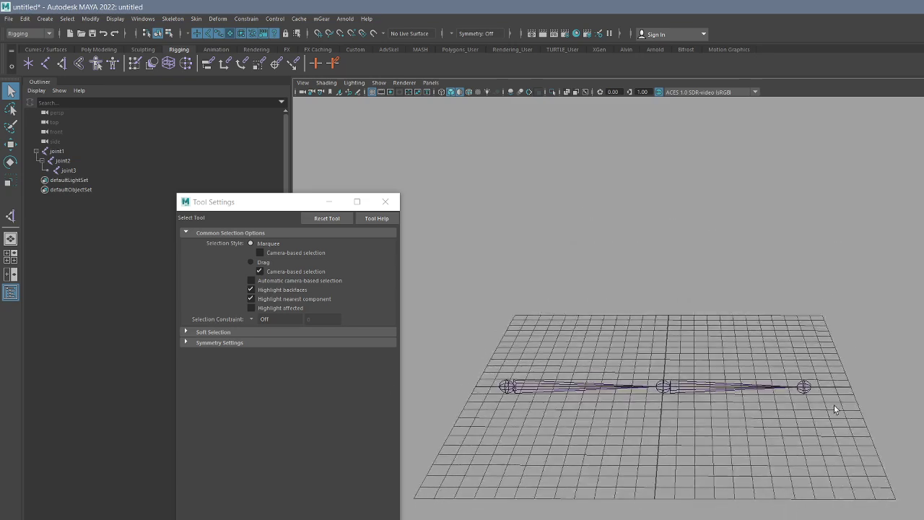
pyautogui.keyDown('alt'); pyautogui.moveTo(566, 398); pyautogui.dragTo(636, 368); pyautogui.keyUp('alt')
pyautogui.click(661, 386)
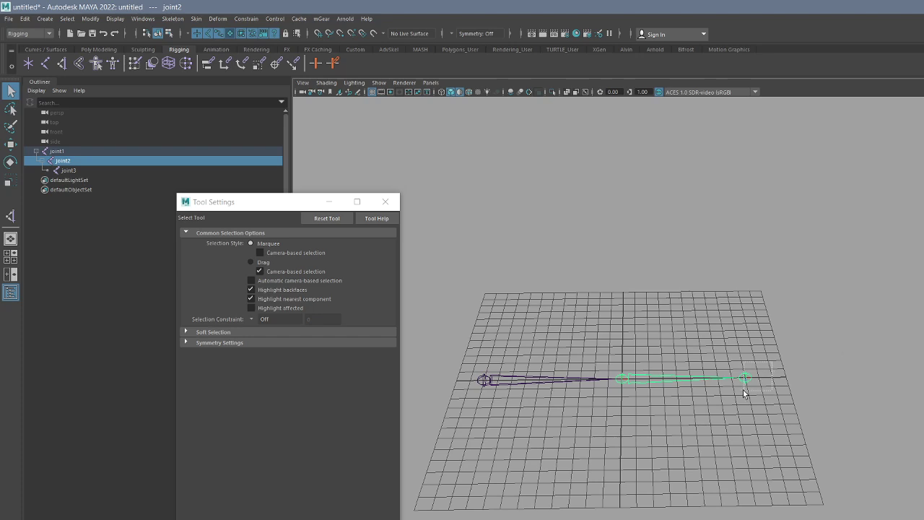
pyautogui.click(743, 388)
pyautogui.click(615, 390)
pyautogui.click(68, 214)
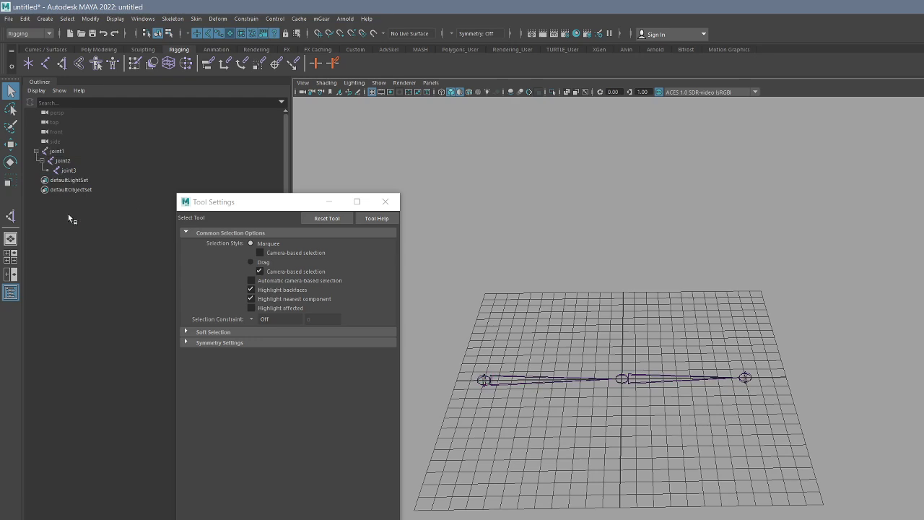
# Step: Create a rotate-plane IK handle from joint1 to joint3 and move it toward the root joint to test bending
pyautogui.click(11, 218)
pyautogui.click(483, 381)
pyautogui.click(745, 377)
pyautogui.press('q')
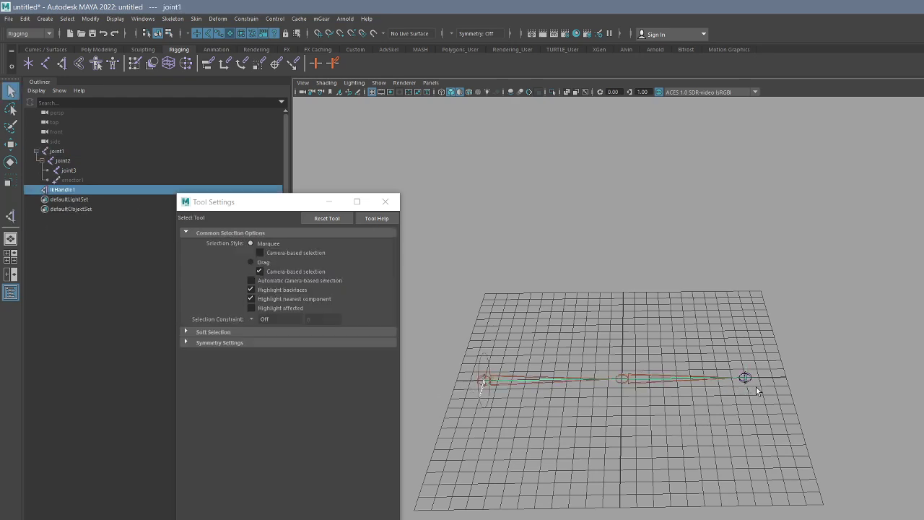
pyautogui.press('w')
pyautogui.moveTo(788, 378); pyautogui.dragTo(654, 341)
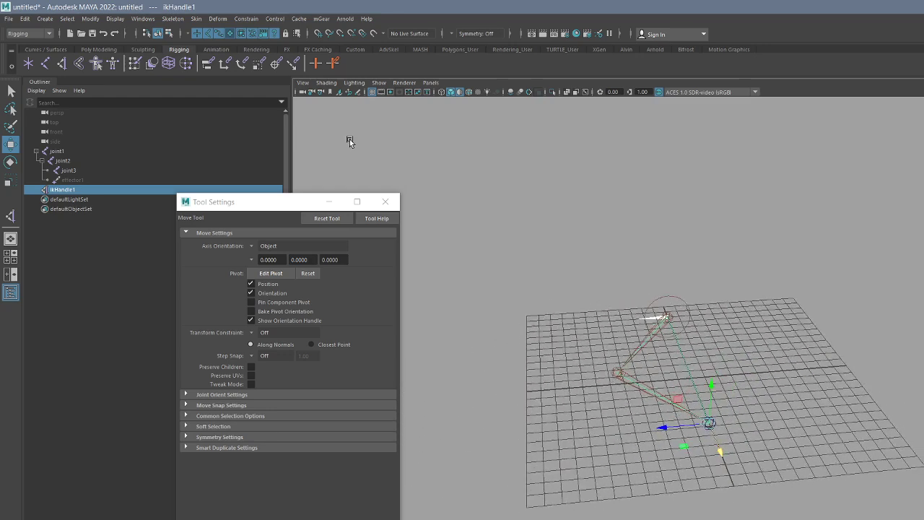
# Step: Sketch two red Grease Pencil arrows inside the bent chain, one toward the middle joint and one toward the root joint
pyautogui.click(361, 91)
pyautogui.moveTo(693, 366)
pyautogui.mouseDown()
pyautogui.moveTo(666, 372)
pyautogui.moveTo(681, 332)
pyautogui.moveTo(694, 345)
pyautogui.mouseUp()
pyautogui.press('q')
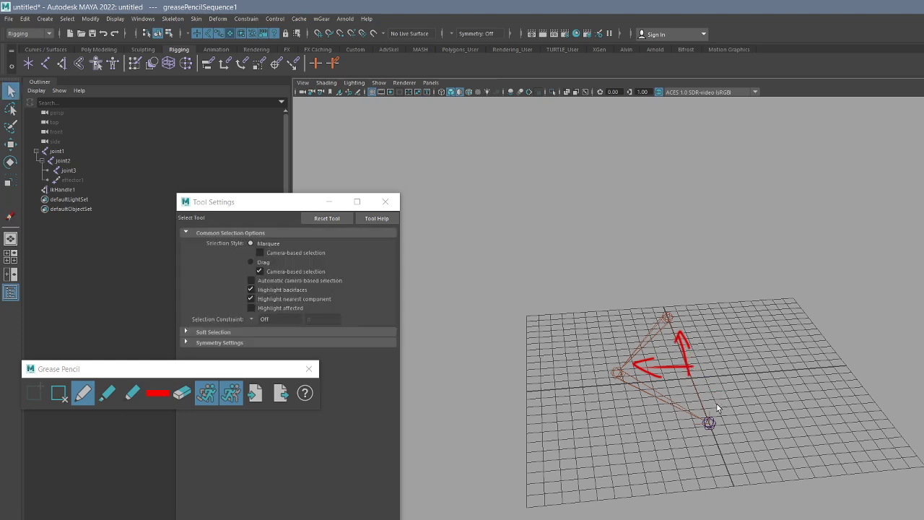
# Step: Undo the Grease Pencil arrows and the creation and move of the rotate-plane IK handle
pyautogui.click(85, 188)
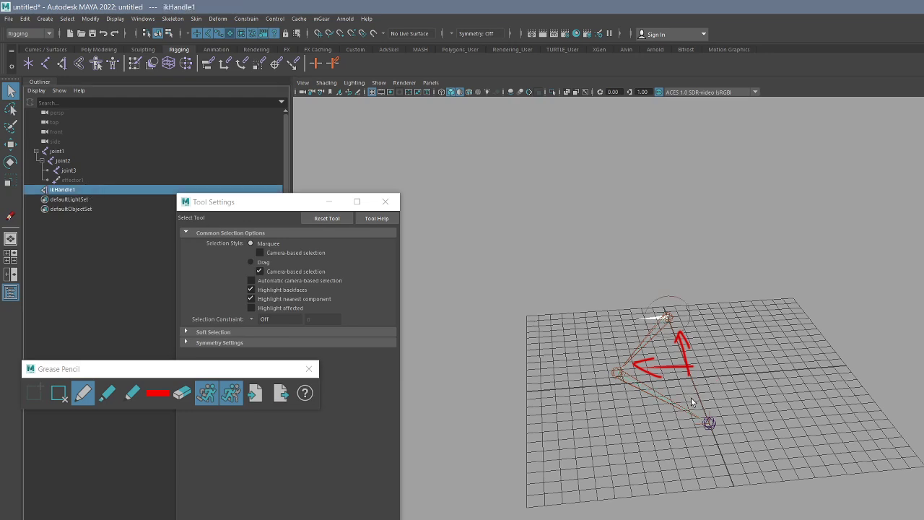
pyautogui.hotkey('ctrl', 'z')
pyautogui.hotkey('ctrl', 'z')
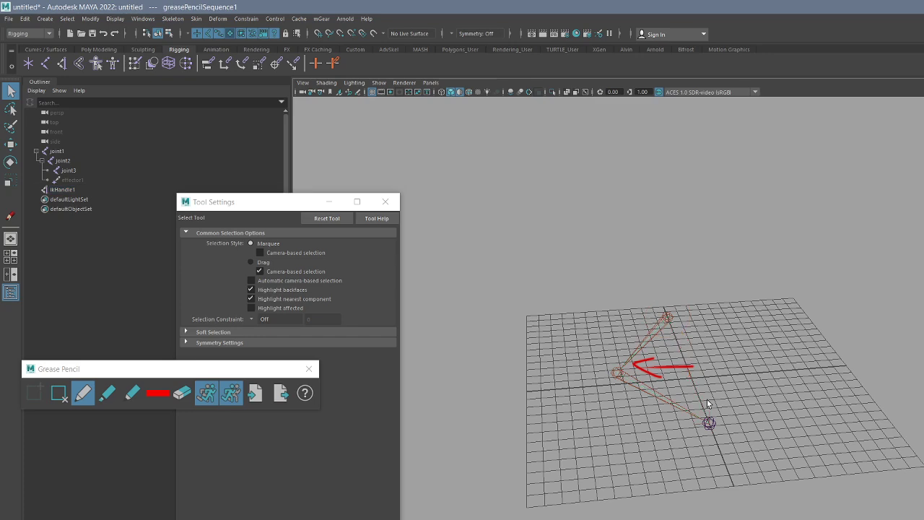
pyautogui.hotkey('ctrl', 'z')
pyautogui.hotkey('ctrl', 'z')
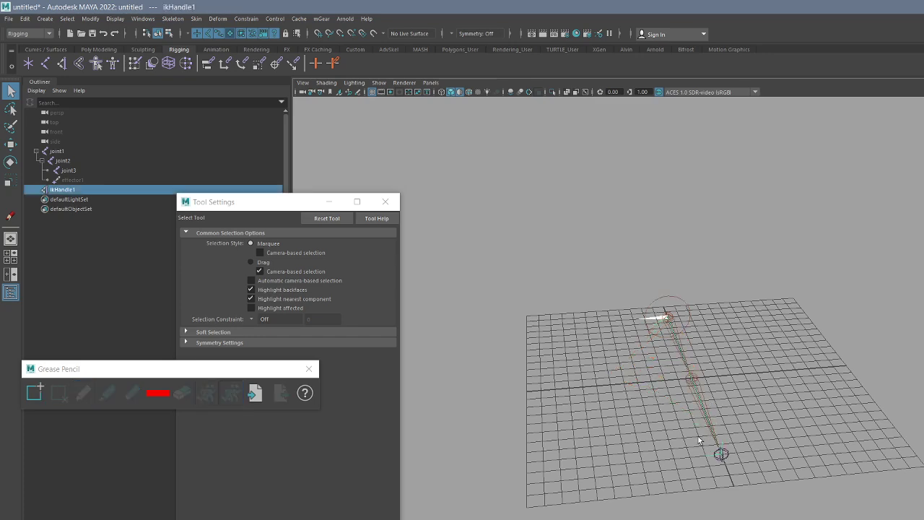
pyautogui.hotkey('ctrl', 'z')
# Step: Rotate the middle joint to bend the chain's second bone out of line
pyautogui.click(697, 390)
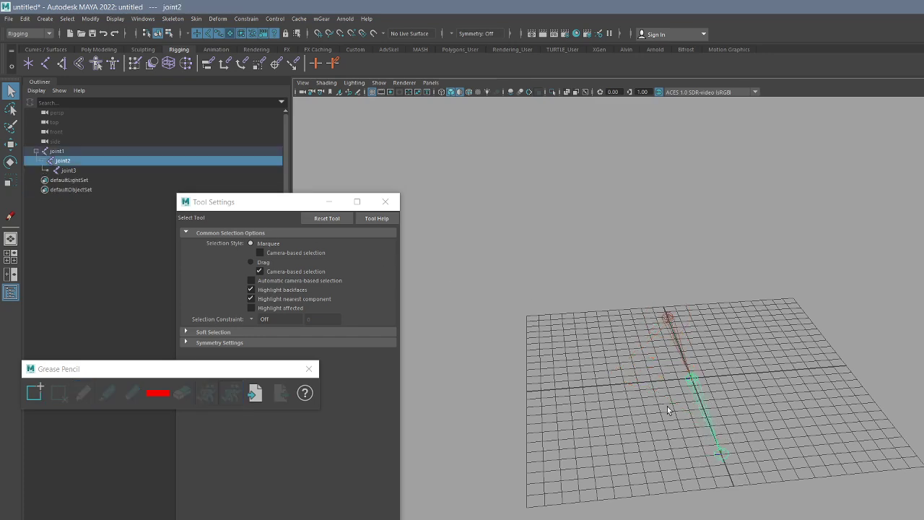
pyautogui.press('e')
pyautogui.keyDown('alt'); pyautogui.moveTo(667, 407); pyautogui.dragTo(710, 372); pyautogui.keyUp('alt')
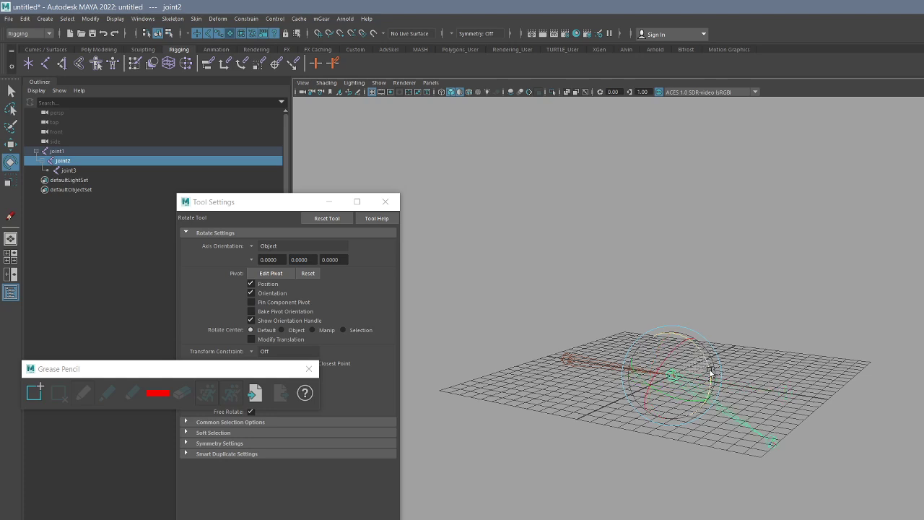
pyautogui.press('q')
pyautogui.moveTo(677, 384)
pyautogui.mouseDown(button='right')
pyautogui.moveTo(600, 381)
pyautogui.moveTo(664, 396)
pyautogui.mouseUp(button='right')
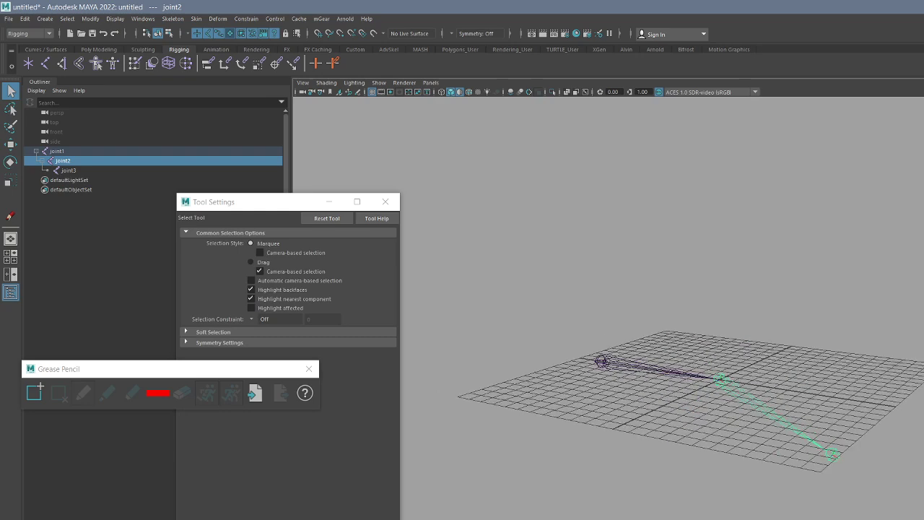
# Step: Undo the middle joint's rotation and deselect the chain
pyautogui.hotkey('ctrl', 'z')
pyautogui.press('e')
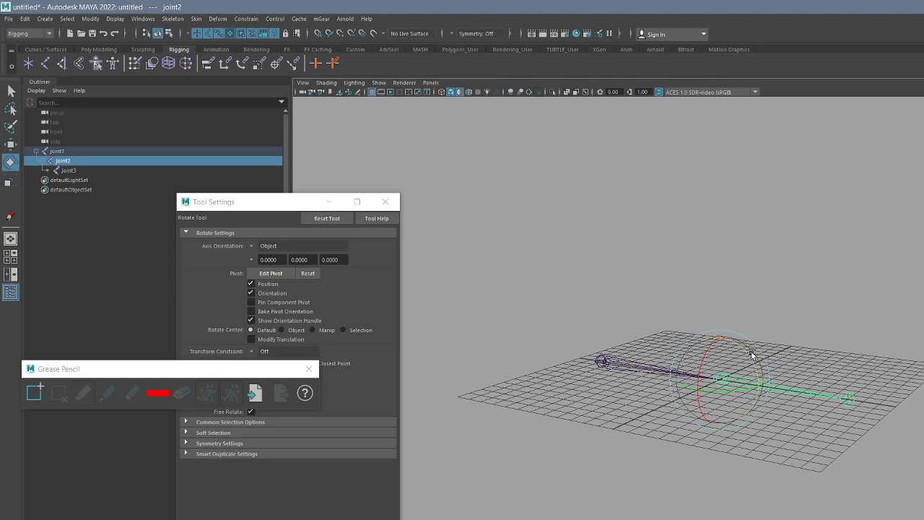
pyautogui.press('q')
pyautogui.click(712, 284)
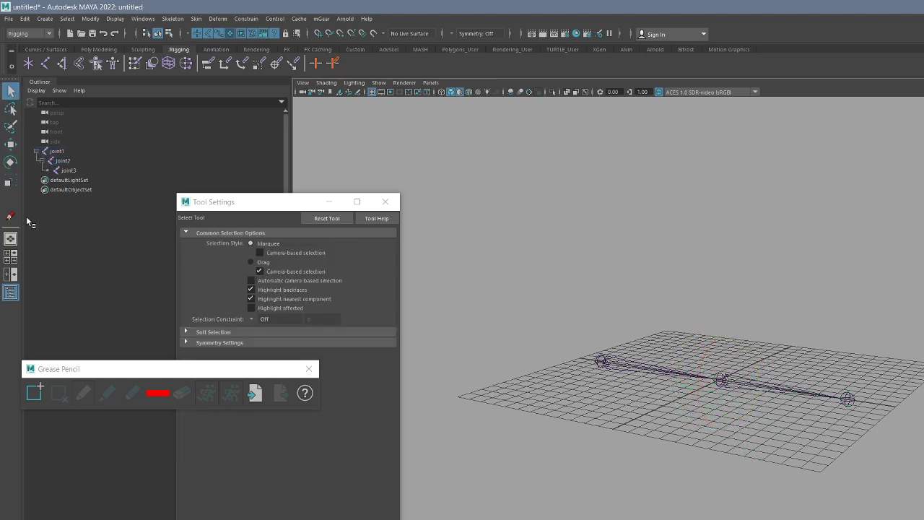
# Step: Create a rotate-plane IK handle from the root joint to the end joint and move it inward to bend the chain
pyautogui.click(172, 19)
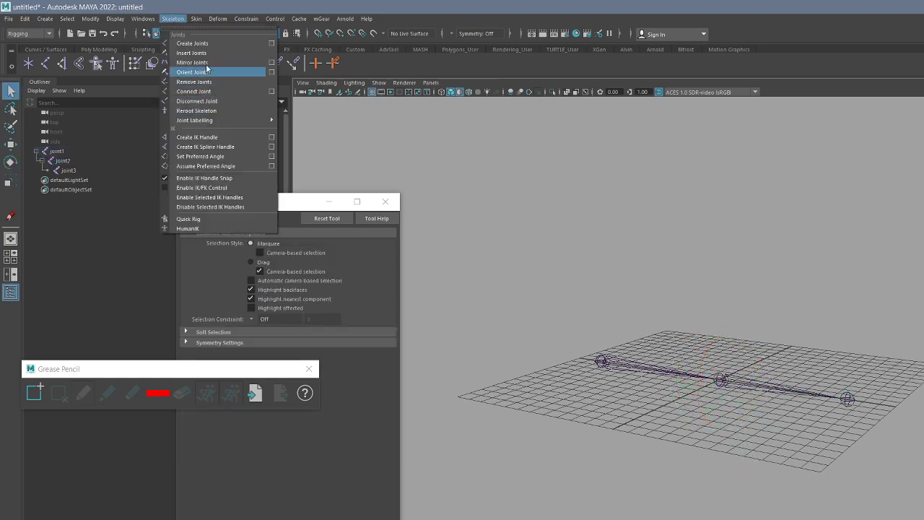
pyautogui.click(206, 137)
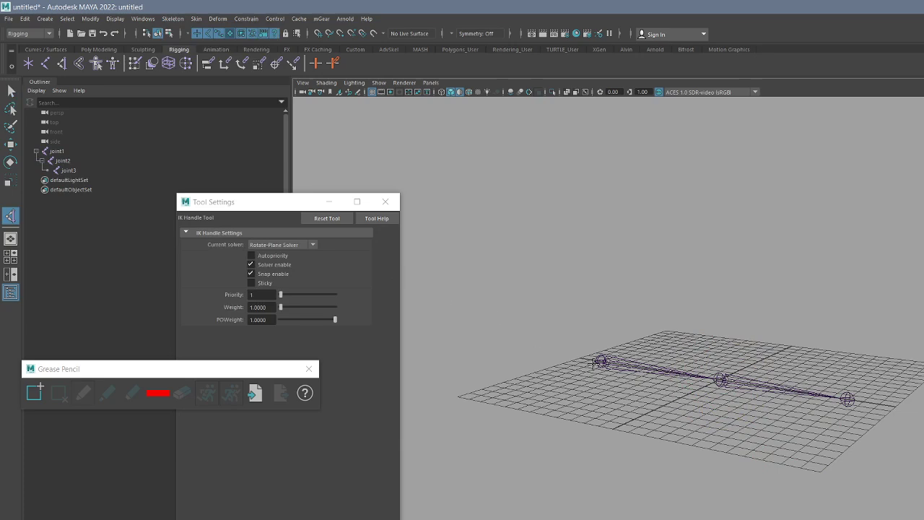
pyautogui.click(604, 362)
pyautogui.click(849, 402)
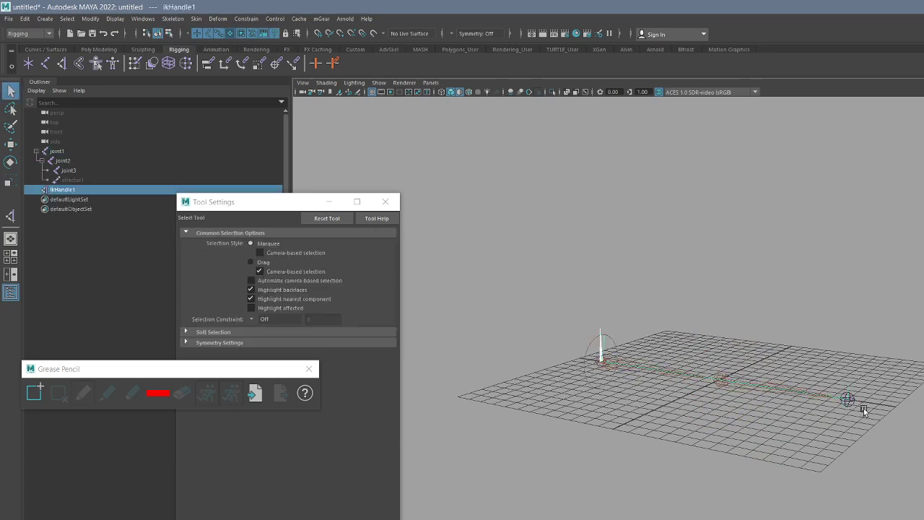
pyautogui.press('w')
pyautogui.moveTo(850, 400); pyautogui.dragTo(751, 372)
pyautogui.keyDown('alt'); pyautogui.moveTo(612, 299); pyautogui.dragTo(603, 297); pyautogui.keyUp('alt')
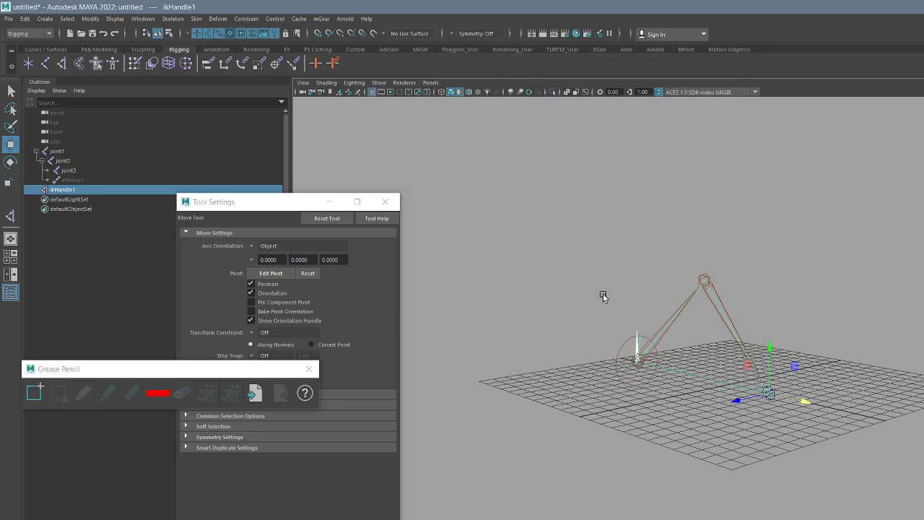
pyautogui.keyDown('alt'); pyautogui.moveTo(681, 328); pyautogui.dragTo(684, 319); pyautogui.keyUp('alt')
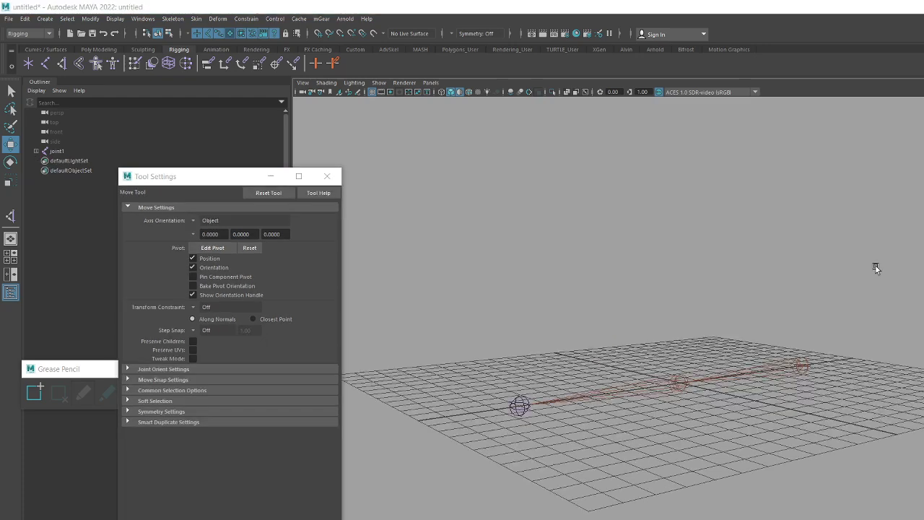
# Step: Create a rotate-plane IK handle spanning the straight three-joint chain and get it ready for moving
pyautogui.click(10, 216)
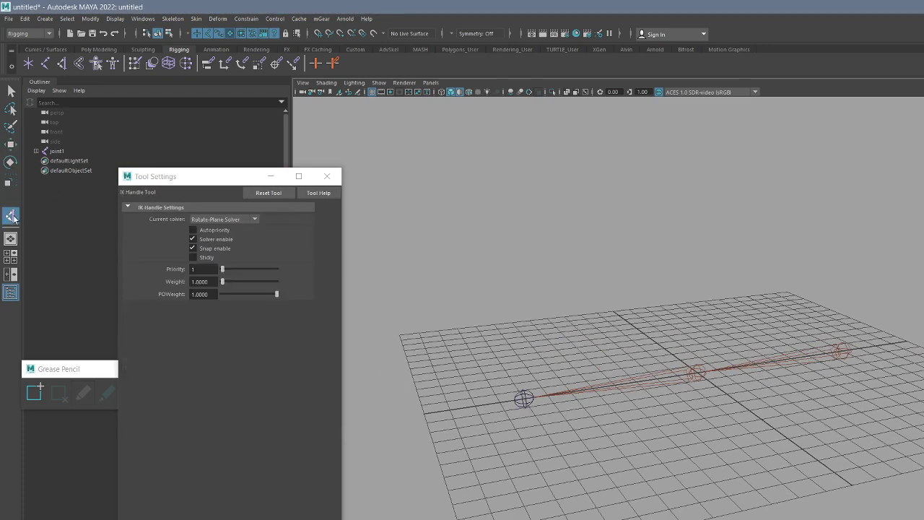
pyautogui.click(843, 353)
pyautogui.press('w')
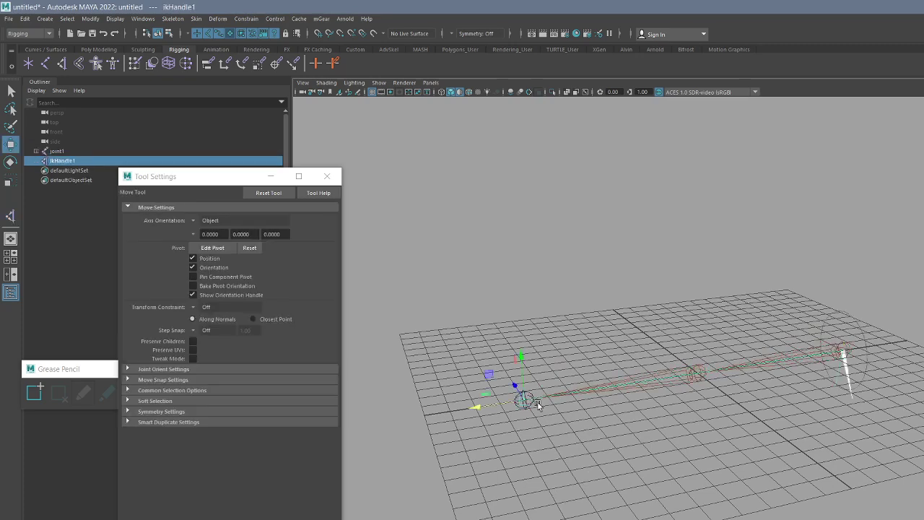
# Step: Move the IK handle to test how the chain bends and undo the move
pyautogui.keyDown('alt'); pyautogui.moveTo(530, 398); pyautogui.dragTo(595, 391); pyautogui.keyUp('alt')
pyautogui.keyDown('alt'); pyautogui.moveTo(654, 438); pyautogui.dragTo(738, 435); pyautogui.keyUp('alt')
pyautogui.keyDown('alt'); pyautogui.moveTo(780, 395); pyautogui.dragTo(845, 420); pyautogui.keyUp('alt')
pyautogui.moveTo(843, 472); pyautogui.dragTo(923, 454, button='middle')
pyautogui.hotkey('ctrl', 'z')
pyautogui.hotkey('ctrl', 'z')
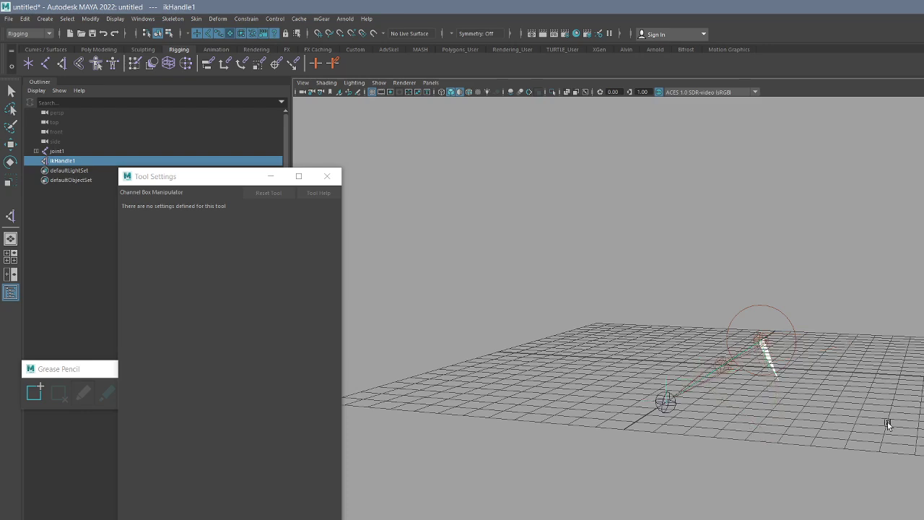
# Step: Remove the IK handle and rotate the middle joint slightly to pre-bend the chain
pyautogui.keyDown('alt'); pyautogui.moveTo(887, 422); pyautogui.dragTo(785, 438); pyautogui.keyUp('alt')
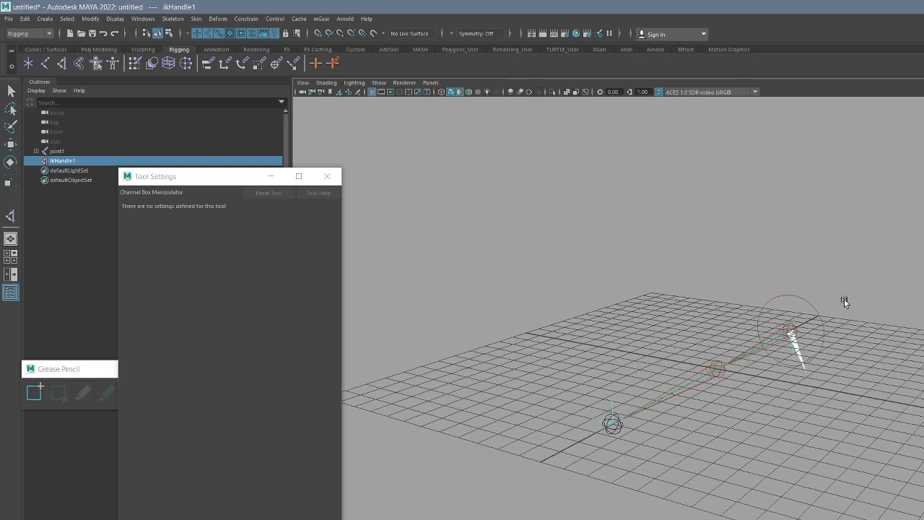
pyautogui.press('q')
pyautogui.click(693, 378)
pyautogui.moveTo(586, 389); pyautogui.dragTo(683, 478)
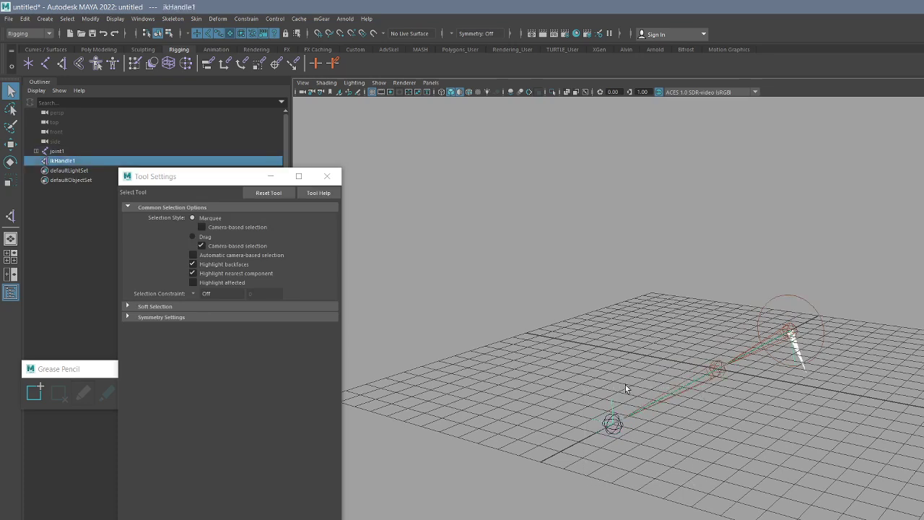
pyautogui.click(660, 383)
pyautogui.click(715, 367)
pyautogui.press('e')
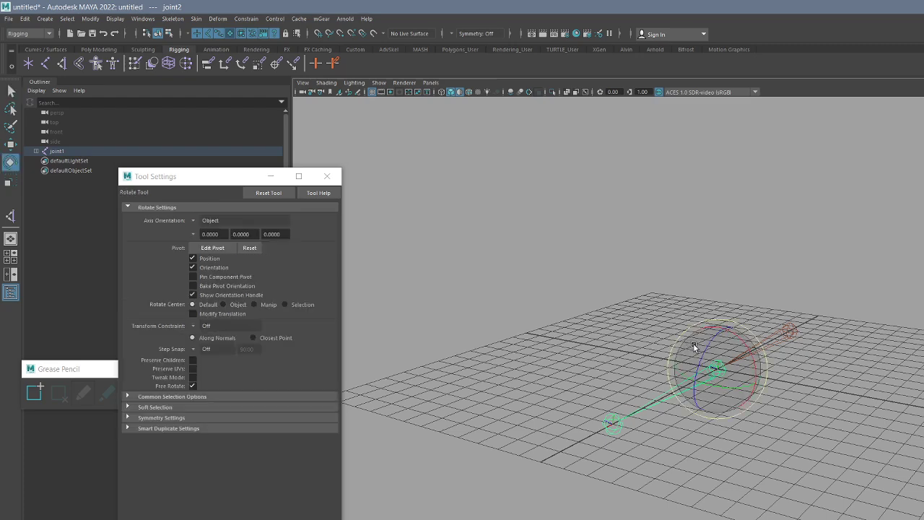
pyautogui.moveTo(709, 344); pyautogui.dragTo(716, 347)
pyautogui.keyDown('alt'); pyautogui.moveTo(778, 398); pyautogui.dragTo(806, 385); pyautogui.keyUp('alt')
# Step: Undo the middle joint's rotation and the removal of the IK handle
pyautogui.hotkey('ctrl', 'z')
pyautogui.hotkey('ctrl', 'z')
pyautogui.hotkey('ctrl', 'z')
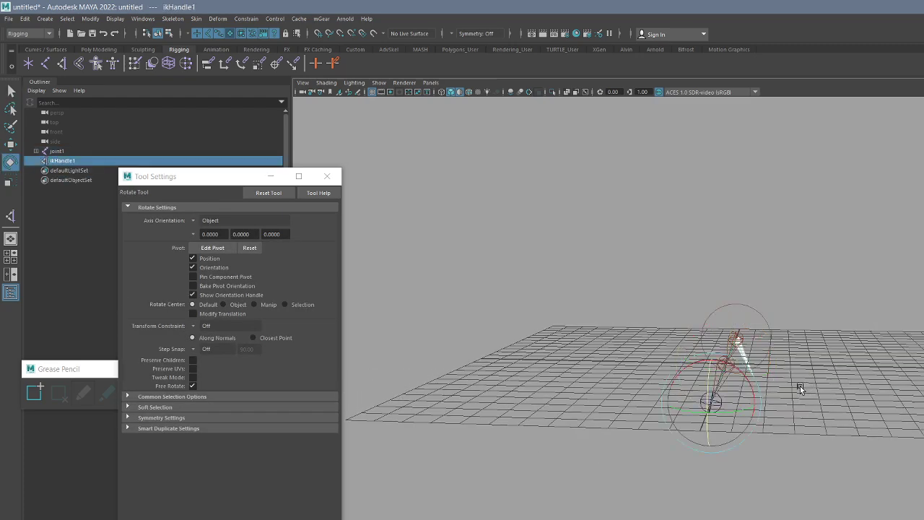
pyautogui.hotkey('ctrl', 'z')
pyautogui.hotkey('ctrl', 'z')
pyautogui.hotkey('ctrl', 'z')
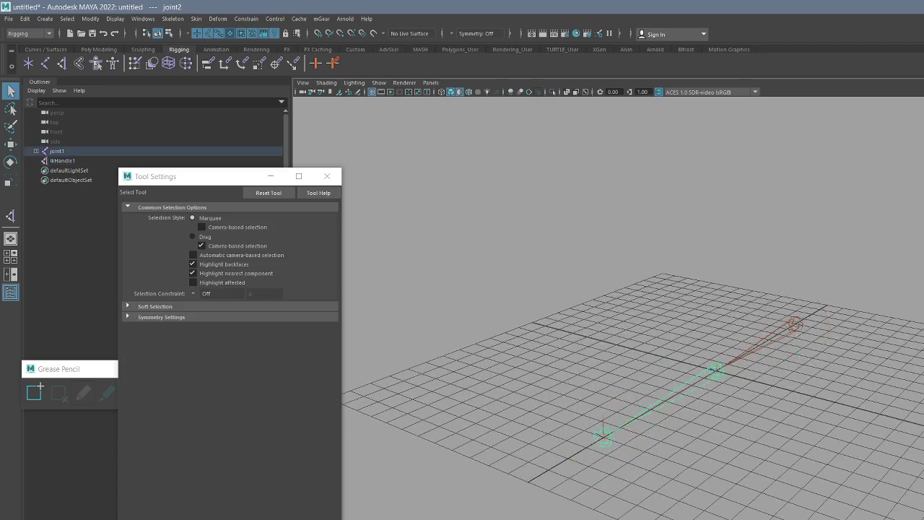
# Step: Remove the IK handle again so only the joint chain remains
pyautogui.moveTo(692, 267); pyautogui.dragTo(636, 515)
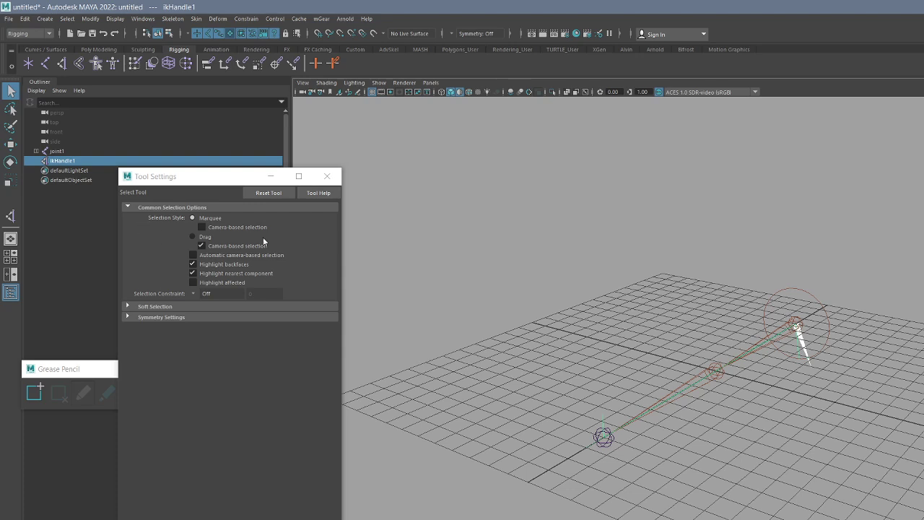
pyautogui.hotkey('ctrl', 'z')
pyautogui.hotkey('ctrl', 'z')
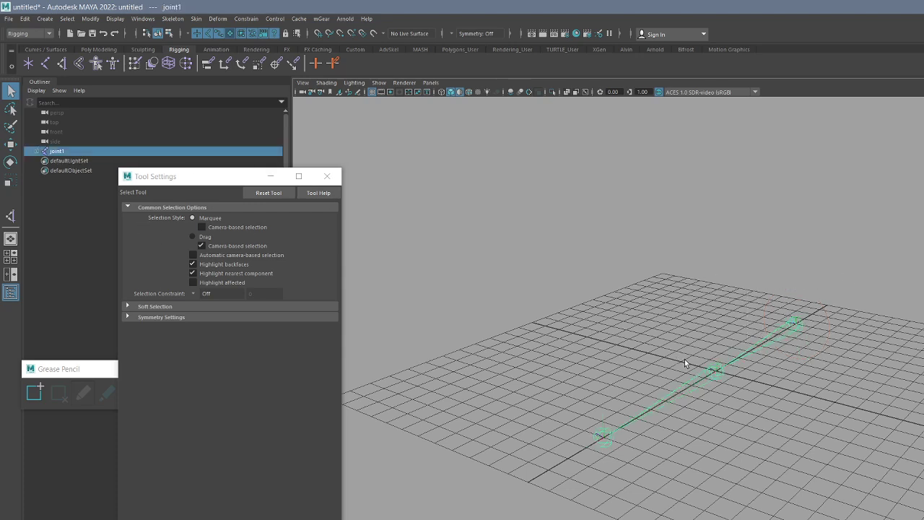
# Step: Rotate the middle joint to bend the chain's second bone strongly out of line
pyautogui.moveTo(685, 359); pyautogui.dragTo(691, 407)
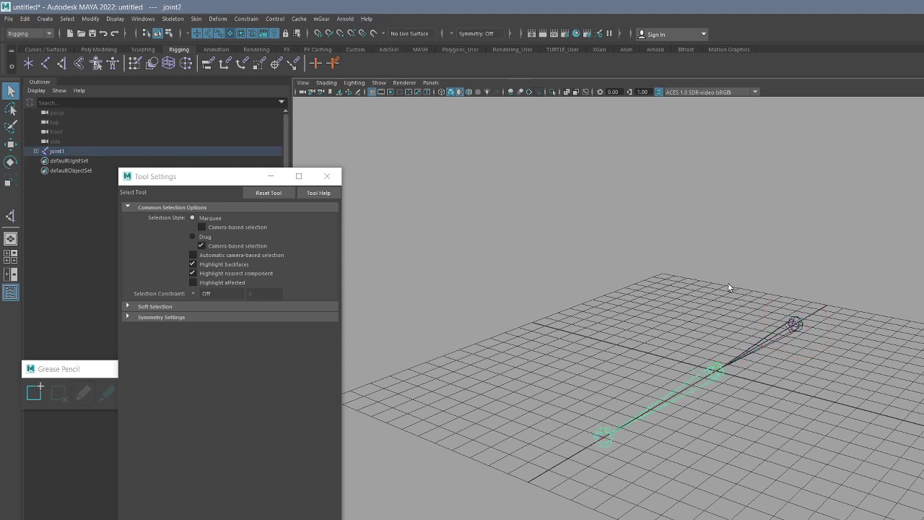
pyautogui.click(609, 439)
pyautogui.click(654, 384)
pyautogui.press('e')
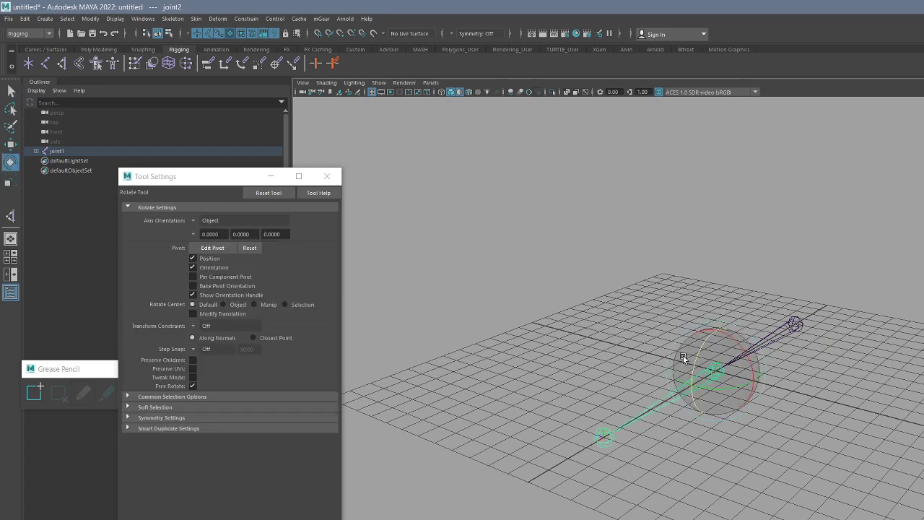
pyautogui.moveTo(683, 356); pyautogui.dragTo(710, 338)
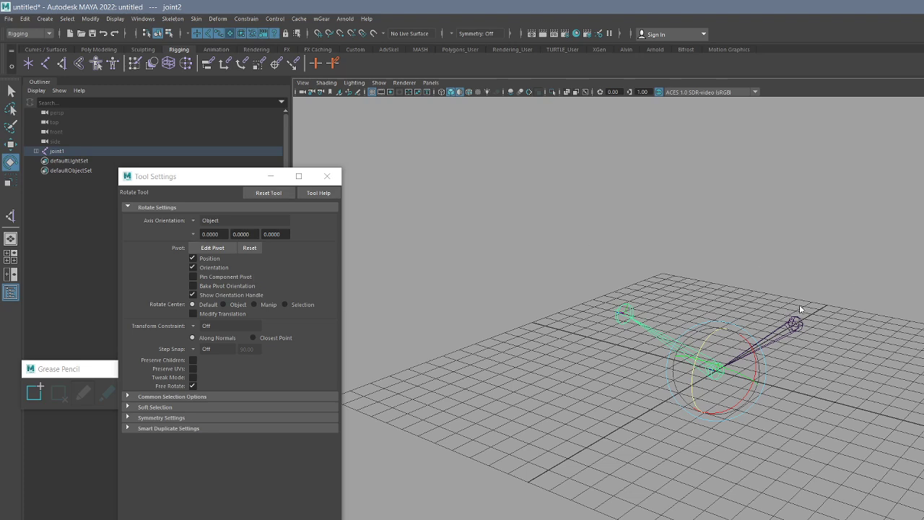
# Step: Undo the middle joint's rotation and deselect the chain
pyautogui.moveTo(800, 309); pyautogui.dragTo(746, 316, button='right')
pyautogui.moveTo(706, 341)
pyautogui.mouseDown()
pyautogui.moveTo(714, 330)
pyautogui.moveTo(699, 337)
pyautogui.mouseUp()
pyautogui.hotkey('ctrl', 'z')
pyautogui.click(682, 327)
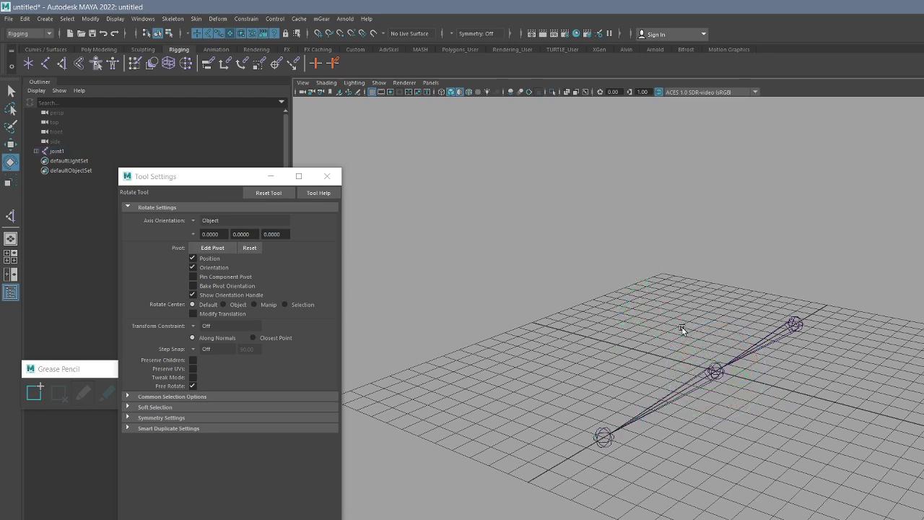
pyautogui.keyDown('alt'); pyautogui.moveTo(725, 345); pyautogui.dragTo(720, 328, button='middle'); pyautogui.keyUp('alt')
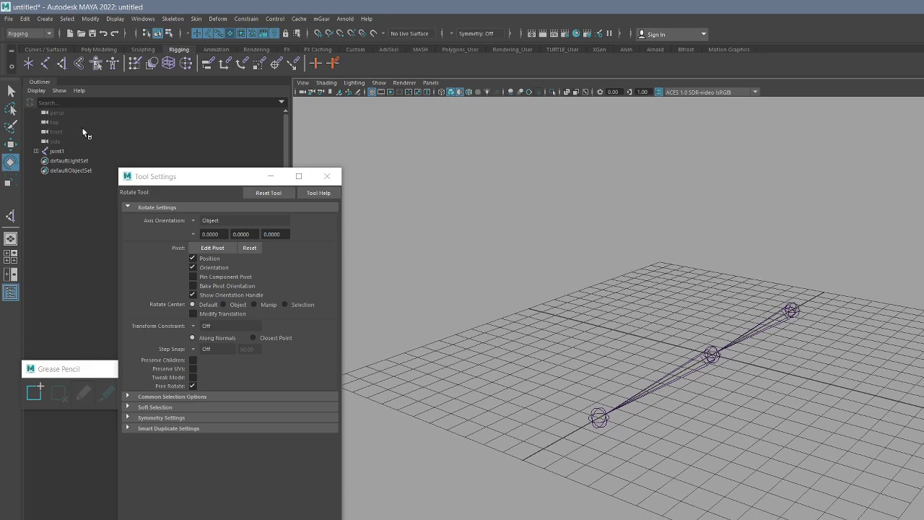
pyautogui.keyDown('alt'); pyautogui.moveTo(638, 326); pyautogui.dragTo(598, 307); pyautogui.keyUp('alt')
pyautogui.click(675, 355)
pyautogui.keyDown('alt'); pyautogui.moveTo(691, 375); pyautogui.dragTo(684, 422); pyautogui.keyUp('alt')
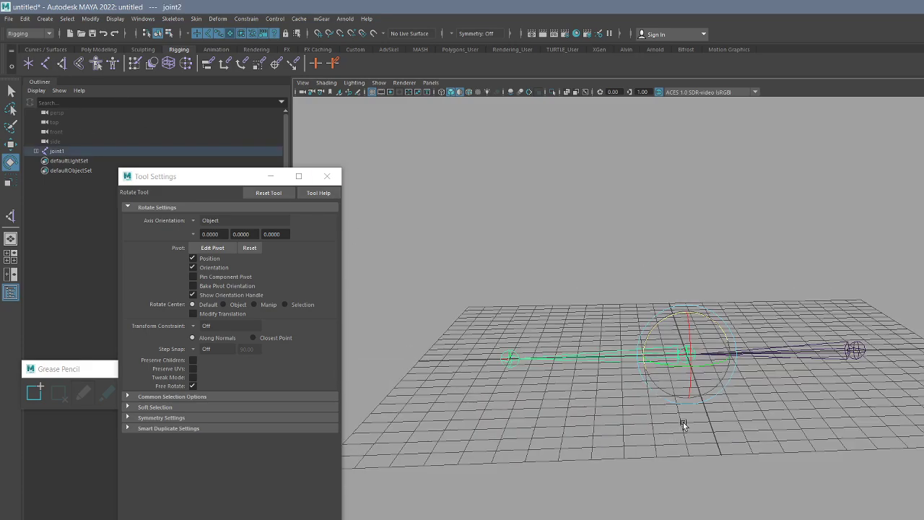
pyautogui.moveTo(640, 456)
pyautogui.keyDown('alt'); pyautogui.mouseDown()
pyautogui.moveTo(649, 448)
pyautogui.moveTo(630, 452)
pyautogui.mouseUp(); pyautogui.keyUp('alt')
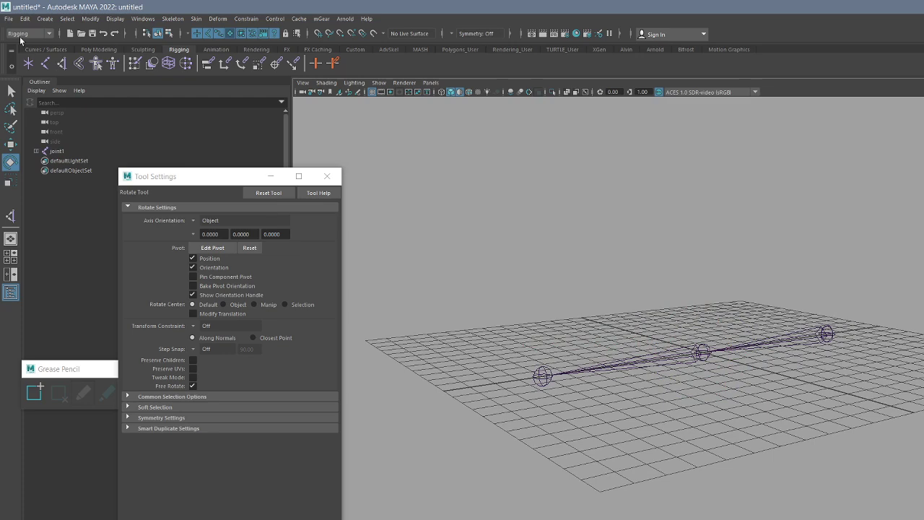
# Step: Create a NURBS circle at the middle joint
pyautogui.click(47, 49)
pyautogui.click(31, 65)
pyautogui.press('w')
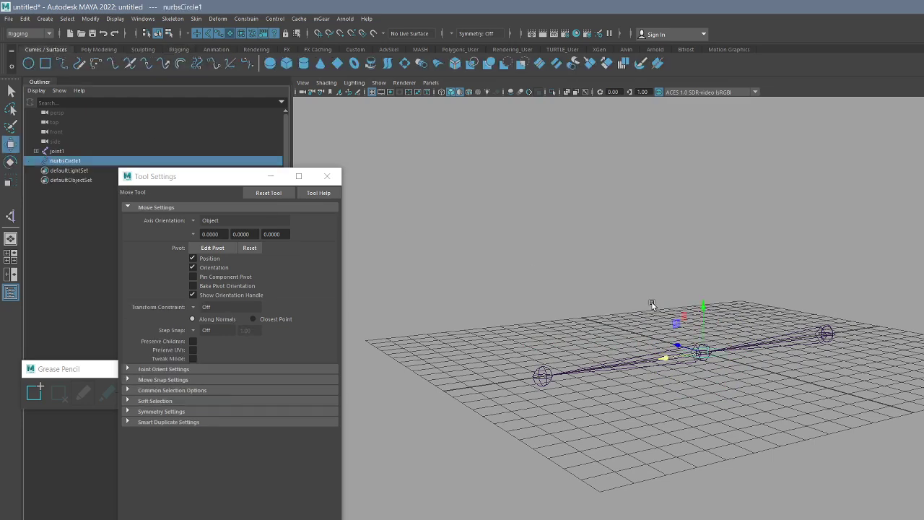
pyautogui.keyDown('alt'); pyautogui.moveTo(652, 302); pyautogui.dragTo(701, 350); pyautogui.keyUp('alt')
pyautogui.keyDown('alt'); pyautogui.moveTo(700, 350); pyautogui.dragTo(714, 301, button='middle'); pyautogui.keyUp('alt')
pyautogui.keyDown('alt'); pyautogui.moveTo(714, 300); pyautogui.dragTo(710, 255); pyautogui.keyUp('alt')
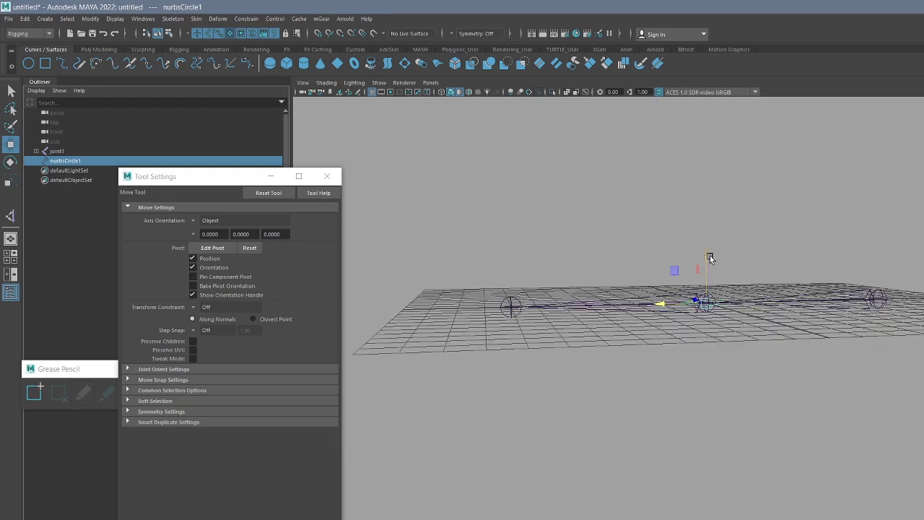
# Step: Rotate the middle joint to swing the second bone steeply upward
pyautogui.click(624, 305)
pyautogui.press('e')
pyautogui.moveTo(673, 282); pyautogui.dragTo(720, 382)
pyautogui.press('w')
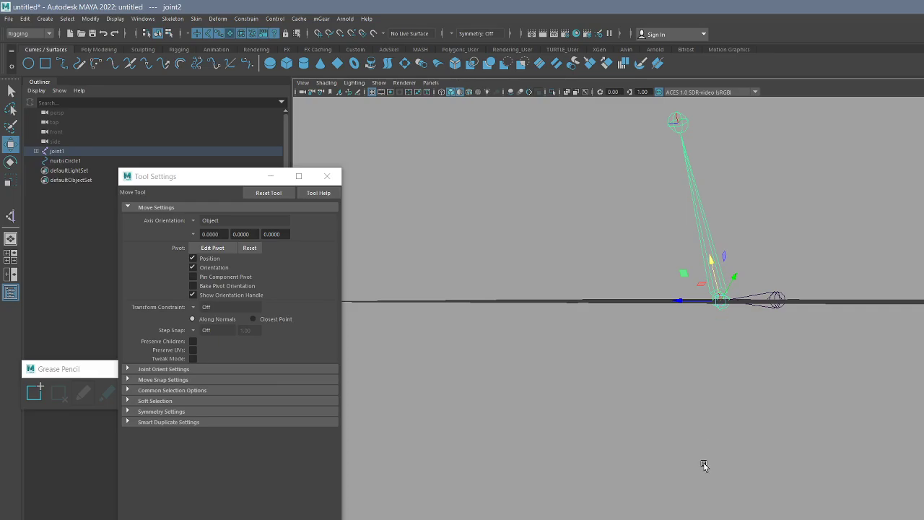
pyautogui.keyDown('alt'); pyautogui.moveTo(704, 467); pyautogui.dragTo(717, 317); pyautogui.keyUp('alt')
# Step: Move the circle straight down below the grid, under the middle joint
pyautogui.press('q')
pyautogui.click(714, 348)
pyautogui.press('w')
pyautogui.moveTo(708, 263); pyautogui.dragTo(701, 404)
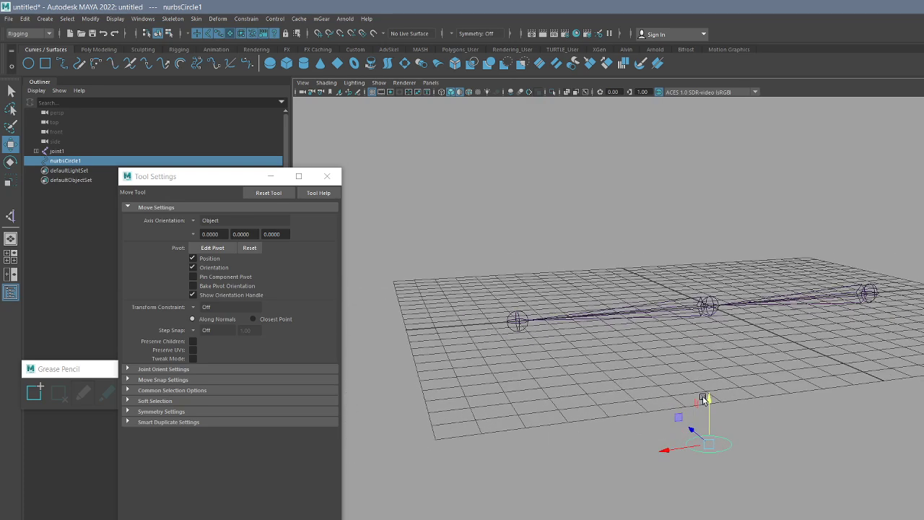
# Step: Rotate the middle joint to bend the second bone upward, away from the circle
pyautogui.click(664, 331)
pyautogui.press('e')
pyautogui.moveTo(675, 292); pyautogui.dragTo(700, 255)
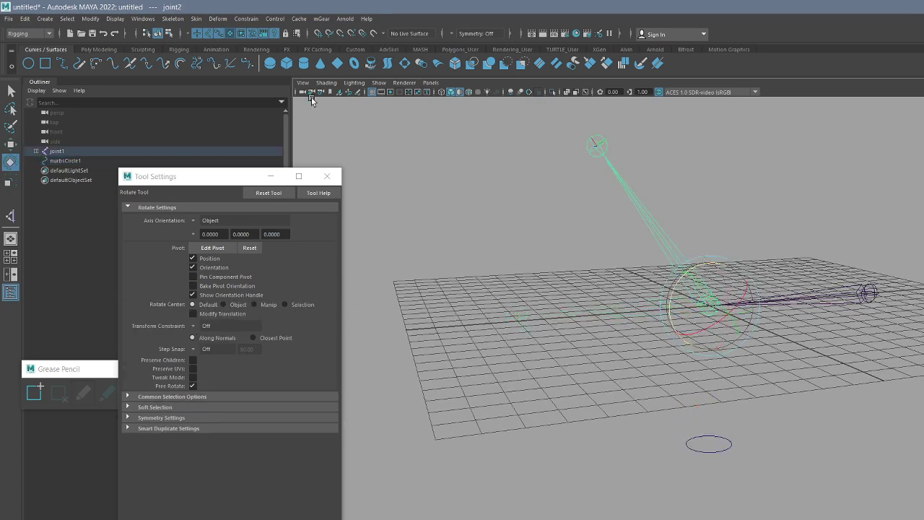
# Step: Sketch two red Grease Pencil arrows near the middle joint, one diagonally downward and one straight down to the circle
pyautogui.click(354, 92)
pyautogui.moveTo(700, 289); pyautogui.dragTo(665, 364)
pyautogui.moveTo(665, 320)
pyautogui.mouseDown()
pyautogui.moveTo(695, 334)
pyautogui.moveTo(704, 392)
pyautogui.moveTo(752, 381)
pyautogui.moveTo(748, 404)
pyautogui.mouseUp()
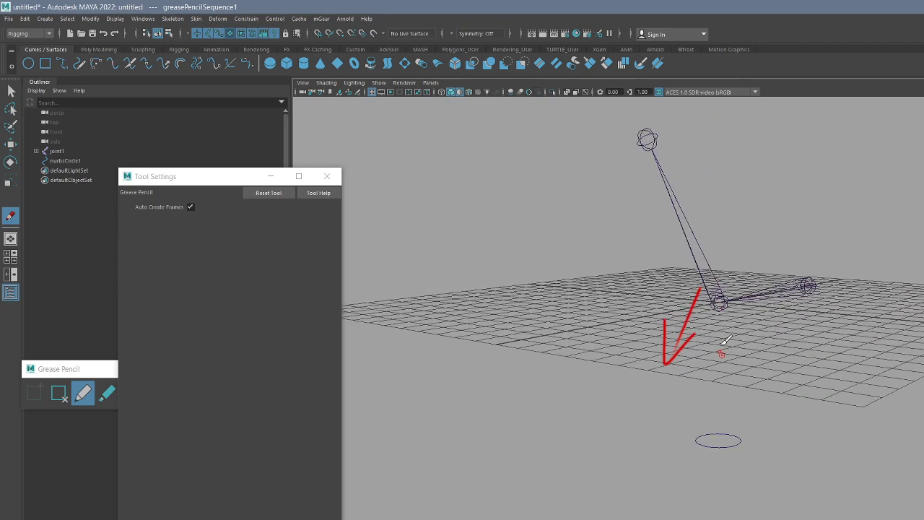
pyautogui.moveTo(721, 341); pyautogui.dragTo(720, 434)
pyautogui.moveTo(708, 413)
pyautogui.mouseDown()
pyautogui.moveTo(720, 436)
pyautogui.moveTo(735, 416)
pyautogui.mouseUp()
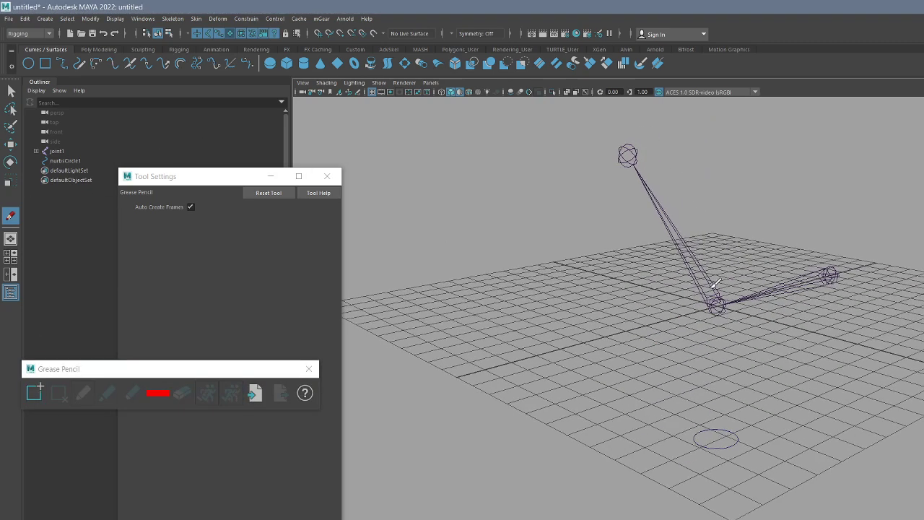
# Step: Rotate the middle joint to bend the second bone downward
pyautogui.press('q')
pyautogui.click(707, 289)
pyautogui.press('e')
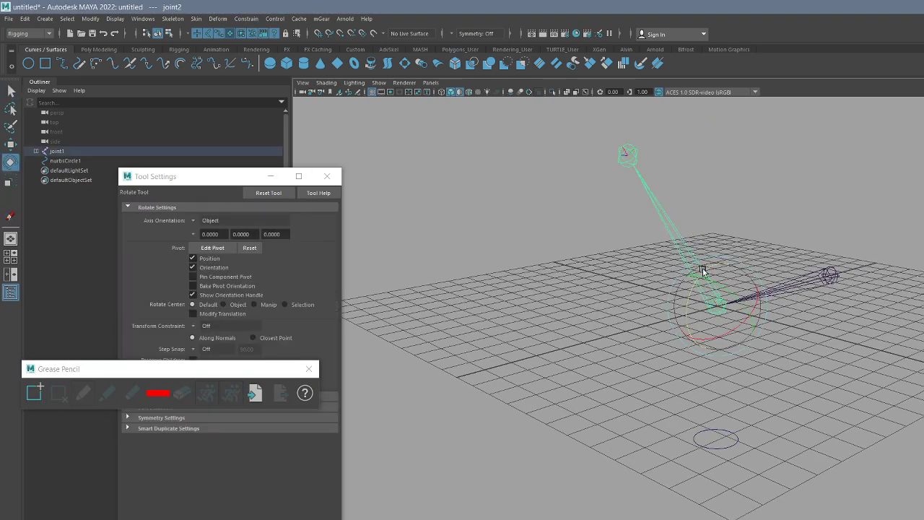
pyautogui.moveTo(701, 268); pyautogui.dragTo(671, 330)
# Step: Move the circle straight up above the middle joint, opposite the downward bend
pyautogui.press('q')
pyautogui.moveTo(705, 425); pyautogui.dragTo(718, 471)
pyautogui.press('w')
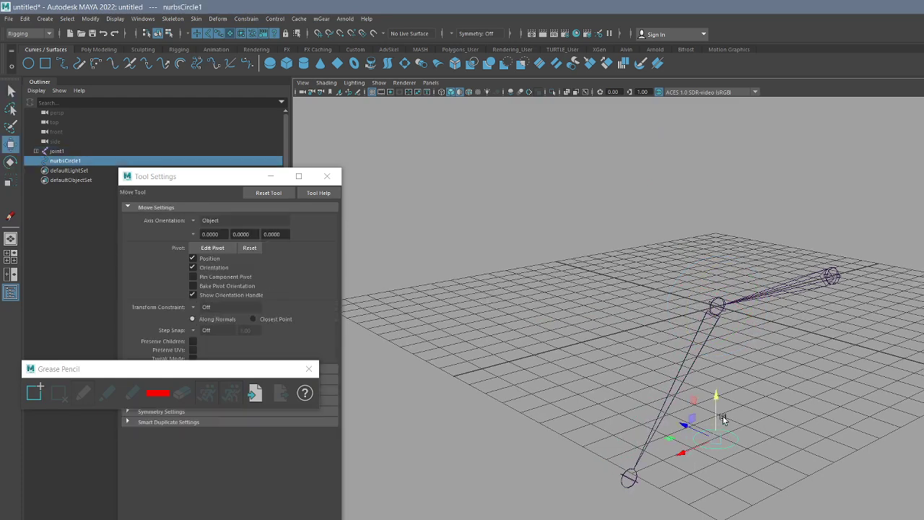
pyautogui.moveTo(720, 392); pyautogui.dragTo(698, 161)
# Step: Undo the circle's upward move and the middle joint's downward rotation
pyautogui.hotkey('ctrl', 'z')
pyautogui.hotkey('ctrl', 'z')
pyautogui.hotkey('ctrl', 'z')
pyautogui.hotkey('ctrl', 'z')
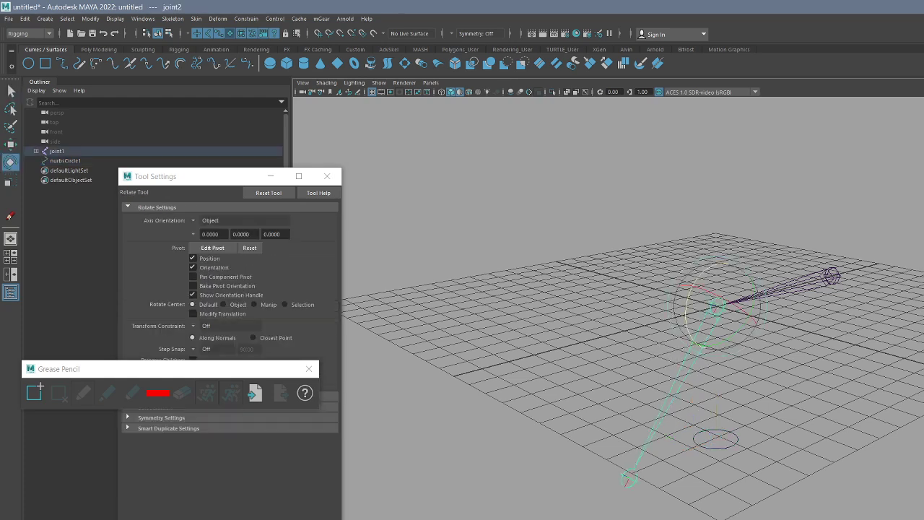
pyautogui.hotkey('ctrl', 'z')
# Step: Rotate the middle joint to bend the chain sideways in the ground plane and move the circle to the bend's outer side
pyautogui.keyDown('alt'); pyautogui.moveTo(744, 292); pyautogui.dragTo(704, 346); pyautogui.keyUp('alt')
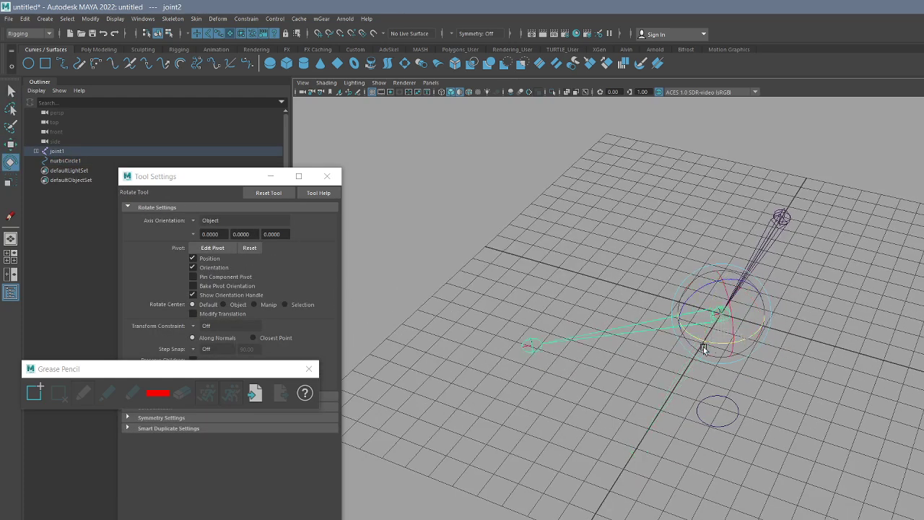
pyautogui.press('q')
pyautogui.moveTo(751, 461); pyautogui.dragTo(716, 416)
pyautogui.press('w')
pyautogui.keyDown('alt'); pyautogui.moveTo(716, 446); pyautogui.dragTo(843, 298); pyautogui.keyUp('alt')
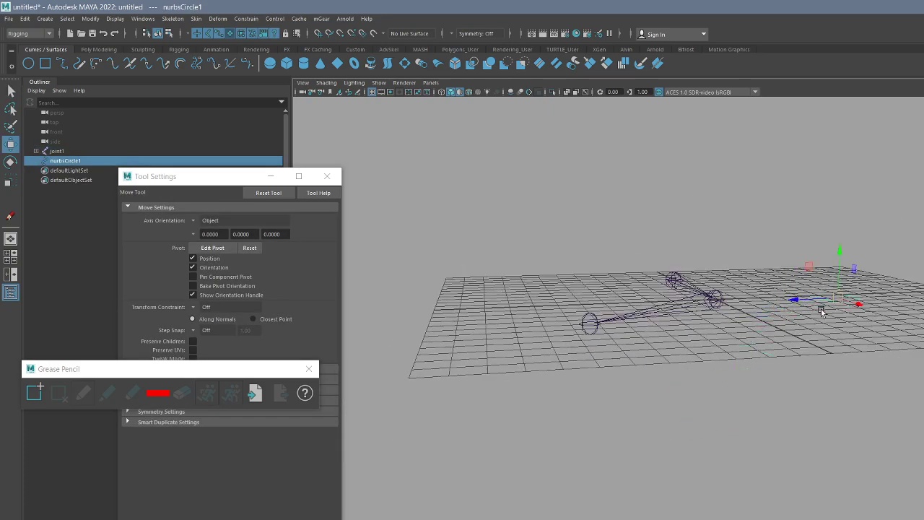
pyautogui.keyDown('alt'); pyautogui.moveTo(747, 295); pyautogui.dragTo(725, 306); pyautogui.keyUp('alt')
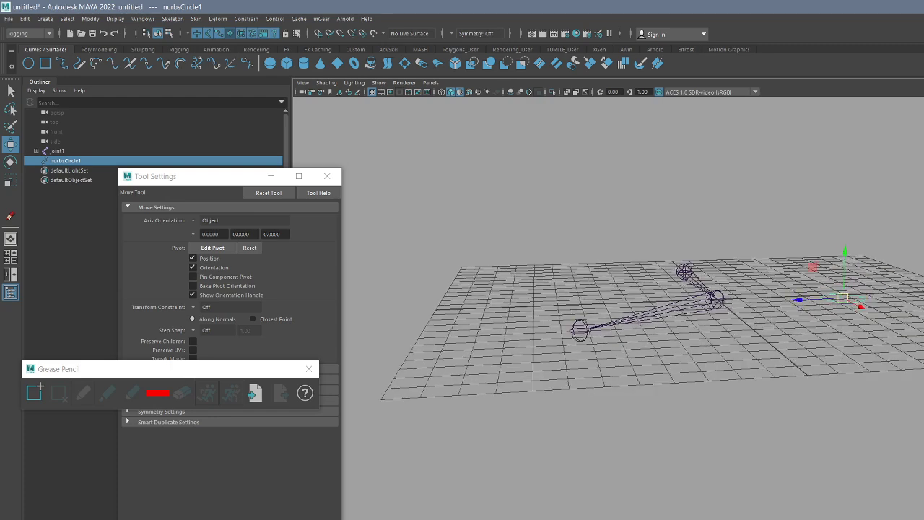
# Step: Rotate the middle joint toward the opposite side in the ground plane and move the circle to the new bend's outer side
pyautogui.hotkey('ctrl', 'z')
pyautogui.hotkey('ctrl', 'z')
pyautogui.keyDown('alt'); pyautogui.moveTo(802, 298); pyautogui.dragTo(757, 303); pyautogui.keyUp('alt')
pyautogui.moveTo(672, 301); pyautogui.dragTo(855, 322)
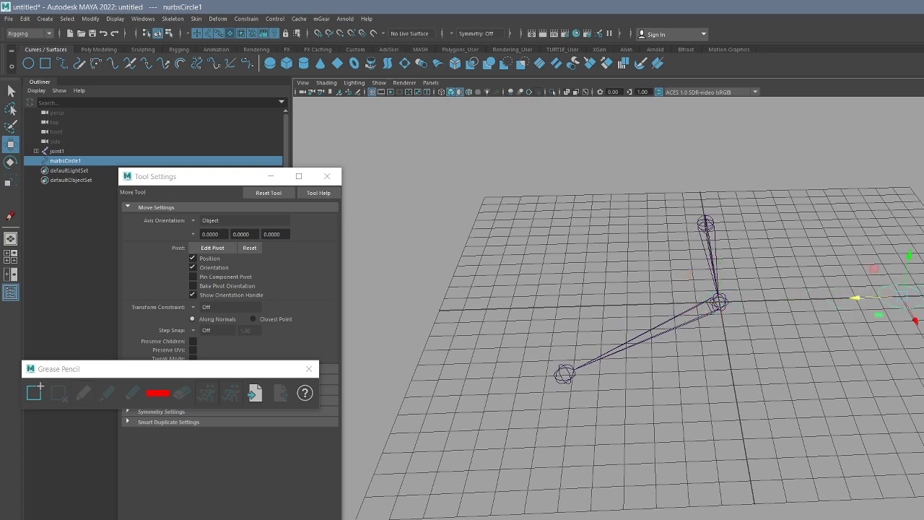
pyautogui.click(715, 306)
pyautogui.press('e')
pyautogui.moveTo(697, 339); pyautogui.dragTo(541, 315)
pyautogui.click(898, 298)
pyautogui.press('w')
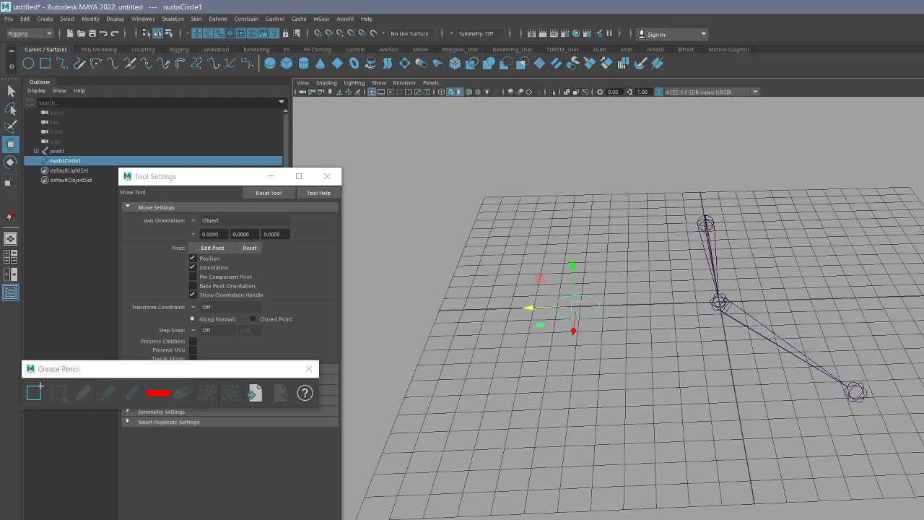
# Step: Move the circle to one side of the chain on the ground plane and rotate the middle joint back until the chain is straight
pyautogui.moveTo(541, 315); pyautogui.dragTo(684, 403)
pyautogui.keyDown('alt'); pyautogui.moveTo(775, 369); pyautogui.dragTo(784, 344); pyautogui.keyUp('alt')
pyautogui.press('q')
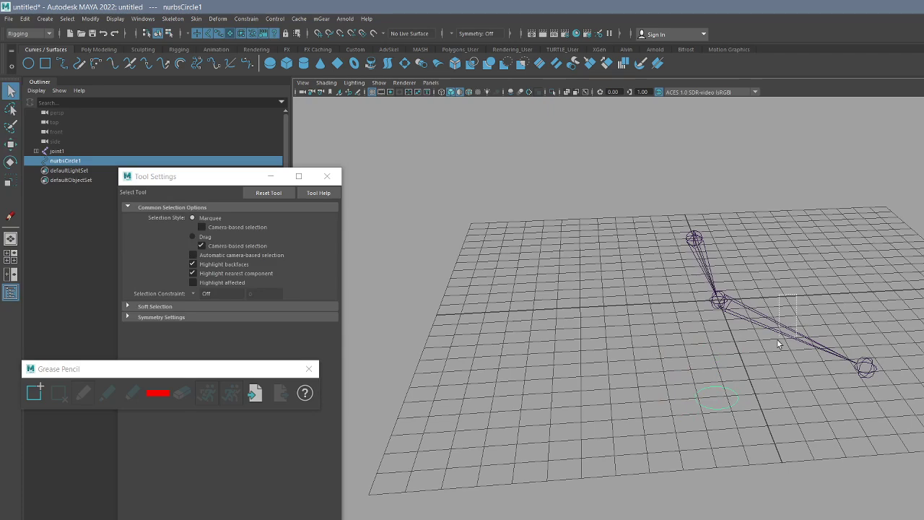
pyautogui.click(777, 328)
pyautogui.press('Return')
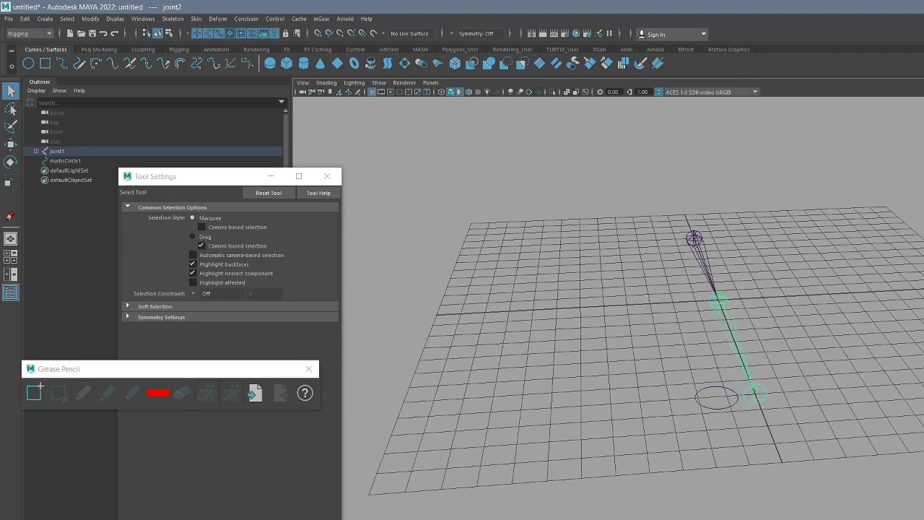
pyautogui.press('e')
pyautogui.keyDown('alt'); pyautogui.moveTo(770, 295); pyautogui.dragTo(672, 356); pyautogui.keyUp('alt')
pyautogui.press('q')
pyautogui.hotkey('ctrl', 'z')
pyautogui.click(672, 356)
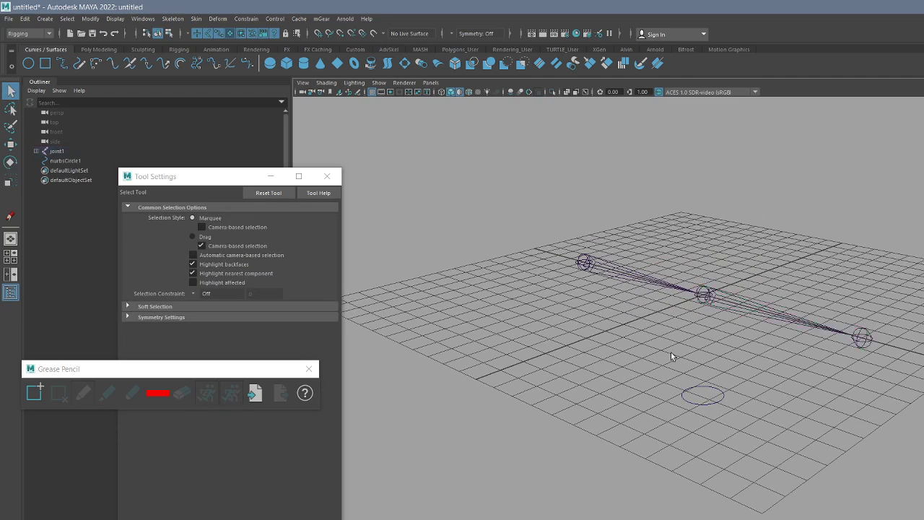
# Step: Create a Rotate-Plane Solver IK handle from the root joint to the end joint
pyautogui.click(195, 18)
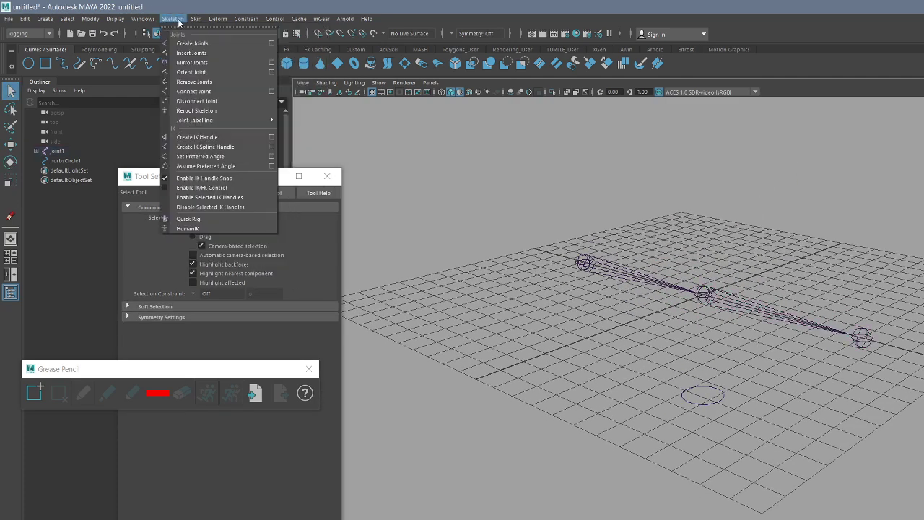
pyautogui.click(209, 136)
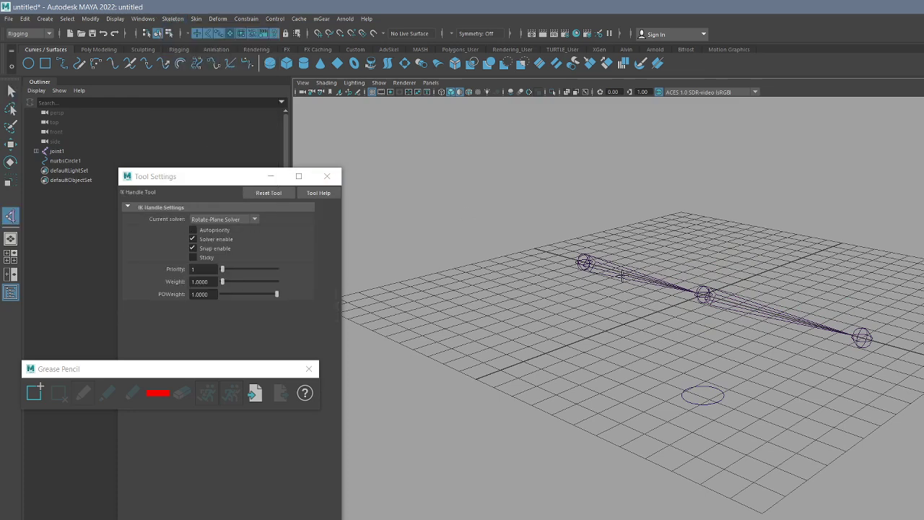
pyautogui.click(861, 337)
# Step: Move the IK handle inward to test how the chain bends, and undo the move
pyautogui.press('w')
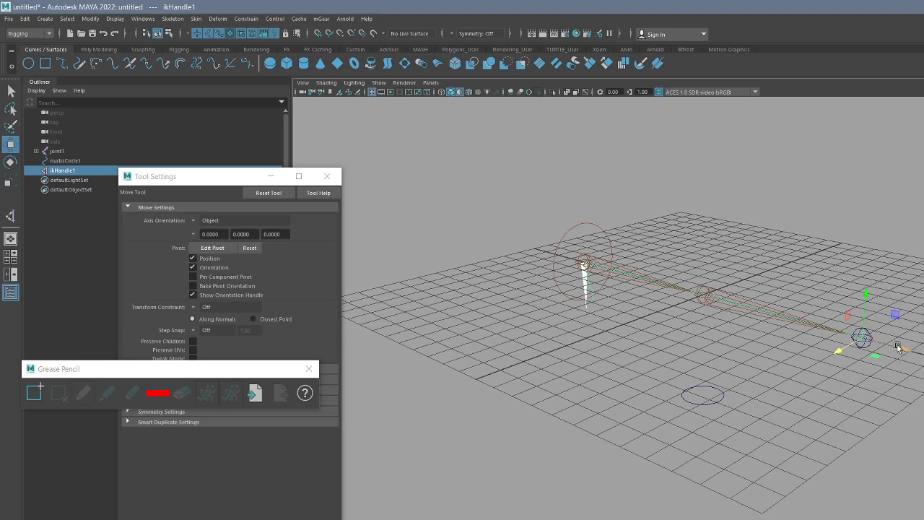
pyautogui.moveTo(896, 354); pyautogui.dragTo(863, 365, button='middle')
pyautogui.press('q')
pyautogui.click(705, 423)
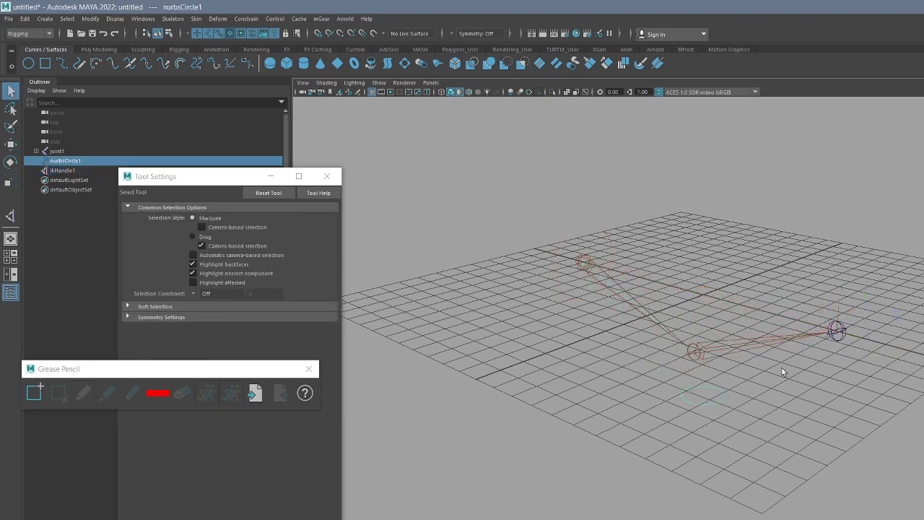
pyautogui.click(857, 342)
pyautogui.hotkey('ctrl', 'z')
# Step: Apply a Pole Vector constraint from the circle to the IK handle
pyautogui.moveTo(679, 380); pyautogui.dragTo(689, 405)
pyautogui.keyDown('shift'); pyautogui.click(816, 354); pyautogui.keyUp('shift')
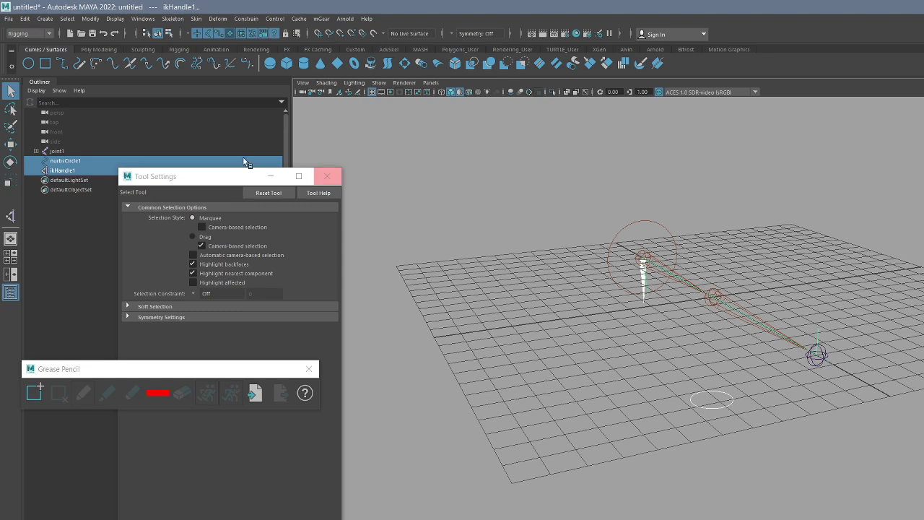
pyautogui.click(69, 161)
pyautogui.keyDown('ctrl'); pyautogui.click(52, 171); pyautogui.keyUp('ctrl')
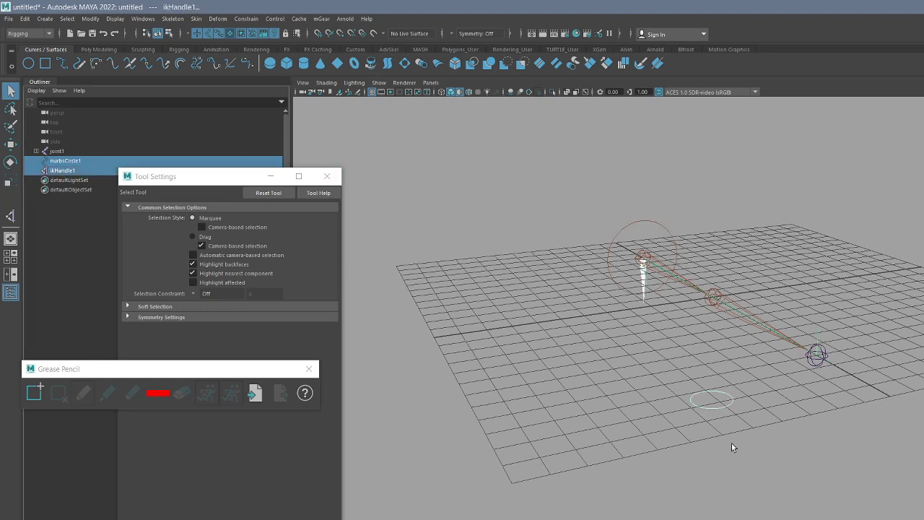
pyautogui.click(690, 404)
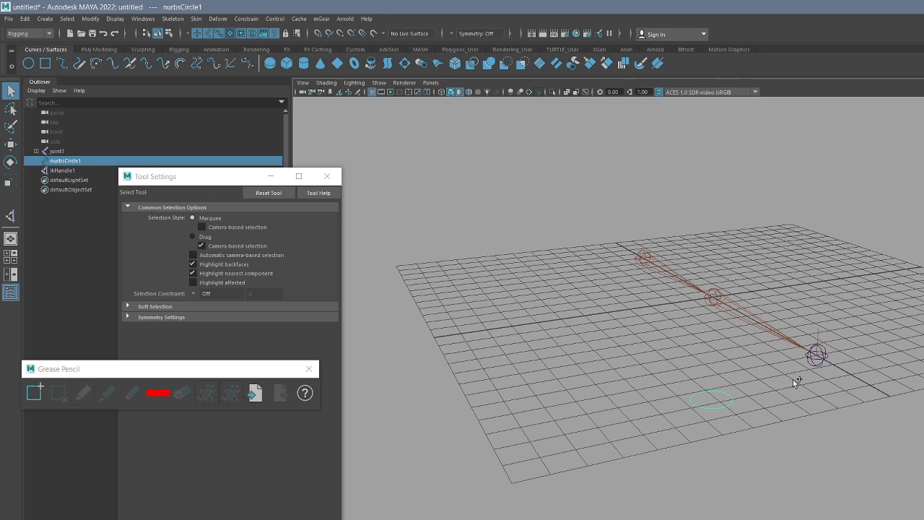
pyautogui.keyDown('shift'); pyautogui.click(817, 354); pyautogui.keyUp('shift')
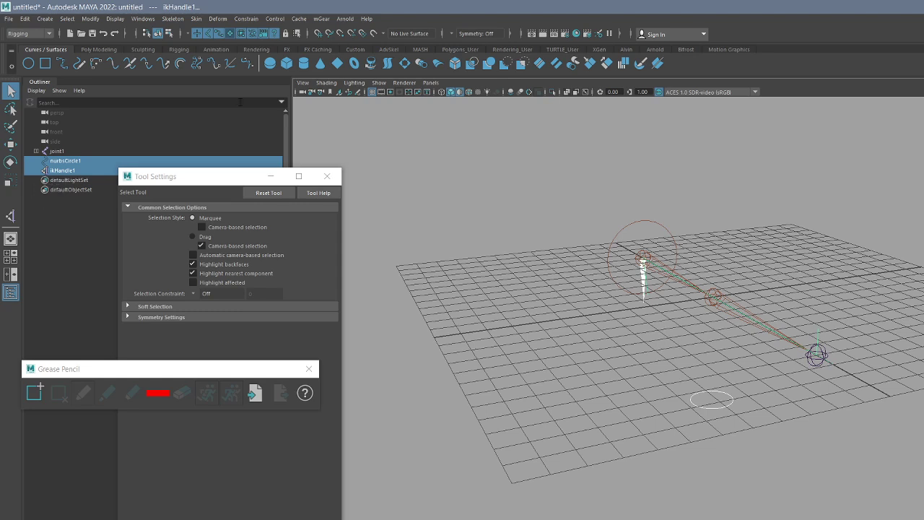
pyautogui.click(246, 19)
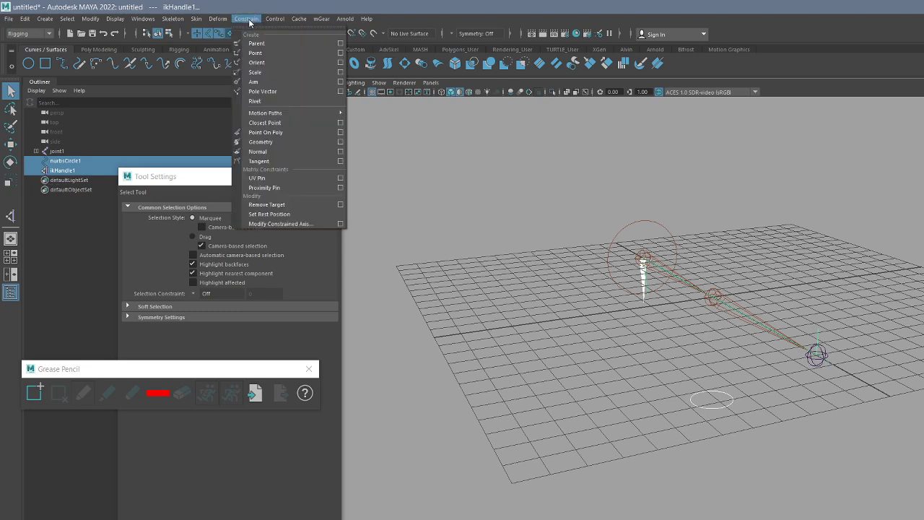
pyautogui.click(282, 91)
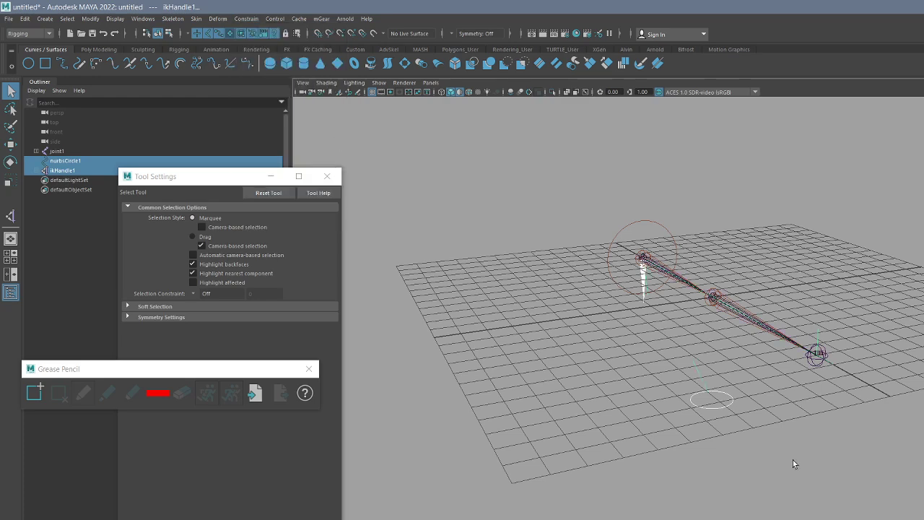
# Step: Raise the IK handle to bend the chain and move the circle around to swing the middle joint
pyautogui.keyDown('alt'); pyautogui.moveTo(679, 347); pyautogui.dragTo(645, 287); pyautogui.keyUp('alt')
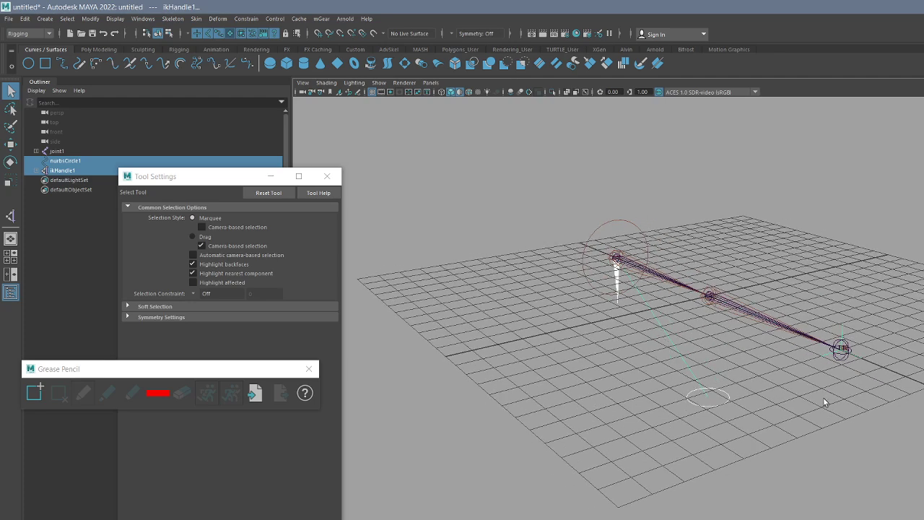
pyautogui.click(841, 350)
pyautogui.press('w')
pyautogui.keyDown('alt'); pyautogui.moveTo(843, 348); pyautogui.dragTo(698, 386); pyautogui.keyUp('alt')
pyautogui.click(721, 407)
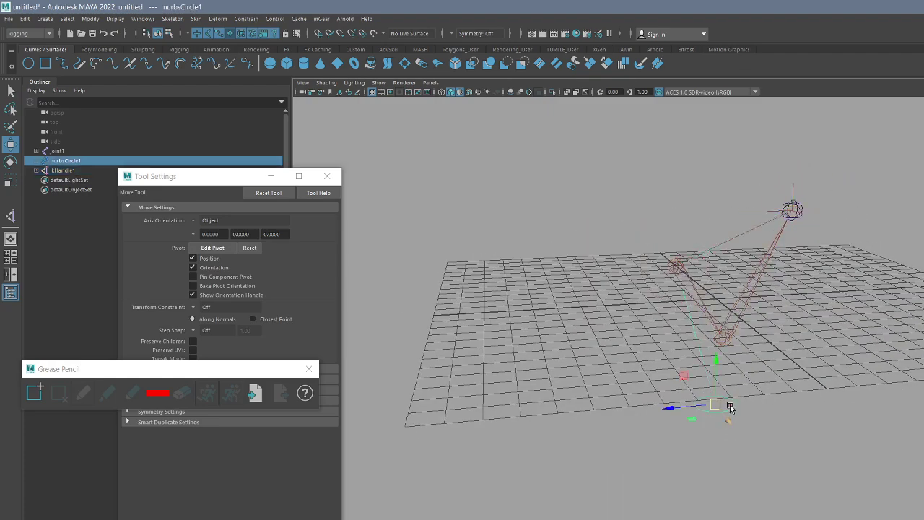
pyautogui.keyDown('alt'); pyautogui.moveTo(726, 418); pyautogui.dragTo(715, 306); pyautogui.keyUp('alt')
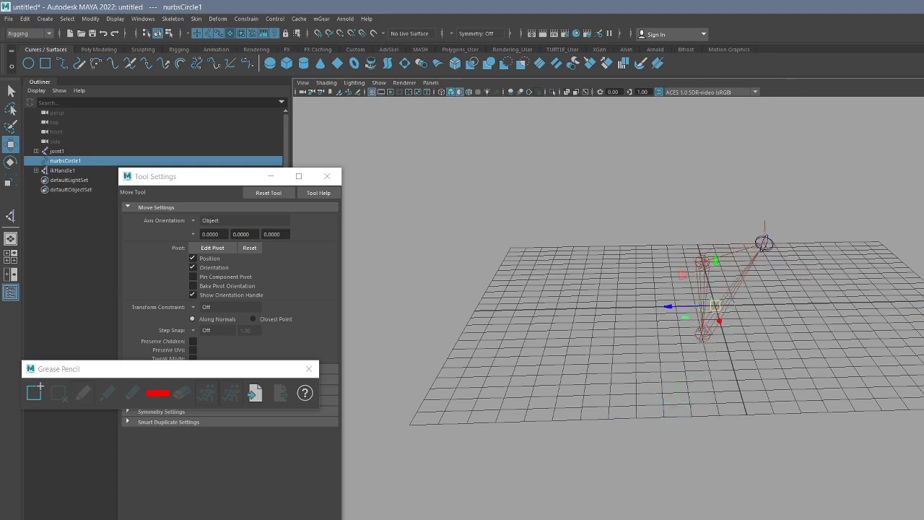
pyautogui.keyDown('alt'); pyautogui.moveTo(855, 261); pyautogui.dragTo(701, 367); pyautogui.keyUp('alt')
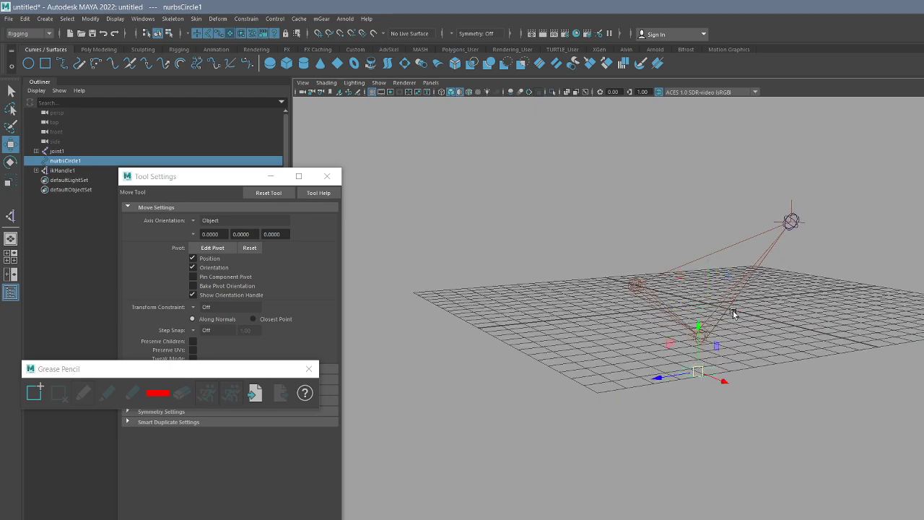
# Step: Lower the IK handle back to the ground plane to straighten the chain
pyautogui.press('q')
pyautogui.click(793, 221)
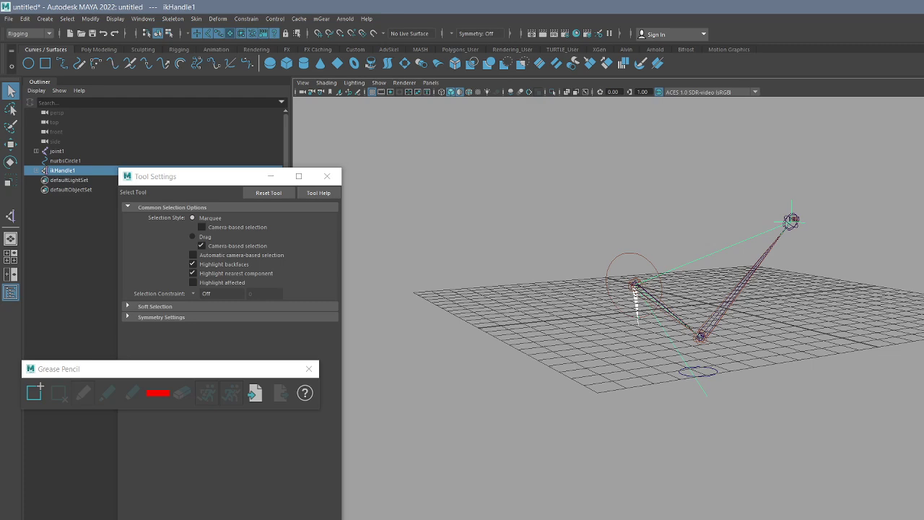
pyautogui.press('Return')
pyautogui.press('w')
pyautogui.keyDown('alt'); pyautogui.moveTo(842, 298); pyautogui.dragTo(859, 374); pyautogui.keyUp('alt')
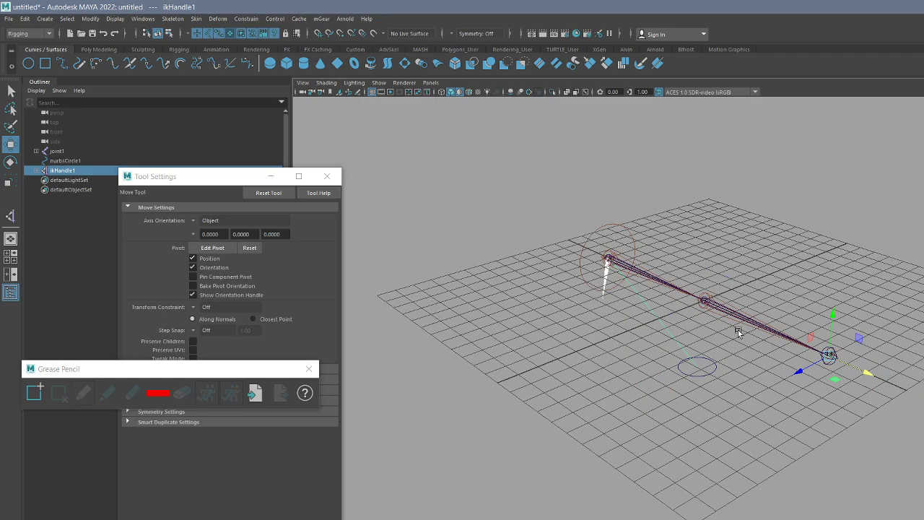
# Step: Move the circle around beside the straight chain and raise the IK handle to bend the chain again
pyautogui.keyDown('alt'); pyautogui.moveTo(738, 330); pyautogui.dragTo(784, 398); pyautogui.keyUp('alt')
pyautogui.click(716, 388)
pyautogui.keyDown('alt'); pyautogui.moveTo(716, 387); pyautogui.dragTo(660, 327); pyautogui.keyUp('alt')
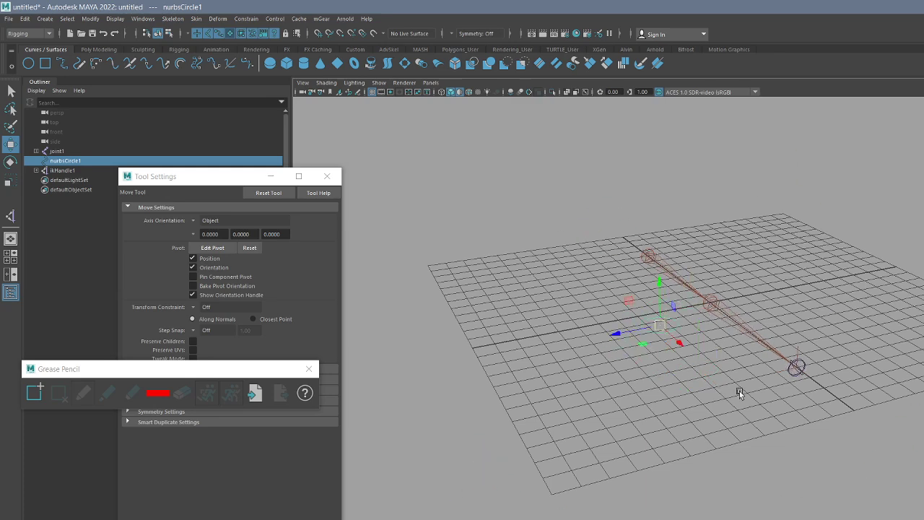
pyautogui.click(794, 364)
pyautogui.keyDown('alt'); pyautogui.moveTo(795, 365); pyautogui.dragTo(843, 251); pyautogui.keyUp('alt')
pyautogui.press('q')
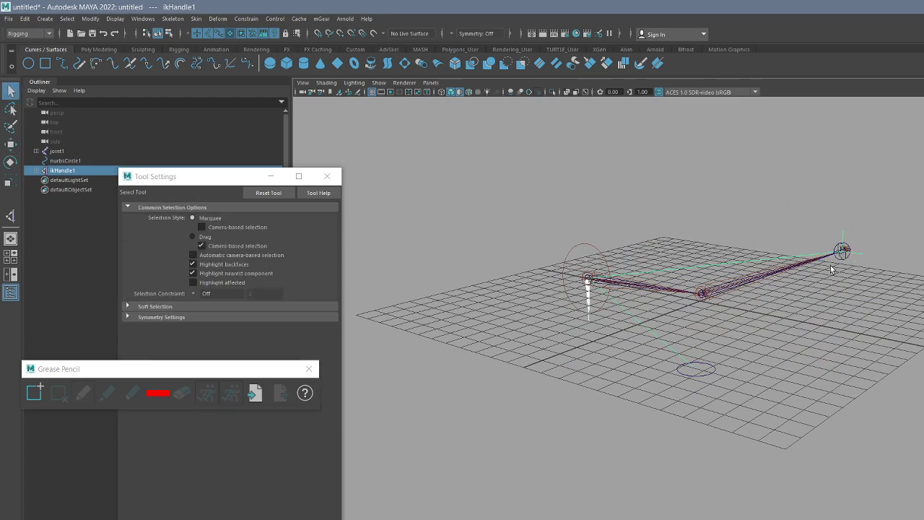
# Step: Examine the plane formed by the root joint, middle joint and IK handle, and how it faces the circle
pyautogui.click(775, 287)
pyautogui.click(720, 295)
pyautogui.click(662, 288)
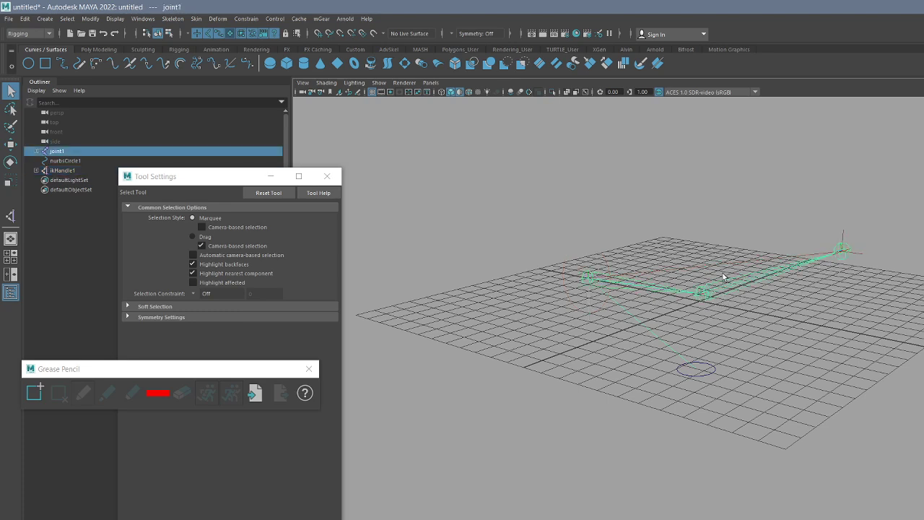
pyautogui.click(724, 283)
pyautogui.click(641, 287)
pyautogui.click(751, 276)
pyautogui.click(793, 255)
pyautogui.click(806, 320)
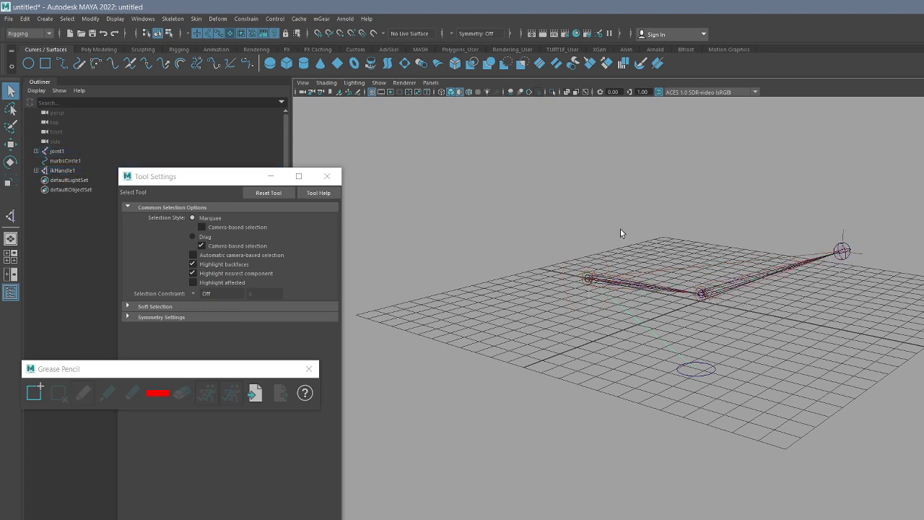
pyautogui.click(627, 274)
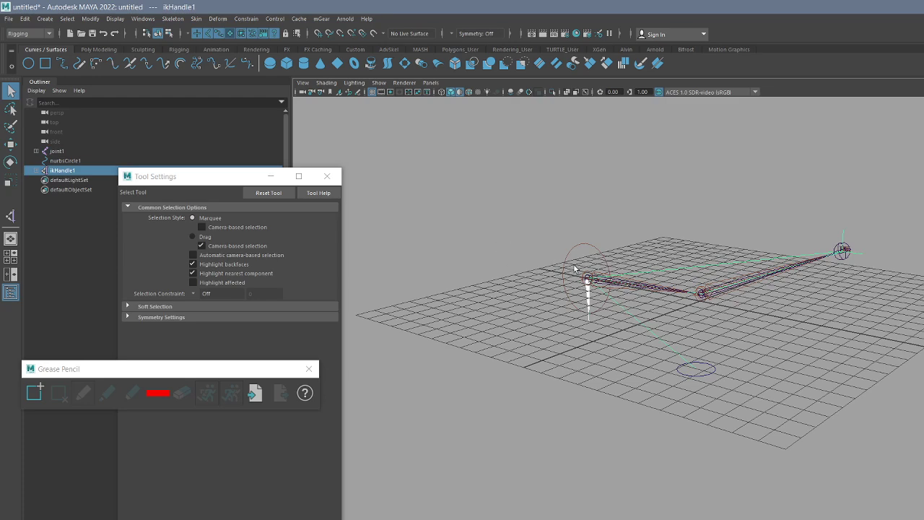
pyautogui.moveTo(718, 194); pyautogui.dragTo(493, 392)
pyautogui.click(563, 190)
pyautogui.moveTo(567, 193); pyautogui.dragTo(923, 510)
pyautogui.keyDown('alt'); pyautogui.moveTo(717, 359); pyautogui.dragTo(711, 368); pyautogui.keyUp('alt')
pyautogui.click(695, 260)
pyautogui.moveTo(602, 210); pyautogui.dragTo(759, 393)
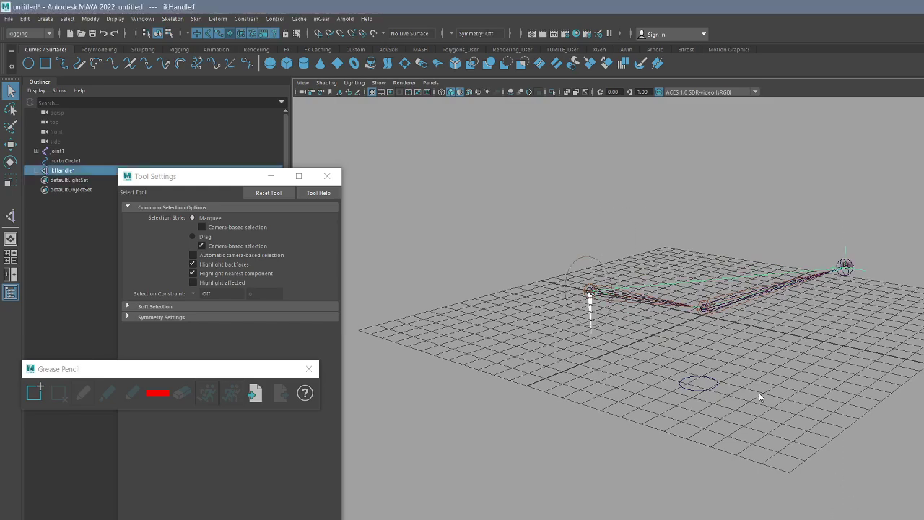
# Step: Move the circle beside the bent chain to swing the middle joint, and undo the move
pyautogui.keyDown('alt'); pyautogui.moveTo(703, 386); pyautogui.dragTo(754, 314); pyautogui.keyUp('alt')
pyautogui.press('w')
pyautogui.click(702, 388)
pyautogui.hotkey('ctrl', 'z')
pyautogui.keyDown('alt'); pyautogui.moveTo(697, 349); pyautogui.dragTo(704, 371); pyautogui.keyUp('alt')
# Step: Open the scene tableLamp_demo.mb from the Sept_Dec 2024 final submission folder
pyautogui.click(80, 34)
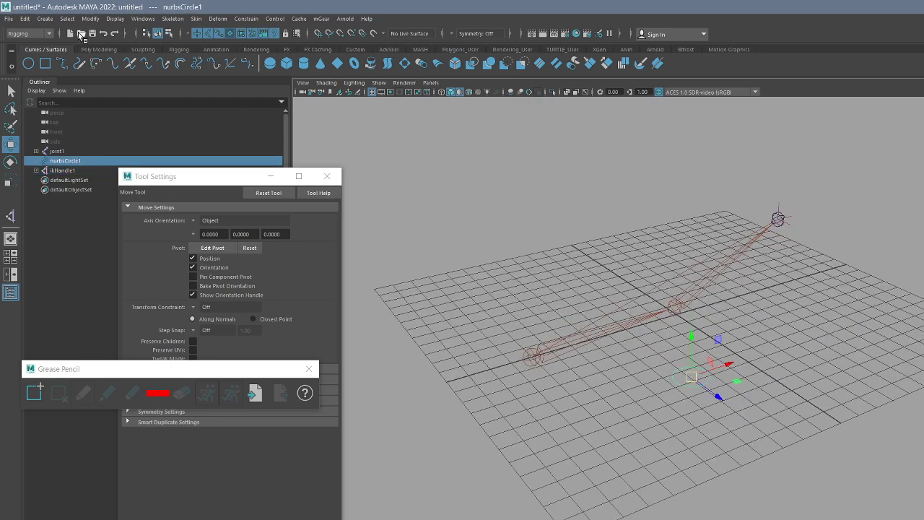
pyautogui.click(202, 229)
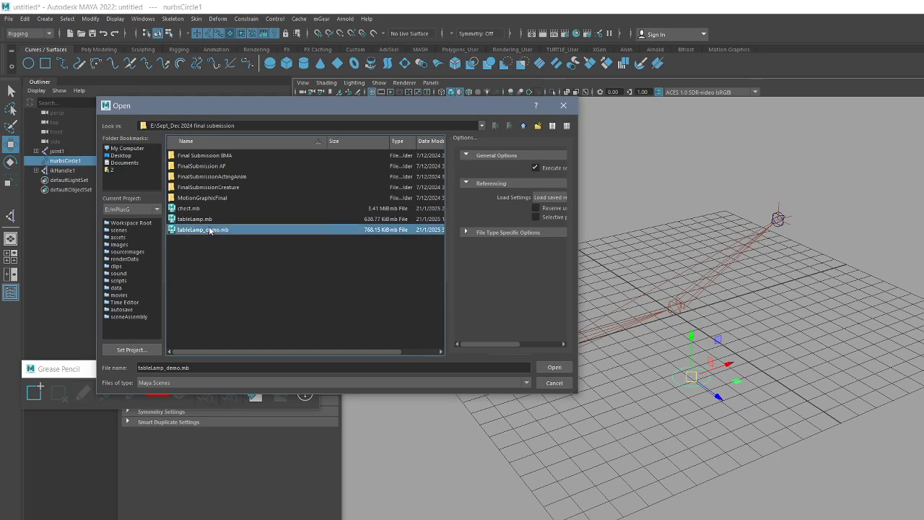
pyautogui.click(554, 367)
pyautogui.click(616, 342)
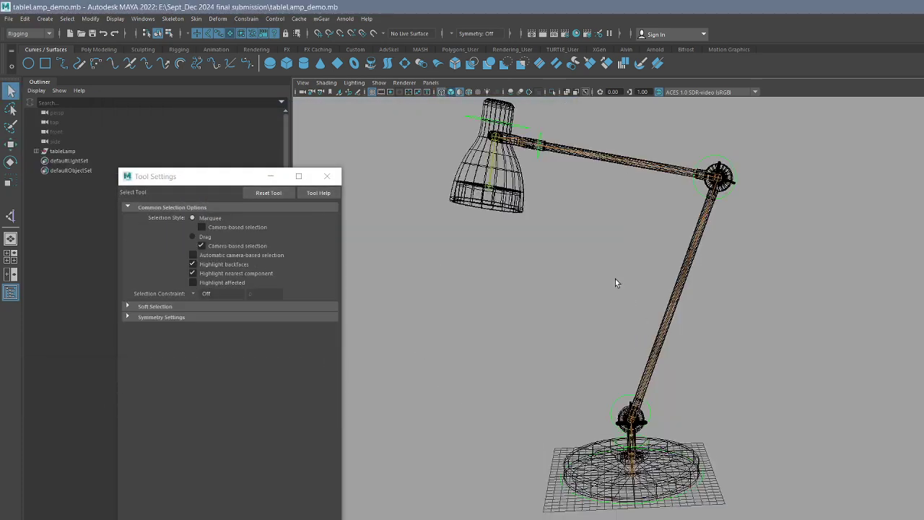
# Step: Close the tool settings and mark the lamp's base joint, elbow joint and upper-arm end with red Grease Pencil dots
pyautogui.moveTo(675, 334)
pyautogui.keyDown('alt'); pyautogui.mouseDown()
pyautogui.moveTo(698, 349)
pyautogui.moveTo(695, 332)
pyautogui.mouseUp(); pyautogui.keyUp('alt')
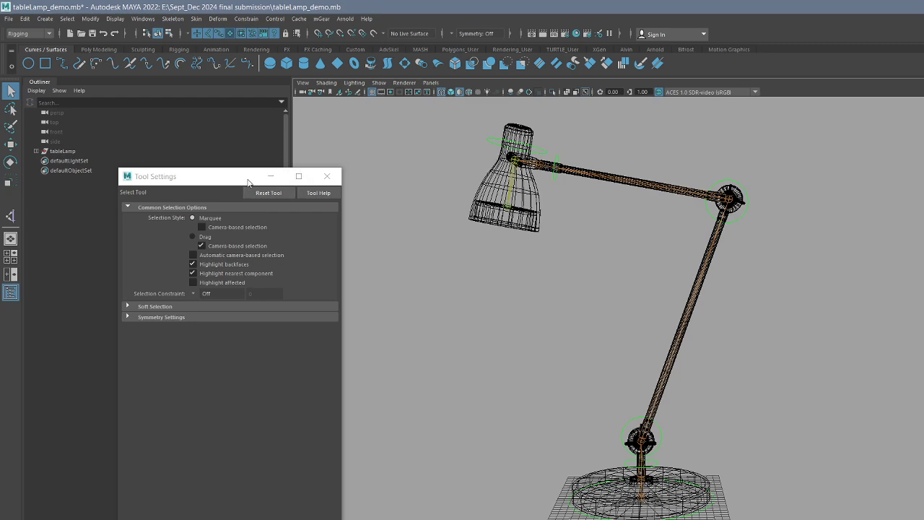
pyautogui.click(327, 176)
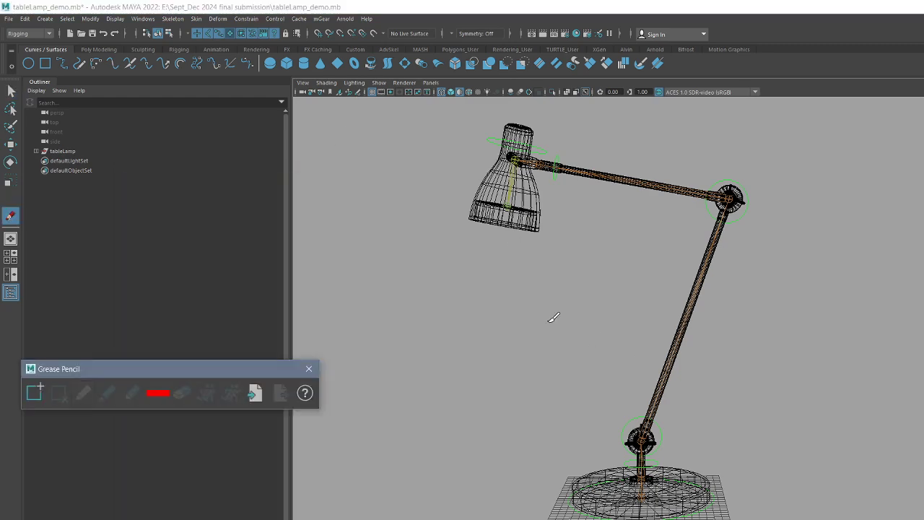
pyautogui.keyDown('alt'); pyautogui.moveTo(585, 309); pyautogui.dragTo(655, 320); pyautogui.keyUp('alt')
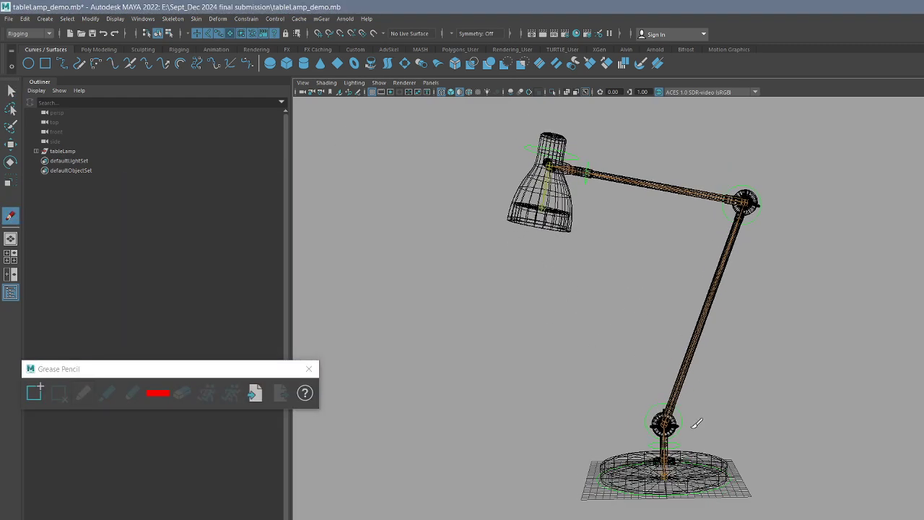
pyautogui.moveTo(669, 424); pyautogui.dragTo(675, 414)
pyautogui.click(747, 197)
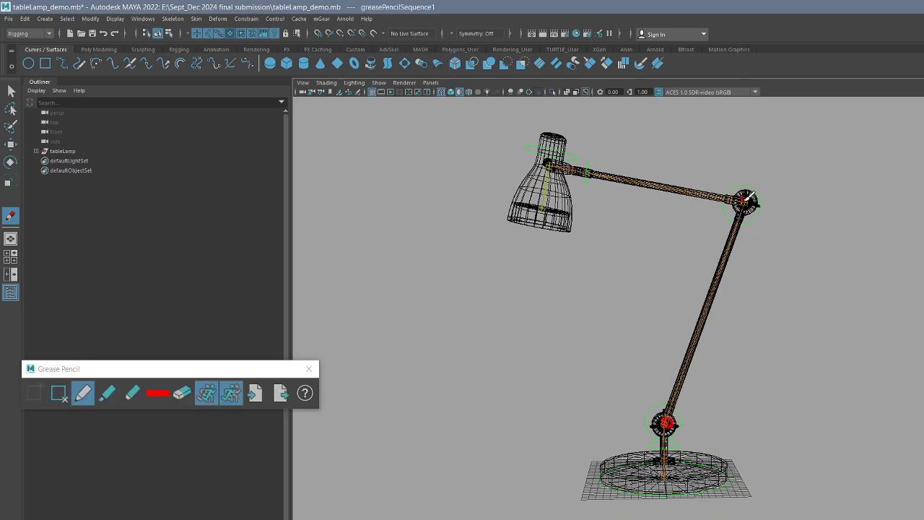
pyautogui.moveTo(586, 178); pyautogui.dragTo(584, 174)
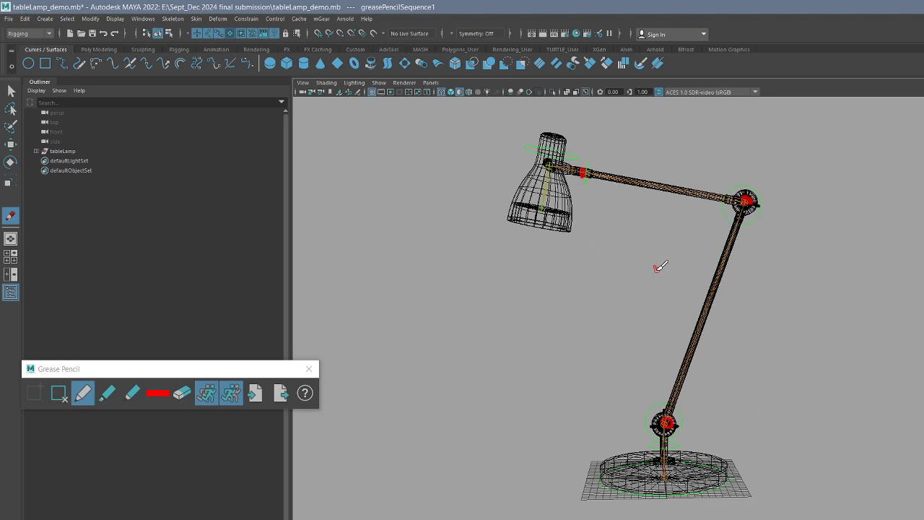
# Step: Close the Grease Pencil tool and locate the lower arm joint handle_jnt02 in the scene hierarchy
pyautogui.press('q')
pyautogui.click(309, 369)
pyautogui.click(692, 348)
pyautogui.click(757, 353)
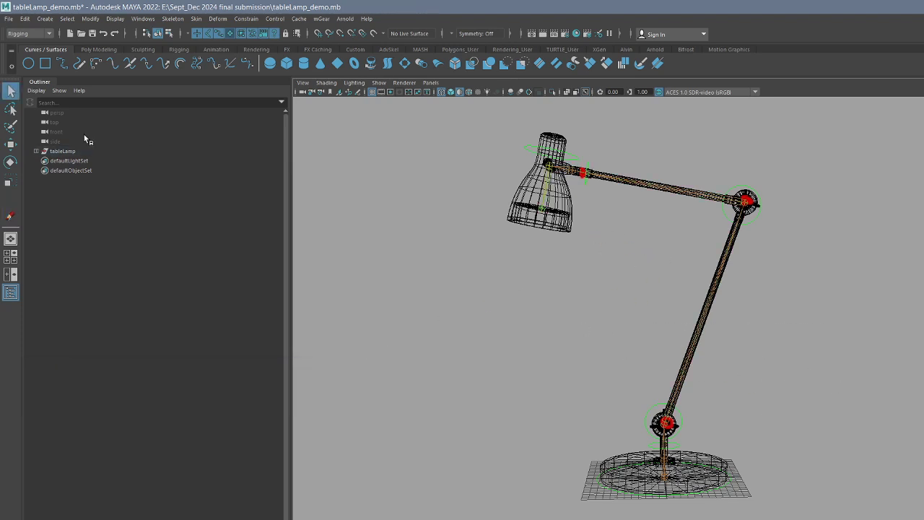
pyautogui.click(699, 326)
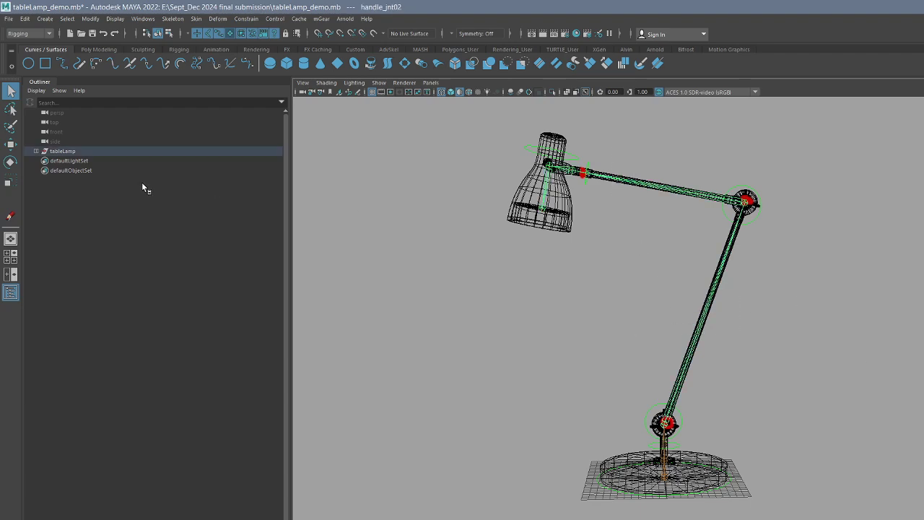
pyautogui.press('f')
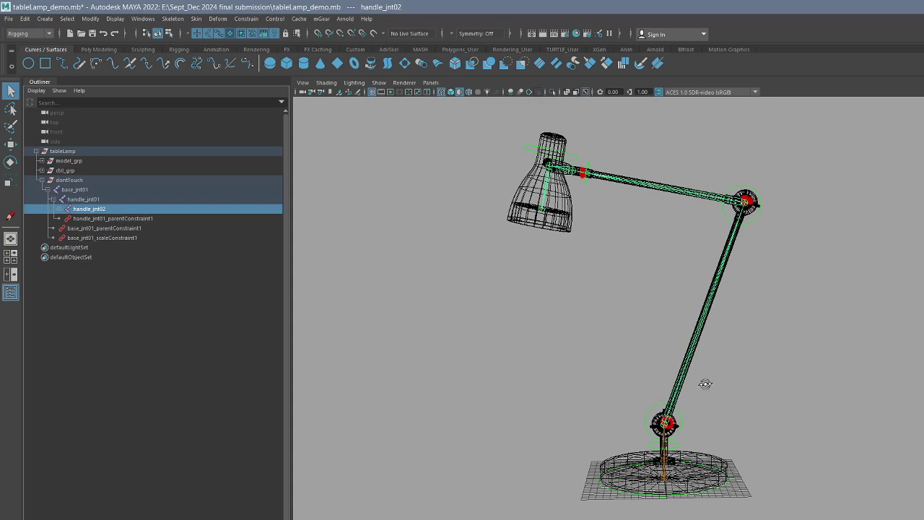
# Step: Duplicate the handle_jnt02 joint chain and unparent the copy to the world level
pyautogui.keyDown('alt'); pyautogui.moveTo(706, 385); pyautogui.dragTo(658, 340); pyautogui.keyUp('alt')
pyautogui.moveTo(658, 339)
pyautogui.mouseDown()
pyautogui.moveTo(776, 392)
pyautogui.moveTo(668, 347)
pyautogui.mouseUp()
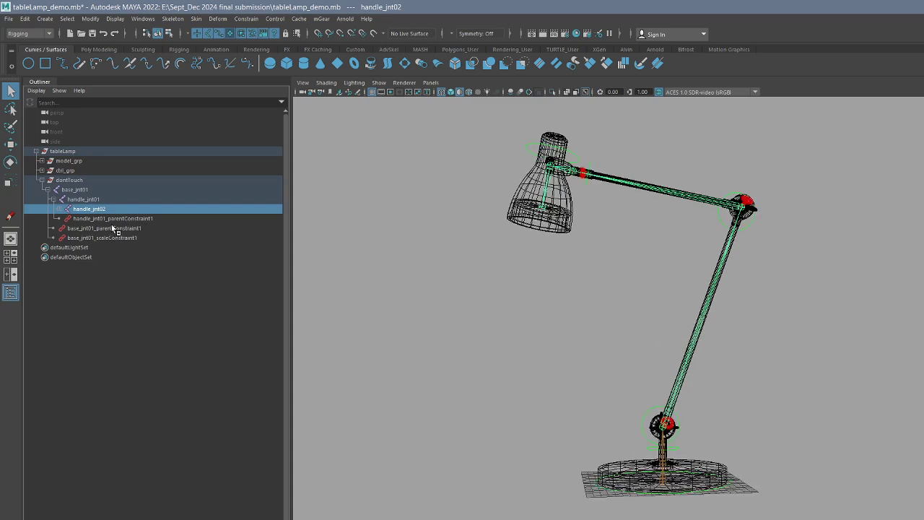
pyautogui.hotkey('ctrl', 'd')
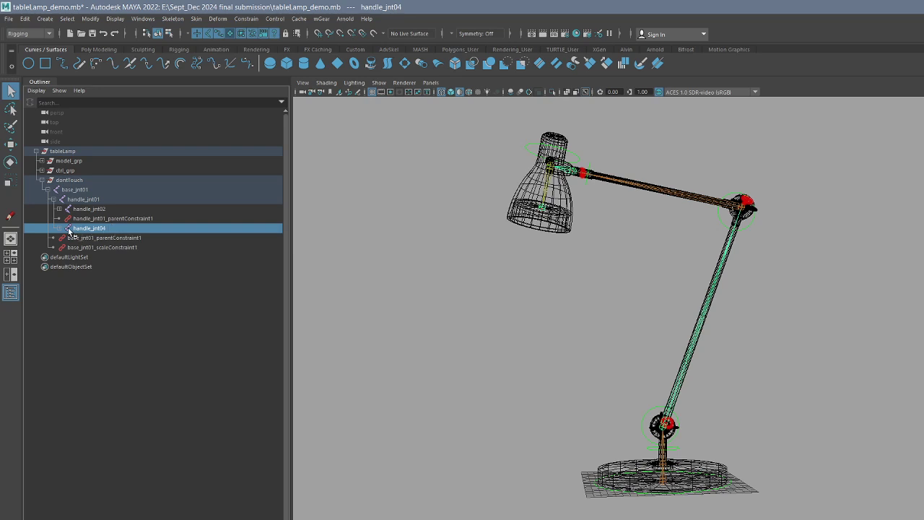
pyautogui.hotkey('shift', 'p')
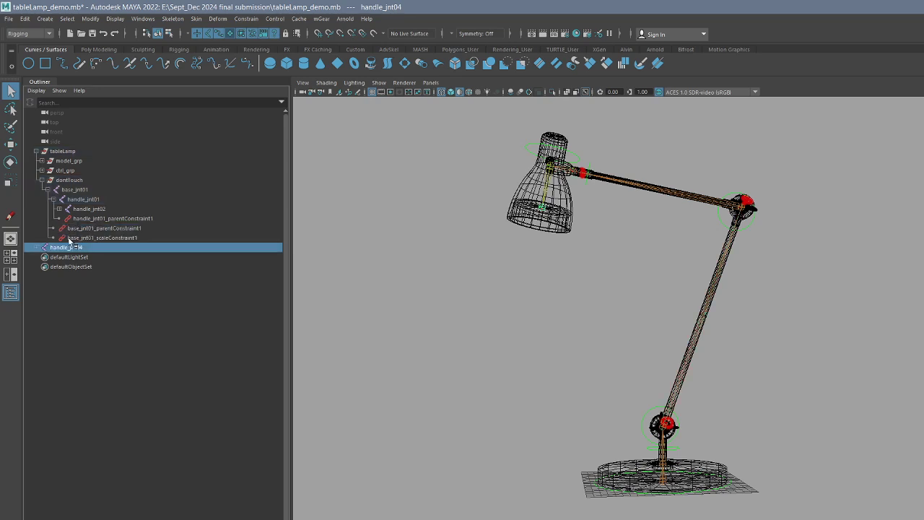
# Step: Expand the duplicated joint chain and delete its parent constraints
pyautogui.click(39, 247)
pyautogui.moveTo(109, 297); pyautogui.dragTo(115, 325)
pyautogui.press('Delete')
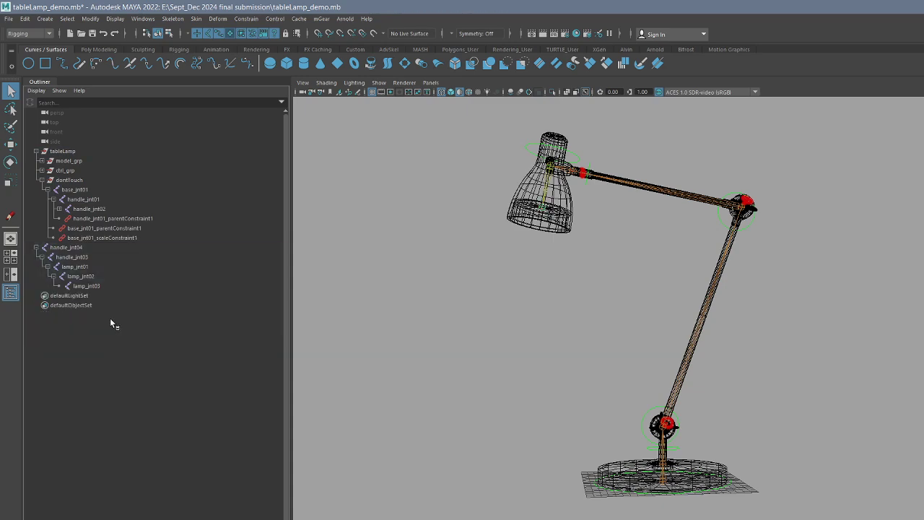
# Step: Isolate the duplicated chain in the viewport and delete its extra joints lamp_jnt02 and lamp_jnt03
pyautogui.click(70, 249)
pyautogui.keyDown('shift'); pyautogui.click(85, 266); pyautogui.keyUp('shift')
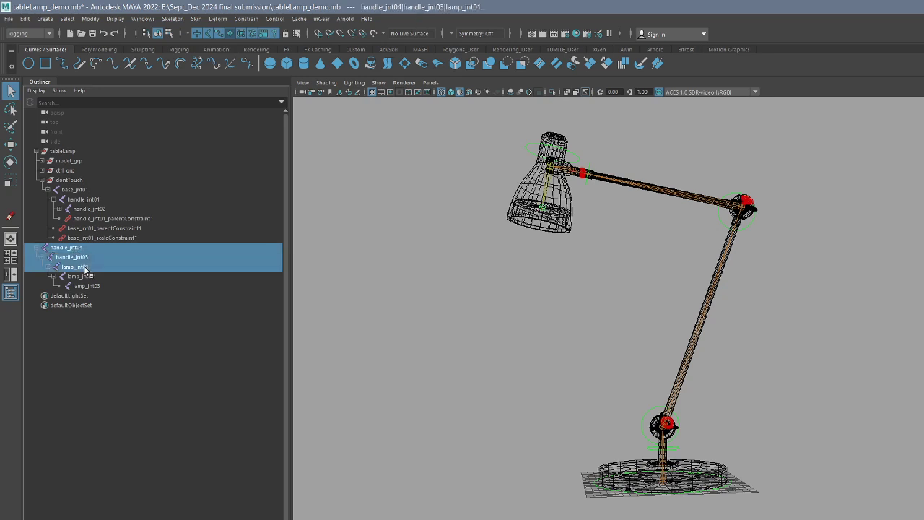
pyautogui.hotkey('ctrl', '1')
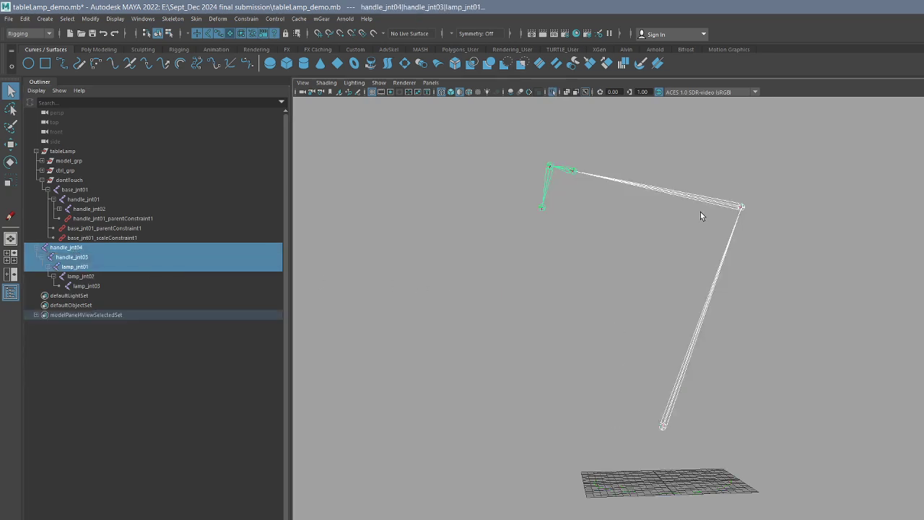
pyautogui.moveTo(531, 201); pyautogui.dragTo(568, 209)
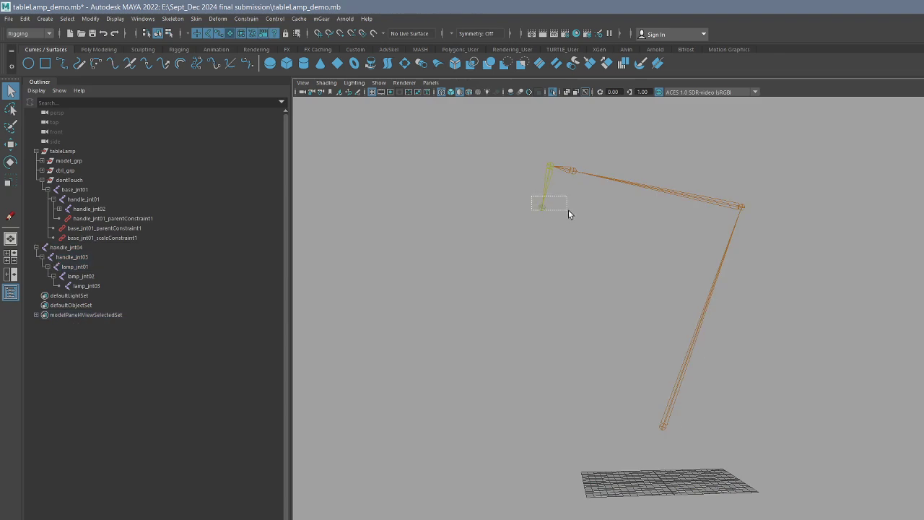
pyautogui.press('Delete')
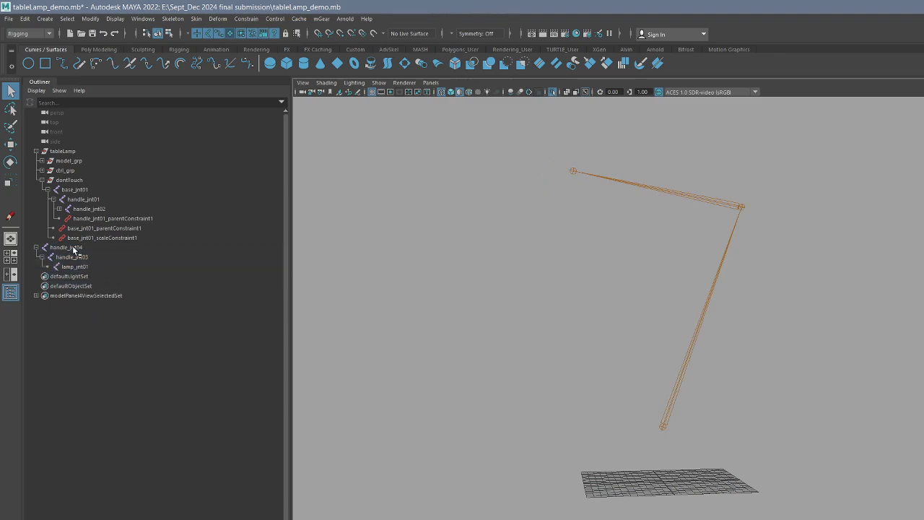
# Step: Rename the duplicated chain's root joint to handle_jnt02
pyautogui.click(72, 248)
pyautogui.keyDown('ctrl'); pyautogui.click(87, 258); pyautogui.keyUp('ctrl')
pyautogui.keyDown('ctrl'); pyautogui.click(88, 267); pyautogui.keyUp('ctrl')
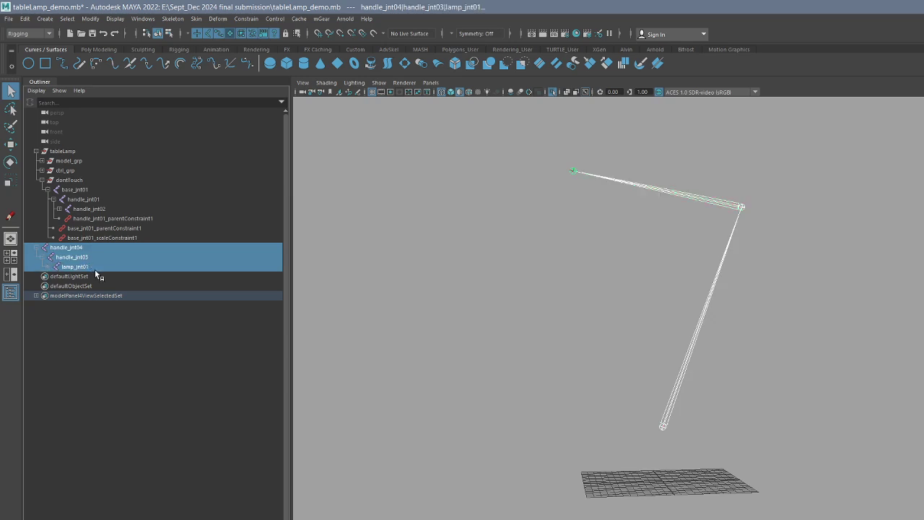
pyautogui.click(58, 249)
pyautogui.doubleClick(91, 250)
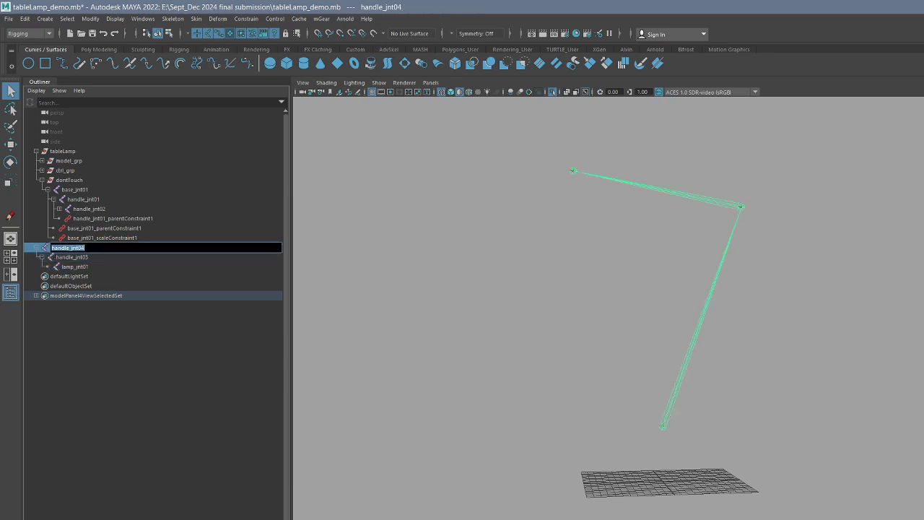
pyautogui.press('BackSpace')
pyautogui.write('handle_jnt04')
pyautogui.press('Return')
# Step: Add the prefix IK_ to the duplicated chain's root joint so its name reads IK_handle_jnt02
pyautogui.doubleClick(79, 247)
pyautogui.click(79, 248)
pyautogui.write('lk')
pyautogui.press('BackSpace')
pyautogui.press('BackSpace')
pyautogui.press('capslock')
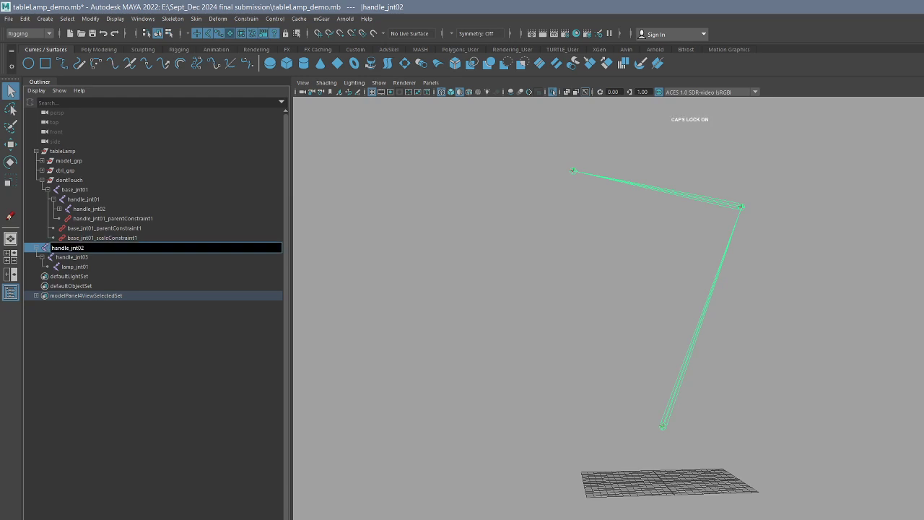
pyautogui.write('IK')
pyautogui.write('_')
pyautogui.press('Return')
# Step: Add the IK_ prefix to the duplicated chain's child joints, naming them IK_handle_jnt03 and IK_lamp_jnt01
pyautogui.doubleClick(59, 252)
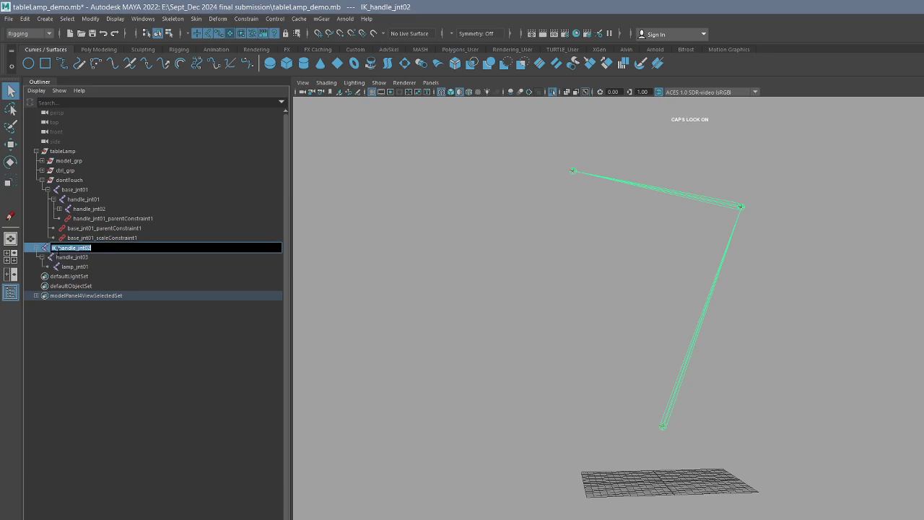
pyautogui.moveTo(58, 251); pyautogui.dragTo(38, 251)
pyautogui.hotkey('ctrl', 'c')
pyautogui.doubleClick(71, 258)
pyautogui.press('Home')
pyautogui.hotkey('ctrl', 'v')
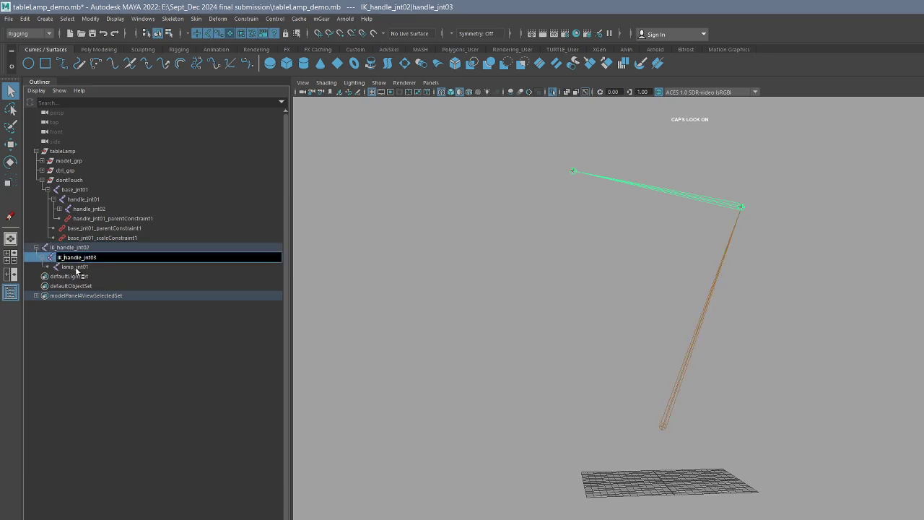
pyautogui.doubleClick(77, 268)
pyautogui.press('Home')
pyautogui.hotkey('ctrl', 'v')
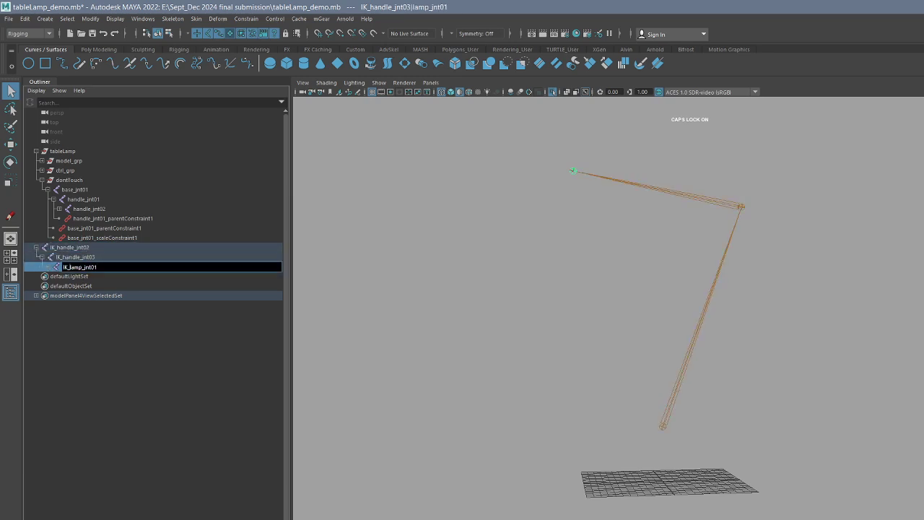
pyautogui.press('Return')
# Step: Show the whole lamp again, and isolate the original handle_jnt02 chain instead
pyautogui.click(120, 246)
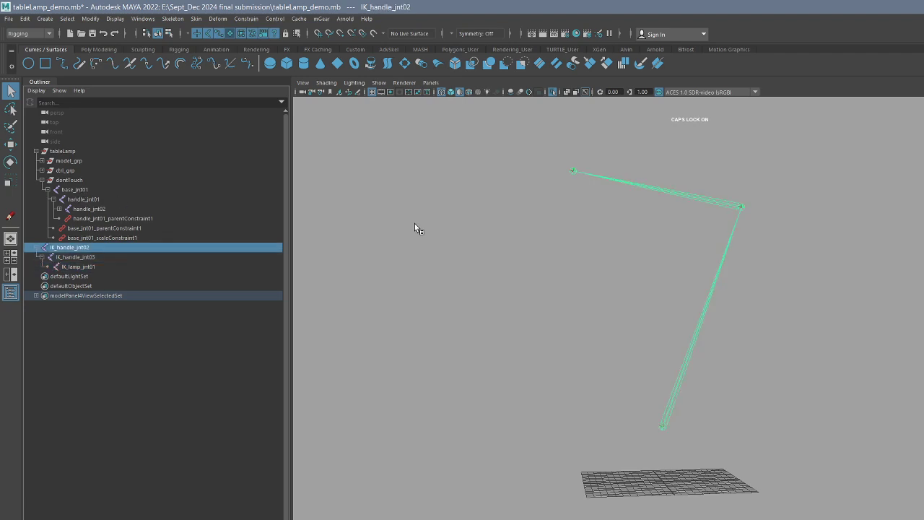
pyautogui.hotkey('ctrl', '1')
pyautogui.click(95, 200)
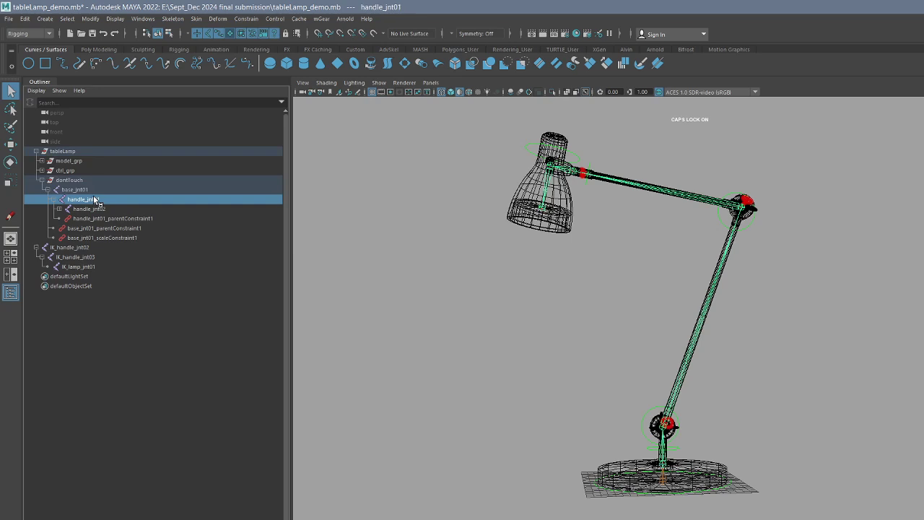
pyautogui.click(97, 209)
pyautogui.hotkey('ctrl', '1')
pyautogui.moveTo(713, 356); pyautogui.dragTo(713, 357)
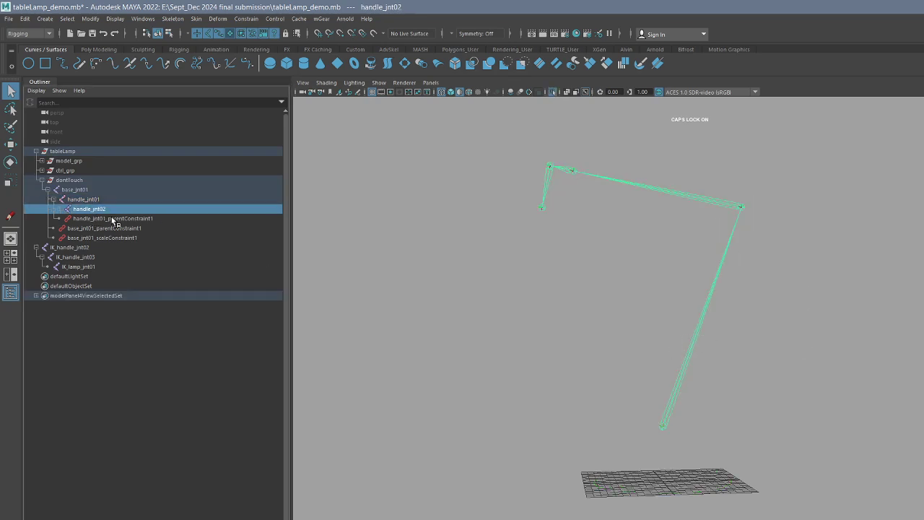
# Step: Expand the original joint chain and rename handle_jnt02 to FK_handle_jnt02
pyautogui.keyDown('shift'); pyautogui.click(58, 209); pyautogui.keyUp('shift')
pyautogui.doubleClick(91, 209)
pyautogui.press('Home')
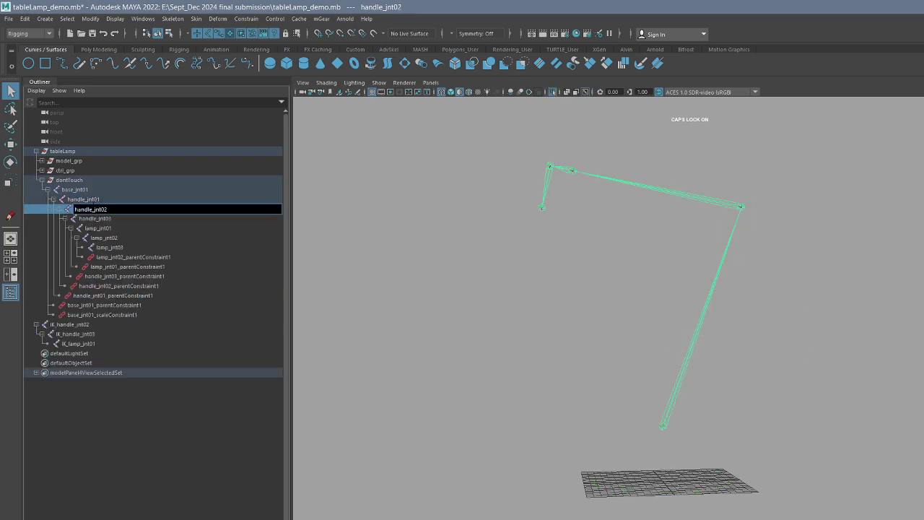
pyautogui.write('FK_')
pyautogui.press('Return')
# Step: Add the FK_ prefix to the original chain's next two joints, naming them FK_handle_jnt03 and FK_lamp_jnt01
pyautogui.click(98, 219)
pyautogui.doubleClick(98, 220)
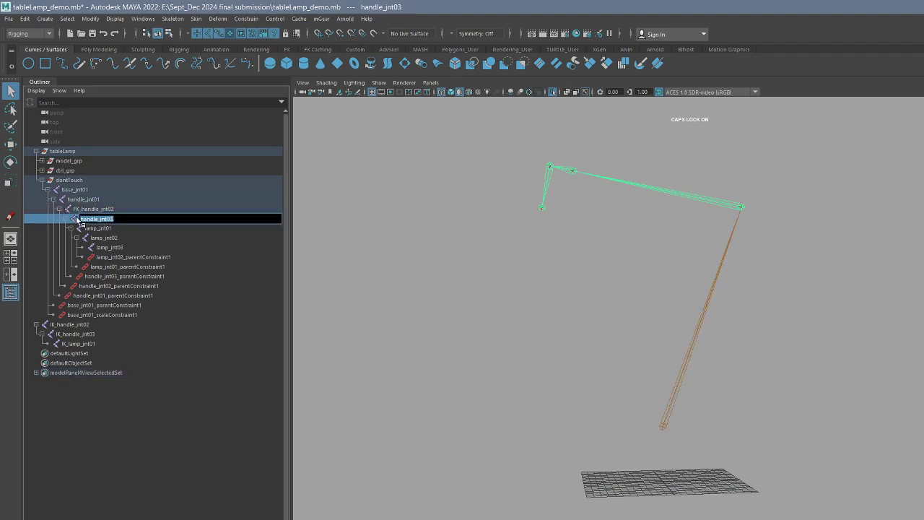
pyautogui.write('FK_')
pyautogui.press('Return')
pyautogui.click(89, 230)
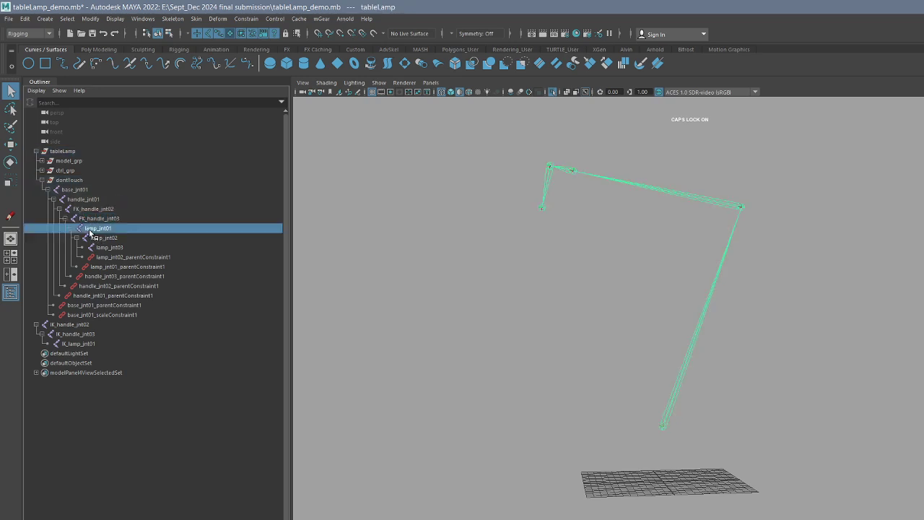
pyautogui.doubleClick(90, 230)
pyautogui.write('FK_')
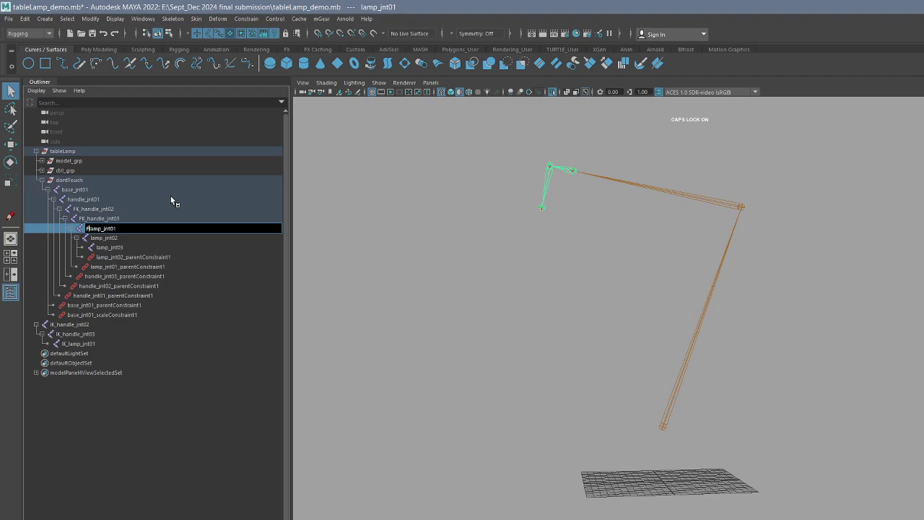
pyautogui.press('Return')
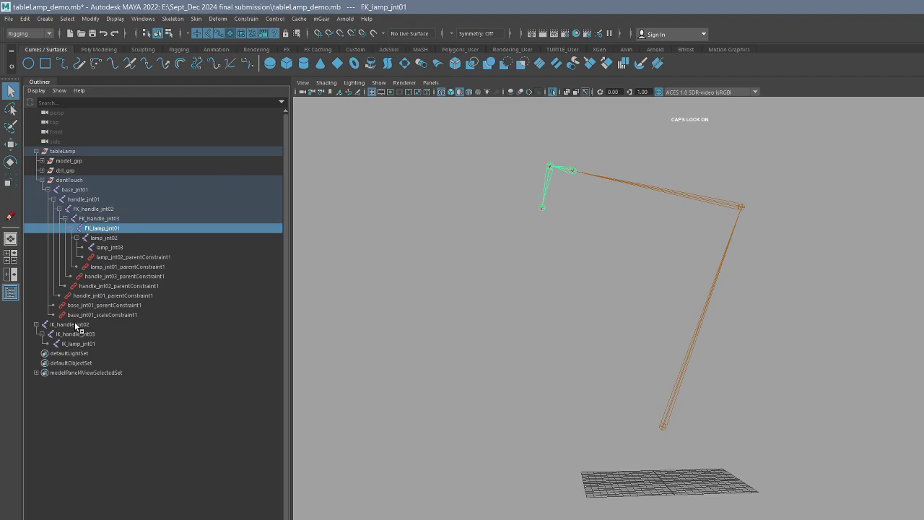
# Step: Isolate the IK chain's three joints, IK_handle_jnt02, IK_handle_jnt03 and IK_lamp_jnt01, in the viewport
pyautogui.moveTo(74, 324); pyautogui.dragTo(103, 345)
pyautogui.click(99, 212)
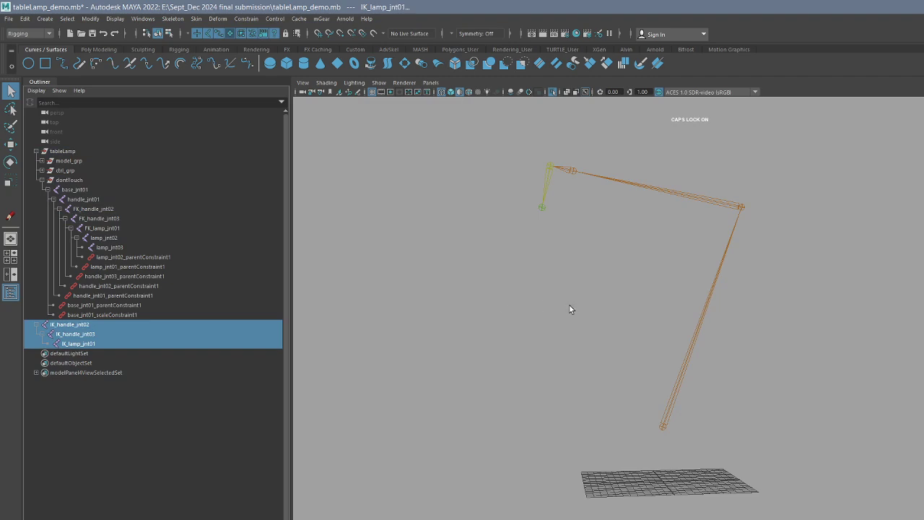
pyautogui.hotkey('ctrl', '1')
pyautogui.keyDown('alt'); pyautogui.moveTo(579, 300); pyautogui.dragTo(574, 320); pyautogui.keyUp('alt')
pyautogui.hotkey('ctrl', '1')
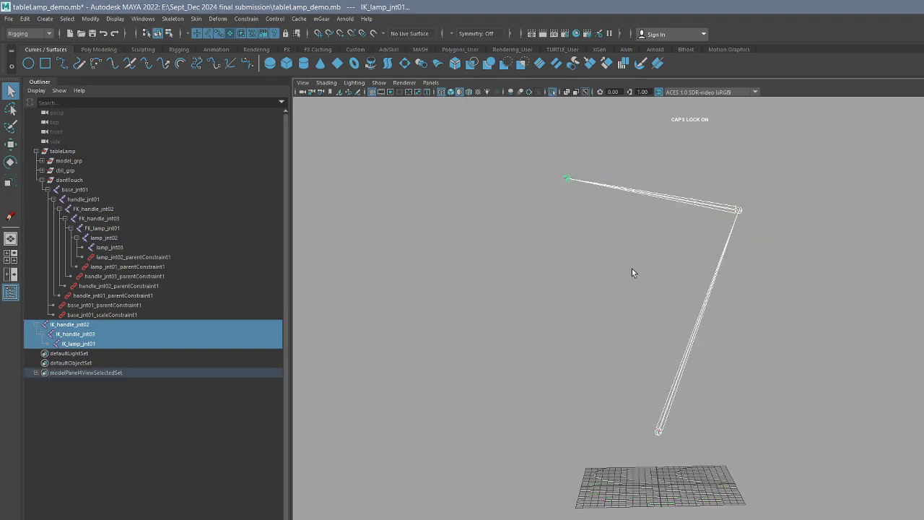
pyautogui.moveTo(668, 217); pyautogui.dragTo(668, 219)
pyautogui.press('Up')
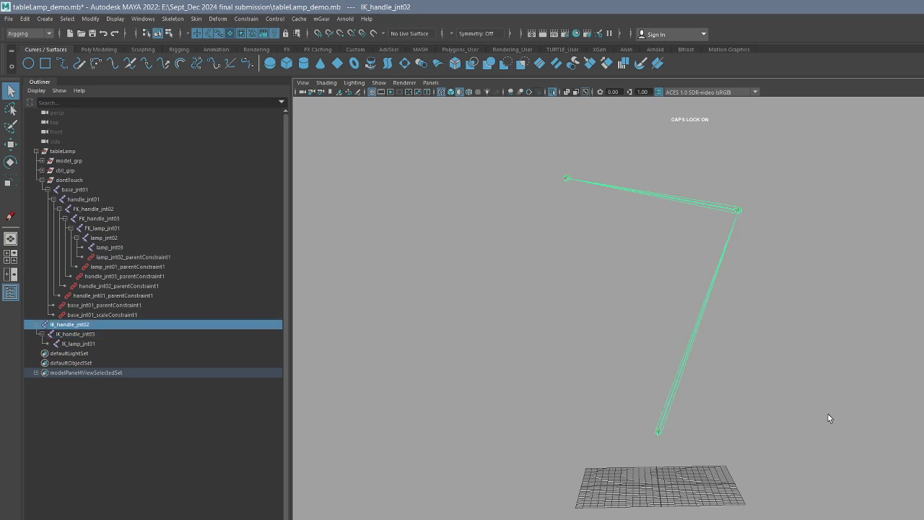
# Step: Create an IK handle with the Rotate-Plane Solver from IK_handle_jnt02 to IK_lamp_jnt01
pyautogui.click(626, 429)
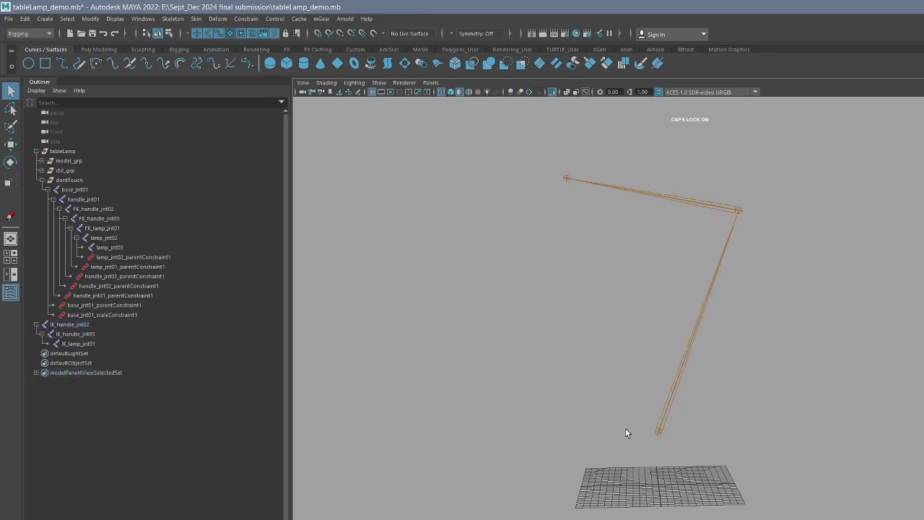
pyautogui.click(172, 19)
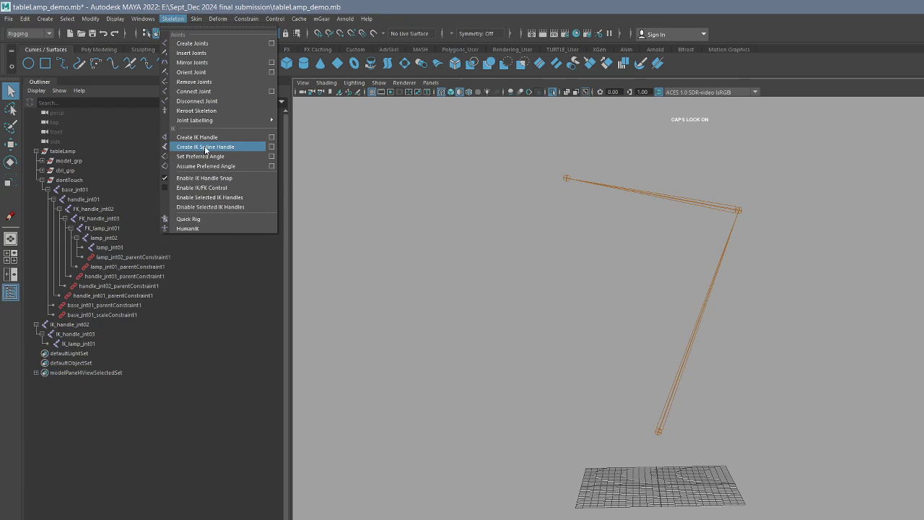
pyautogui.click(271, 137)
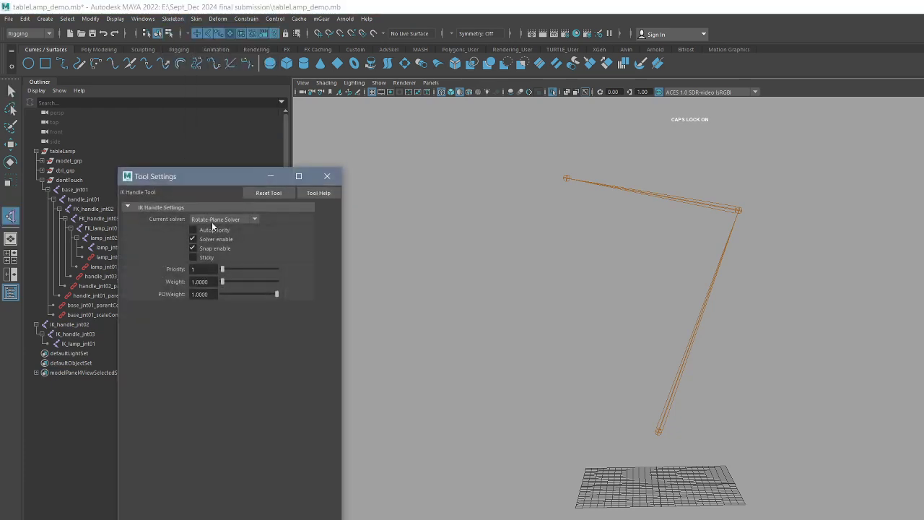
pyautogui.click(653, 430)
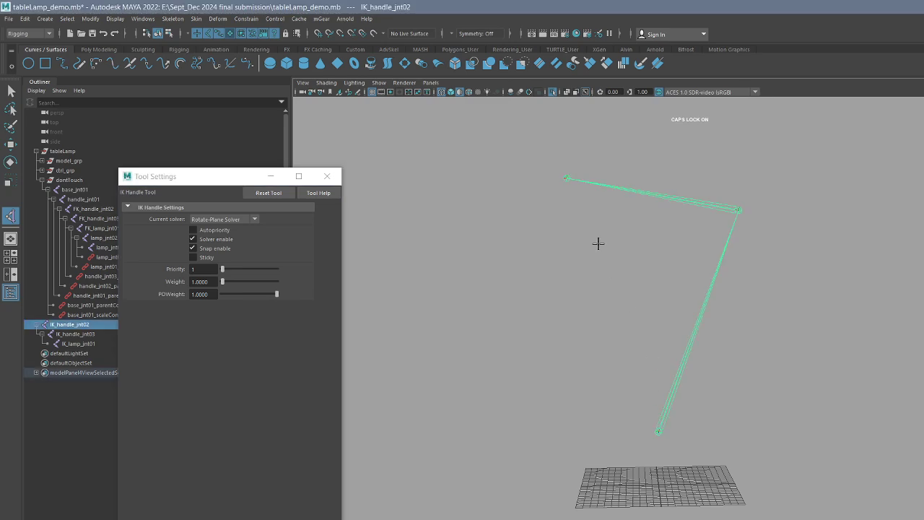
pyautogui.click(567, 181)
# Step: Undo the last change to the IK handle and inspect the bent IK chain from other angles
pyautogui.keyDown('alt'); pyautogui.moveTo(568, 201); pyautogui.dragTo(544, 231); pyautogui.keyUp('alt')
pyautogui.hotkey('ctrl', 'z')
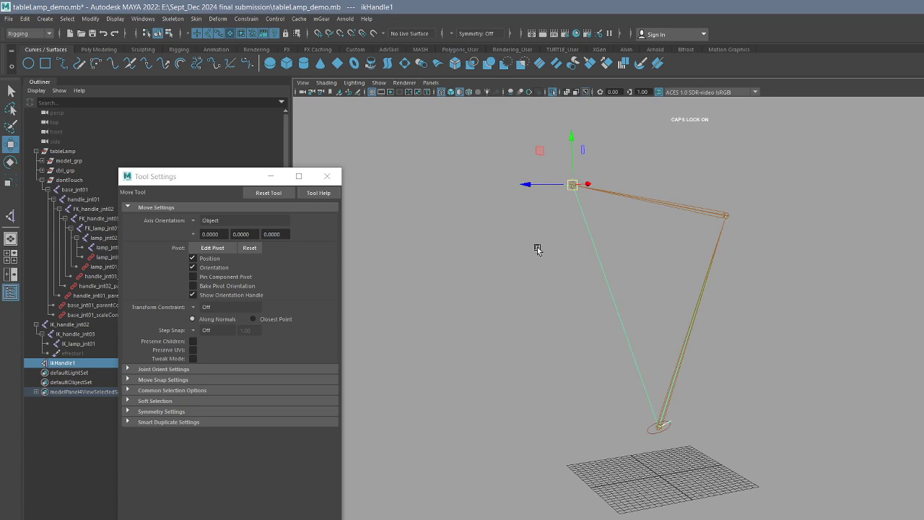
pyautogui.keyDown('alt'); pyautogui.moveTo(585, 305); pyautogui.dragTo(550, 326); pyautogui.keyUp('alt')
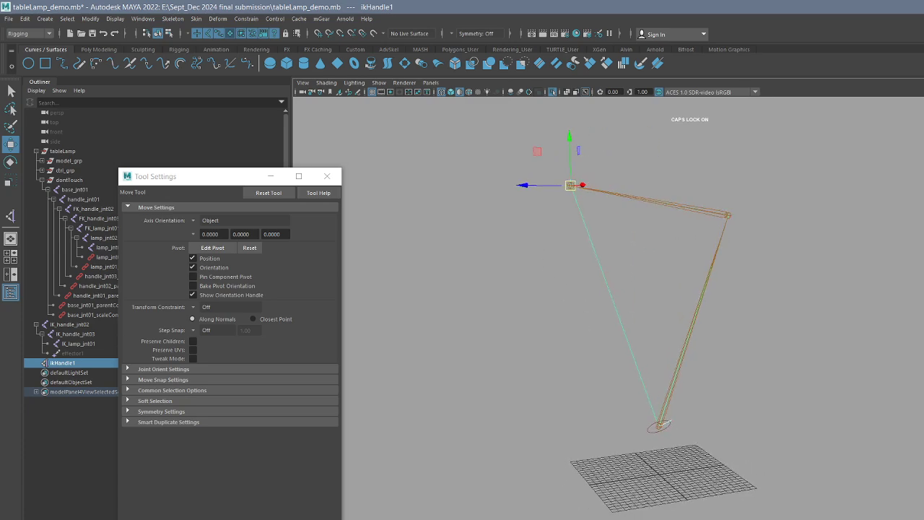
pyautogui.moveTo(752, 296)
pyautogui.keyDown('alt'); pyautogui.mouseDown()
pyautogui.moveTo(749, 330)
pyautogui.moveTo(723, 315)
pyautogui.moveTo(747, 312)
pyautogui.moveTo(737, 299)
pyautogui.mouseUp(); pyautogui.keyUp('alt')
pyautogui.keyDown('alt'); pyautogui.moveTo(634, 289); pyautogui.dragTo(583, 204); pyautogui.keyUp('alt')
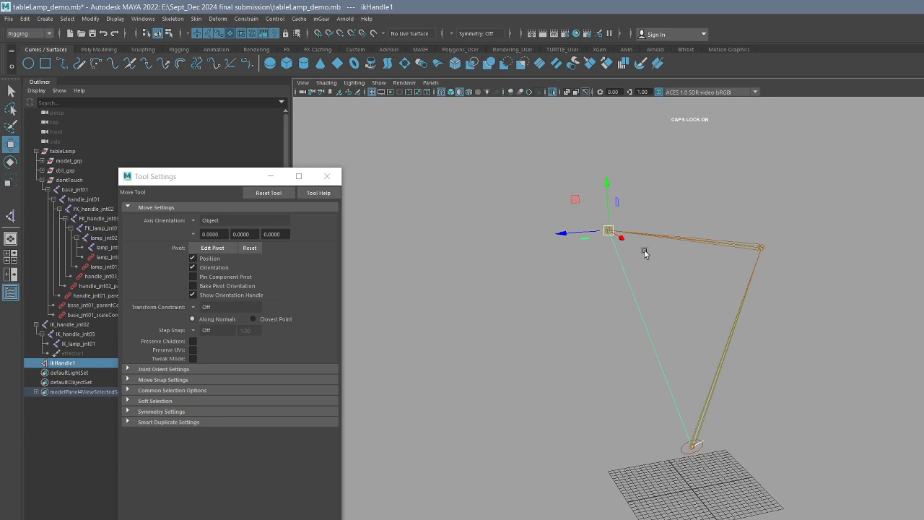
# Step: Close the Move tool settings, inspect the IK chain from other angles, and clear the IK handle selection
pyautogui.click(328, 176)
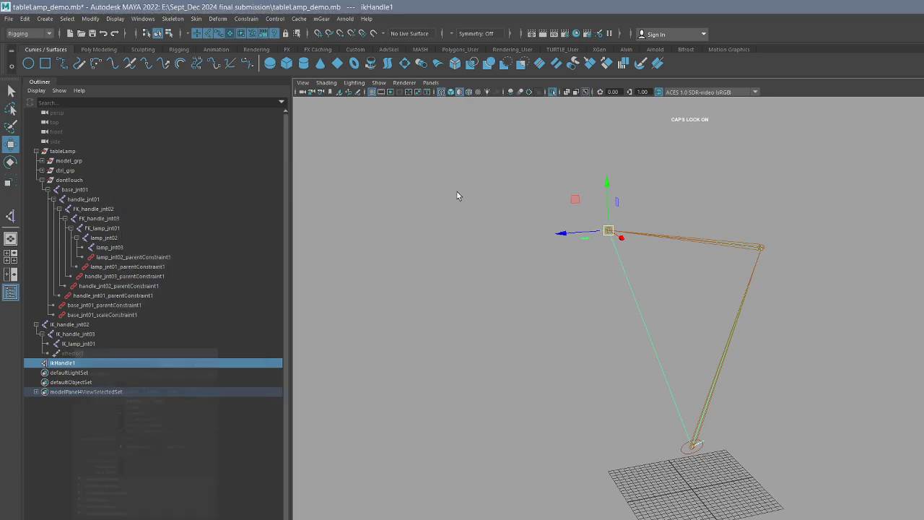
pyautogui.moveTo(609, 231); pyautogui.dragTo(795, 351)
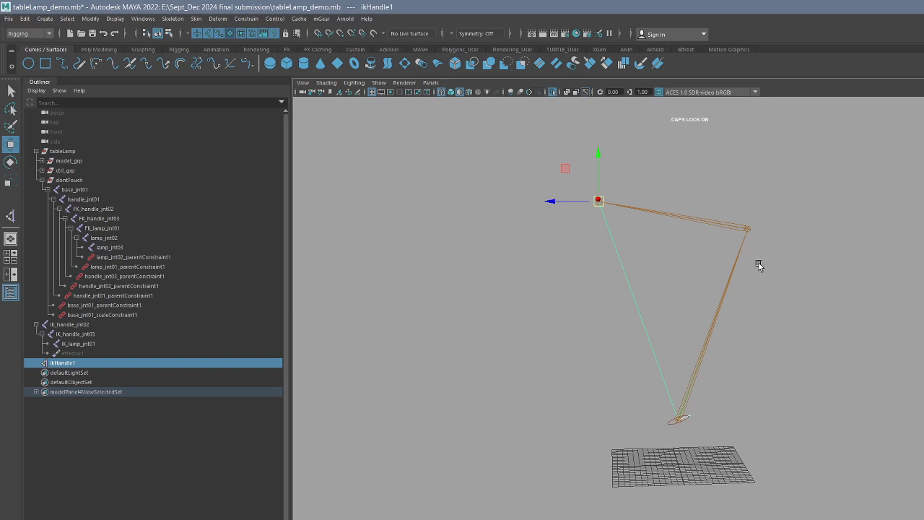
pyautogui.keyDown('alt'); pyautogui.moveTo(778, 292); pyautogui.dragTo(755, 303); pyautogui.keyUp('alt')
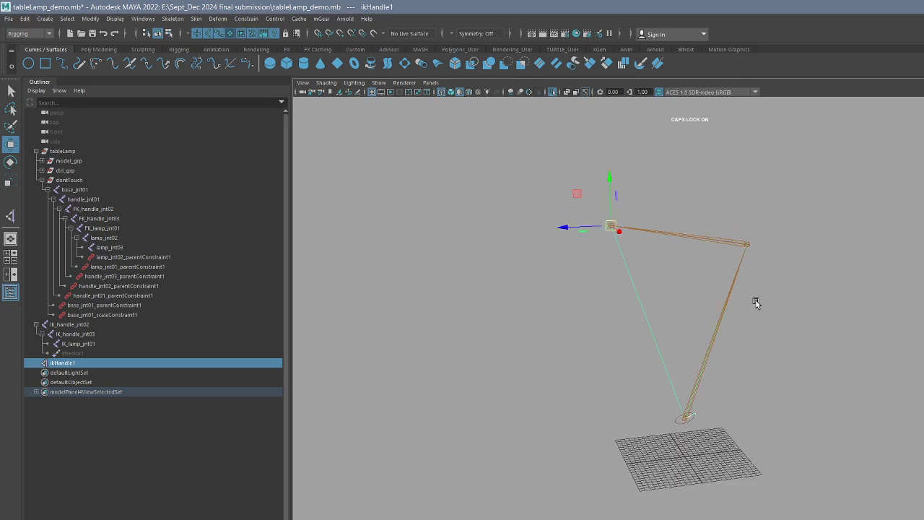
pyautogui.keyDown('alt'); pyautogui.moveTo(787, 344); pyautogui.dragTo(804, 344); pyautogui.keyUp('alt')
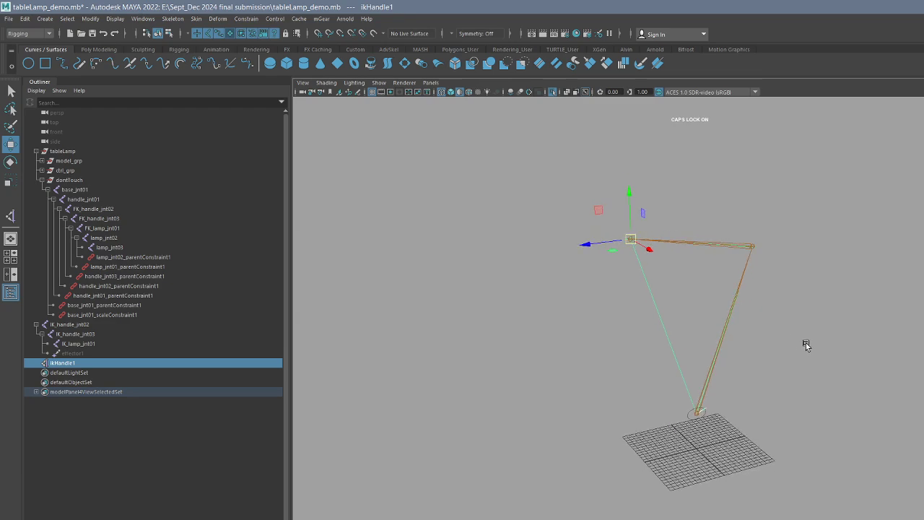
pyautogui.click(804, 344)
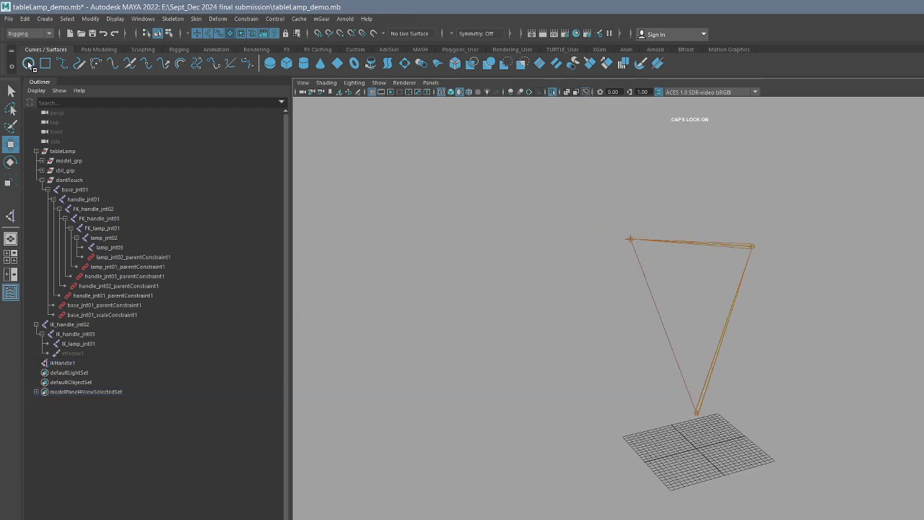
# Step: Create a NURBS circle and name it IK_lamp_ctrl01
pyautogui.click(28, 63)
pyautogui.doubleClick(80, 373)
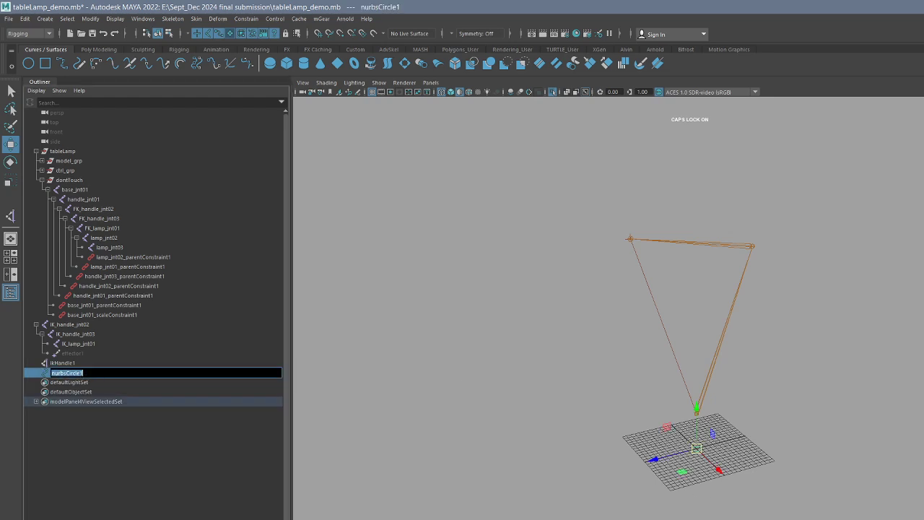
pyautogui.press('BackSpace')
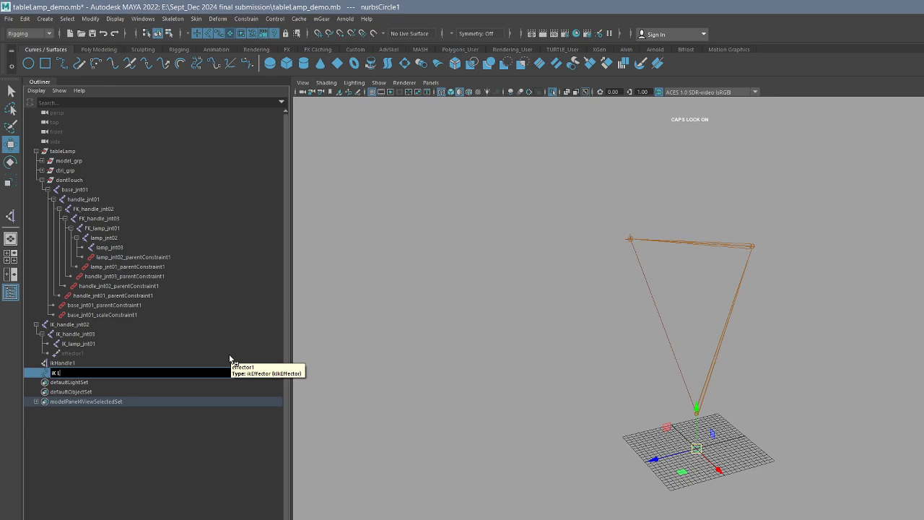
pyautogui.press('BackSpace')
pyautogui.press('capslock')
pyautogui.write('lamp_ctrl01')
pyautogui.press('Return')
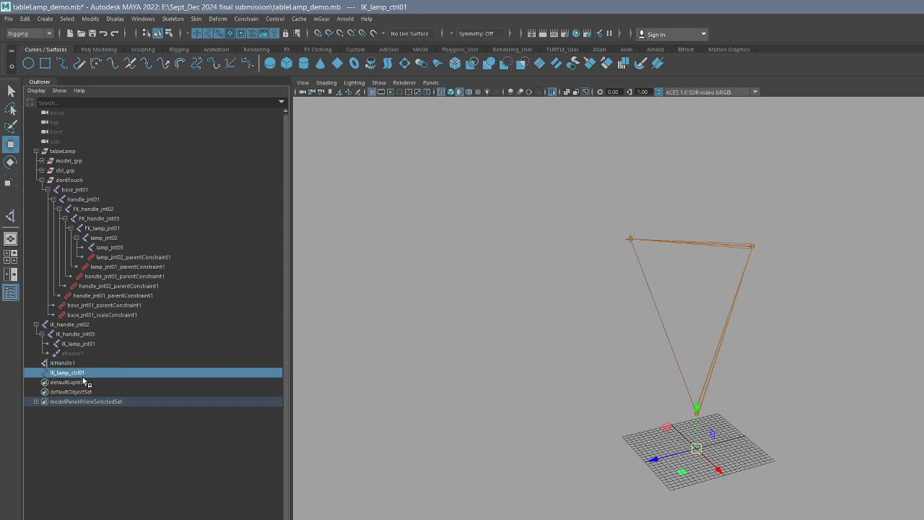
# Step: Duplicate IK_lamp_ctrl01 and rename the copy IK_lampPV_ctrl01 as the pole vector control
pyautogui.hotkey('ctrl', 'd')
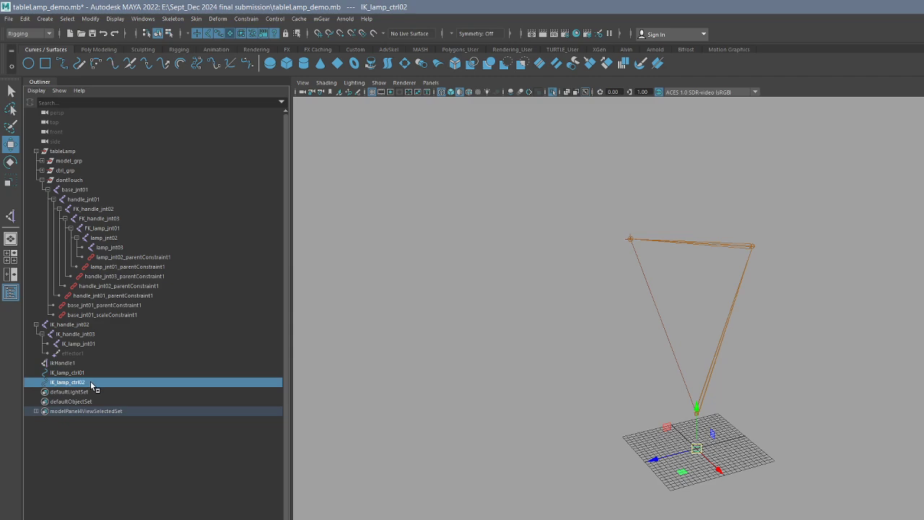
pyautogui.doubleClick(87, 382)
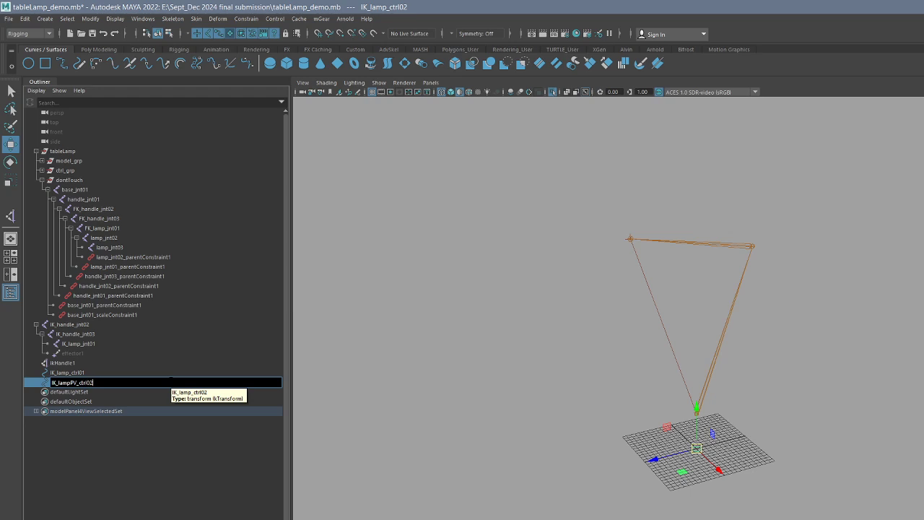
pyautogui.write('IK_lampPV_ctrl01')
pyautogui.press('Return')
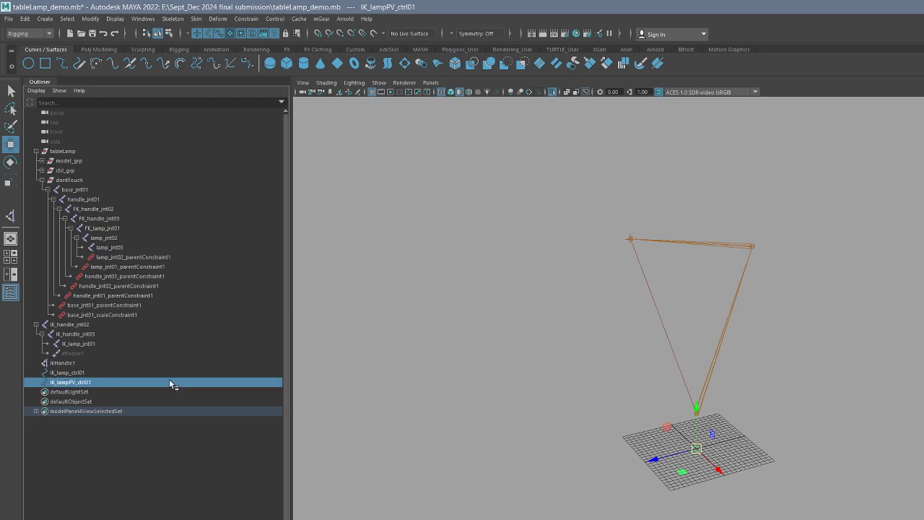
# Step: Put IK_lamp_ctrl01 and IK_lampPV_ctrl01 each into its own group and expand both groups in the hierarchy
pyautogui.click(77, 373)
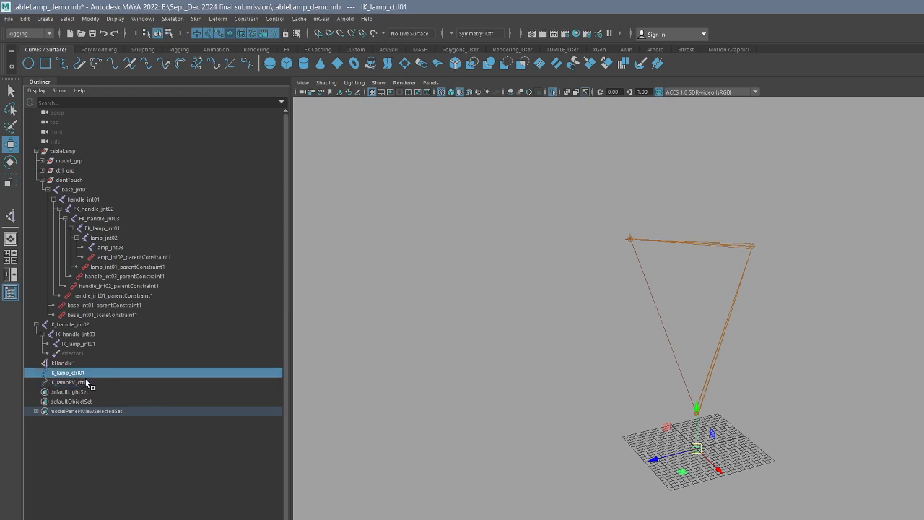
pyautogui.hotkey('ctrl', 'g')
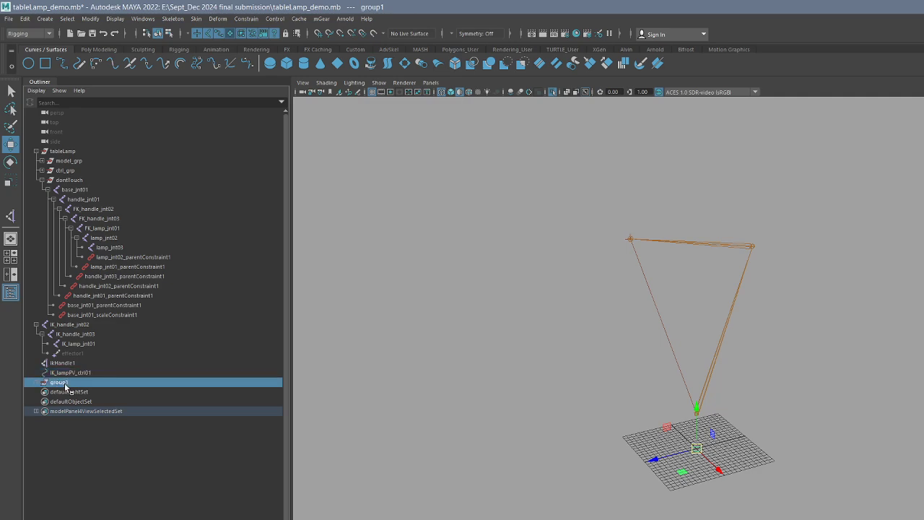
pyautogui.click(75, 373)
pyautogui.hotkey('ctrl', 'g')
pyautogui.click(37, 382)
pyautogui.click(36, 372)
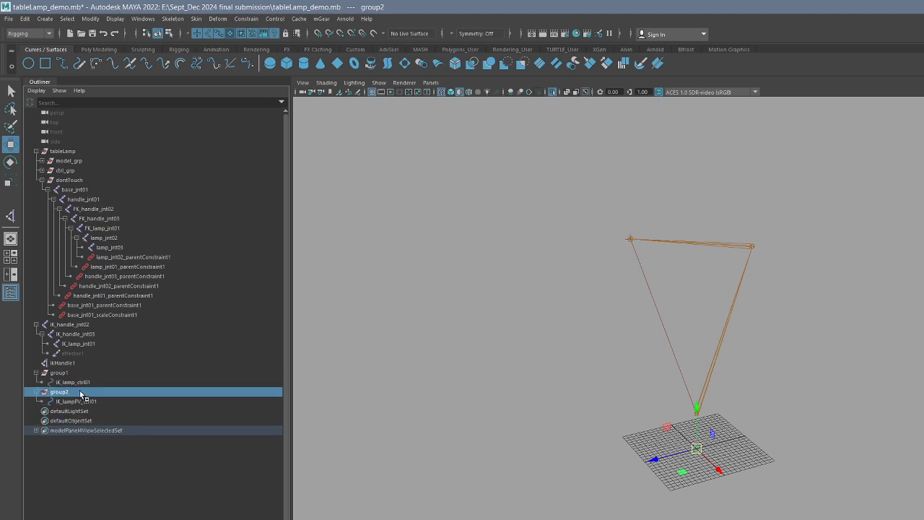
# Step: Rename the group holding the pole vector control to IK_lampPV_ctrl01_grp
pyautogui.click(91, 400)
pyautogui.click(59, 391)
pyautogui.doubleClick(59, 391)
pyautogui.write('IK_lampPV_ctrl01')
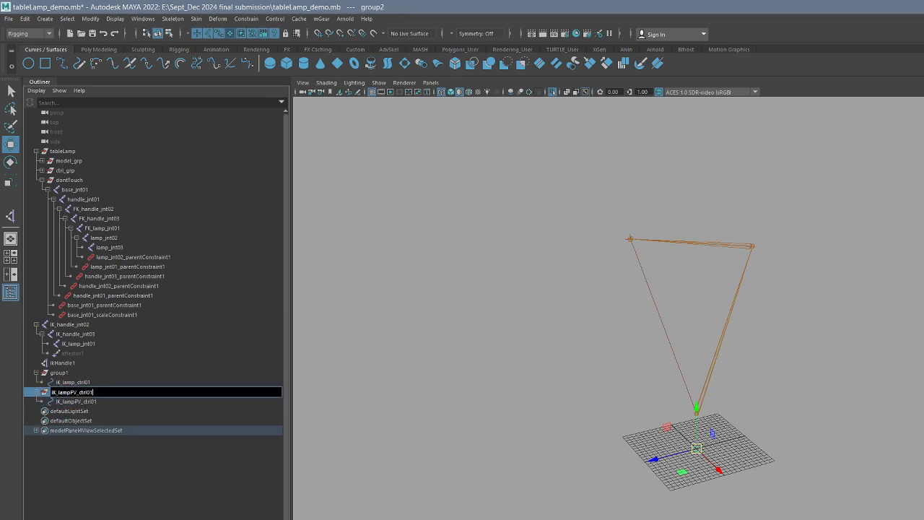
pyautogui.press('Return')
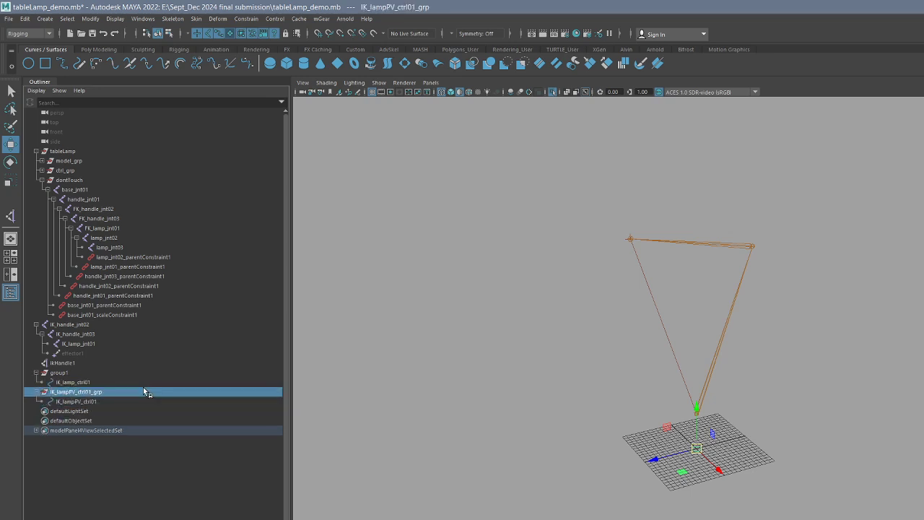
# Step: Rename the group holding IK_lamp_ctrl01 to IK_lamp_ctrl01_grp
pyautogui.moveTo(90, 385); pyautogui.dragTo(91, 372)
pyautogui.doubleClick(91, 372)
pyautogui.write('IK_lamp_ctrl01')
pyautogui.write('_gr')
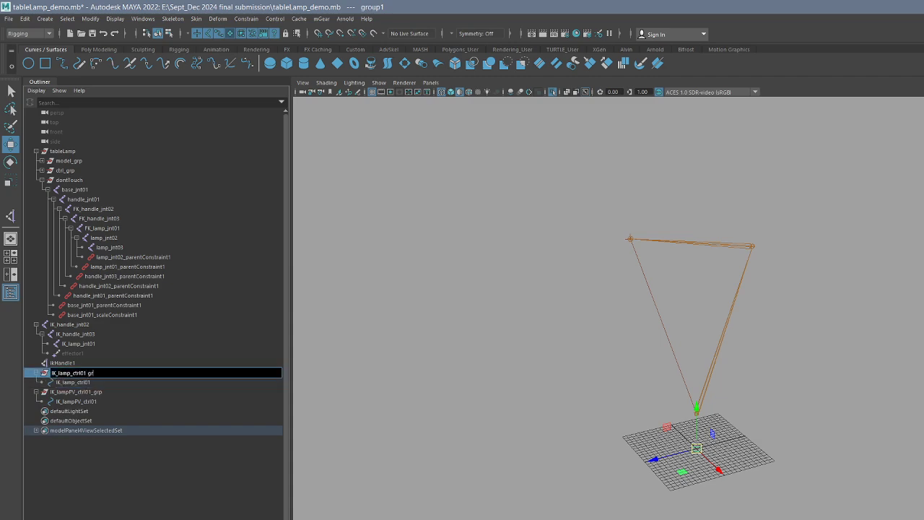
pyautogui.write('p')
pyautogui.press('Return')
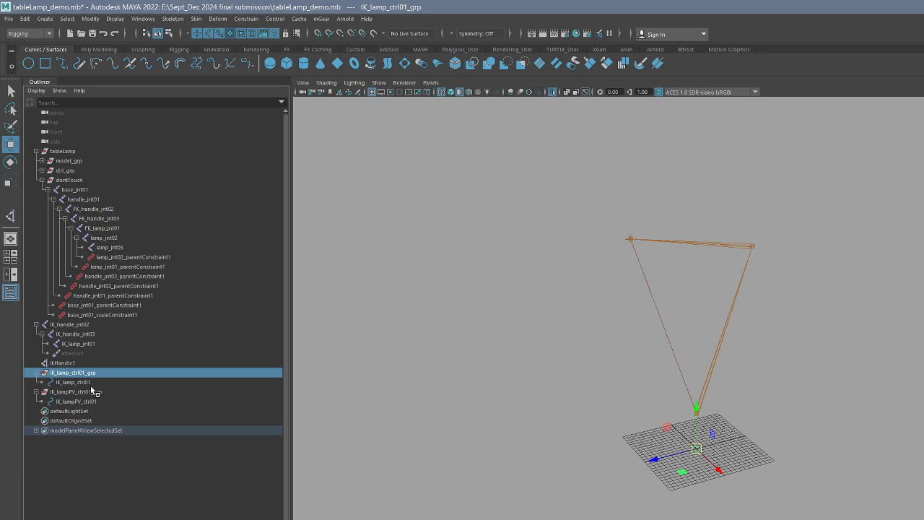
# Step: Snap IK_lamp_ctrl01_grp onto the IK_lamp_jnt01 end of the IK chain
pyautogui.press('v')
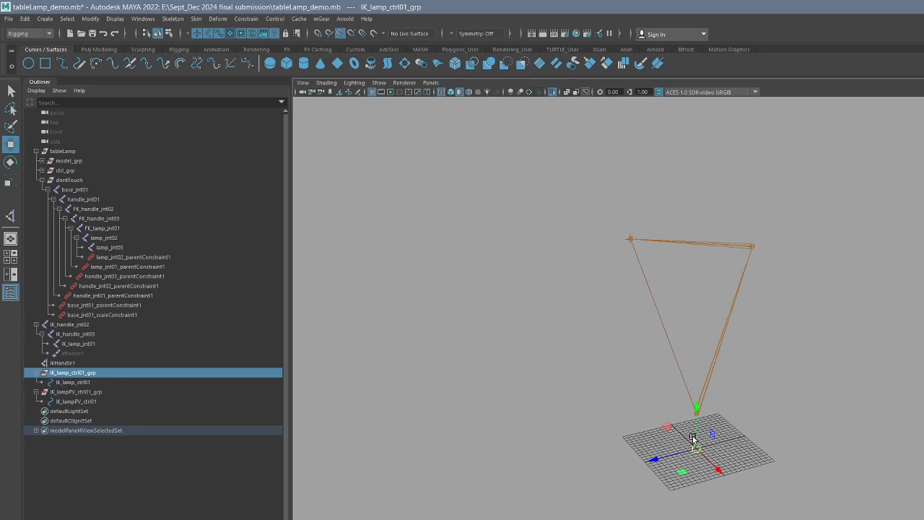
pyautogui.moveTo(696, 447); pyautogui.dragTo(730, 339)
pyautogui.press('f')
pyautogui.scroll(-5, 633, 268)
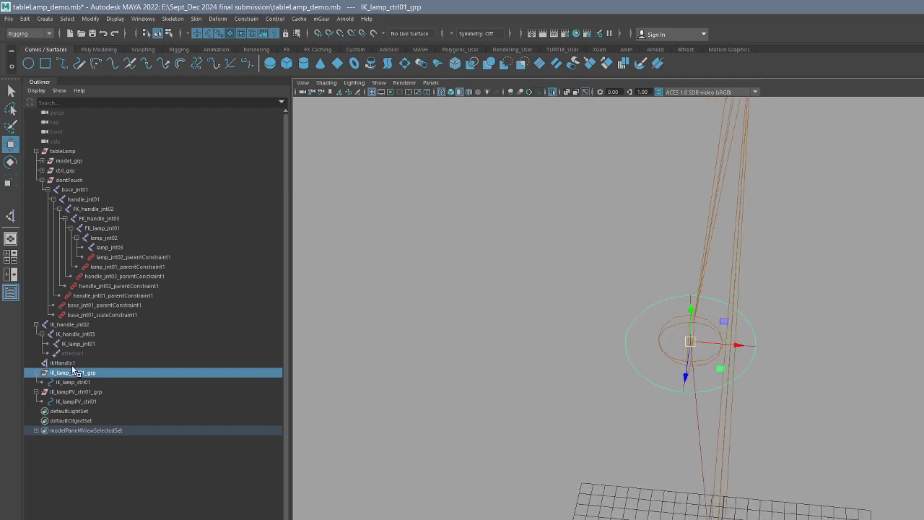
# Step: Try parenting IK_lampPV_ctrl01_grp under IK_handle_jnt03, and undo it
pyautogui.click(85, 392)
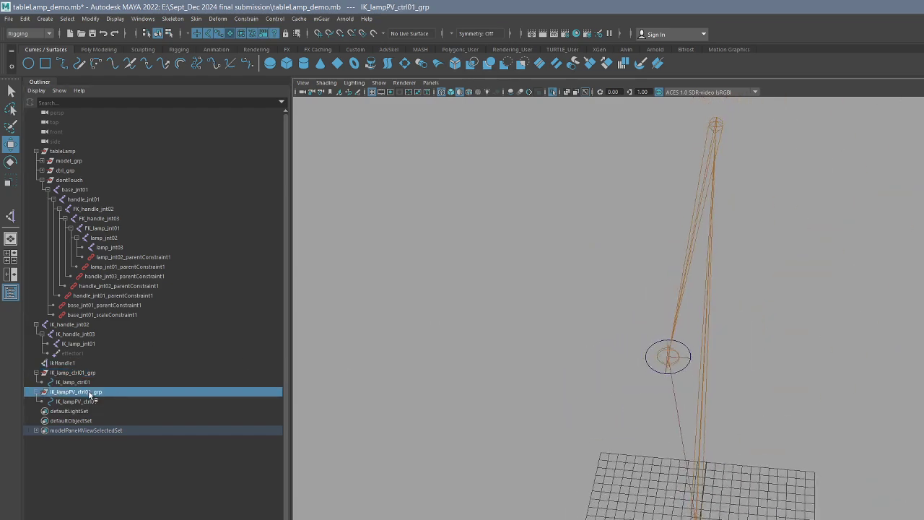
pyautogui.keyDown('alt'); pyautogui.moveTo(371, 388); pyautogui.dragTo(655, 324); pyautogui.keyUp('alt')
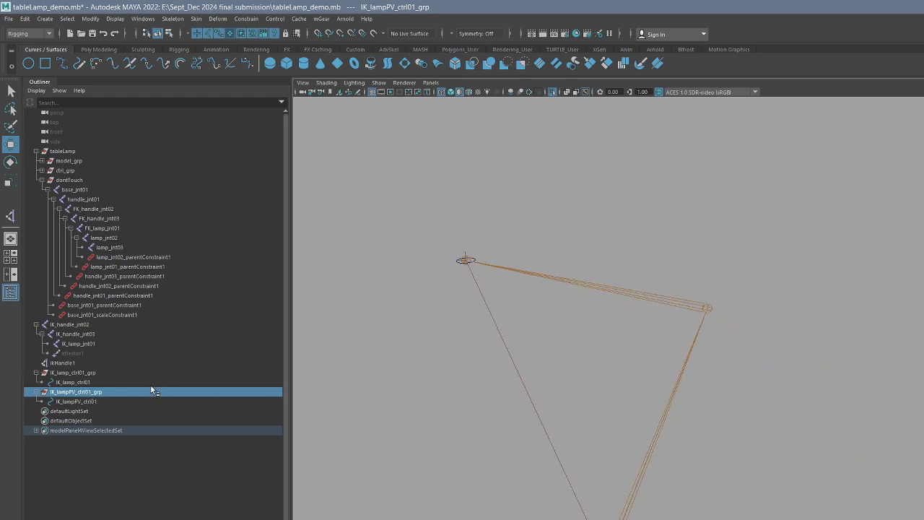
pyautogui.keyDown('shift'); pyautogui.click(657, 315); pyautogui.keyUp('shift')
pyautogui.press('p')
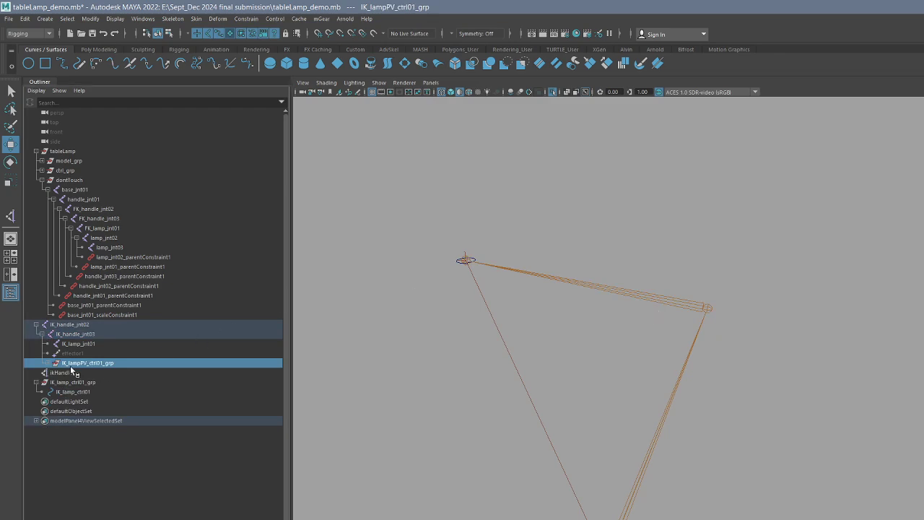
pyautogui.hotkey('ctrl', 'z')
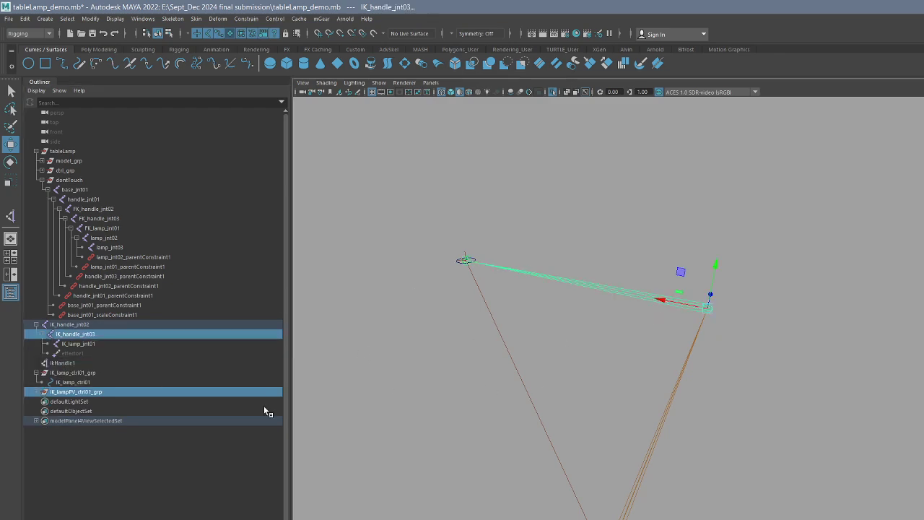
# Step: Parent IK_lampPV_ctrl01_grp under IK_handle_jnt03 and set its transform values to 0 to align it with that joint
pyautogui.click(108, 398)
pyautogui.keyDown('shift'); pyautogui.moveTo(657, 253); pyautogui.dragTo(622, 341); pyautogui.keyUp('shift')
pyautogui.press('p')
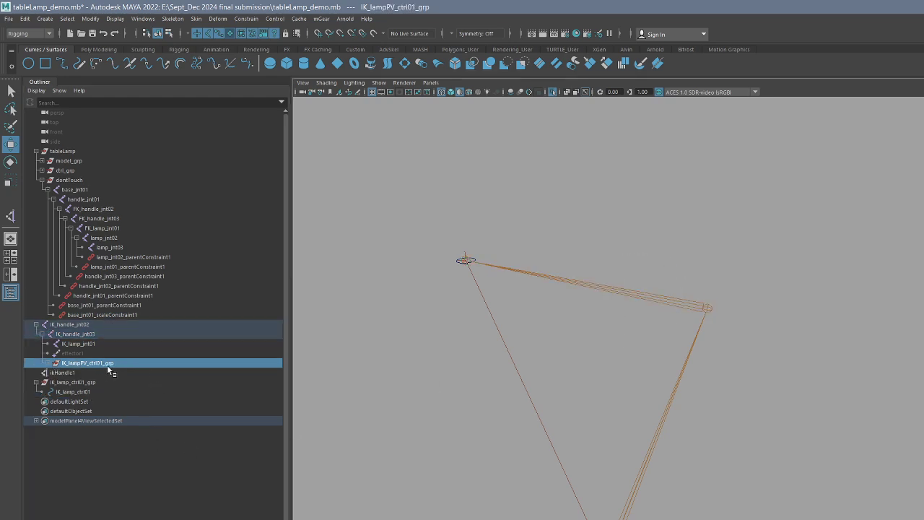
pyautogui.keyDown('alt'); pyautogui.moveTo(633, 277); pyautogui.dragTo(678, 356); pyautogui.keyUp('alt')
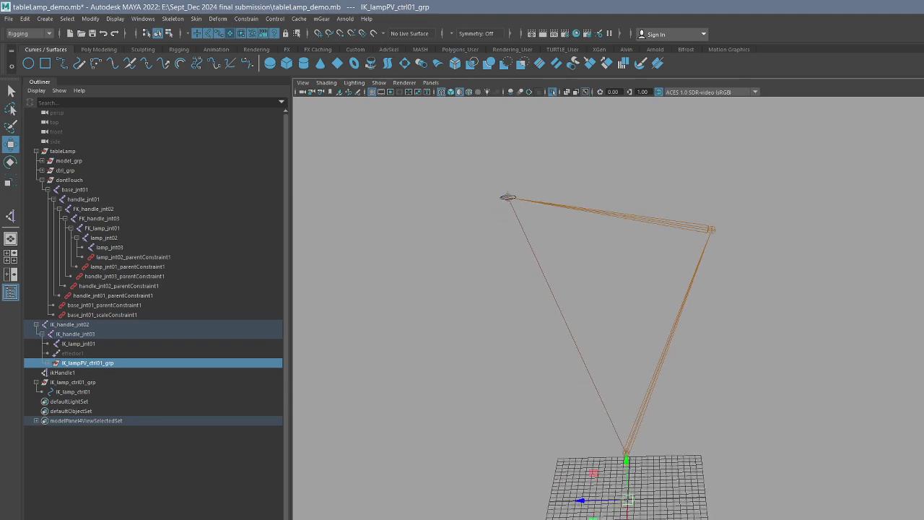
pyautogui.write('0')
pyautogui.press('Return')
# Step: Move IK_lampPV_ctrl01_grp outward from the elbow joint within the plane of the IK chain, and unparent it
pyautogui.keyDown('alt'); pyautogui.moveTo(678, 318); pyautogui.dragTo(667, 356, button='middle'); pyautogui.keyUp('alt')
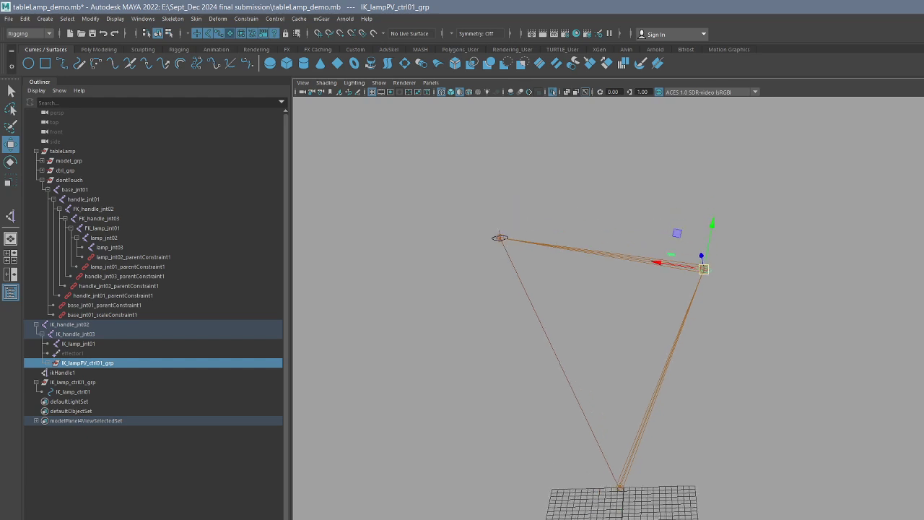
pyautogui.keyDown('alt'); pyautogui.moveTo(667, 356); pyautogui.dragTo(647, 359, button='right'); pyautogui.keyUp('alt')
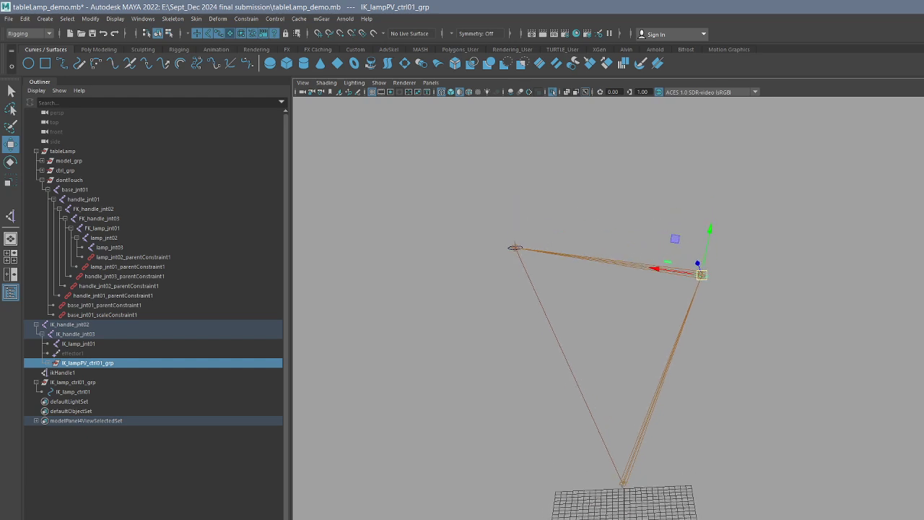
pyautogui.keyDown('alt'); pyautogui.moveTo(894, 250); pyautogui.dragTo(675, 244); pyautogui.keyUp('alt')
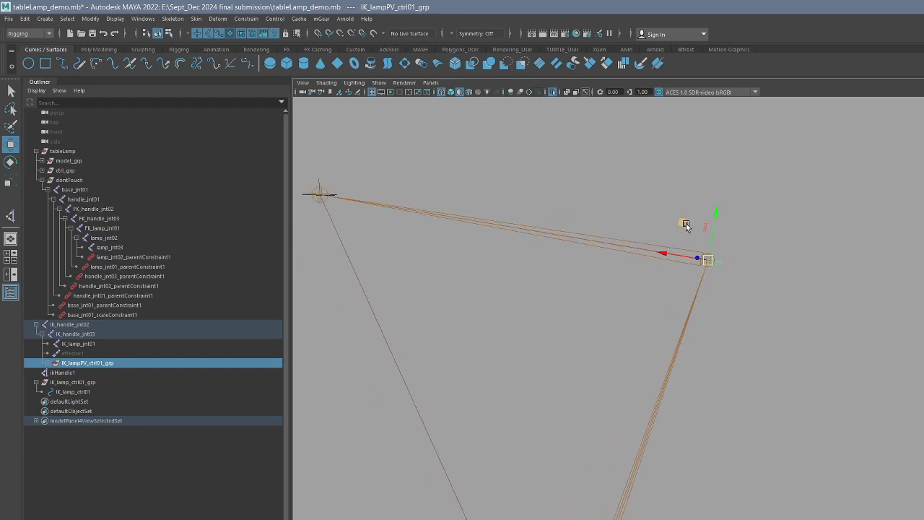
pyautogui.moveTo(683, 223); pyautogui.dragTo(854, 202, button='middle')
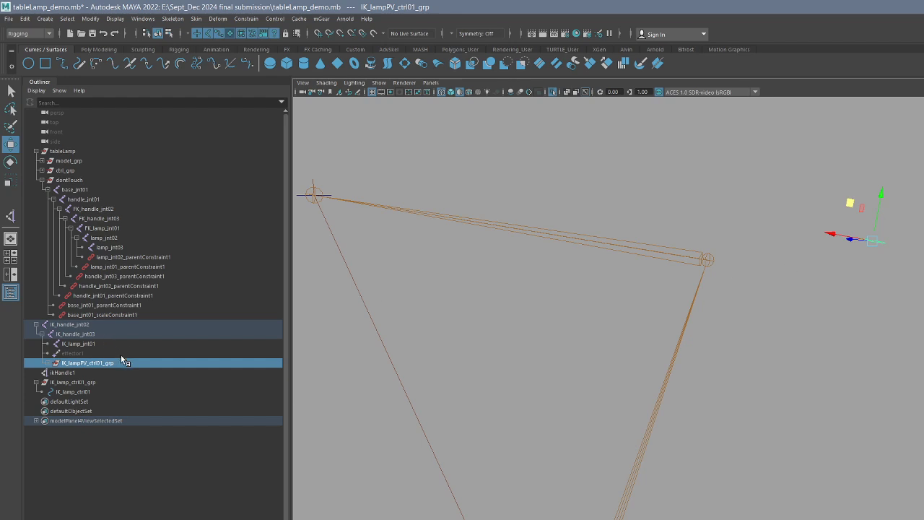
pyautogui.hotkey('shift', 'p')
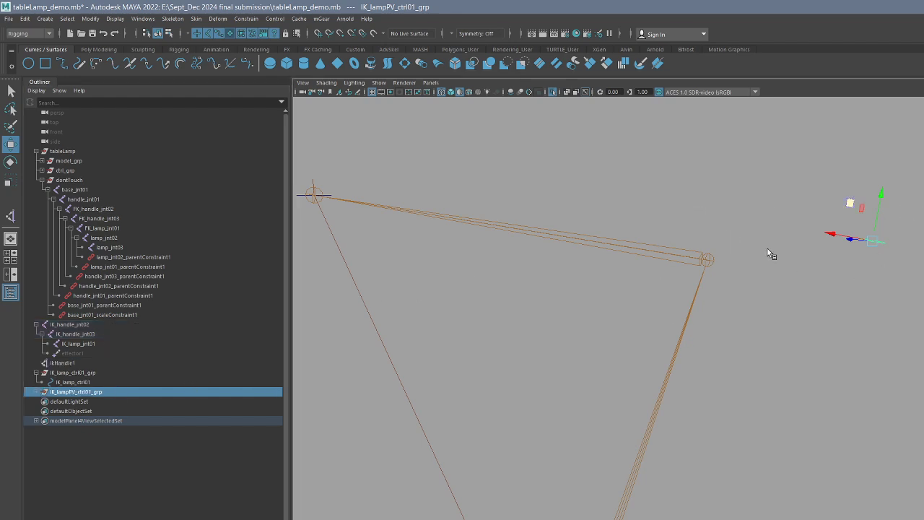
# Step: Reset the rotation of IK_lampPV_ctrl01_grp to align it with the world axes, and reselect the group
pyautogui.keyDown('alt'); pyautogui.moveTo(768, 248); pyautogui.dragTo(772, 253); pyautogui.keyUp('alt')
pyautogui.keyDown('alt'); pyautogui.moveTo(881, 246); pyautogui.dragTo(859, 247, button='middle'); pyautogui.keyUp('alt')
pyautogui.keyDown('alt'); pyautogui.moveTo(859, 247); pyautogui.dragTo(816, 246); pyautogui.keyUp('alt')
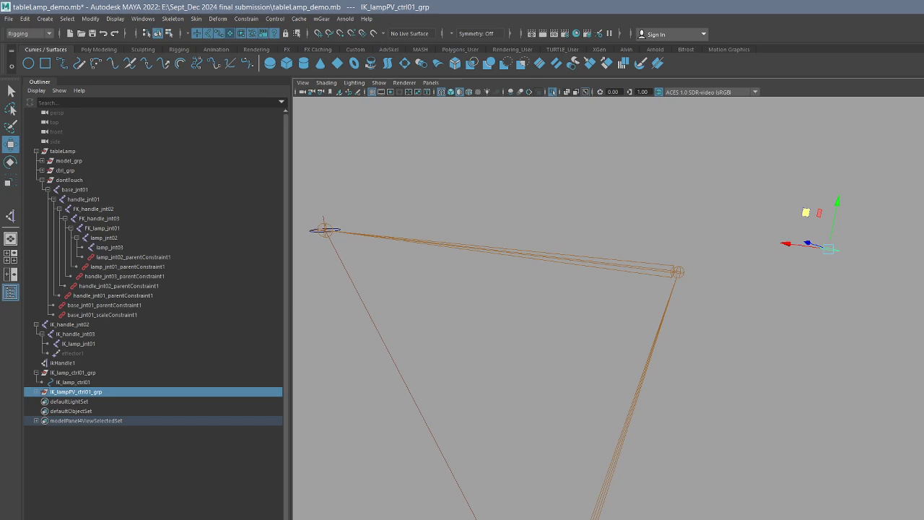
pyautogui.press('Return')
pyautogui.keyDown('alt'); pyautogui.moveTo(847, 221); pyautogui.dragTo(853, 287); pyautogui.keyUp('alt')
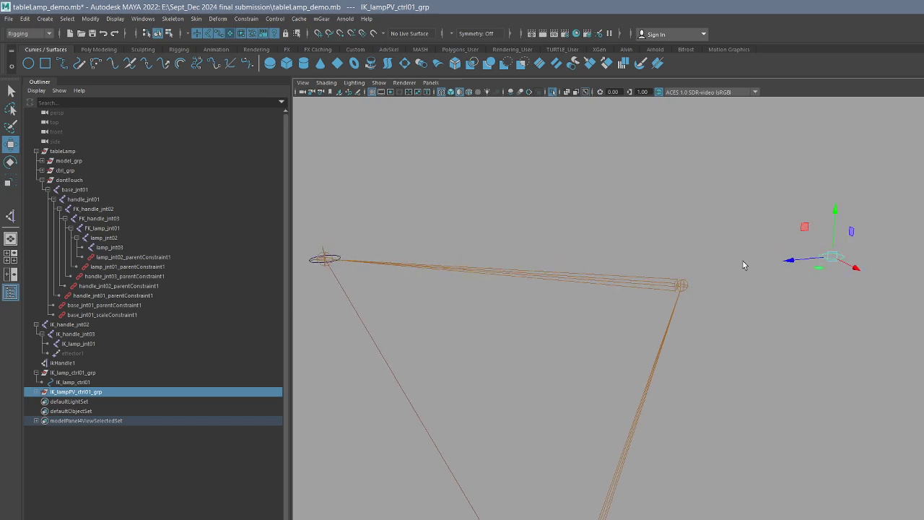
pyautogui.moveTo(794, 213); pyautogui.dragTo(880, 291)
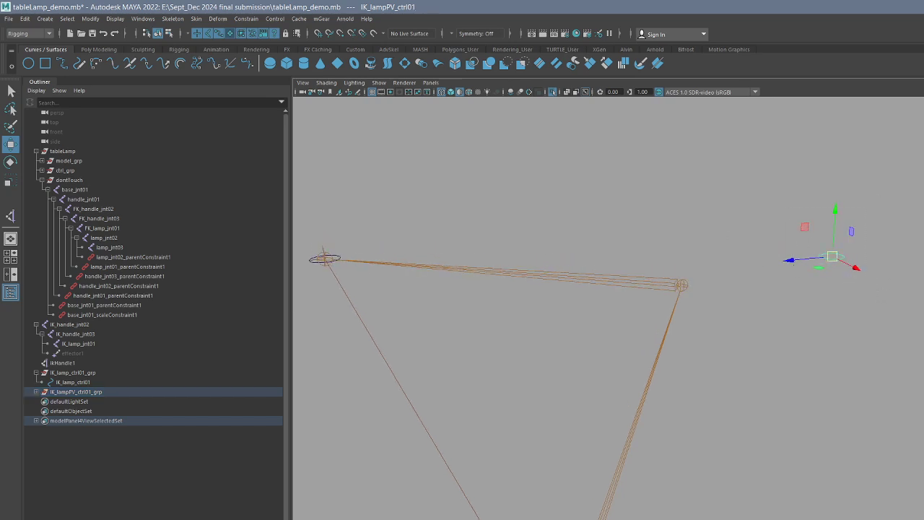
pyautogui.click(101, 394)
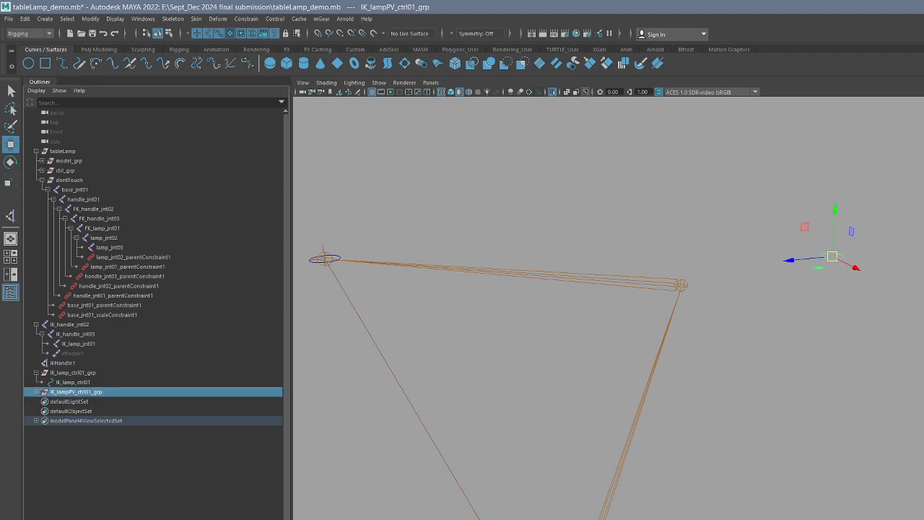
# Step: Turn off the isolated view of the joints and IK controls so the whole lamp is displayed
pyautogui.keyDown('alt'); pyautogui.moveTo(864, 267); pyautogui.dragTo(768, 244); pyautogui.keyUp('alt')
pyautogui.keyDown('alt'); pyautogui.moveTo(768, 244); pyautogui.dragTo(679, 264, button='right'); pyautogui.keyUp('alt')
pyautogui.hotkey('ctrl', '1')
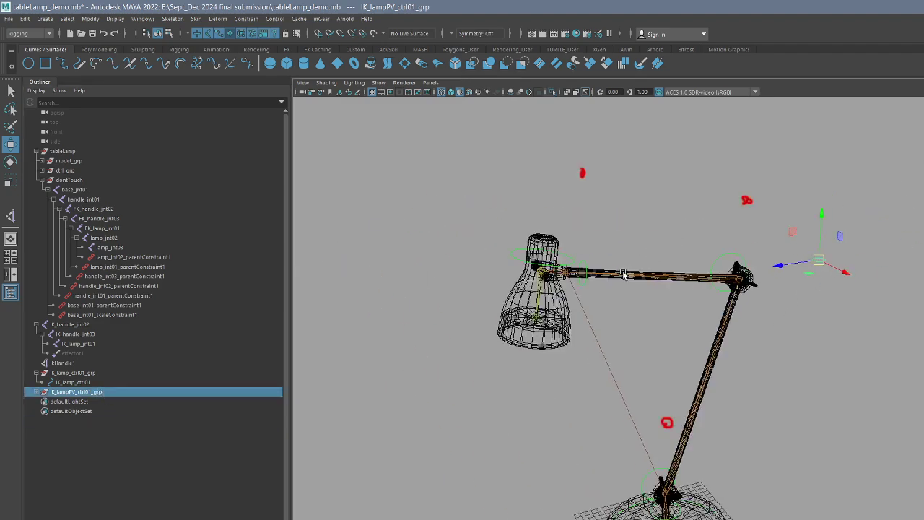
pyautogui.keyDown('alt'); pyautogui.moveTo(592, 322); pyautogui.dragTo(575, 316); pyautogui.keyUp('alt')
# Step: Parent ikHandle1 under IK_lamp_ctrl01
pyautogui.click(76, 383)
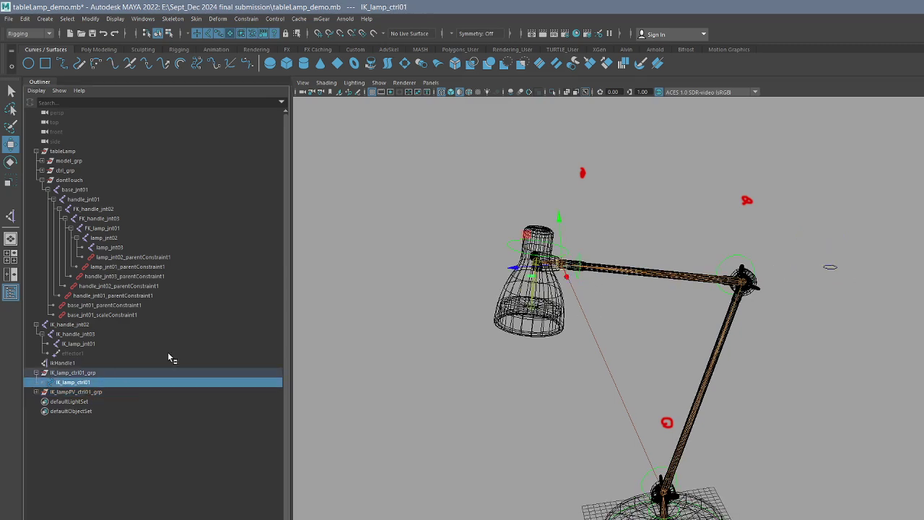
pyautogui.scroll(2, 584, 301)
pyautogui.click(65, 363)
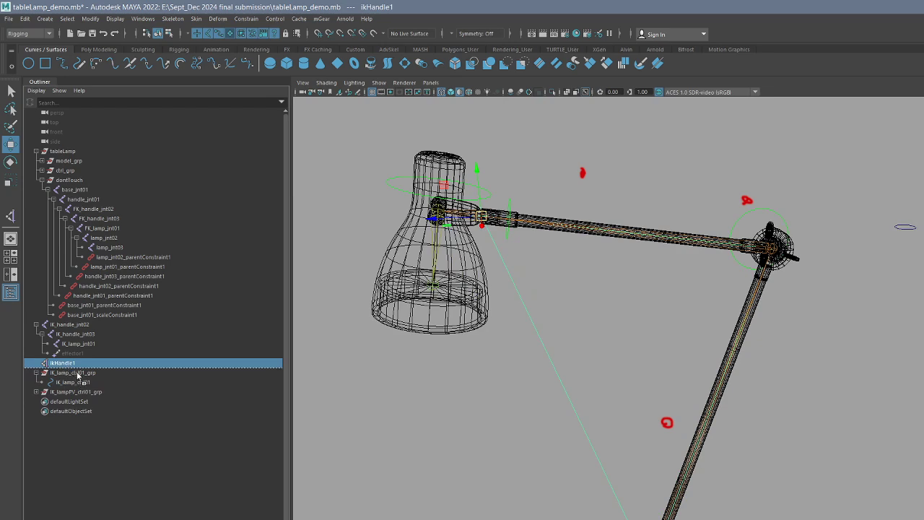
pyautogui.moveTo(77, 375); pyautogui.dragTo(85, 383, button='middle')
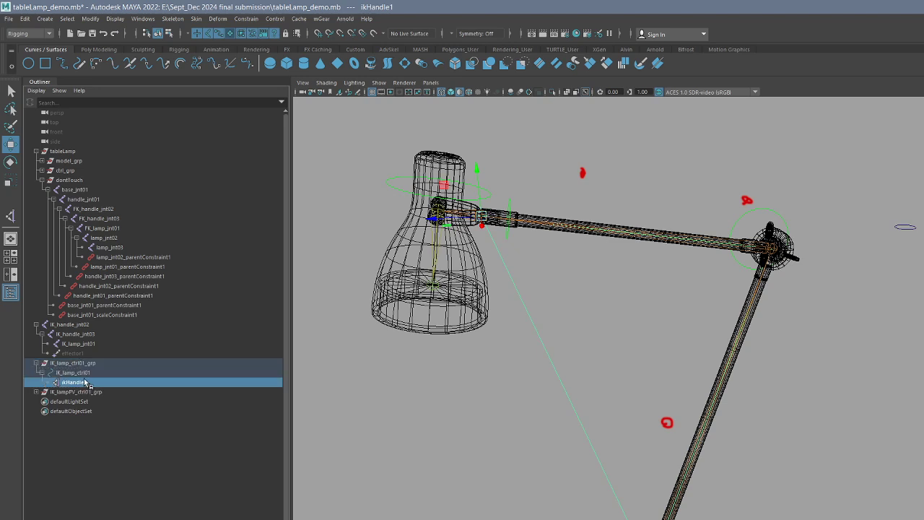
# Step: Test the IK chain by moving IK_lamp_ctrl01, and undo the move
pyautogui.click(85, 373)
pyautogui.moveTo(485, 257)
pyautogui.mouseDown()
pyautogui.moveTo(625, 227)
pyautogui.moveTo(724, 265)
pyautogui.moveTo(477, 271)
pyautogui.mouseUp()
pyautogui.hotkey('ctrl', 'z')
pyautogui.hotkey('ctrl', 'z')
pyautogui.hotkey('ctrl', 'z')
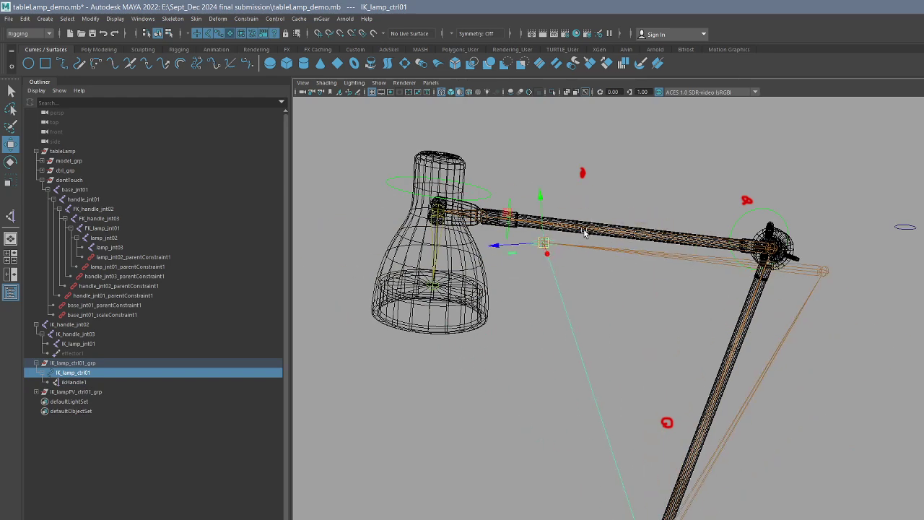
# Step: Apply a Pole Vector constraint from IK_lampPV_ctrl01 to ikHandle1
pyautogui.press('q')
pyautogui.moveTo(891, 194); pyautogui.dragTo(911, 258)
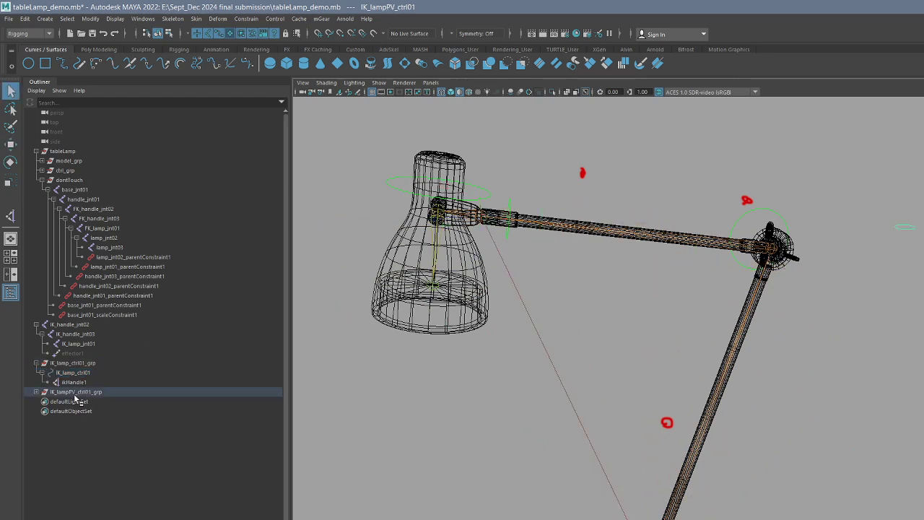
pyautogui.press('f')
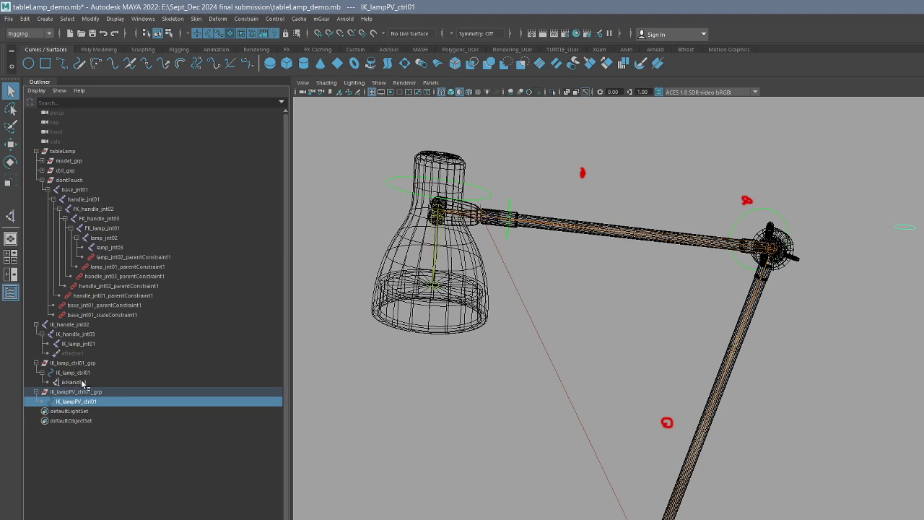
pyautogui.keyDown('ctrl'); pyautogui.click(78, 382); pyautogui.keyUp('ctrl')
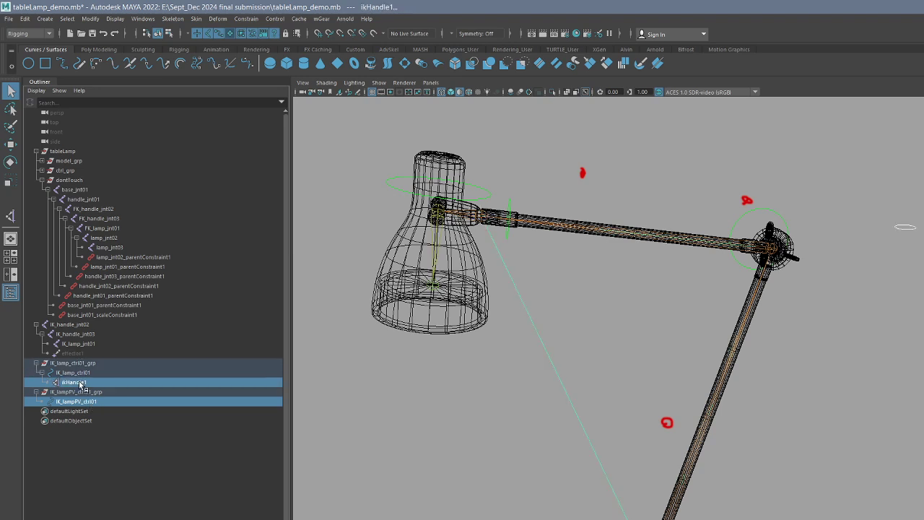
pyautogui.click(248, 18)
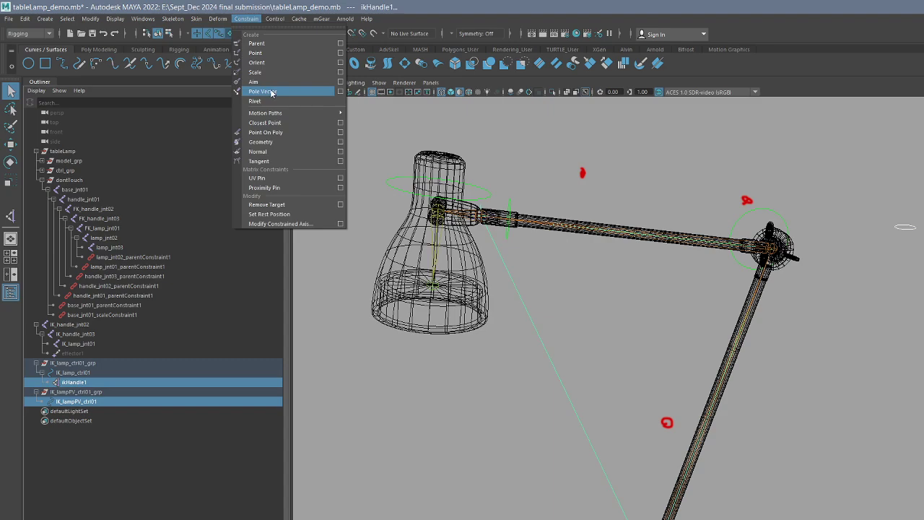
pyautogui.click(273, 92)
# Step: Test the pole vector by moving IK_lampPV_ctrl01, and undo the move
pyautogui.press('w')
pyautogui.keyDown('alt'); pyautogui.moveTo(879, 219); pyautogui.dragTo(502, 101); pyautogui.keyUp('alt')
pyautogui.click(842, 199)
pyautogui.hotkey('ctrl', 'z')
pyautogui.keyDown('alt'); pyautogui.moveTo(816, 250); pyautogui.dragTo(768, 256); pyautogui.keyUp('alt')
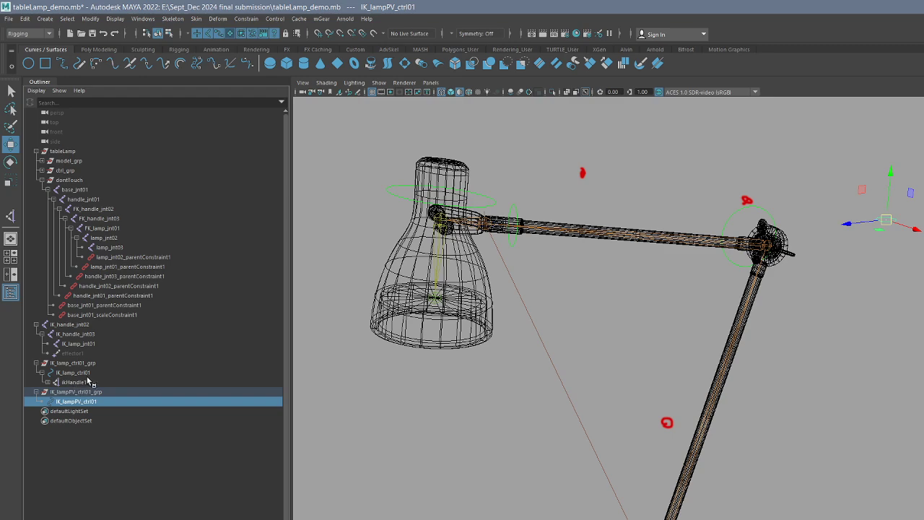
# Step: Clear the selection and delete the red pencil annotations drawn over the lamp view
pyautogui.keyDown('alt'); pyautogui.moveTo(789, 391); pyautogui.dragTo(795, 311, button='middle'); pyautogui.keyUp('alt')
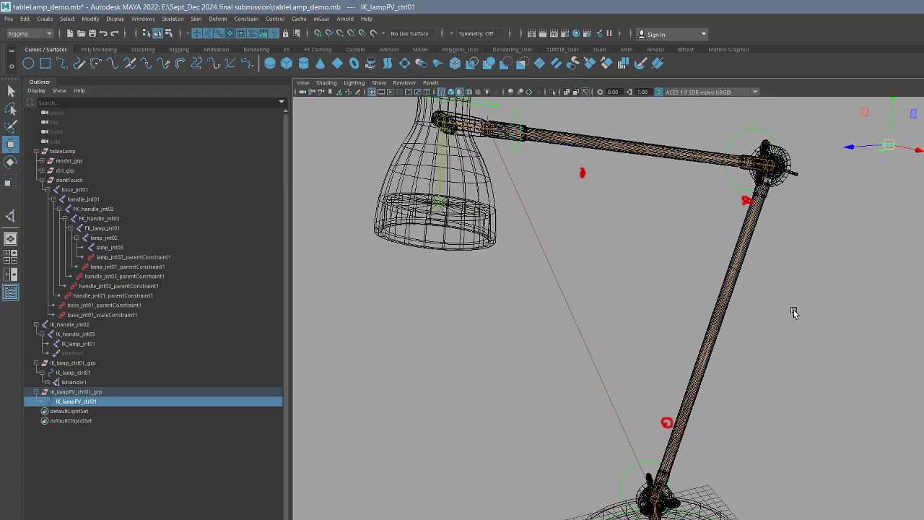
pyautogui.keyDown('alt'); pyautogui.moveTo(794, 311); pyautogui.dragTo(713, 363, button='right'); pyautogui.keyUp('alt')
pyautogui.press('q')
pyautogui.click(631, 474)
pyautogui.rightClick(641, 419)
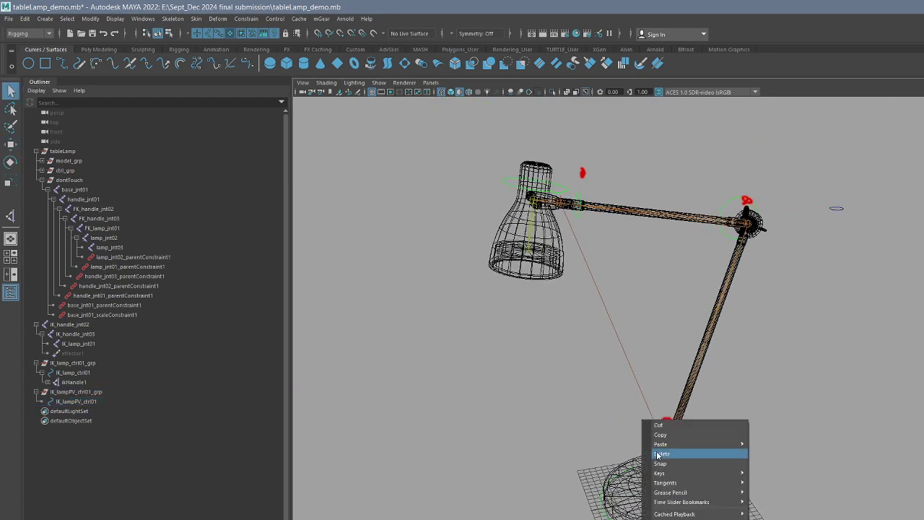
pyautogui.click(664, 456)
# Step: Try moving IK_lampPV_ctrl01 again to check how the arm's bend follows it, and undo the move
pyautogui.moveTo(746, 379)
pyautogui.keyDown('alt'); pyautogui.mouseDown()
pyautogui.moveTo(785, 388)
pyautogui.moveTo(764, 393)
pyautogui.moveTo(765, 384)
pyautogui.moveTo(780, 384)
pyautogui.mouseUp(); pyautogui.keyUp('alt')
pyautogui.click(853, 251)
pyautogui.press('w')
pyautogui.moveTo(854, 255); pyautogui.dragTo(732, 223)
pyautogui.hotkey('ctrl', 'z')
pyautogui.click(95, 372)
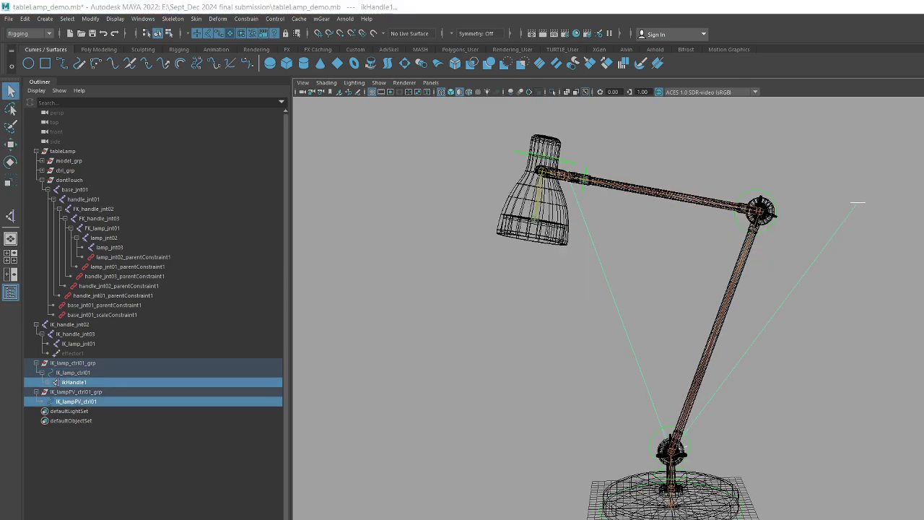
pyautogui.keyDown('alt'); pyautogui.moveTo(600, 367); pyautogui.dragTo(602, 352, button='middle'); pyautogui.keyUp('alt')
pyautogui.scroll(-1, 603, 353)
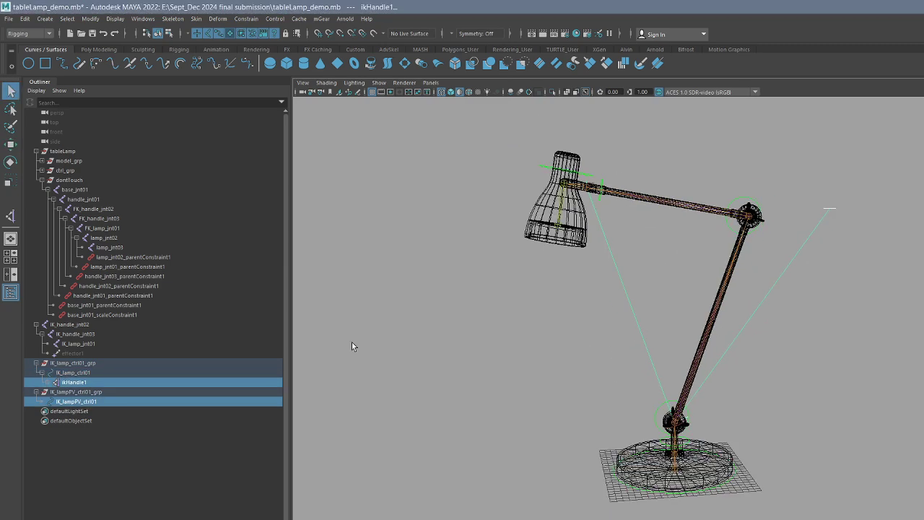
# Step: Collapse the two IK control groups and the IK_handle_jnt02 chain, and expand the full ctrl_grp hierarchy
pyautogui.click(36, 363)
pyautogui.click(37, 373)
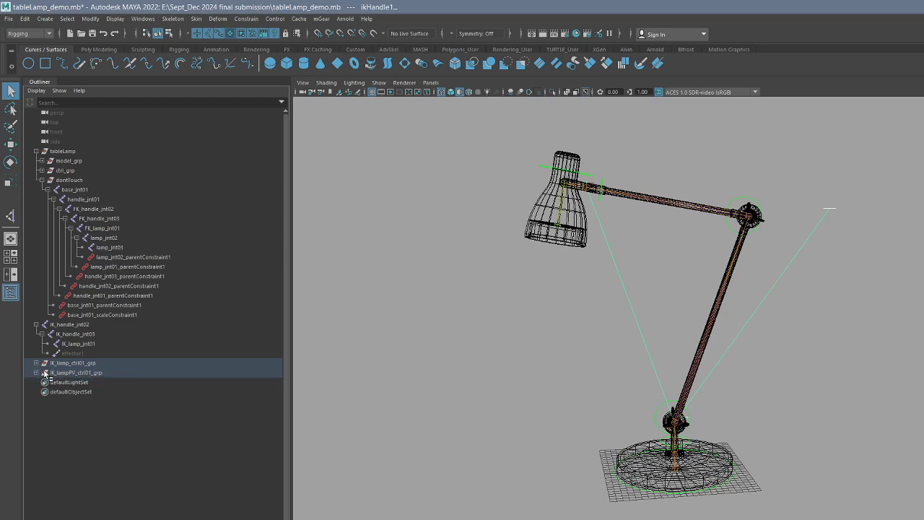
pyautogui.moveTo(72, 362); pyautogui.dragTo(76, 373)
pyautogui.moveTo(81, 325); pyautogui.dragTo(87, 344)
pyautogui.click(37, 325)
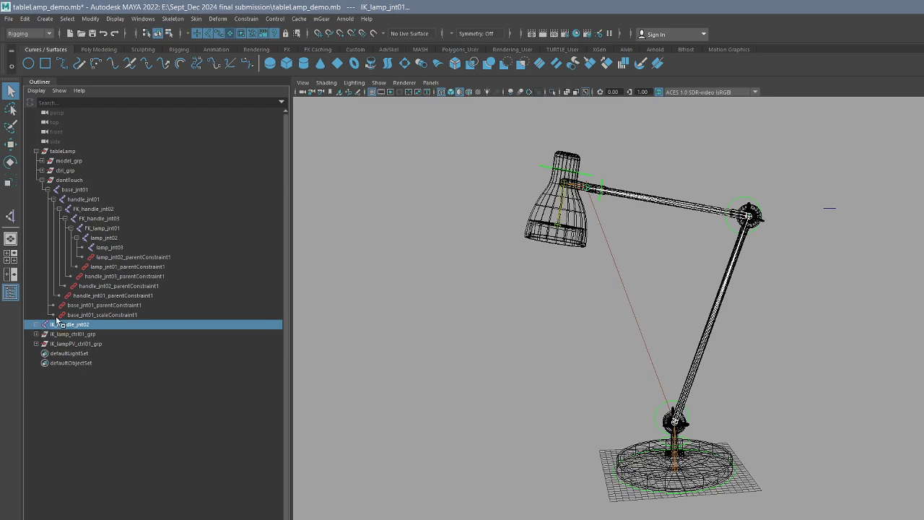
pyautogui.click(42, 171)
pyautogui.keyDown('shift'); pyautogui.click(47, 180); pyautogui.keyUp('shift')
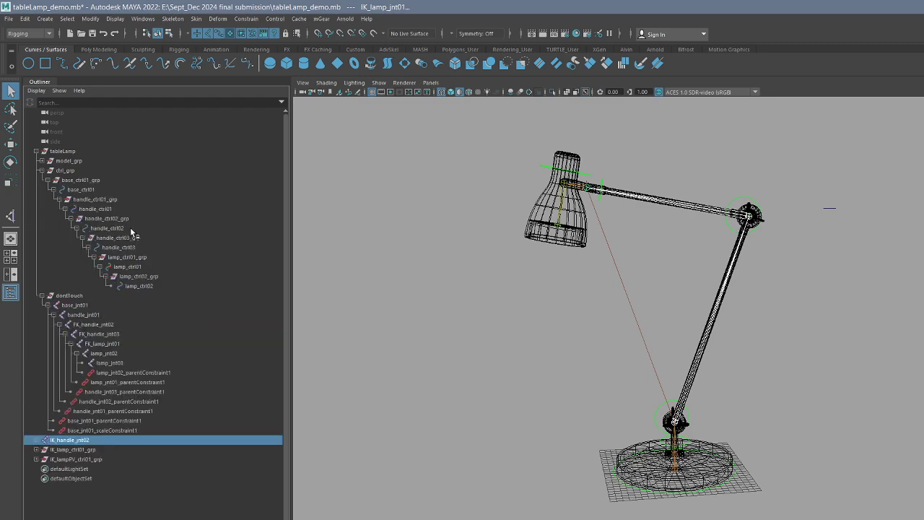
# Step: Examine the FK controls from handle_ctrl02_grp down to lamp_ctrl02 and the joints they drive along the lamp arm
pyautogui.moveTo(127, 218); pyautogui.dragTo(154, 280)
pyautogui.keyDown('alt'); pyautogui.moveTo(592, 335); pyautogui.dragTo(568, 370); pyautogui.keyUp('alt')
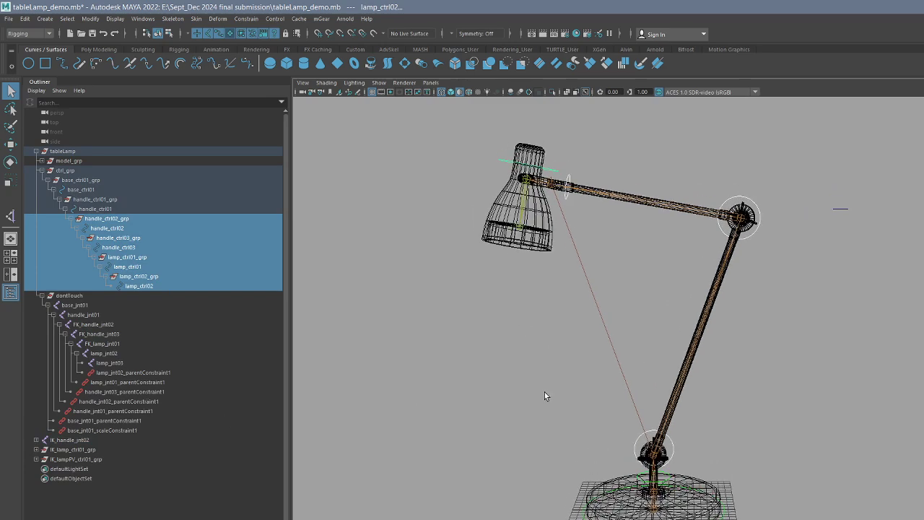
pyautogui.keyDown('alt'); pyautogui.moveTo(562, 318); pyautogui.dragTo(548, 368, button='middle'); pyautogui.keyUp('alt')
pyautogui.keyDown('alt'); pyautogui.moveTo(536, 291); pyautogui.dragTo(563, 318, button='right'); pyautogui.keyUp('alt')
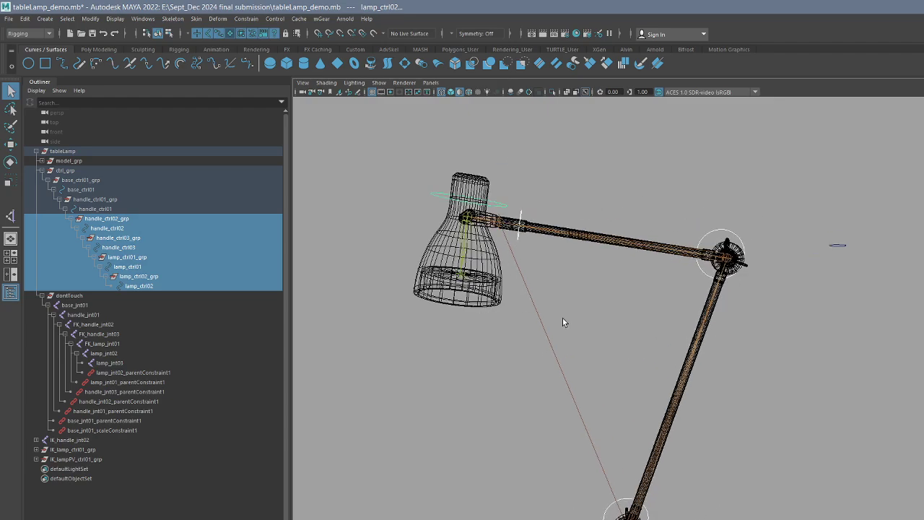
pyautogui.keyDown('alt'); pyautogui.moveTo(563, 318); pyautogui.dragTo(570, 334, button='middle'); pyautogui.keyUp('alt')
pyautogui.keyDown('alt'); pyautogui.moveTo(613, 392); pyautogui.dragTo(627, 329, button='middle'); pyautogui.keyUp('alt')
pyautogui.keyDown('alt'); pyautogui.moveTo(626, 329); pyautogui.dragTo(549, 328, button='right'); pyautogui.keyUp('alt')
pyautogui.keyDown('alt'); pyautogui.moveTo(549, 328); pyautogui.dragTo(569, 333); pyautogui.keyUp('alt')
pyautogui.click(536, 400)
pyautogui.keyDown('alt'); pyautogui.moveTo(569, 406); pyautogui.dragTo(565, 377, button='middle'); pyautogui.keyUp('alt')
pyautogui.keyDown('alt'); pyautogui.moveTo(566, 377); pyautogui.dragTo(553, 368, button='right'); pyautogui.keyUp('alt')
pyautogui.moveTo(656, 178); pyautogui.dragTo(639, 233)
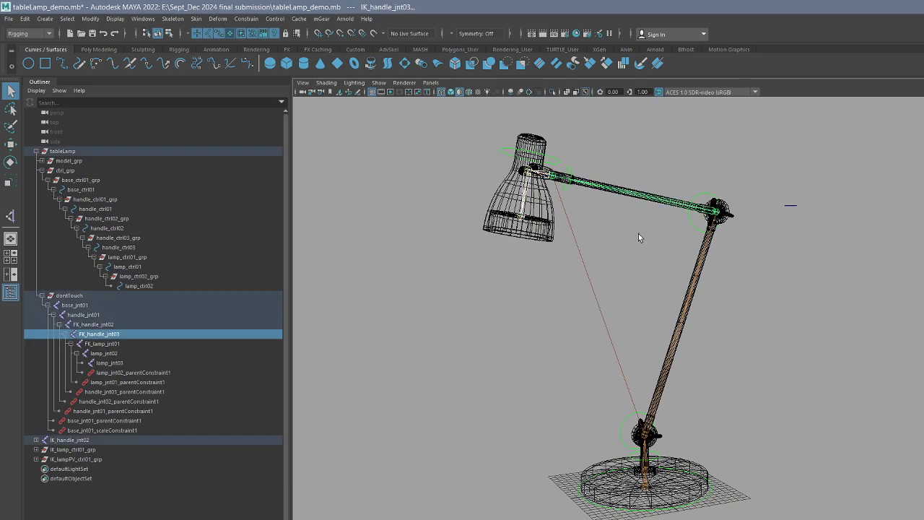
# Step: Compare the FK joints from FK_handle_jnt02 to FK_lamp_jnt01 with the IK_handle_jnt02 chain and the lamp head joints
pyautogui.moveTo(97, 338); pyautogui.dragTo(118, 349)
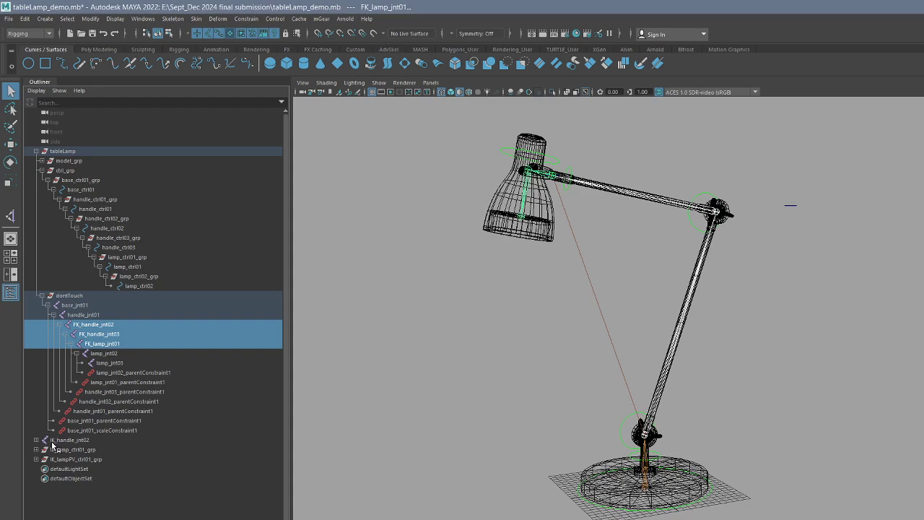
pyautogui.keyDown('ctrl'); pyautogui.click(65, 442); pyautogui.keyUp('ctrl')
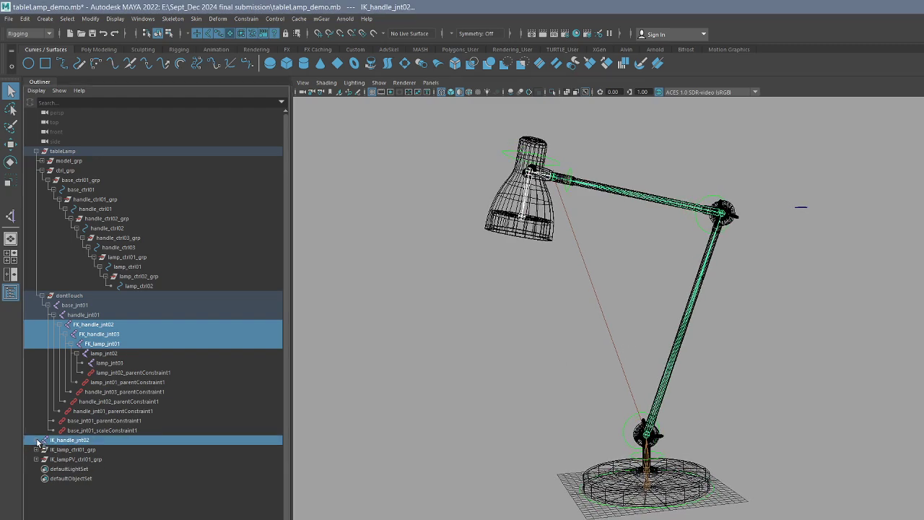
pyautogui.click(36, 440)
pyautogui.moveTo(81, 442); pyautogui.dragTo(94, 460)
pyautogui.keyDown('alt'); pyautogui.moveTo(559, 210); pyautogui.dragTo(547, 222); pyautogui.keyUp('alt')
pyautogui.moveTo(101, 325); pyautogui.dragTo(118, 347)
pyautogui.keyDown('alt'); pyautogui.moveTo(720, 352); pyautogui.dragTo(714, 381, button='middle'); pyautogui.keyUp('alt')
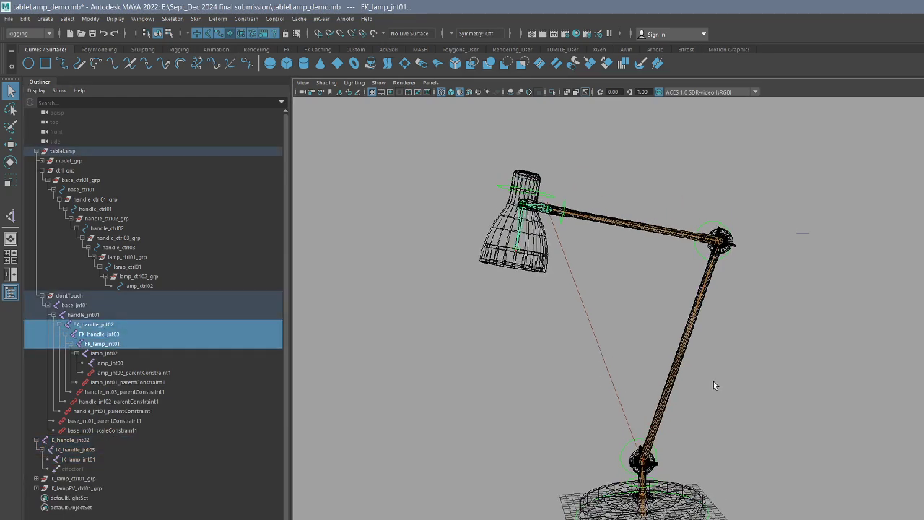
pyautogui.click(95, 326)
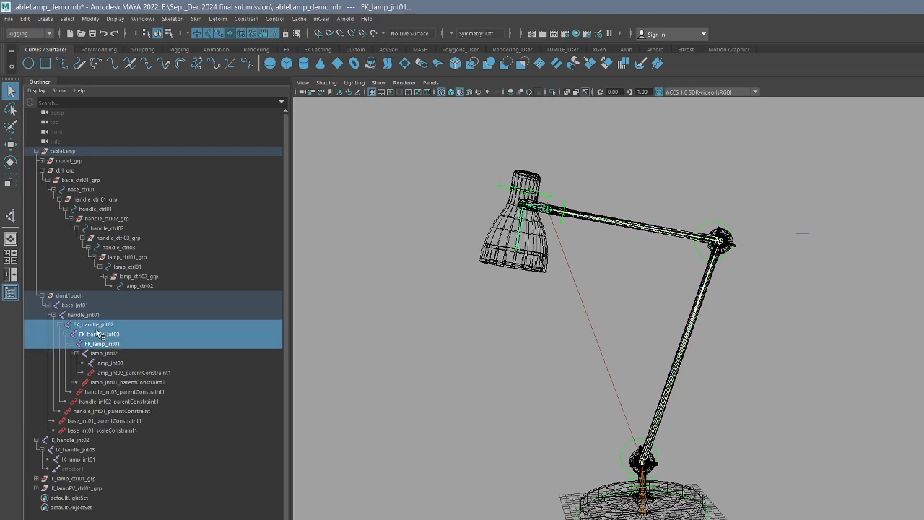
pyautogui.click(102, 335)
pyautogui.press('Up')
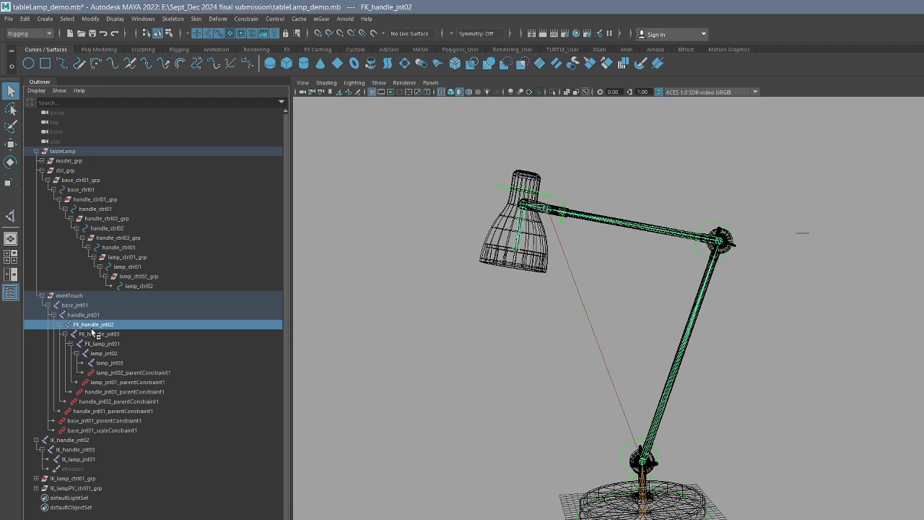
pyautogui.click(115, 361)
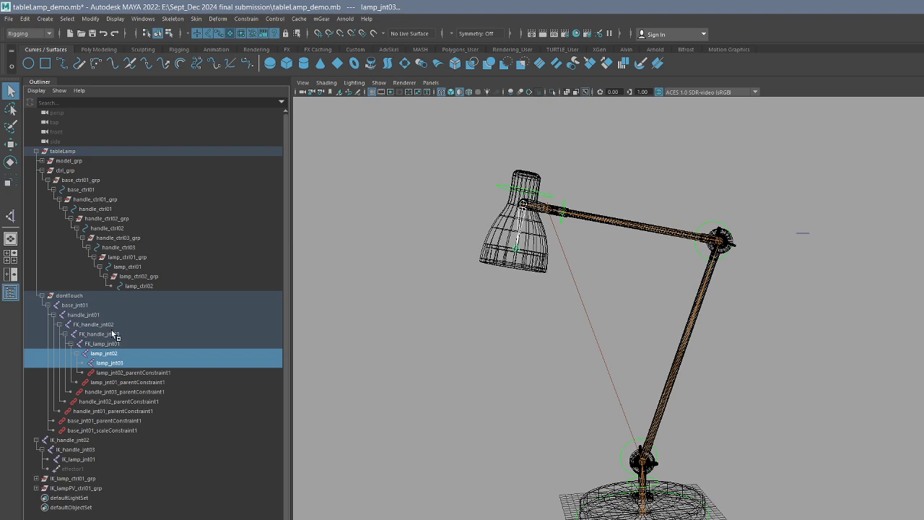
# Step: Duplicate the FK_handle_jnt02 joint chain and unparent the copy from handle_jnt01
pyautogui.click(101, 327)
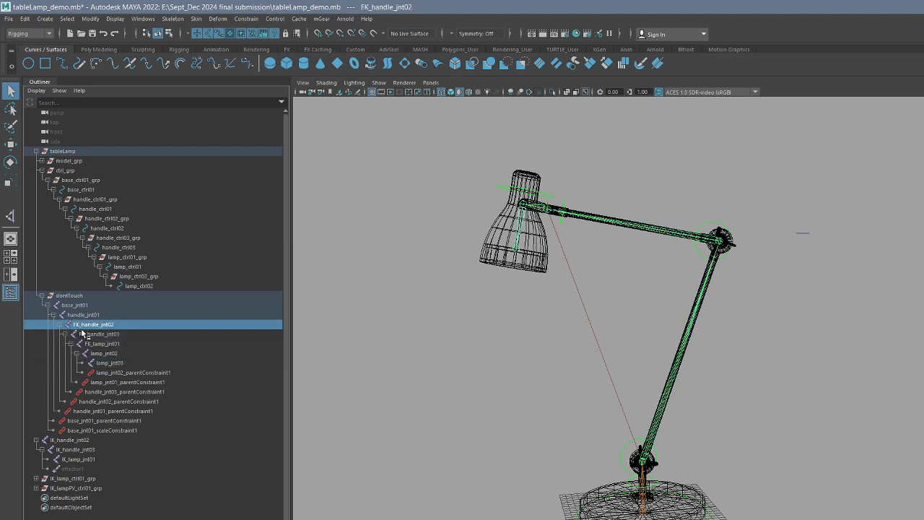
pyautogui.hotkey('ctrl', 'd')
pyautogui.click(60, 421)
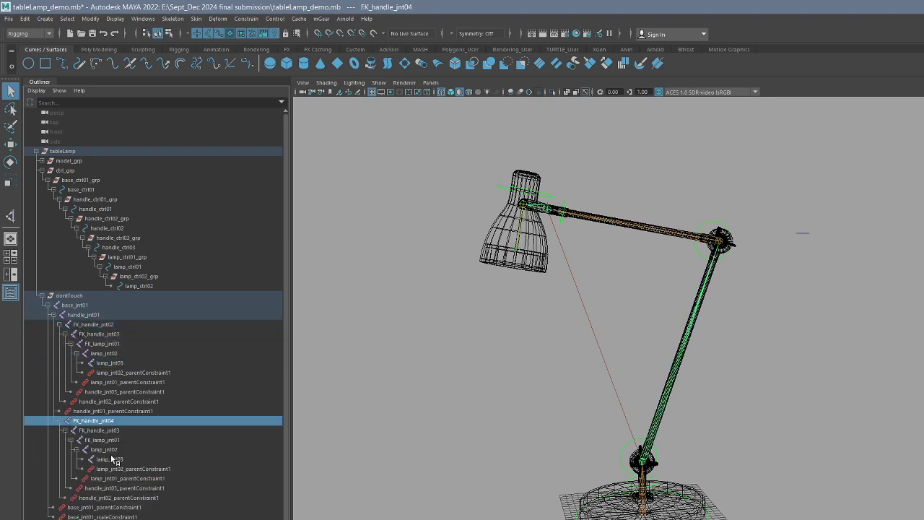
pyautogui.click(112, 450)
pyautogui.click(87, 421)
pyautogui.hotkey('shift', 'p')
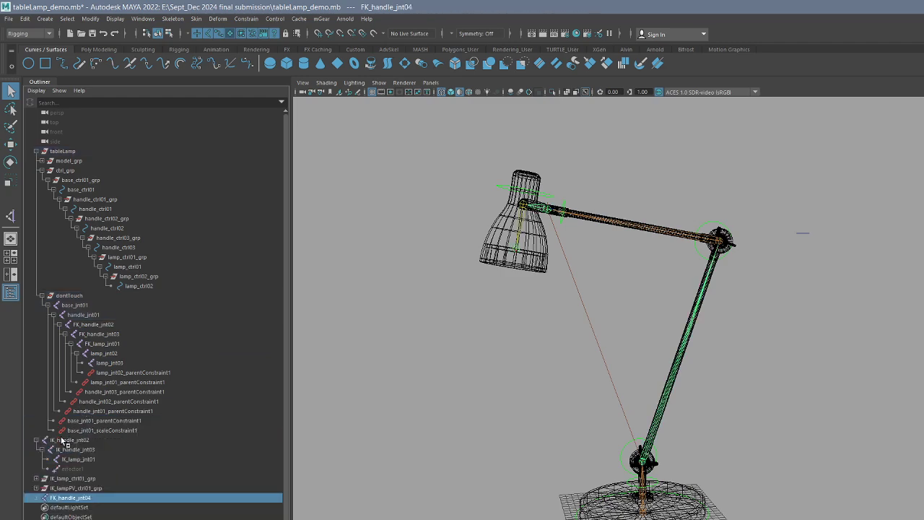
# Step: Delete the parent constraints and the lamp_jnt02 and lamp_jnt03 joints from the duplicated FK chain
pyautogui.click(37, 498)
pyautogui.scroll(-1, 44, 498)
pyautogui.click(111, 516)
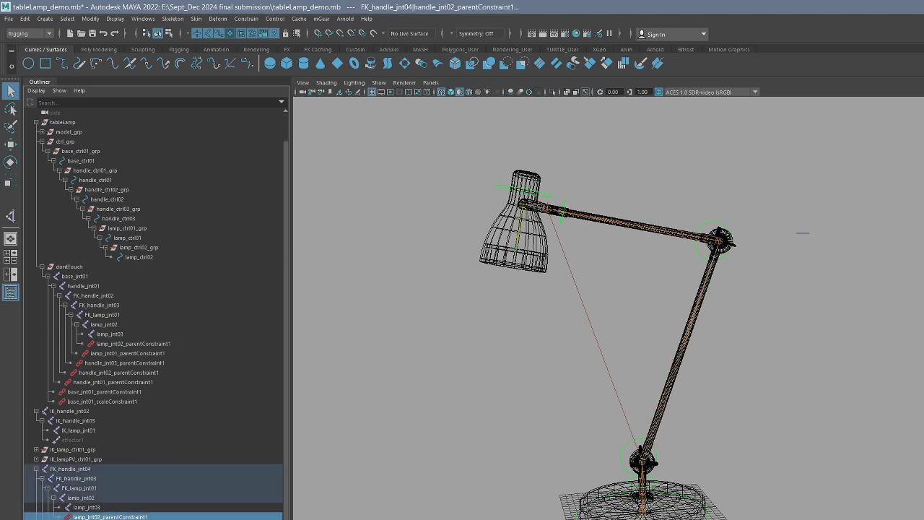
pyautogui.press('Delete')
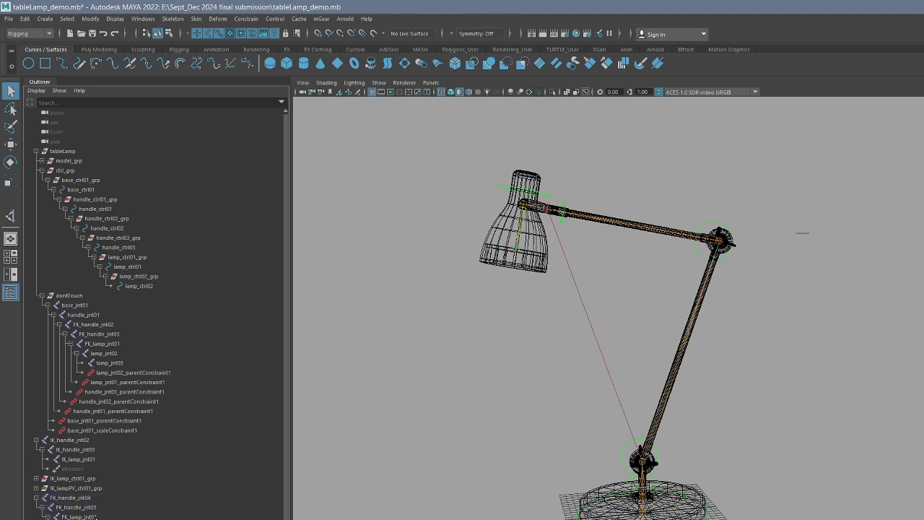
# Step: Rename the duplicated chain's root joint FK_handle_jnt04 as FK_handle_jnt02
pyautogui.click(71, 508)
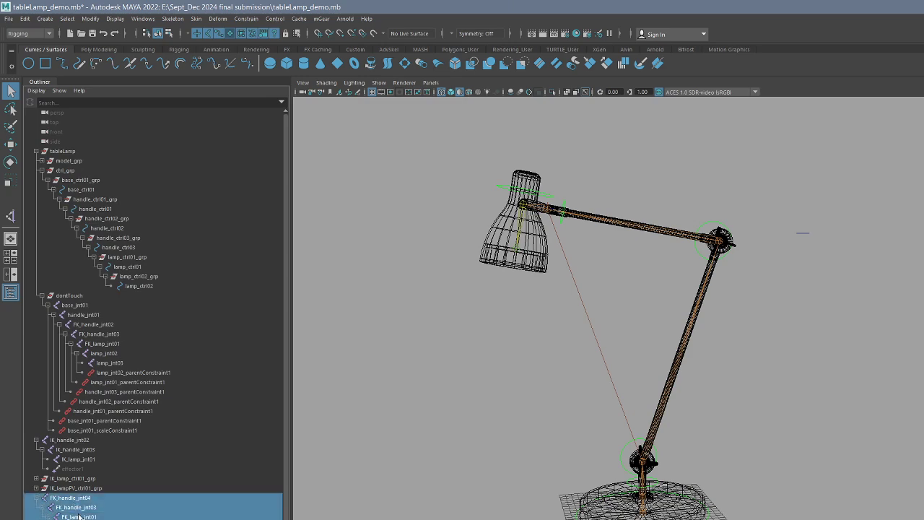
pyautogui.keyDown('ctrl'); pyautogui.click(73, 508); pyautogui.keyUp('ctrl')
pyautogui.click(77, 500)
pyautogui.doubleClick(102, 499)
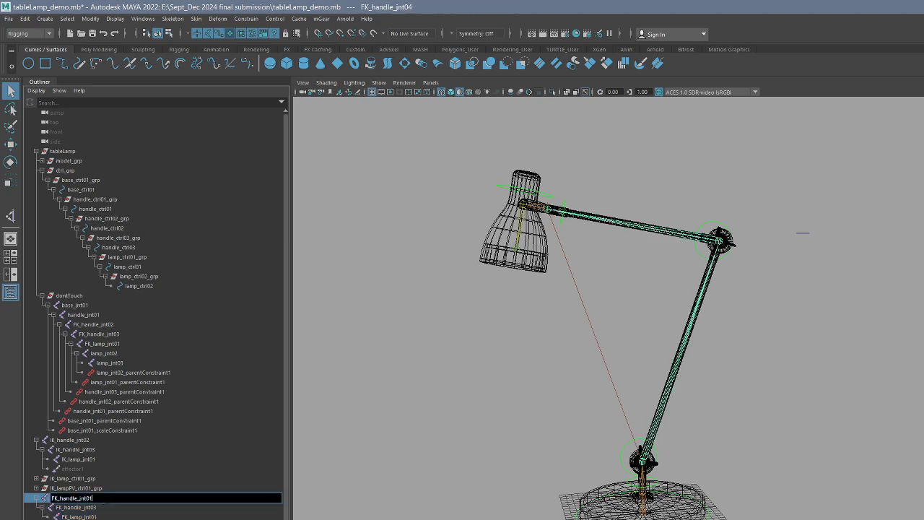
pyautogui.press('BackSpace')
pyautogui.write('2')
pyautogui.press('Return')
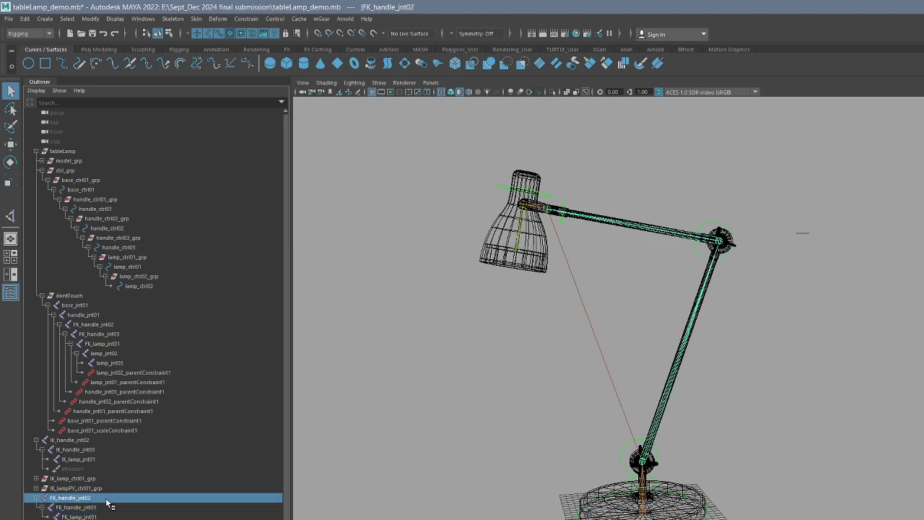
# Step: Rename the main arm joints under handle_jnt01 without their FK_ prefix, as handle_jnt02, handle_jnt03 and lamp_jnt01
pyautogui.click(74, 327)
pyautogui.doubleClick(81, 328)
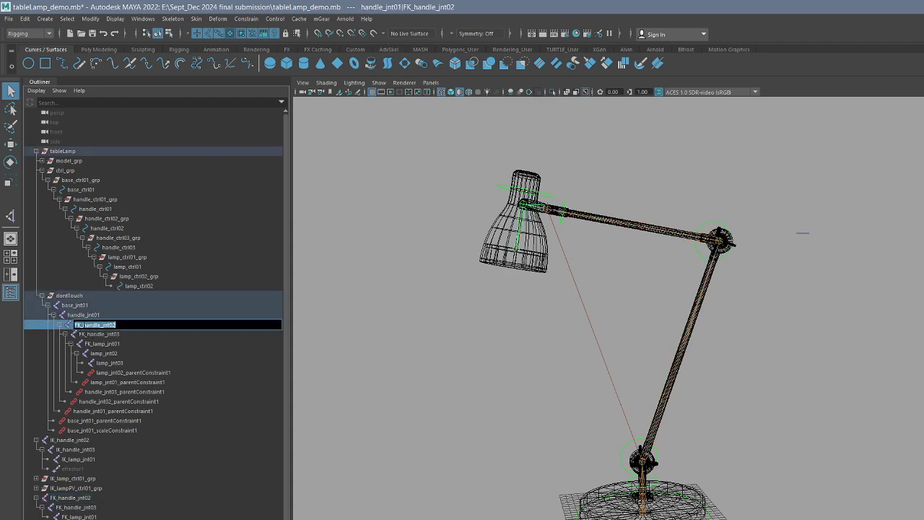
pyautogui.moveTo(83, 326); pyautogui.dragTo(108, 352)
pyautogui.press('BackSpace')
pyautogui.press('Return')
pyautogui.doubleClick(92, 335)
pyautogui.press('BackSpace')
pyautogui.press('Return')
pyautogui.doubleClick(101, 344)
pyautogui.press('BackSpace')
pyautogui.press('Return')
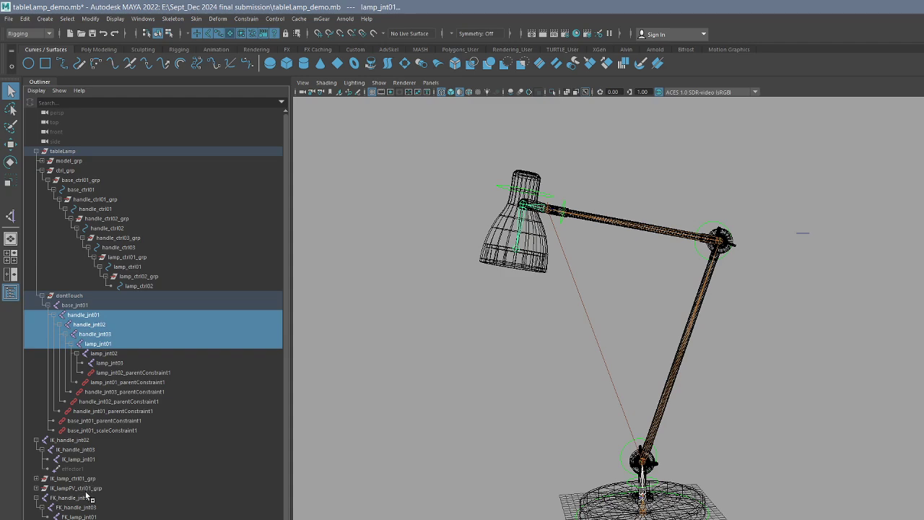
# Step: Compare the unparented FK joint chain with handle_ctrl02 and the main handle_jnt02 chain
pyautogui.moveTo(88, 497); pyautogui.dragTo(91, 517)
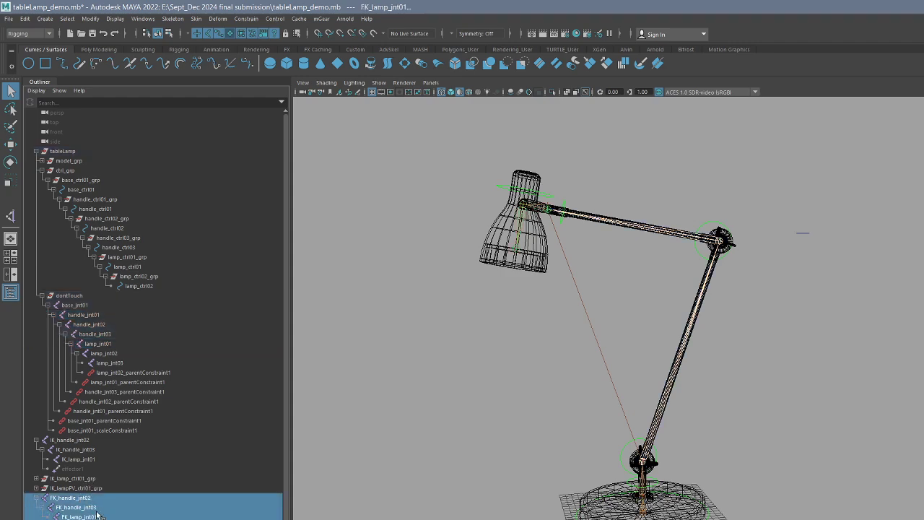
pyautogui.keyDown('alt'); pyautogui.moveTo(599, 361); pyautogui.dragTo(566, 375, button='middle'); pyautogui.keyUp('alt')
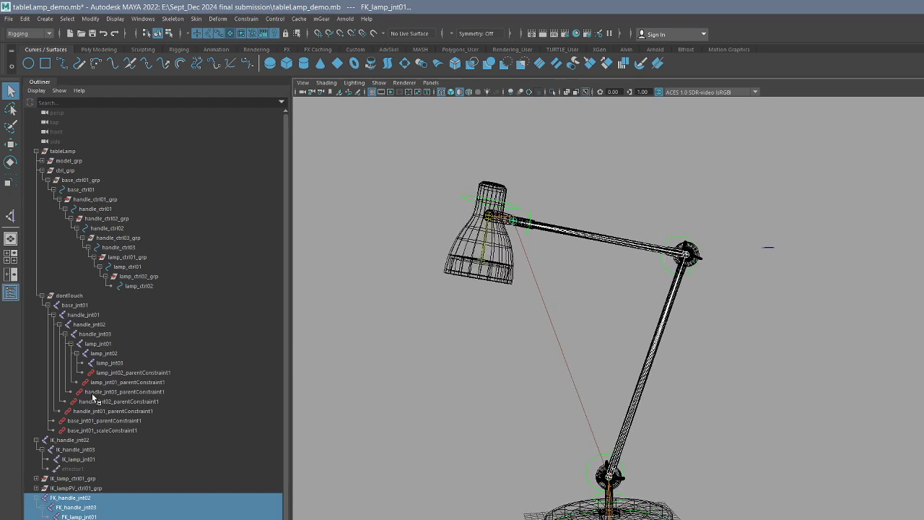
pyautogui.click(591, 468)
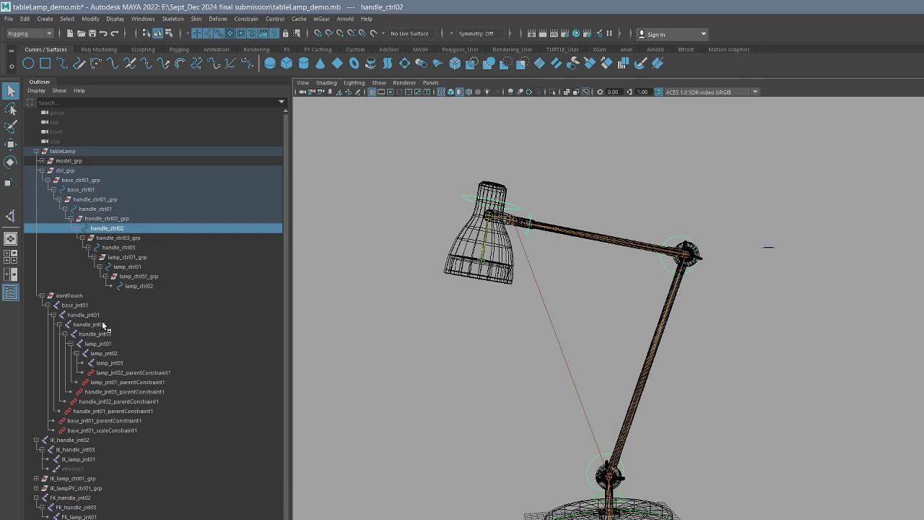
pyautogui.click(81, 498)
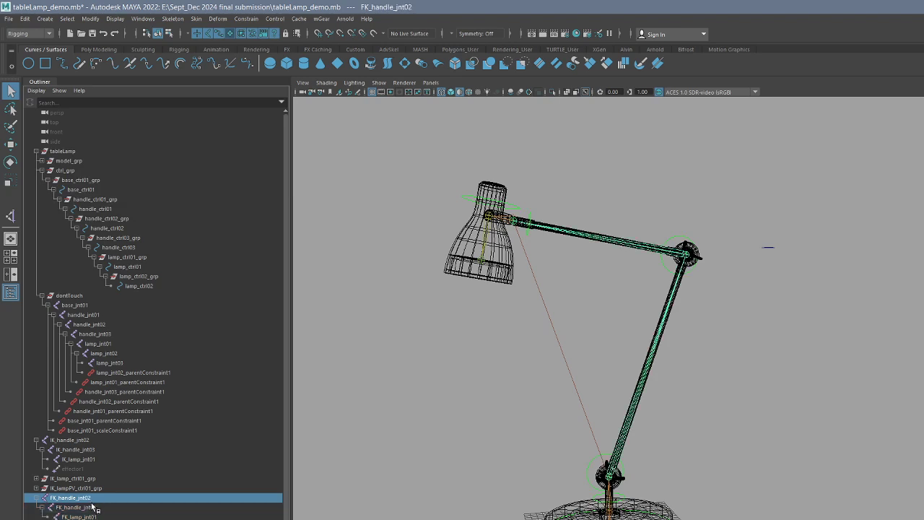
pyautogui.click(109, 326)
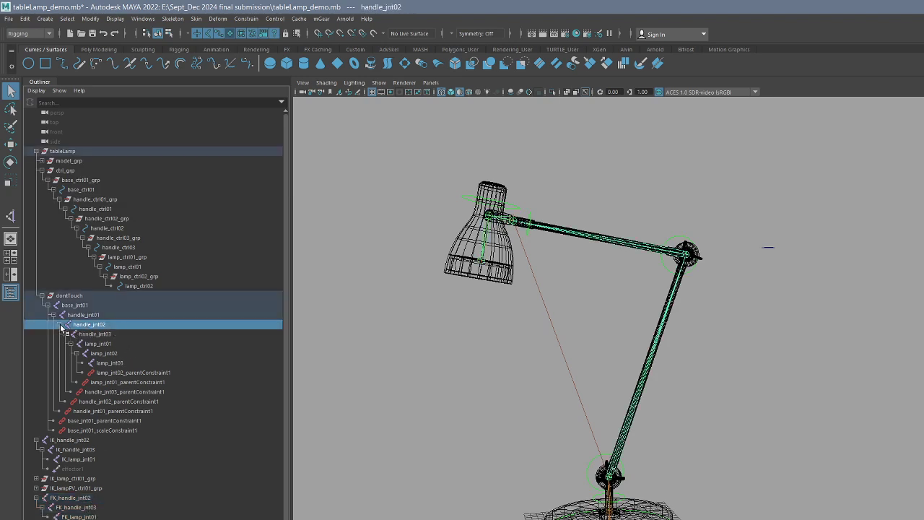
# Step: Delete the parent constraints of handle_jnt02, handle_jnt03 and lamp_jnt01 from the main joint chain
pyautogui.click(65, 335)
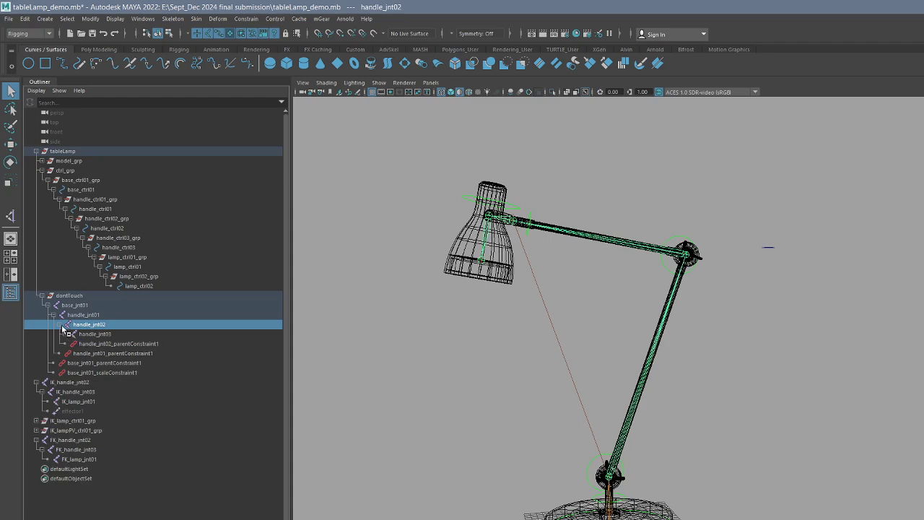
pyautogui.click(94, 344)
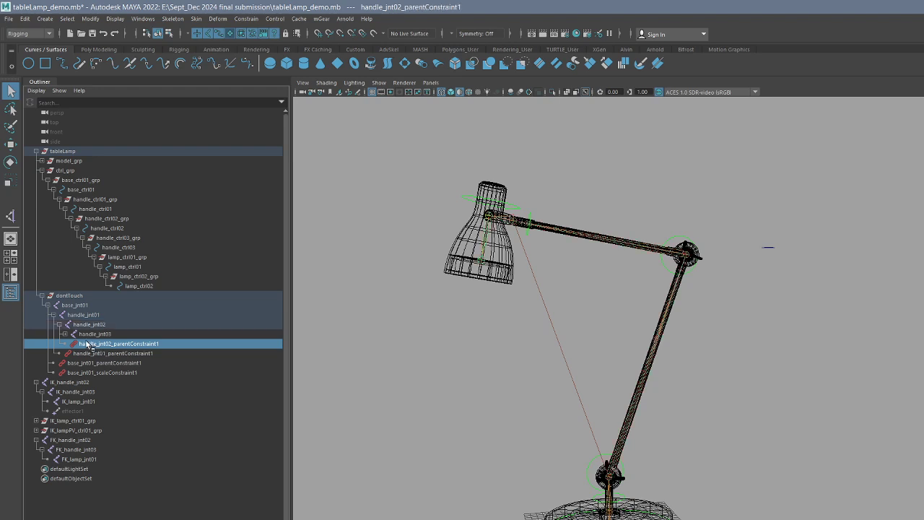
pyautogui.click(65, 334)
pyautogui.click(76, 352)
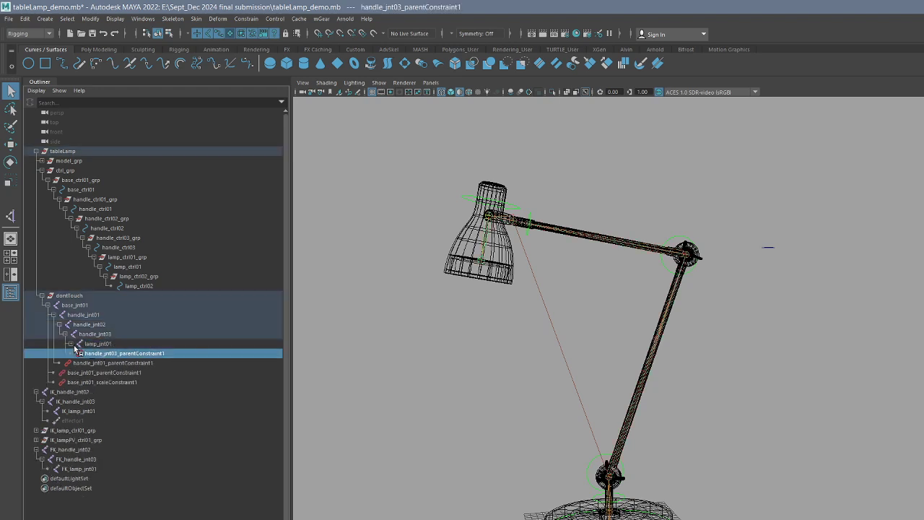
pyautogui.press('Delete')
pyautogui.click(72, 345)
pyautogui.click(108, 363)
pyautogui.press('Delete')
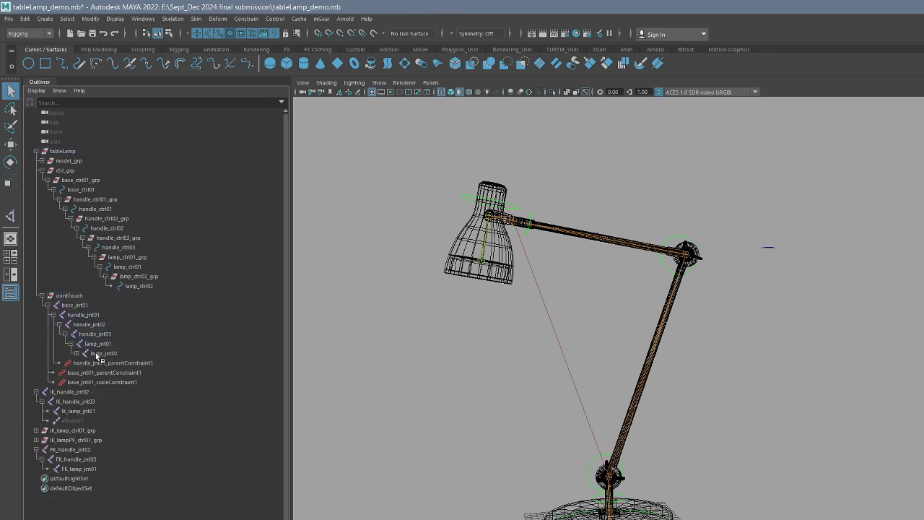
# Step: Parent-constrain the main chain's lamp_jnt01 to lamp_ctrl01
pyautogui.click(104, 354)
pyautogui.keyDown('alt'); pyautogui.moveTo(543, 225); pyautogui.dragTo(548, 236, button='middle'); pyautogui.keyUp('alt')
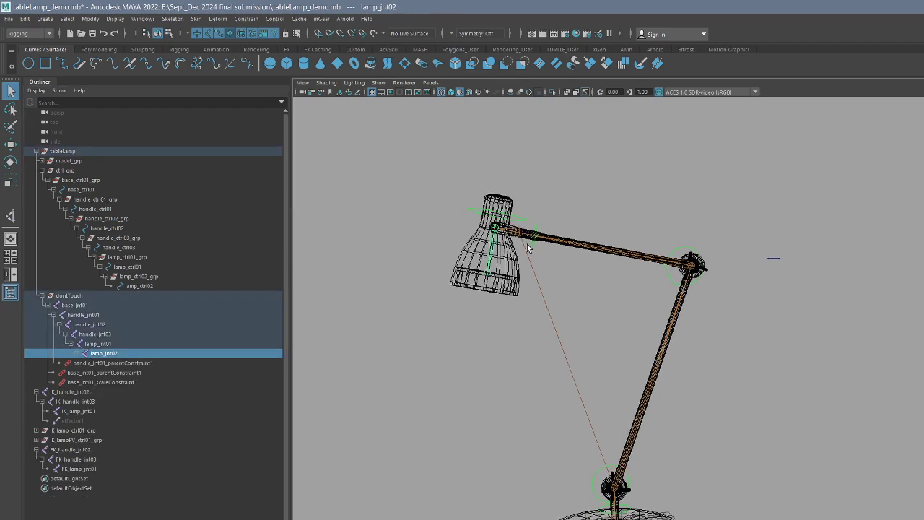
pyautogui.click(536, 236)
pyautogui.press('f')
pyautogui.press('e')
pyautogui.keyDown('alt'); pyautogui.moveTo(578, 251); pyautogui.dragTo(549, 312, button='right'); pyautogui.keyUp('alt')
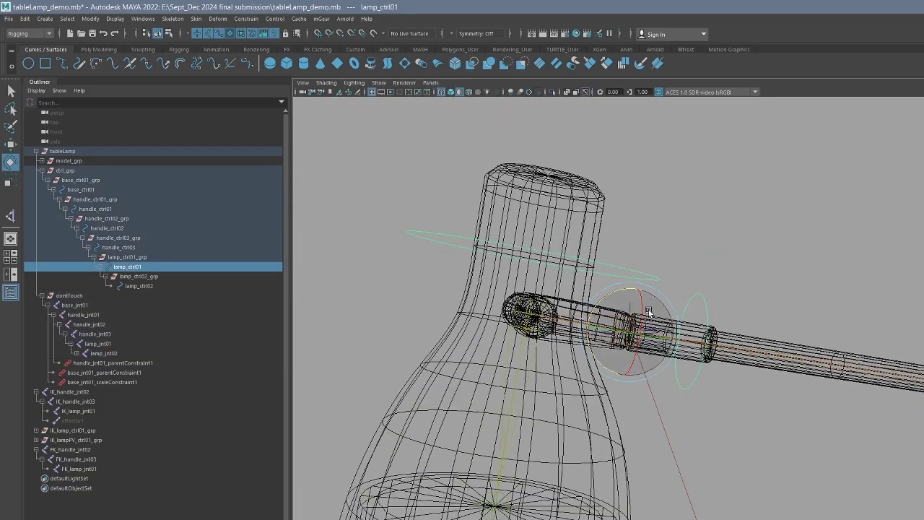
pyautogui.keyDown('alt'); pyautogui.moveTo(650, 340); pyautogui.dragTo(625, 365); pyautogui.keyUp('alt')
pyautogui.press('q')
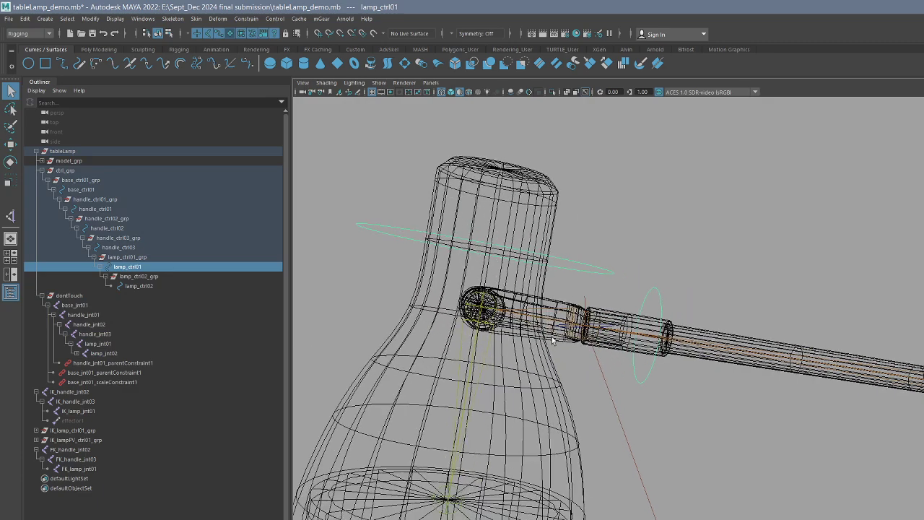
pyautogui.click(548, 317)
pyautogui.click(649, 298)
pyautogui.click(571, 312)
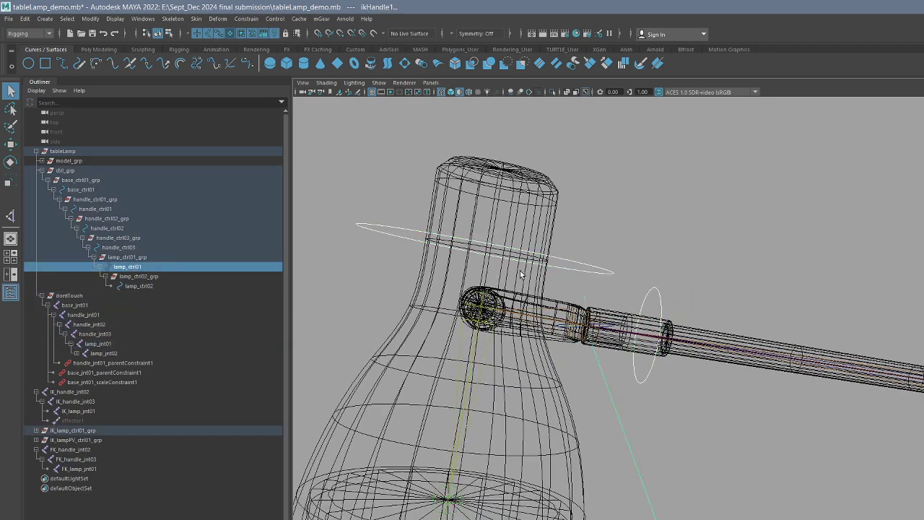
pyautogui.hotkey('ctrl', 'z')
pyautogui.keyDown('shift'); pyautogui.click(528, 315); pyautogui.keyUp('shift')
pyautogui.click(246, 19)
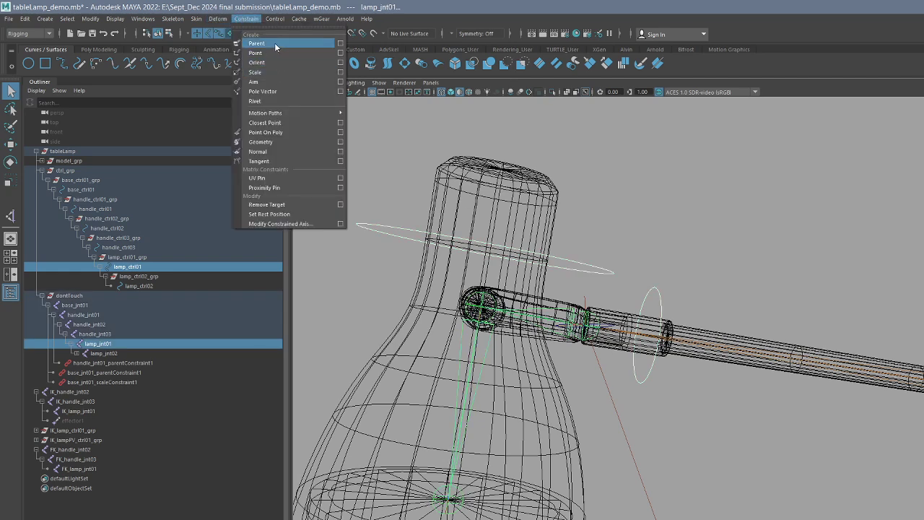
pyautogui.click(274, 43)
# Step: Test the lamp head by rotating lamp_ctrl01 and lamp_ctrl02, undoing each rotation
pyautogui.click(654, 301)
pyautogui.press('e')
pyautogui.moveTo(613, 313); pyautogui.dragTo(596, 272)
pyautogui.hotkey('ctrl', 'z')
pyautogui.press('q')
pyautogui.click(586, 273)
pyautogui.press('e')
pyautogui.moveTo(501, 273); pyautogui.dragTo(487, 269)
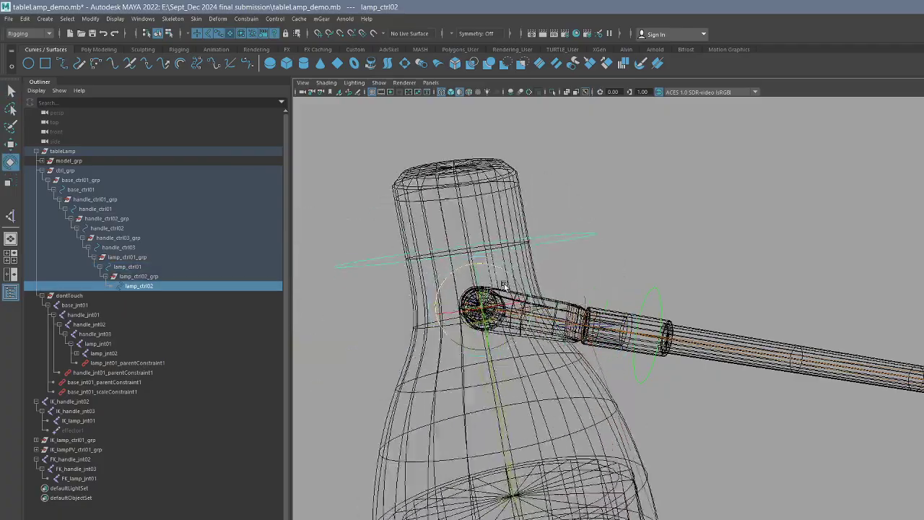
pyautogui.hotkey('ctrl', 'z')
# Step: Try rotating handle_ctrl03 to test the upper arm, and undo the rotation
pyautogui.keyDown('alt'); pyautogui.moveTo(819, 438); pyautogui.dragTo(609, 347, button='middle'); pyautogui.keyUp('alt')
pyautogui.scroll(-5, 609, 346)
pyautogui.keyDown('alt'); pyautogui.moveTo(652, 374); pyautogui.dragTo(695, 350, button='middle'); pyautogui.keyUp('alt')
pyautogui.moveTo(695, 348)
pyautogui.keyDown('alt'); pyautogui.mouseDown()
pyautogui.moveTo(661, 355)
pyautogui.moveTo(682, 353)
pyautogui.mouseUp(); pyautogui.keyUp('alt')
pyautogui.press('q')
pyautogui.click(820, 333)
pyautogui.press('e')
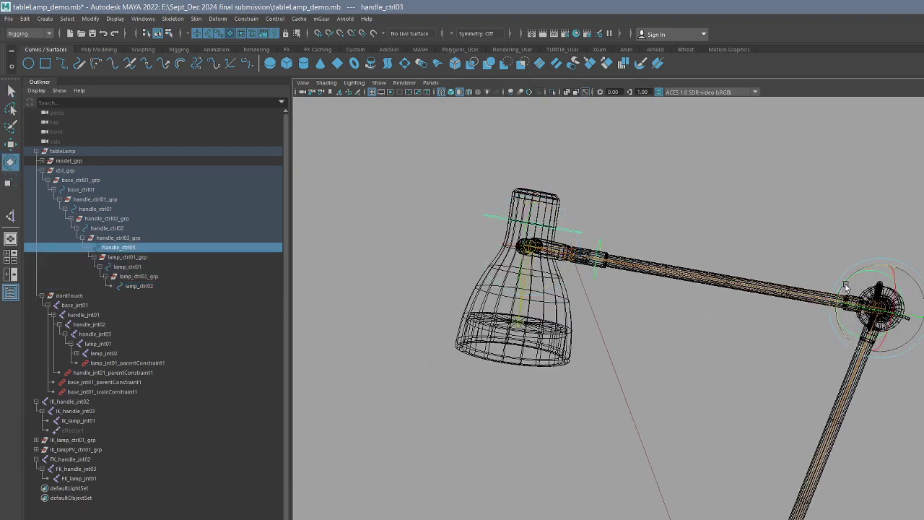
pyautogui.moveTo(853, 275)
pyautogui.mouseDown()
pyautogui.moveTo(842, 283)
pyautogui.moveTo(856, 270)
pyautogui.mouseUp()
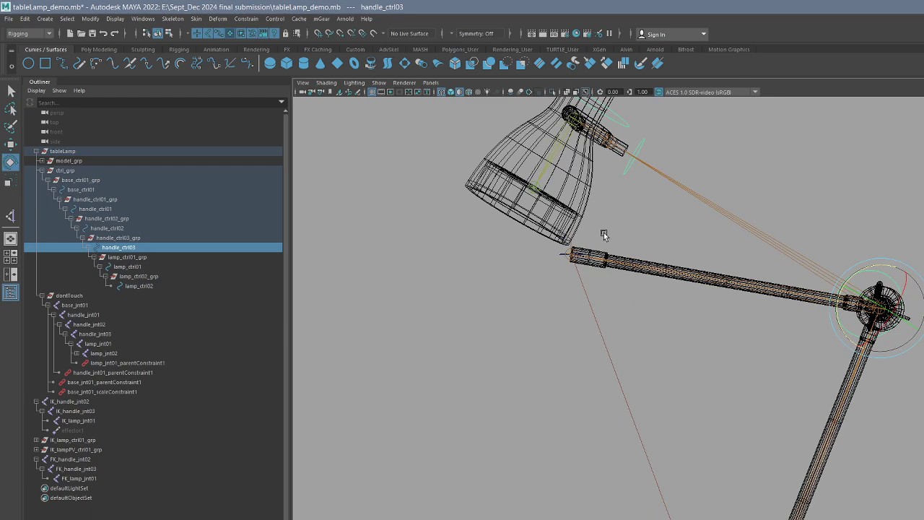
pyautogui.keyDown('alt'); pyautogui.moveTo(751, 296); pyautogui.dragTo(759, 480); pyautogui.keyUp('alt')
pyautogui.click(748, 479)
pyautogui.click(748, 483)
pyautogui.hotkey('ctrl', 'z')
# Step: Try rotating the overlapping handle_jnt02, IK_handle_jnt02 and FK_handle_jnt02 joints, undo the rotation and clear the selection
pyautogui.keyDown('alt'); pyautogui.moveTo(751, 354); pyautogui.dragTo(738, 376, button='middle'); pyautogui.keyUp('alt')
pyautogui.keyDown('alt'); pyautogui.moveTo(738, 375); pyautogui.dragTo(706, 375, button='right'); pyautogui.keyUp('alt')
pyautogui.keyDown('alt'); pyautogui.moveTo(729, 383); pyautogui.dragTo(701, 344, button='middle'); pyautogui.keyUp('alt')
pyautogui.keyDown('alt'); pyautogui.moveTo(700, 344); pyautogui.dragTo(526, 374); pyautogui.keyUp('alt')
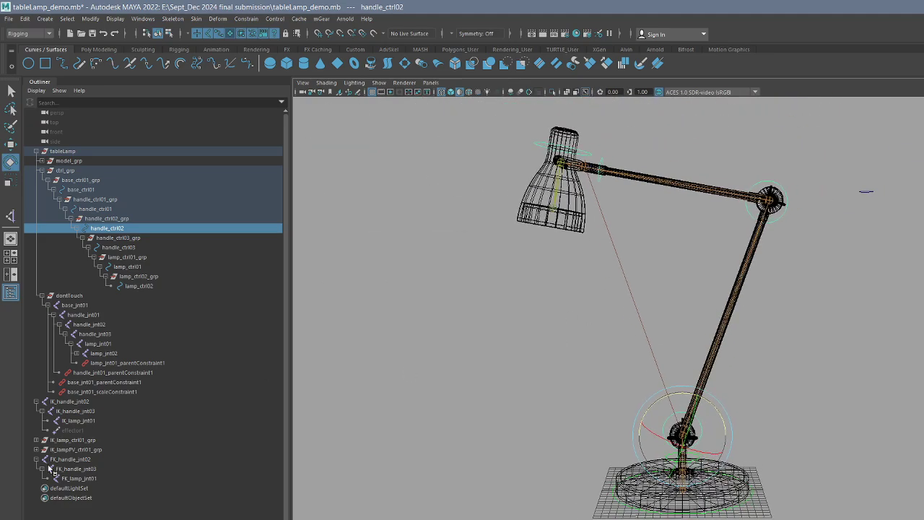
pyautogui.moveTo(86, 315)
pyautogui.mouseDown()
pyautogui.moveTo(109, 344)
pyautogui.moveTo(94, 316)
pyautogui.mouseUp()
pyautogui.click(708, 311)
pyautogui.moveTo(697, 335); pyautogui.dragTo(733, 357)
pyautogui.moveTo(713, 404); pyautogui.dragTo(724, 419)
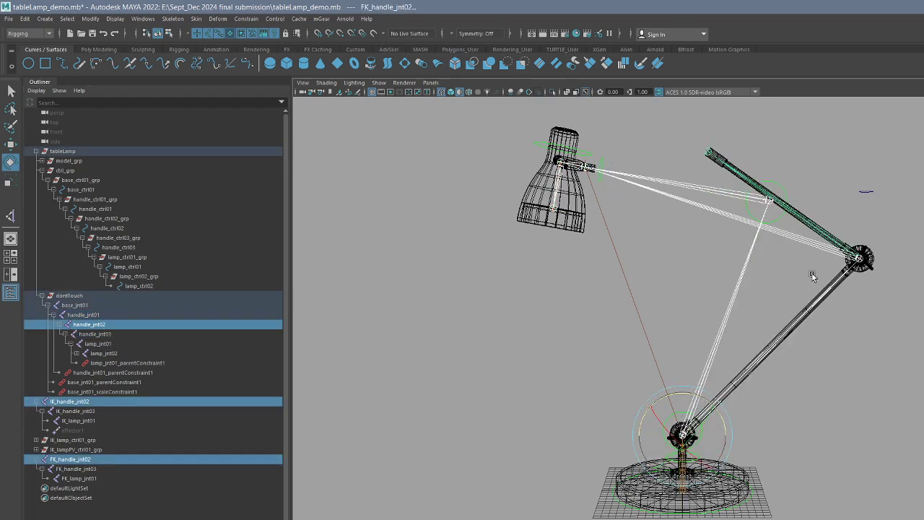
pyautogui.hotkey('ctrl', 'z')
pyautogui.press('q')
pyautogui.click(808, 309)
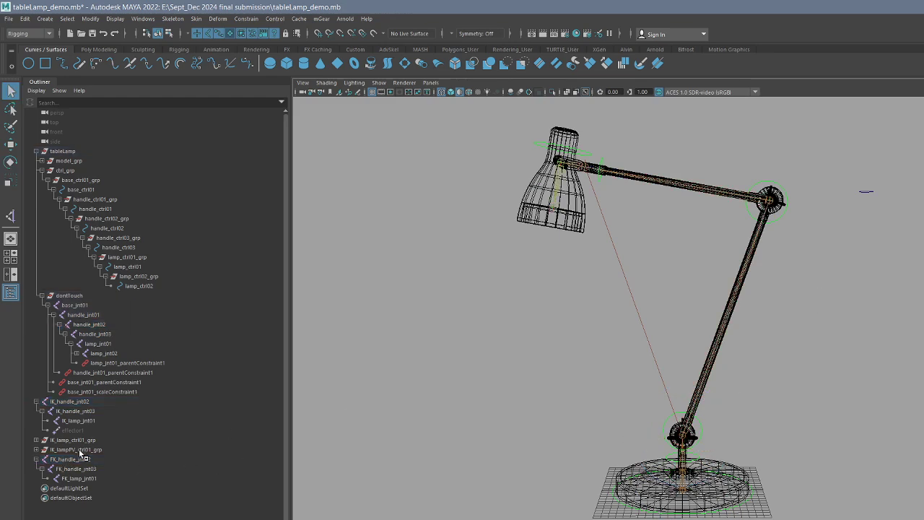
# Step: Parent-constrain FK_handle_jnt02 to handle_ctrl02 and FK_handle_jnt03 to handle_ctrl03
pyautogui.click(708, 426)
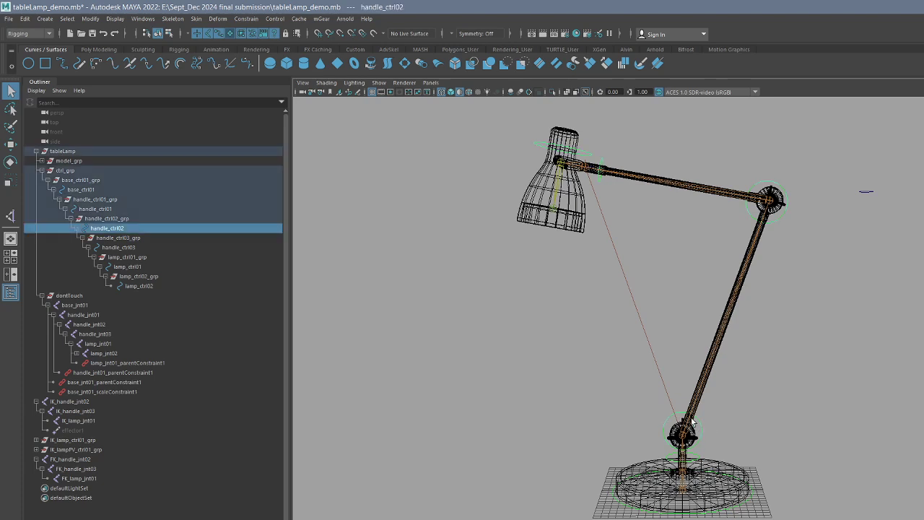
pyautogui.keyDown('ctrl'); pyautogui.click(79, 460); pyautogui.keyUp('ctrl')
pyautogui.click(245, 18)
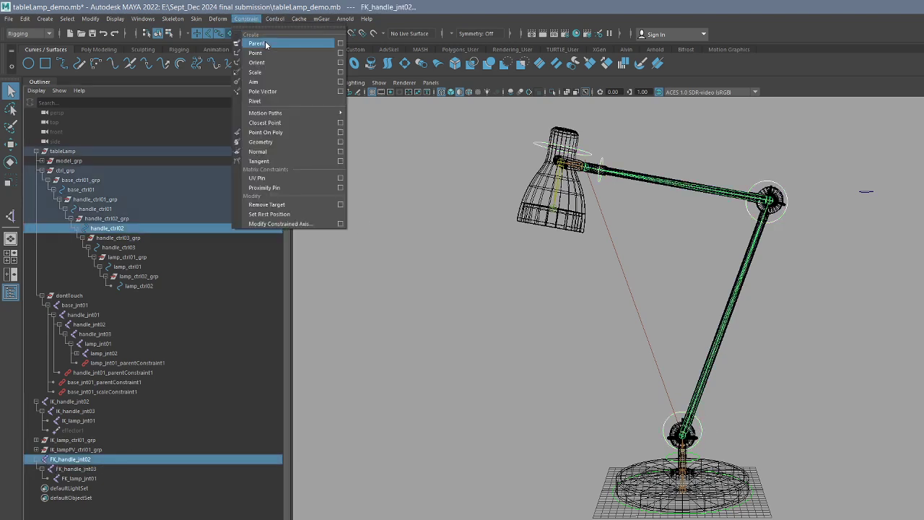
pyautogui.click(257, 43)
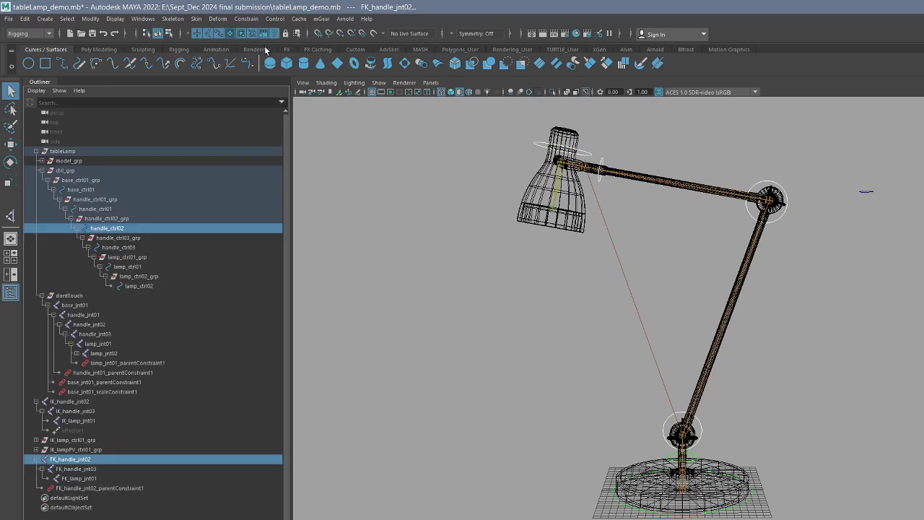
pyautogui.click(785, 192)
pyautogui.keyDown('ctrl'); pyautogui.click(86, 471); pyautogui.keyUp('ctrl')
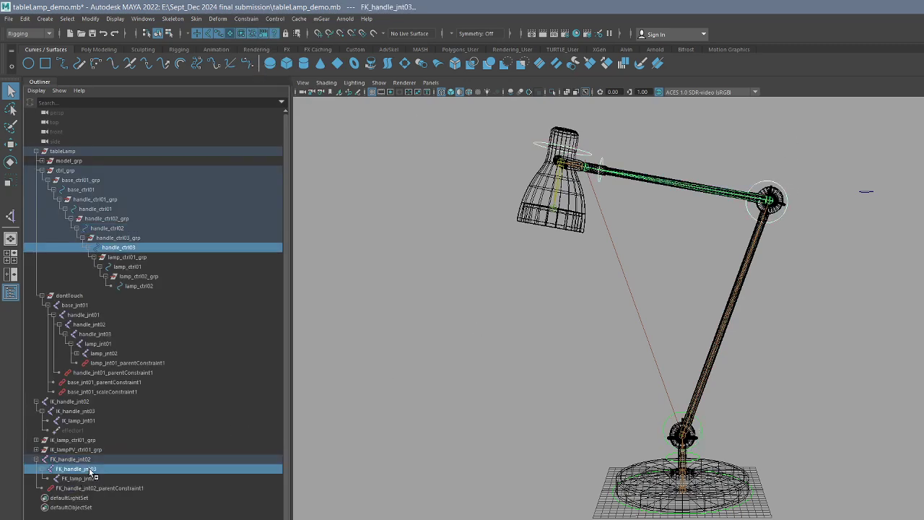
pyautogui.press('g')
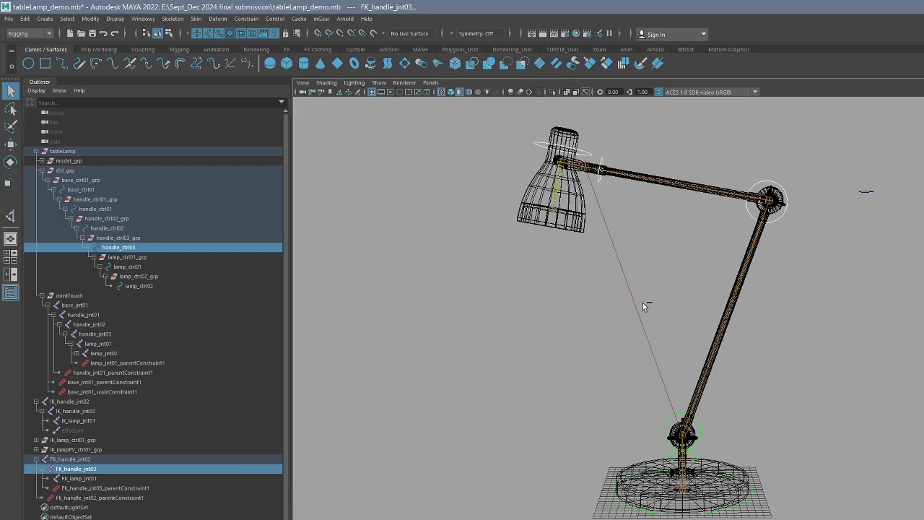
# Step: Try moving IK_lamp_ctrl01 to test the IK chain, and undo the move
pyautogui.click(77, 479)
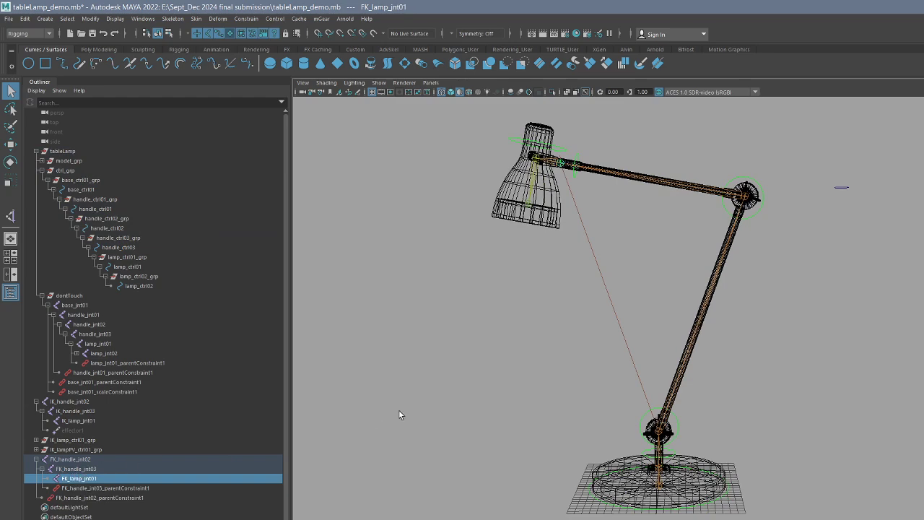
pyautogui.keyDown('alt'); pyautogui.moveTo(398, 409); pyautogui.dragTo(668, 398); pyautogui.keyUp('alt')
pyautogui.click(658, 426)
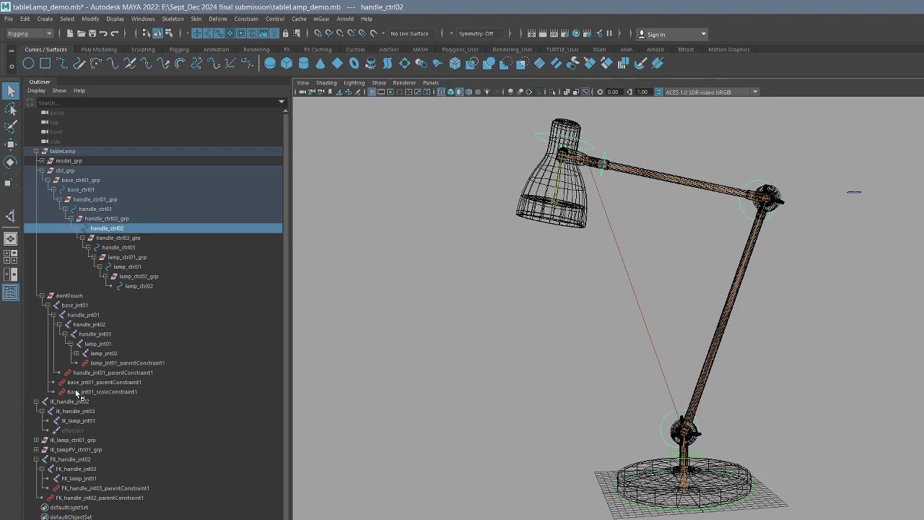
pyautogui.click(36, 439)
pyautogui.click(72, 449)
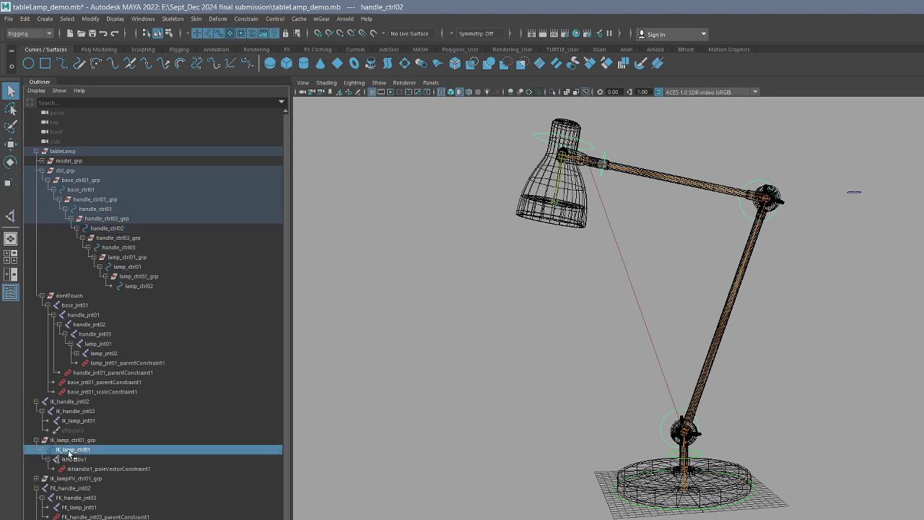
pyautogui.press('w')
pyautogui.moveTo(514, 199); pyautogui.dragTo(569, 230)
pyautogui.hotkey('ctrl', 'z')
pyautogui.press('q')
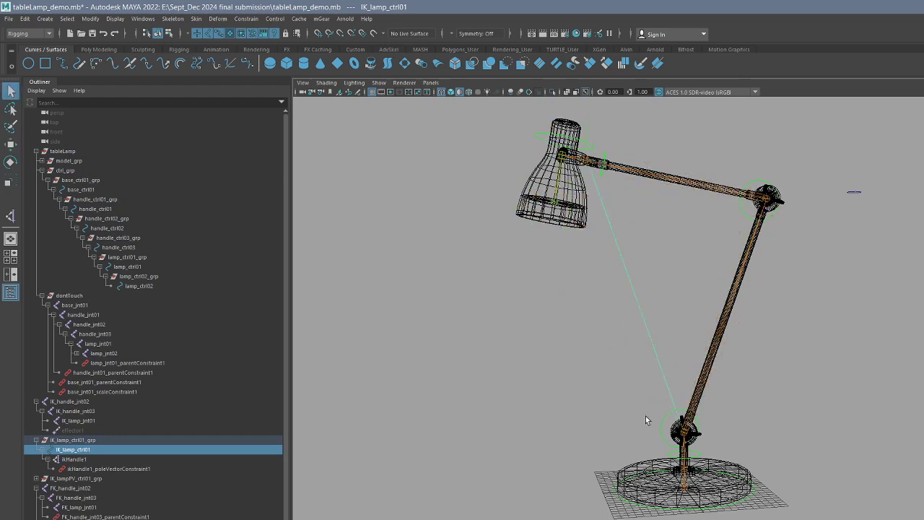
# Step: Try rotating handle_ctrl02 to test the FK chain, and undo the rotation
pyautogui.click(663, 424)
pyautogui.press('e')
pyautogui.moveTo(667, 402); pyautogui.dragTo(697, 388)
pyautogui.hotkey('ctrl', 'z')
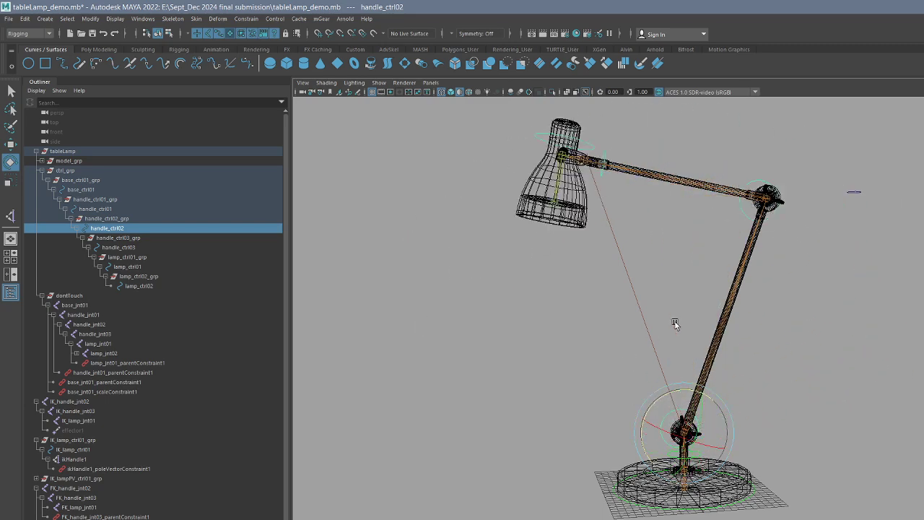
# Step: Select the overlapping handle_jnt02, IK_handle_jnt02 and FK_handle_jnt02 joints and examine their chains
pyautogui.moveTo(675, 320); pyautogui.dragTo(802, 347)
pyautogui.press('f')
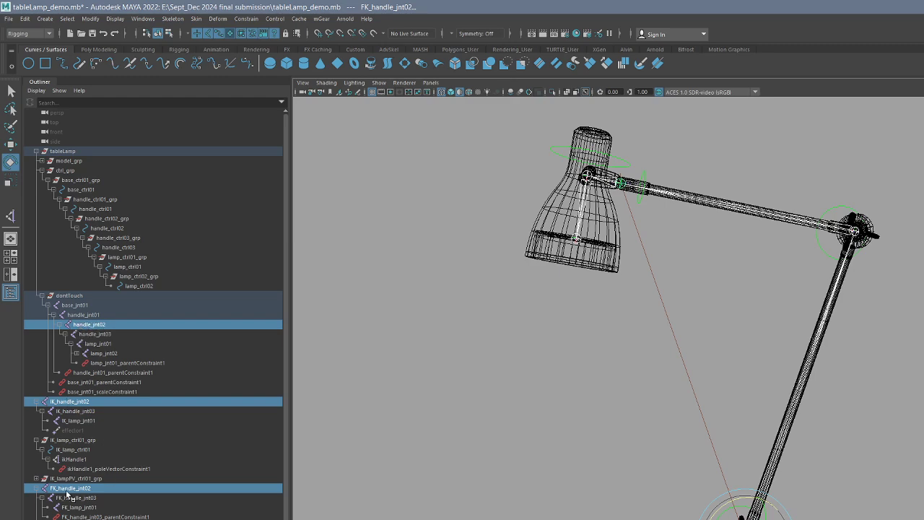
pyautogui.keyDown('alt'); pyautogui.moveTo(478, 424); pyautogui.dragTo(458, 383, button='middle'); pyautogui.keyUp('alt')
pyautogui.keyDown('alt'); pyautogui.moveTo(459, 383); pyautogui.dragTo(474, 396); pyautogui.keyUp('alt')
# Step: Mark the base, elbow and lamp-end joints of the arm with red Grease Pencil strokes
pyautogui.click(360, 94)
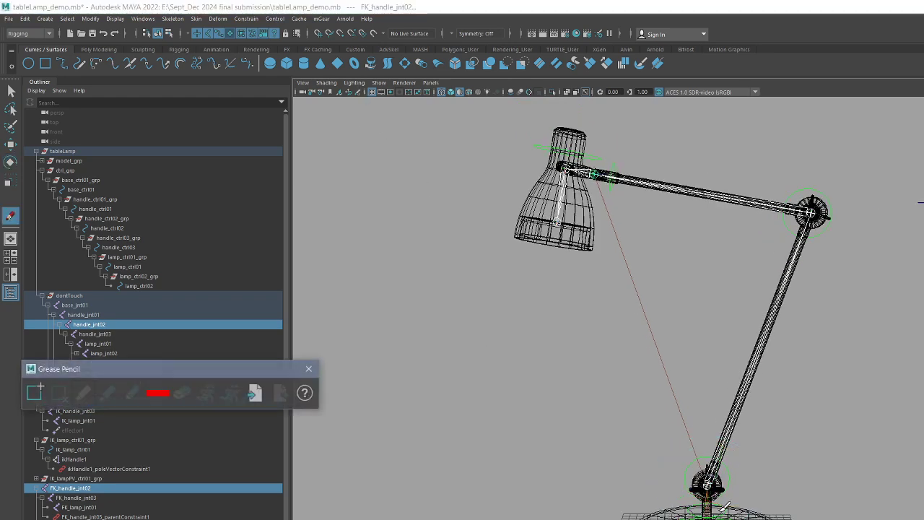
pyautogui.click(83, 392)
pyautogui.moveTo(813, 203); pyautogui.dragTo(829, 216)
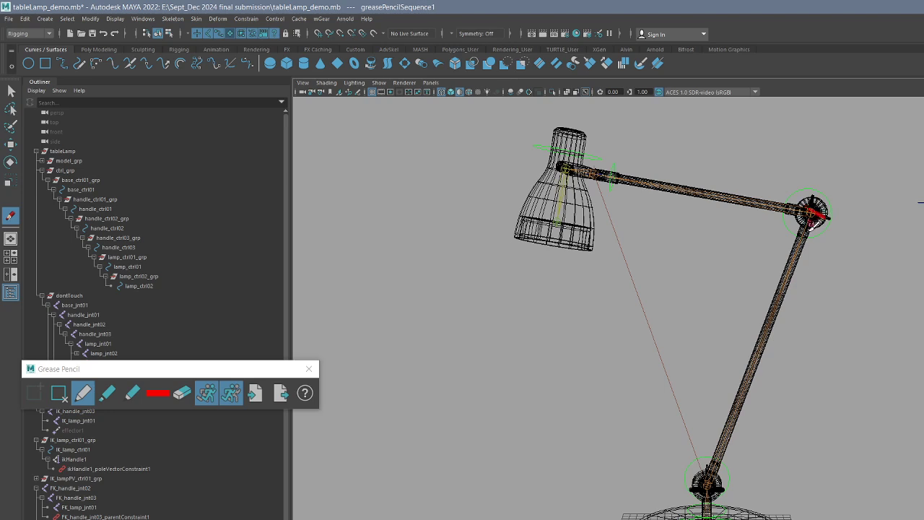
pyautogui.moveTo(695, 479); pyautogui.dragTo(731, 489)
pyautogui.moveTo(595, 165)
pyautogui.mouseDown()
pyautogui.moveTo(603, 172)
pyautogui.moveTo(594, 192)
pyautogui.mouseUp()
pyautogui.moveTo(814, 186); pyautogui.dragTo(809, 215)
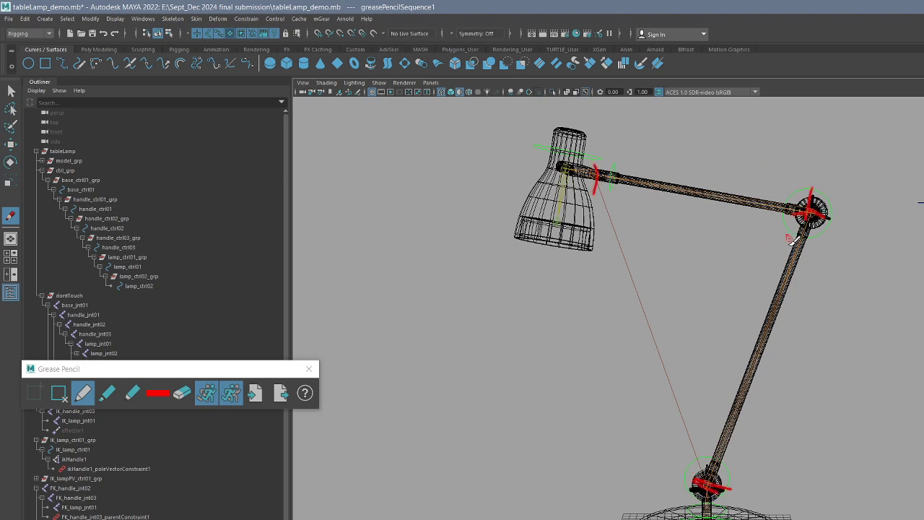
# Step: Write a red "2", arrow notes and a short label beside the lamp's arm with the Grease Pencil
pyautogui.moveTo(799, 344); pyautogui.dragTo(833, 365)
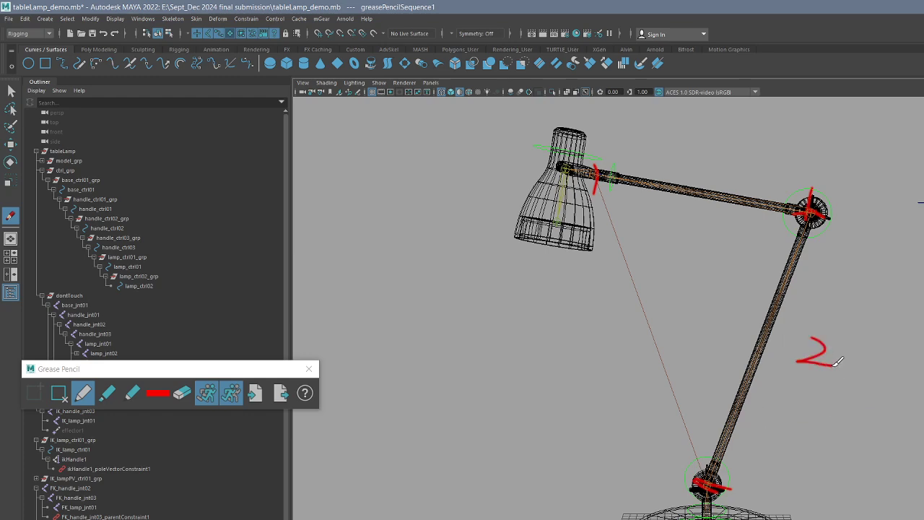
pyautogui.moveTo(867, 413)
pyautogui.mouseDown()
pyautogui.moveTo(870, 435)
pyautogui.moveTo(899, 434)
pyautogui.moveTo(877, 485)
pyautogui.moveTo(893, 486)
pyautogui.moveTo(885, 498)
pyautogui.mouseUp()
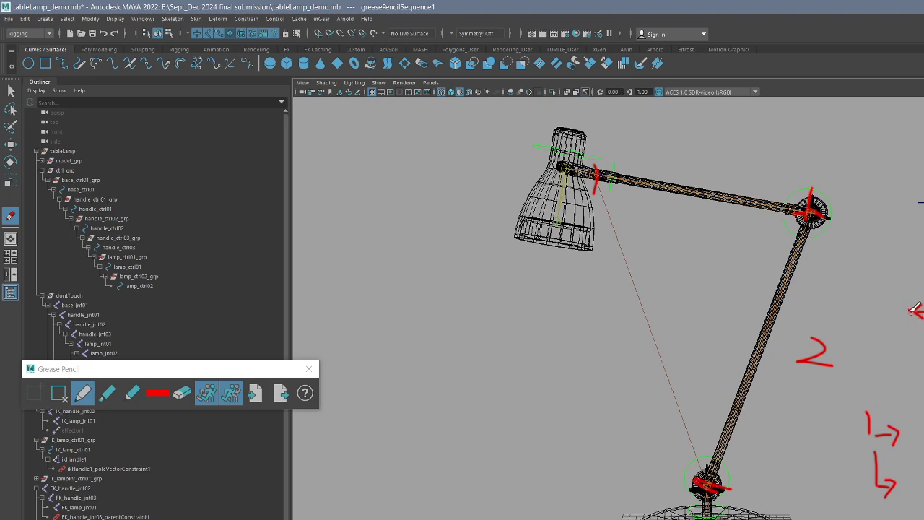
pyautogui.moveTo(860, 290)
pyautogui.mouseDown()
pyautogui.moveTo(870, 297)
pyautogui.moveTo(860, 308)
pyautogui.moveTo(922, 297)
pyautogui.mouseUp()
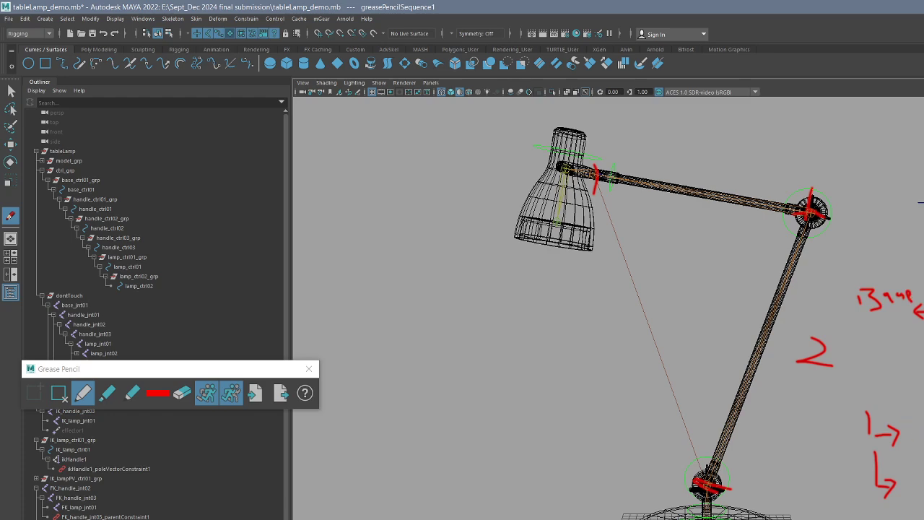
# Step: Delete all Grease Pencil annotations and close the Grease Pencil tool
pyautogui.click(181, 393)
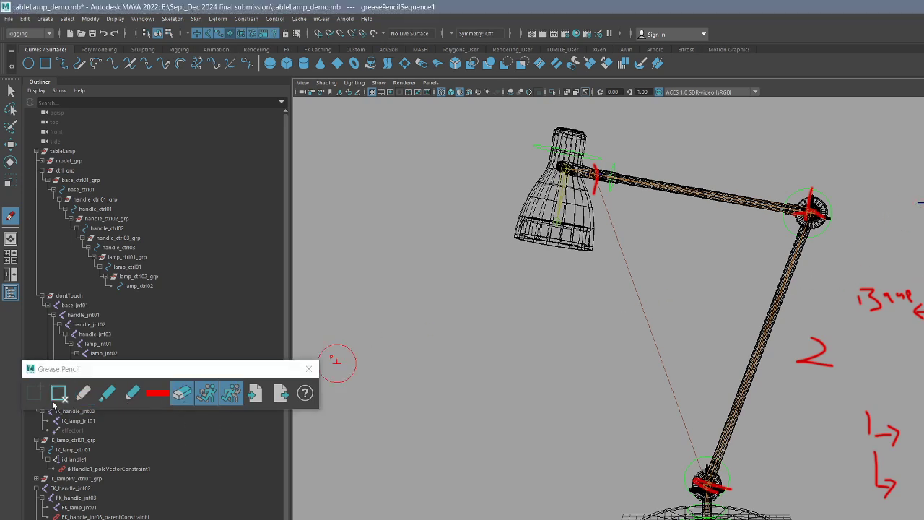
pyautogui.click(83, 393)
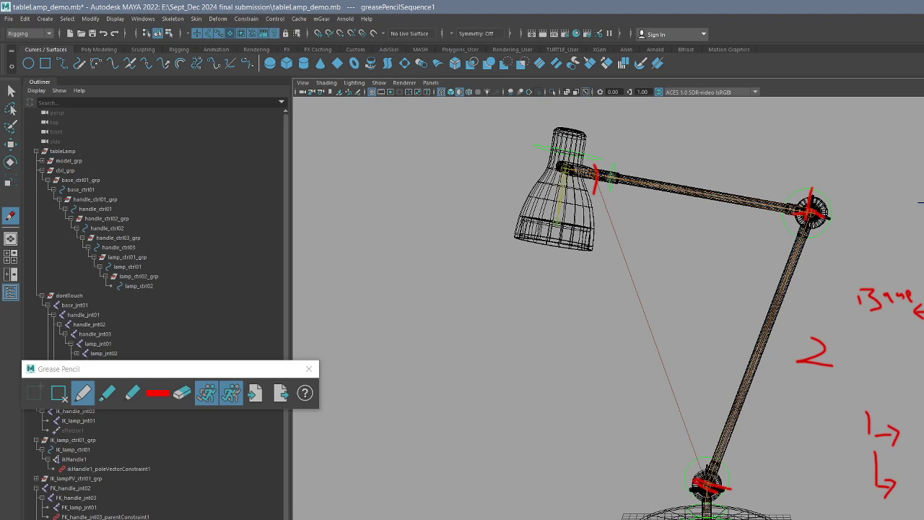
pyautogui.click(58, 394)
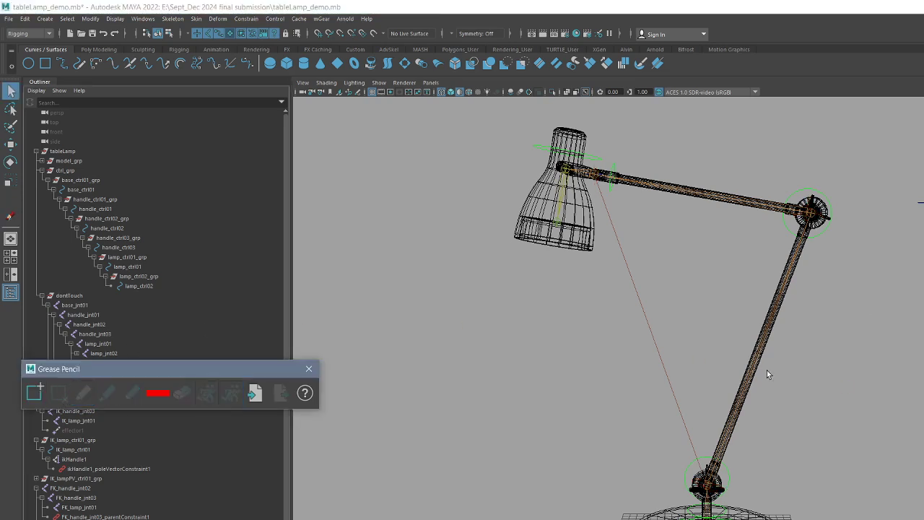
pyautogui.click(719, 439)
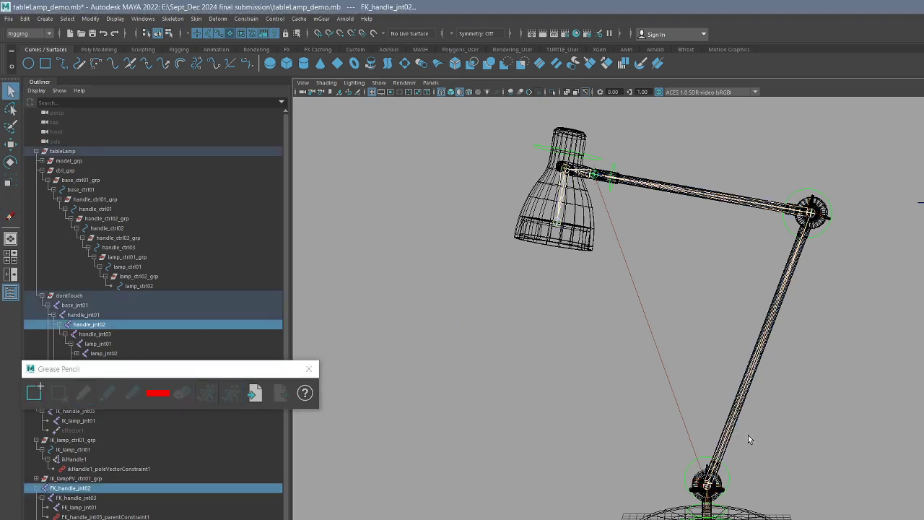
pyautogui.click(308, 369)
# Step: Parent-constrain handle_jnt02 to both IK_handle_jnt02 and FK_handle_jnt02 with Maintain offset on
pyautogui.click(72, 402)
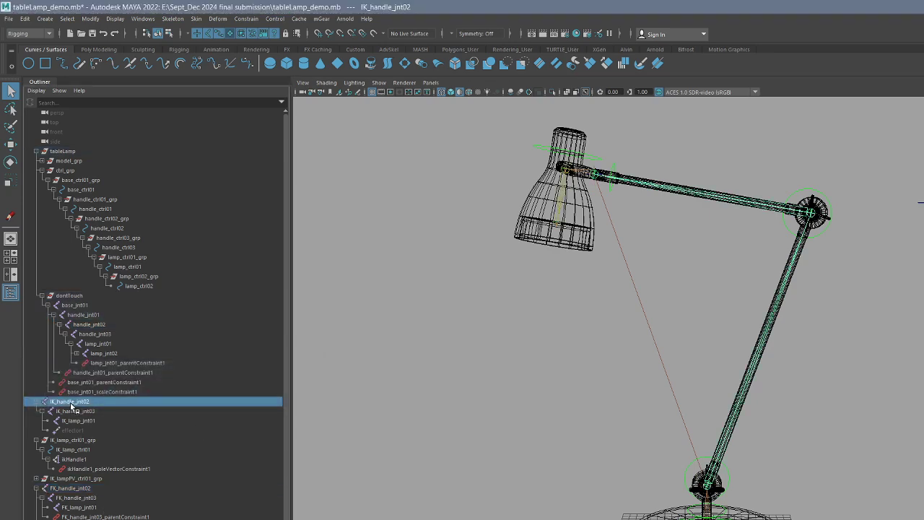
pyautogui.keyDown('ctrl'); pyautogui.click(85, 489); pyautogui.keyUp('ctrl')
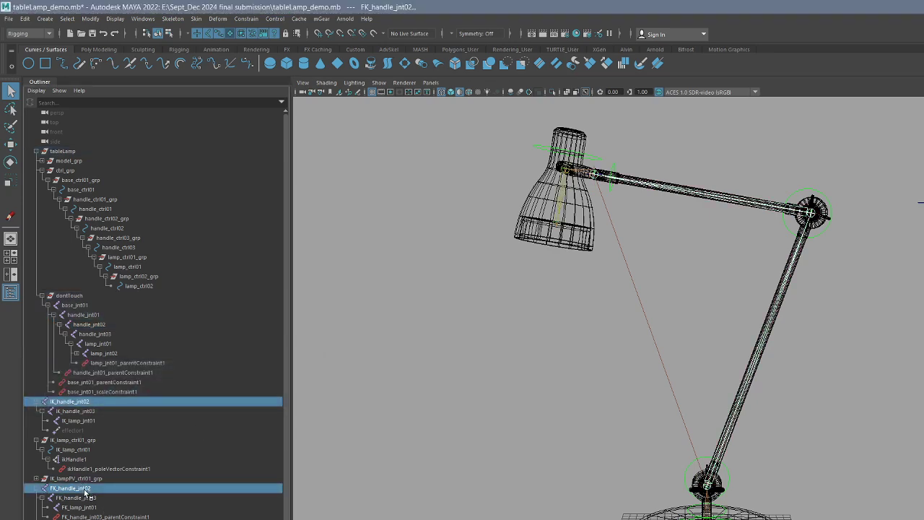
pyautogui.keyDown('ctrl'); pyautogui.click(109, 323); pyautogui.keyUp('ctrl')
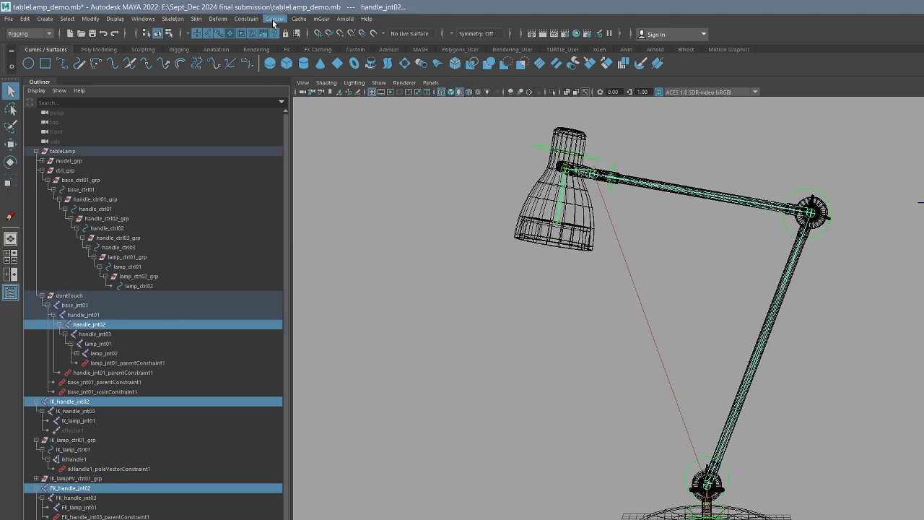
pyautogui.click(246, 19)
pyautogui.click(340, 44)
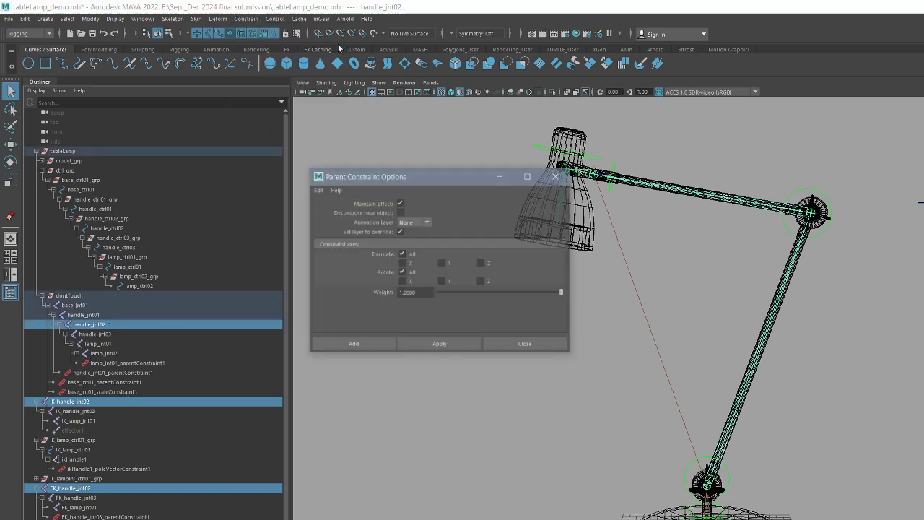
pyautogui.click(460, 342)
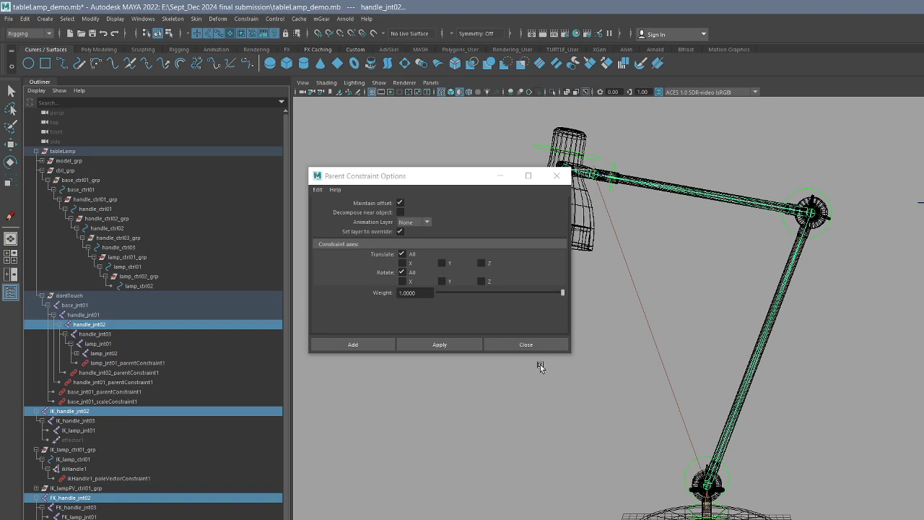
pyautogui.click(526, 344)
pyautogui.click(83, 326)
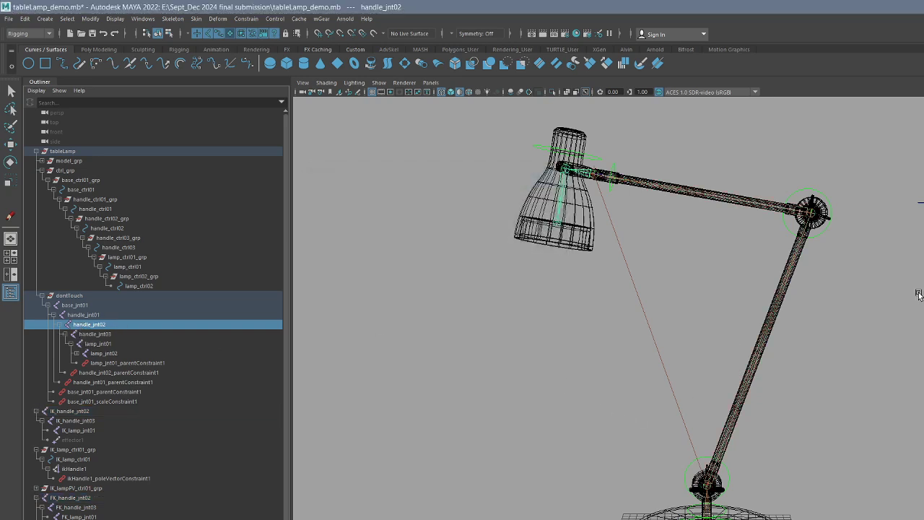
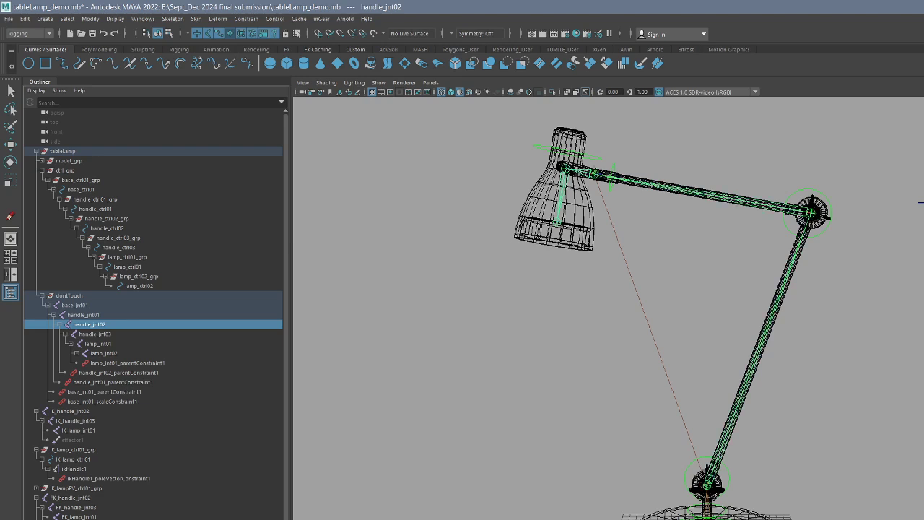
# Step: Parent-constrain handle_jnt03 to both IK_handle_jnt03 and FK_handle_jnt03
pyautogui.press('q')
pyautogui.moveTo(725, 173); pyautogui.dragTo(691, 184)
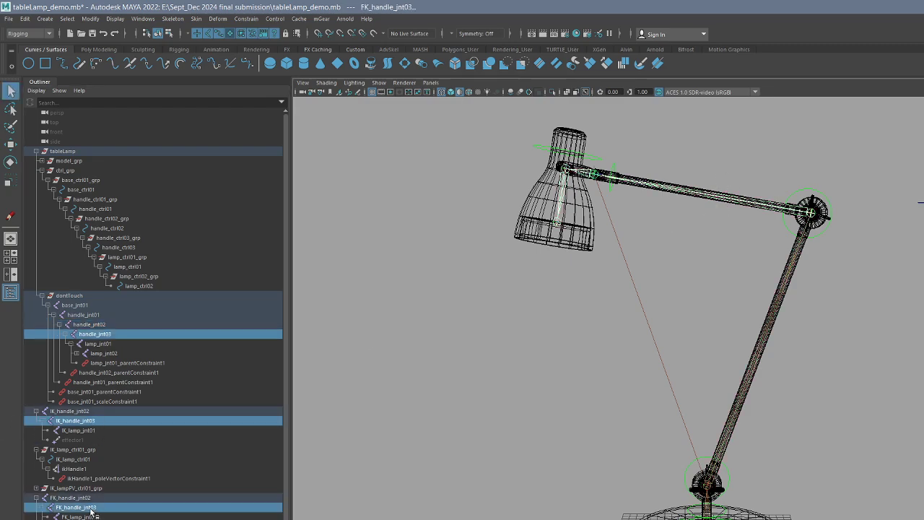
pyautogui.click(82, 424)
pyautogui.keyDown('ctrl'); pyautogui.click(90, 507); pyautogui.keyUp('ctrl')
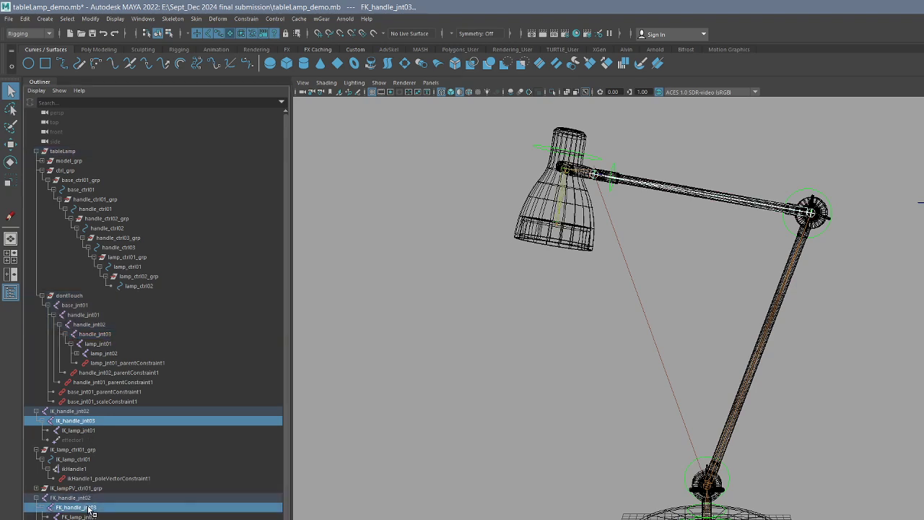
pyautogui.keyDown('ctrl'); pyautogui.click(105, 335); pyautogui.keyUp('ctrl')
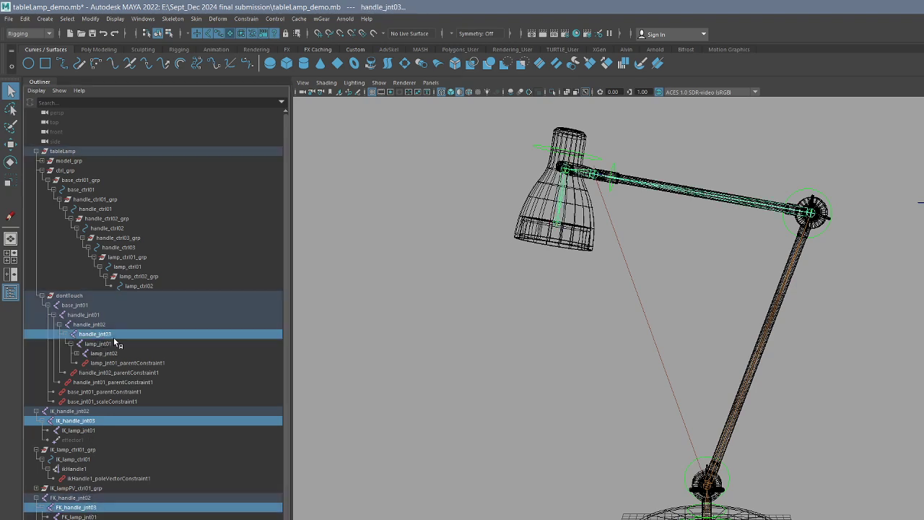
pyautogui.click(246, 19)
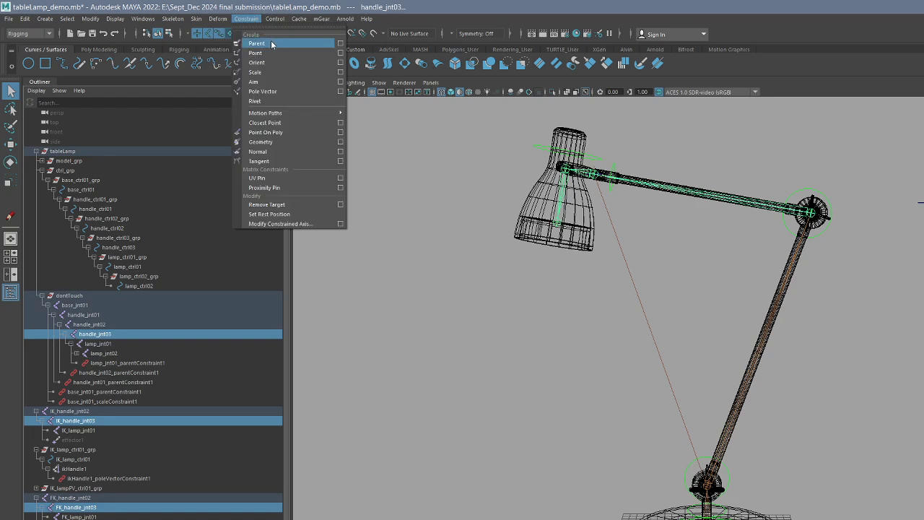
pyautogui.click(272, 44)
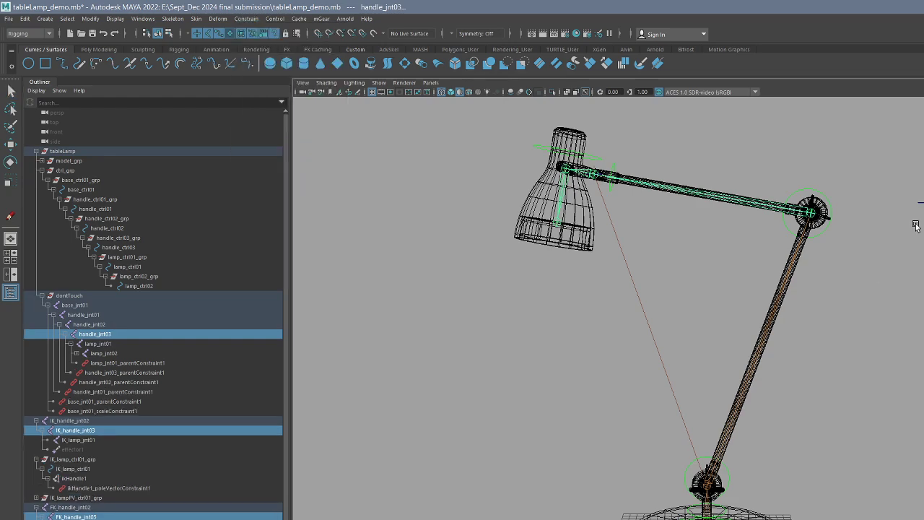
# Step: Try moving IK_lamp_ctrl01 up and away from the lamp head to compare the IK, FK and main joint chains
pyautogui.click(72, 469)
pyautogui.press('w')
pyautogui.moveTo(595, 178); pyautogui.dragTo(858, 123)
pyautogui.click(914, 263)
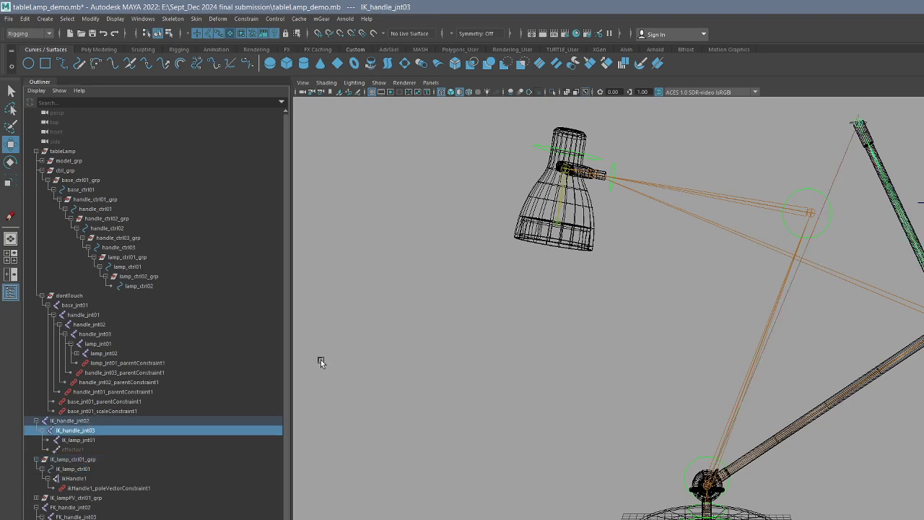
pyautogui.click(107, 336)
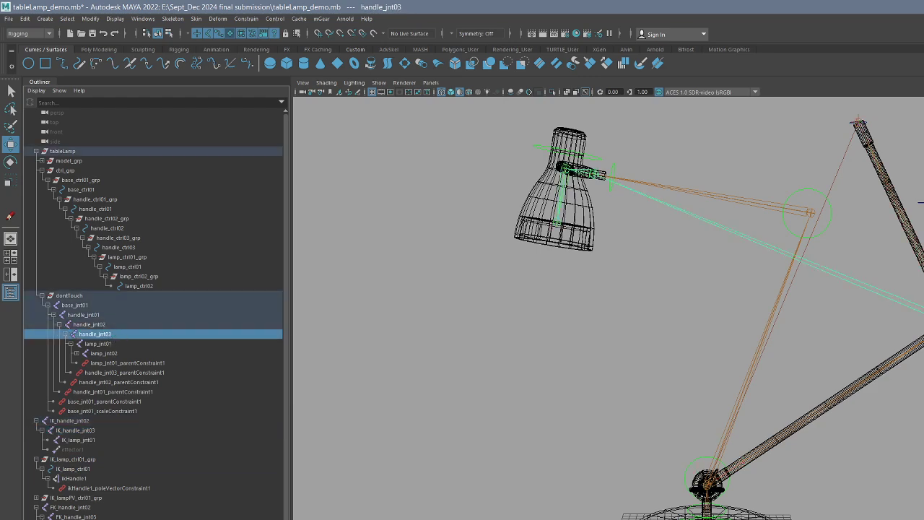
pyautogui.click(837, 123)
pyautogui.click(855, 124)
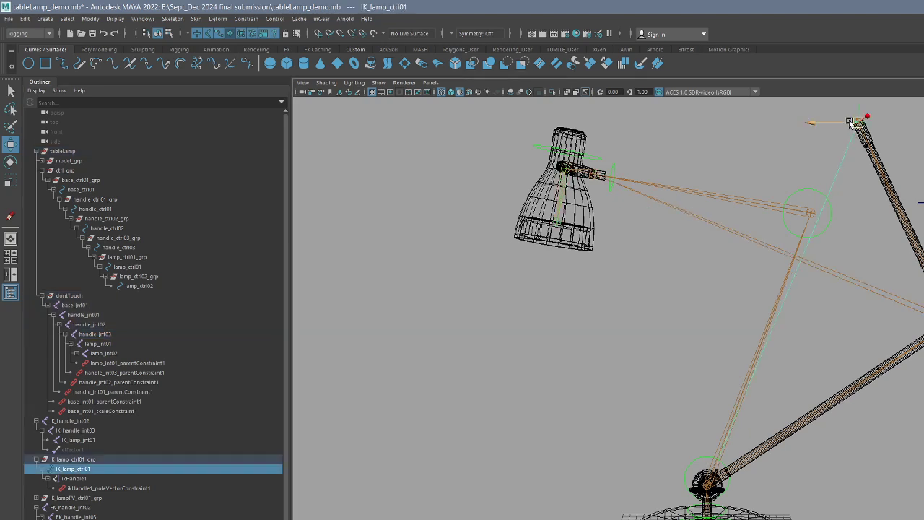
# Step: Hide ikHandle1 and undo the test move of IK_lamp_ctrl01
pyautogui.click(90, 479)
pyautogui.hotkey('ctrl', 'h')
pyautogui.click(85, 469)
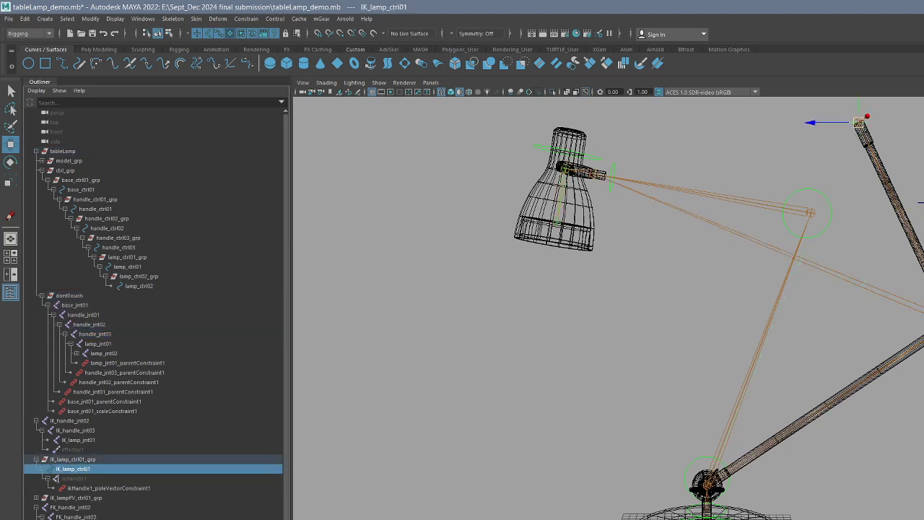
pyautogui.hotkey('ctrl', 'z')
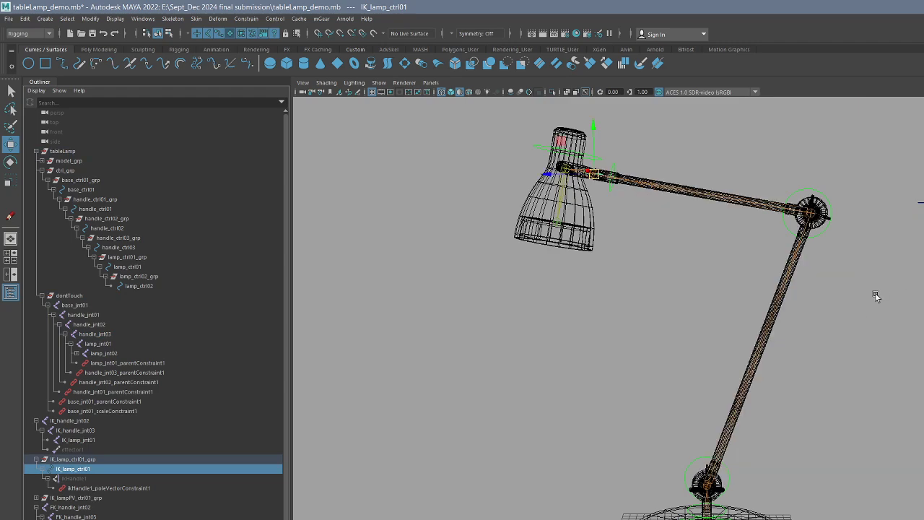
# Step: Try moving the pole vector control IK_lampPV_ctrl01, and undo the move
pyautogui.keyDown('alt'); pyautogui.moveTo(895, 253); pyautogui.dragTo(899, 260); pyautogui.keyUp('alt')
pyautogui.moveTo(916, 218); pyautogui.dragTo(923, 187)
pyautogui.keyDown('alt'); pyautogui.moveTo(882, 246); pyautogui.dragTo(885, 275); pyautogui.keyUp('alt')
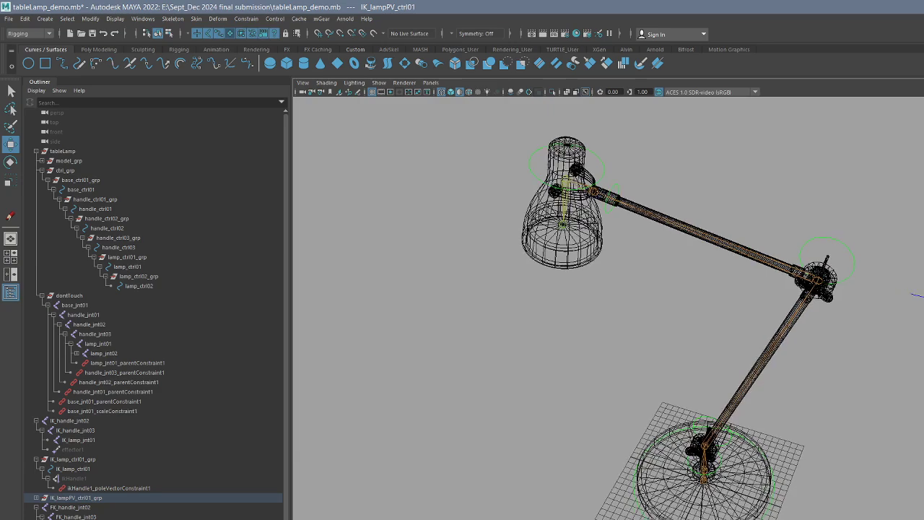
pyautogui.moveTo(923, 316); pyautogui.dragTo(720, 240)
pyautogui.hotkey('ctrl', 'z')
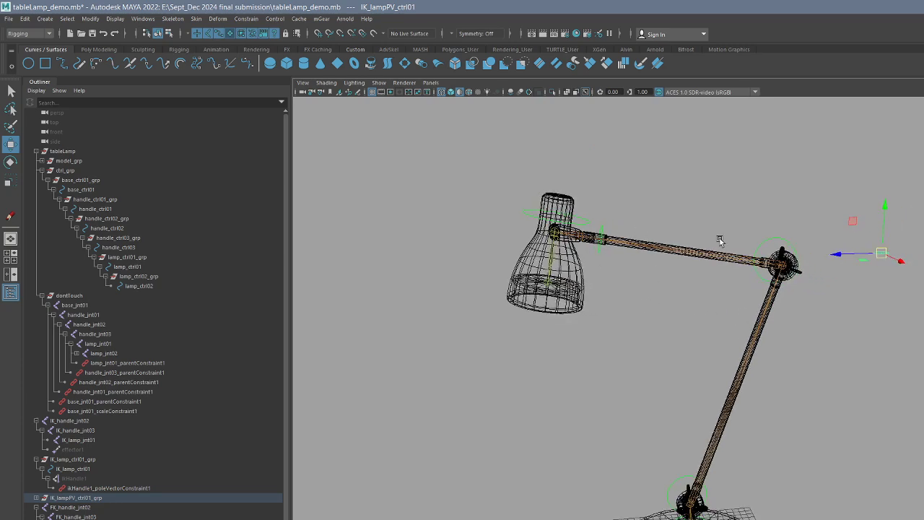
# Step: Examine FK_handle_jnt02, FK_handle_jnt03 and FK_lamp_jnt01 against their matching controls along the arm
pyautogui.keyDown('alt'); pyautogui.moveTo(819, 296); pyautogui.dragTo(665, 346); pyautogui.keyUp('alt')
pyautogui.click(72, 508)
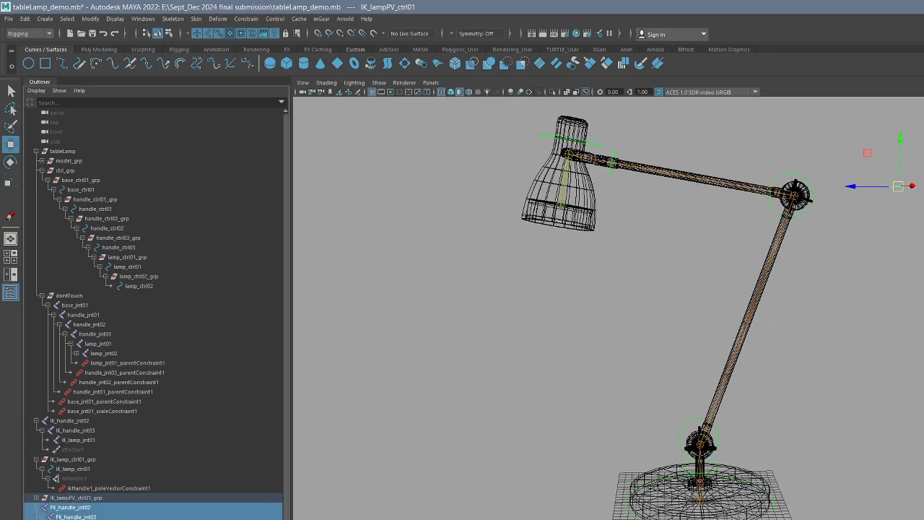
pyautogui.keyDown('alt'); pyautogui.moveTo(725, 490); pyautogui.dragTo(728, 393, button='middle'); pyautogui.keyUp('alt')
pyautogui.scroll(3, 728, 392)
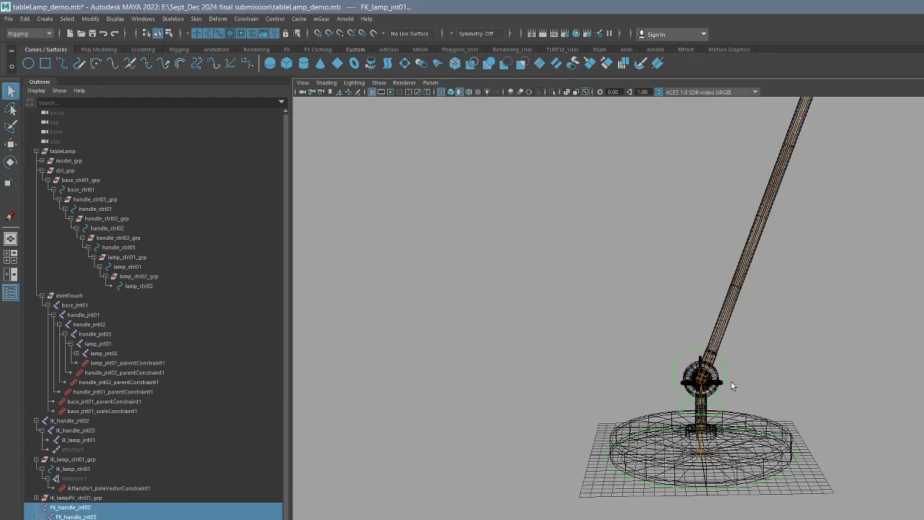
pyautogui.click(737, 379)
pyautogui.click(73, 510)
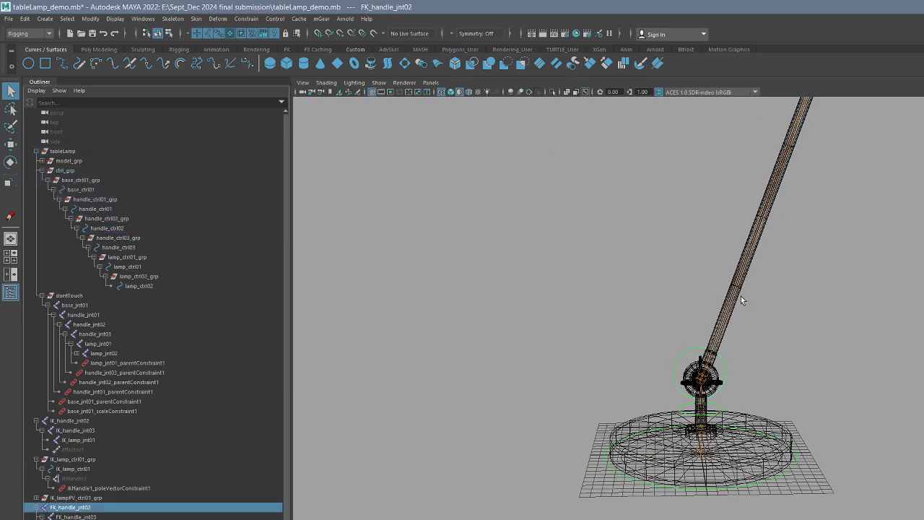
pyautogui.keyDown('alt'); pyautogui.moveTo(740, 247); pyautogui.dragTo(652, 497, button='middle'); pyautogui.keyUp('alt')
pyautogui.click(757, 225)
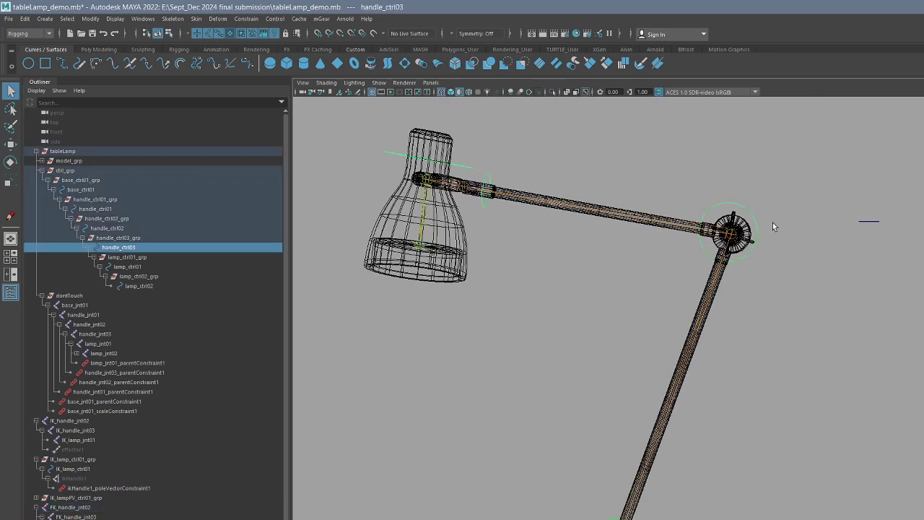
pyautogui.click(75, 517)
pyautogui.keyDown('alt'); pyautogui.moveTo(523, 300); pyautogui.dragTo(540, 352, button='middle'); pyautogui.keyUp('alt')
pyautogui.press('Down')
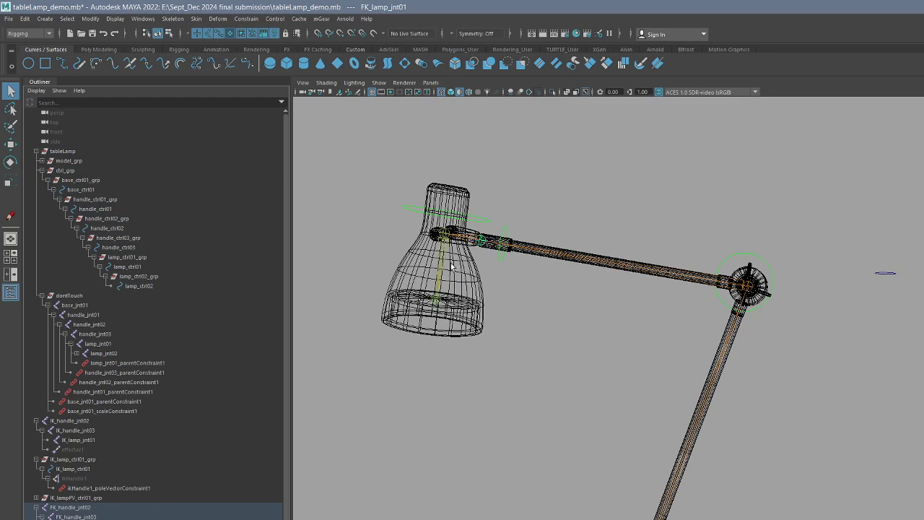
# Step: Examine how handle_jnt02 and handle_jnt03 sit among the lamp arm's overlapping bind, IK and FK joints
pyautogui.click(466, 246)
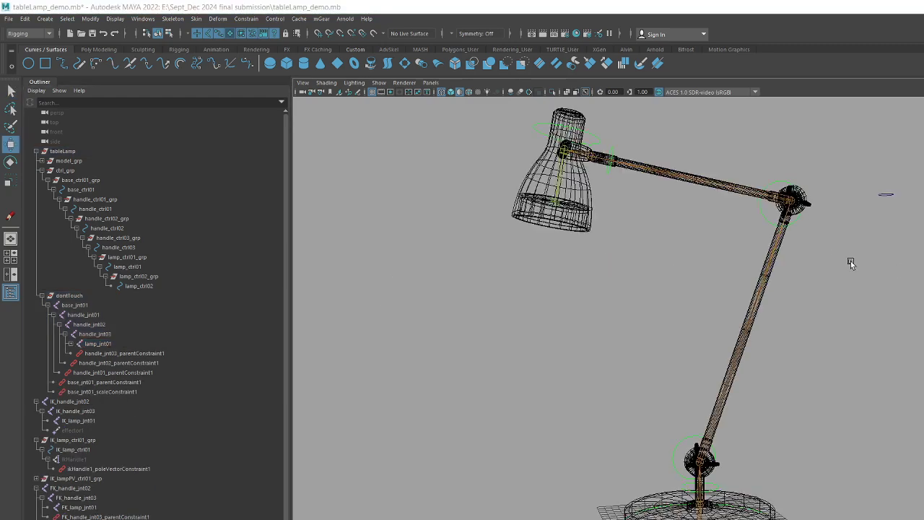
pyautogui.keyDown('alt'); pyautogui.moveTo(851, 261); pyautogui.dragTo(742, 296); pyautogui.keyUp('alt')
pyautogui.click(649, 193)
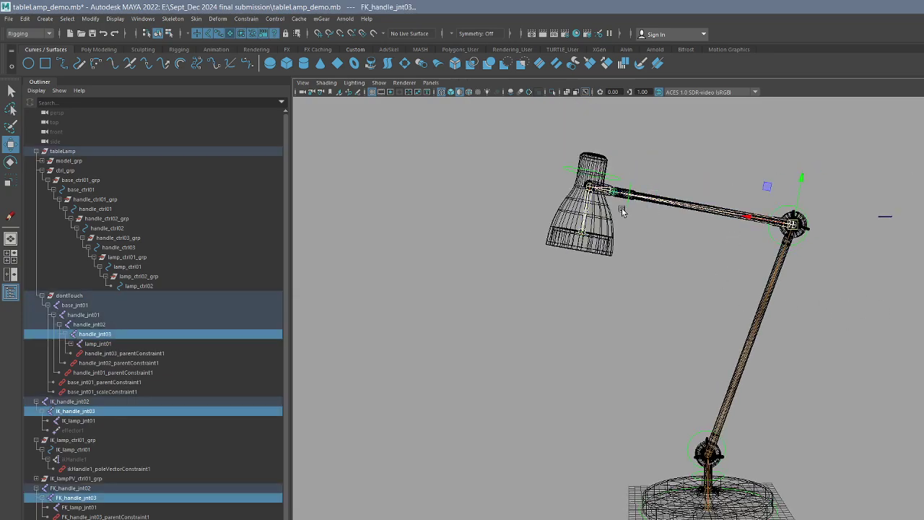
pyautogui.click(621, 208)
pyautogui.click(101, 318)
pyautogui.click(102, 325)
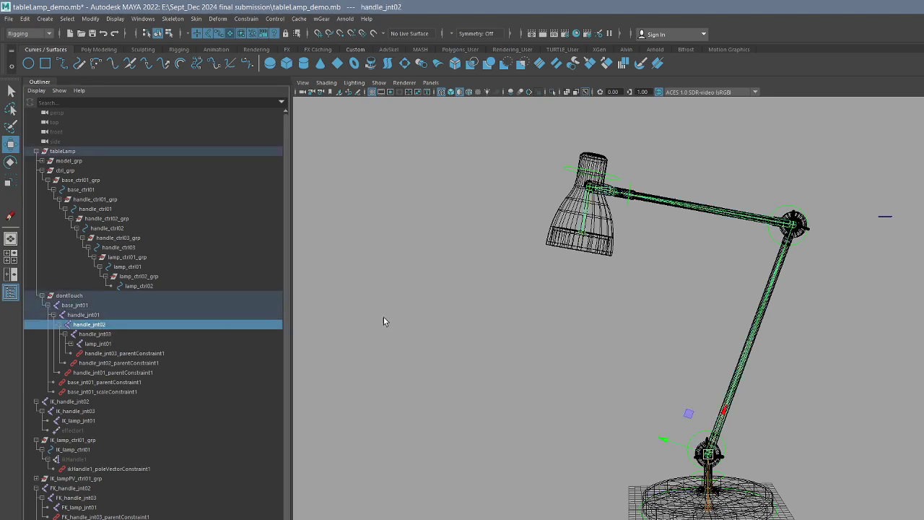
pyautogui.press('q')
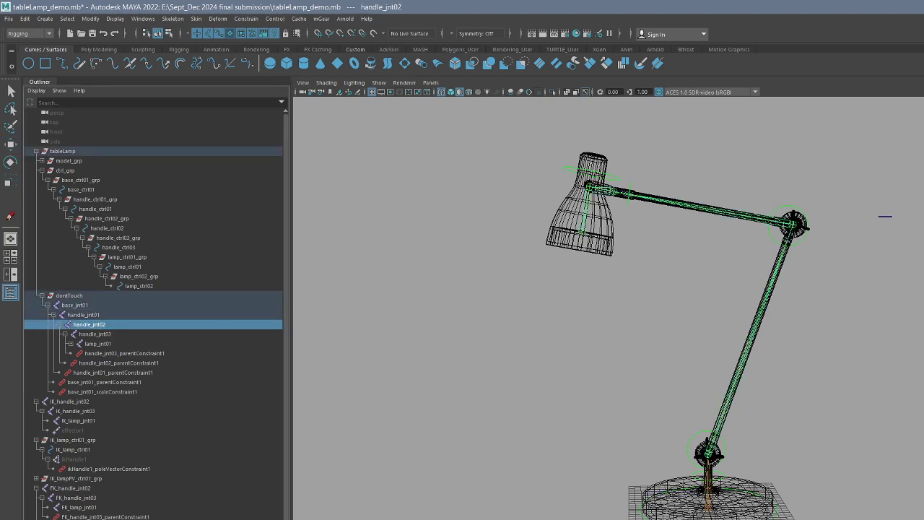
pyautogui.click(101, 335)
pyautogui.press('w')
pyautogui.press('q')
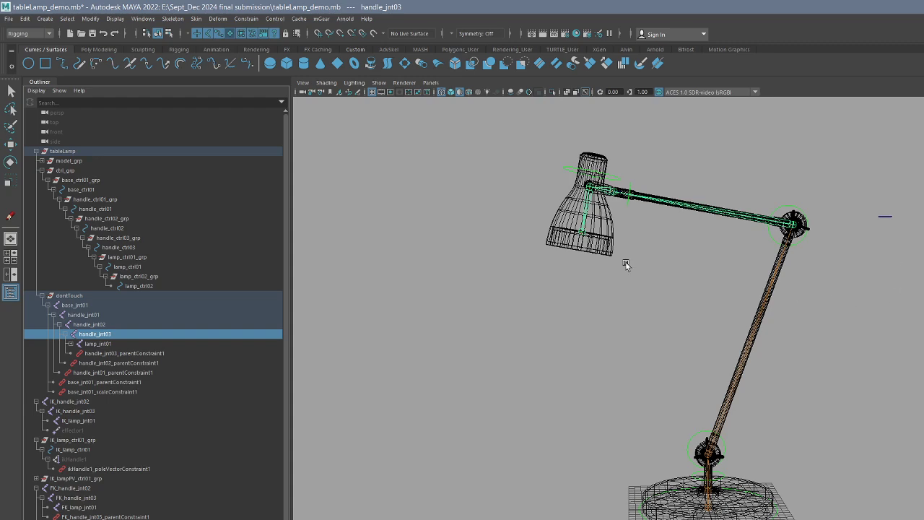
pyautogui.keyDown('alt'); pyautogui.moveTo(640, 269); pyautogui.dragTo(636, 294); pyautogui.keyUp('alt')
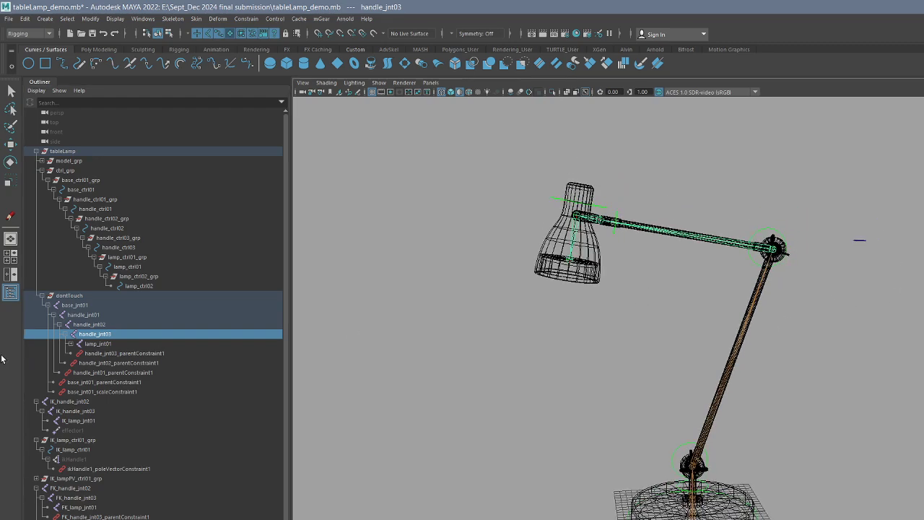
# Step: Enlarge the IK_lamp_ctrl01 curve around the lamp joint by scaling its control points
pyautogui.click(83, 451)
pyautogui.press('w')
pyautogui.press('f')
pyautogui.scroll(-5, 689, 318)
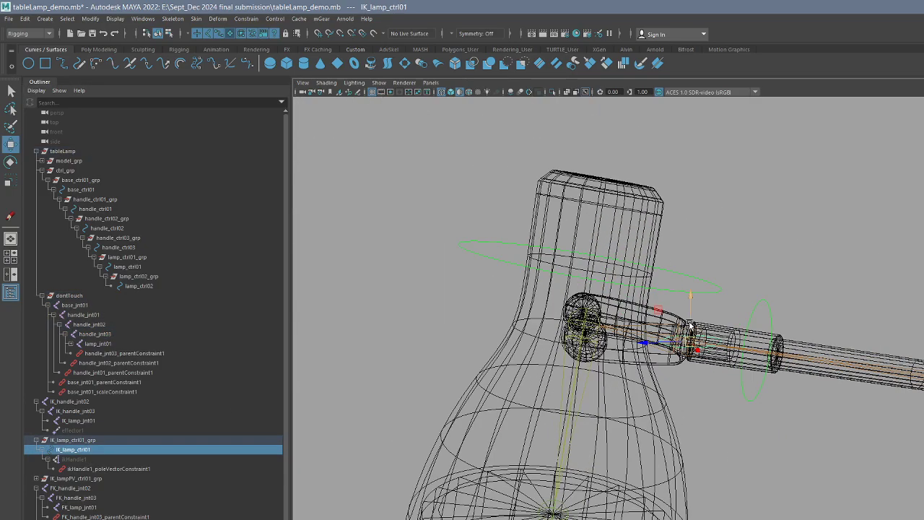
pyautogui.press('F8')
pyautogui.moveTo(630, 325); pyautogui.dragTo(761, 393)
pyautogui.press('r')
pyautogui.moveTo(692, 342); pyautogui.dragTo(788, 409)
pyautogui.press('F8')
pyautogui.keyDown('alt'); pyautogui.moveTo(888, 425); pyautogui.dragTo(923, 432); pyautogui.keyUp('alt')
pyautogui.keyDown('alt'); pyautogui.moveTo(923, 434); pyautogui.dragTo(785, 424, button='middle'); pyautogui.keyUp('alt')
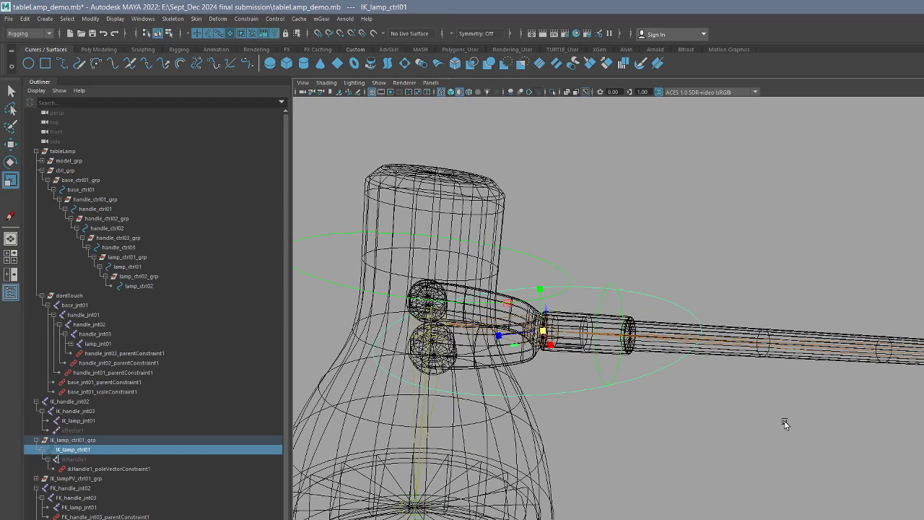
pyautogui.keyDown('alt'); pyautogui.moveTo(786, 424); pyautogui.dragTo(694, 402, button='right'); pyautogui.keyUp('alt')
pyautogui.keyDown('alt'); pyautogui.moveTo(662, 367); pyautogui.dragTo(748, 372, button='right'); pyautogui.keyUp('alt')
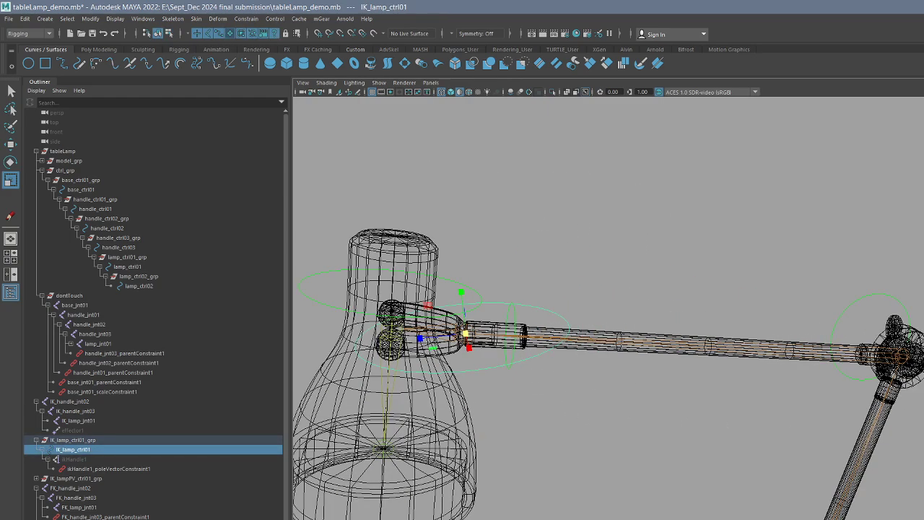
pyautogui.keyDown('alt'); pyautogui.moveTo(903, 276); pyautogui.dragTo(860, 282, button='right'); pyautogui.keyUp('alt')
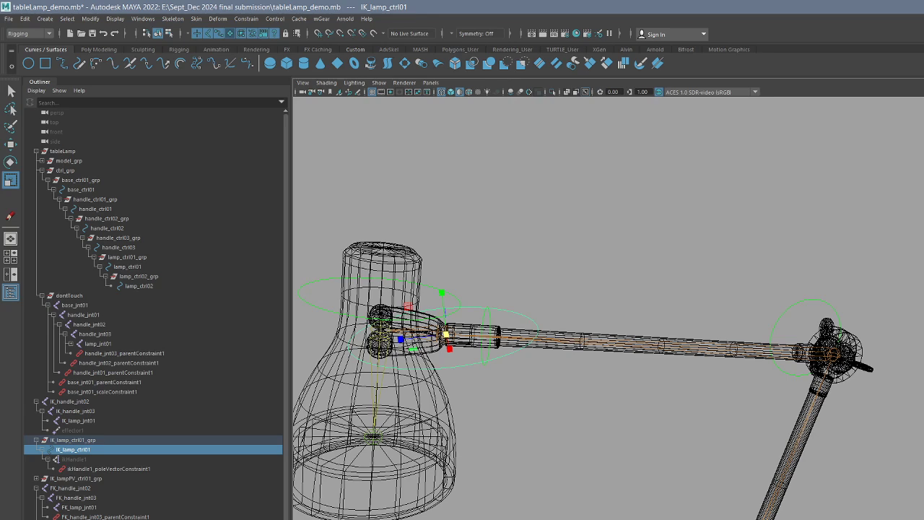
# Step: Try moving the IK_lampPV_ctrl01 pole vector control in different directions, undoing each move
pyautogui.click(897, 283)
pyautogui.keyDown('alt'); pyautogui.moveTo(897, 283); pyautogui.dragTo(871, 274, button='middle'); pyautogui.keyUp('alt')
pyautogui.click(919, 289)
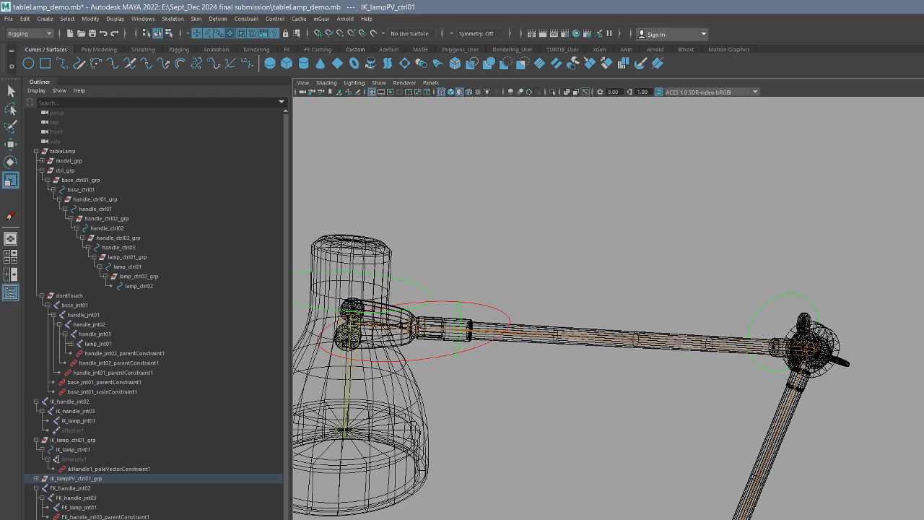
pyautogui.click(886, 404)
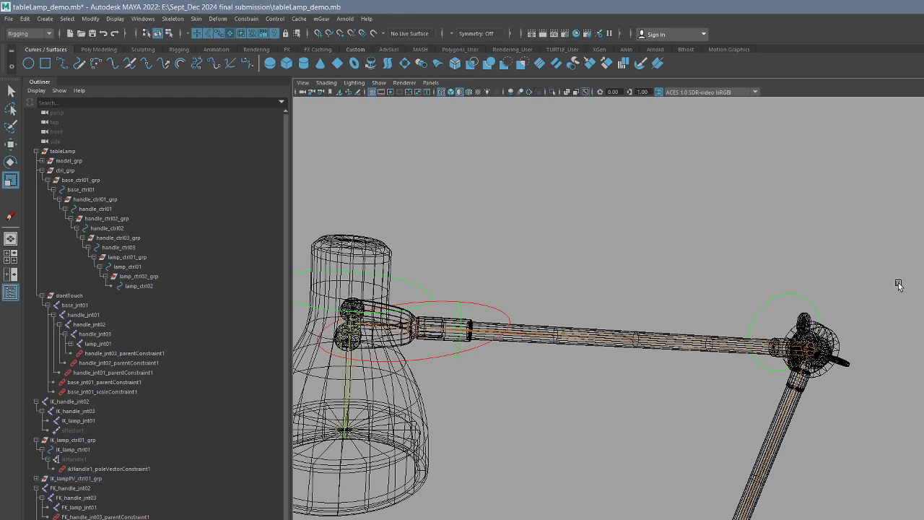
pyautogui.click(921, 290)
pyautogui.scroll(-3, 918, 304)
pyautogui.press('w')
pyautogui.moveTo(899, 316); pyautogui.dragTo(843, 303)
pyautogui.hotkey('ctrl', 'z')
pyautogui.moveTo(793, 245); pyautogui.dragTo(816, 307)
pyautogui.hotkey('ctrl', 'z')
# Step: Switch the viewport to shaded display with the lamp head and upper arm in view
pyautogui.keyDown('alt'); pyautogui.moveTo(661, 359); pyautogui.dragTo(462, 319); pyautogui.keyUp('alt')
pyautogui.scroll(3, 455, 316)
pyautogui.press('q')
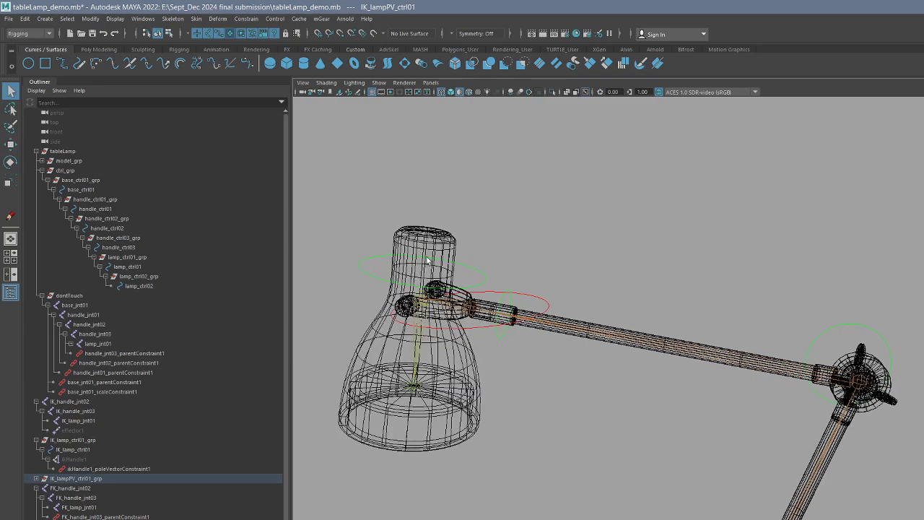
pyautogui.click(497, 297)
pyautogui.keyDown('alt'); pyautogui.moveTo(504, 297); pyautogui.dragTo(462, 361, button='right'); pyautogui.keyUp('alt')
pyautogui.scroll(-5, 462, 362)
pyautogui.press('5')
pyautogui.keyDown('alt'); pyautogui.moveTo(718, 441); pyautogui.dragTo(679, 388, button='middle'); pyautogui.keyUp('alt')
pyautogui.click(714, 372)
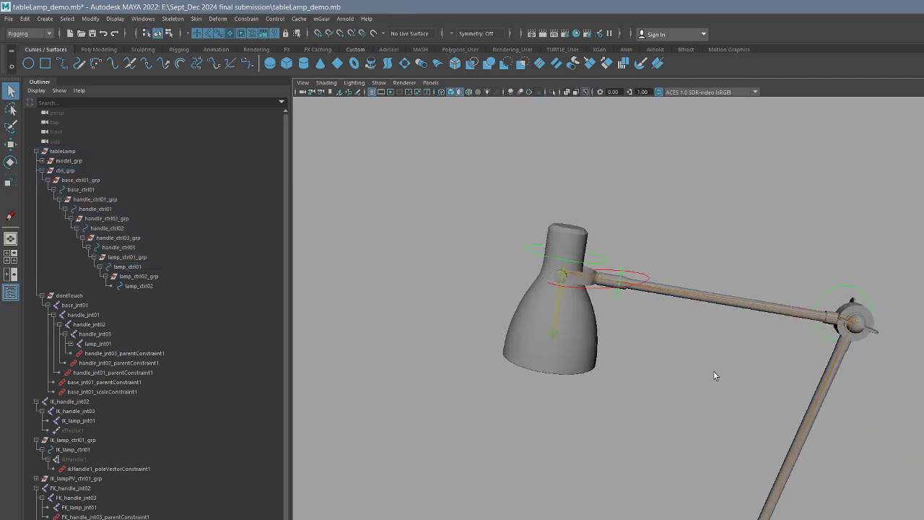
# Step: Parent-constrain lamp_ctrl01_grp to both IK_lamp_ctrl01 and handle_ctrl03
pyautogui.click(644, 274)
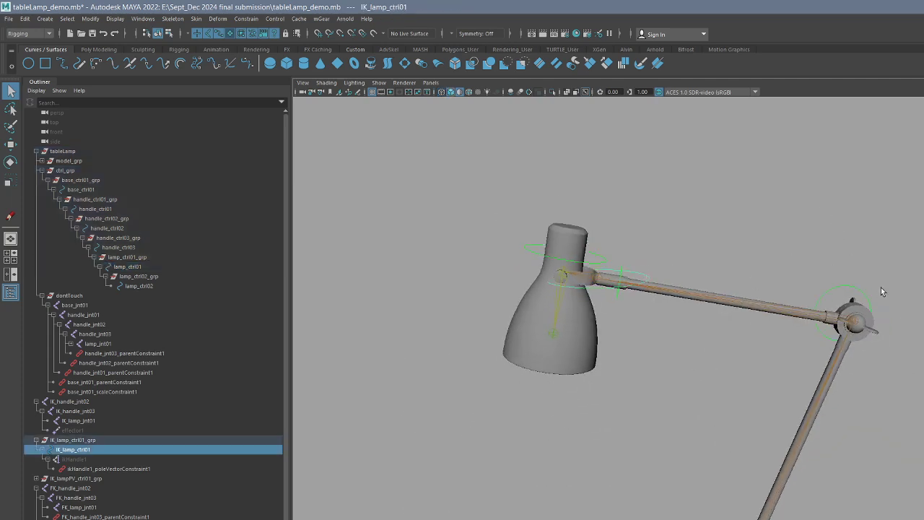
pyautogui.keyDown('ctrl'); pyautogui.click(127, 257); pyautogui.keyUp('ctrl')
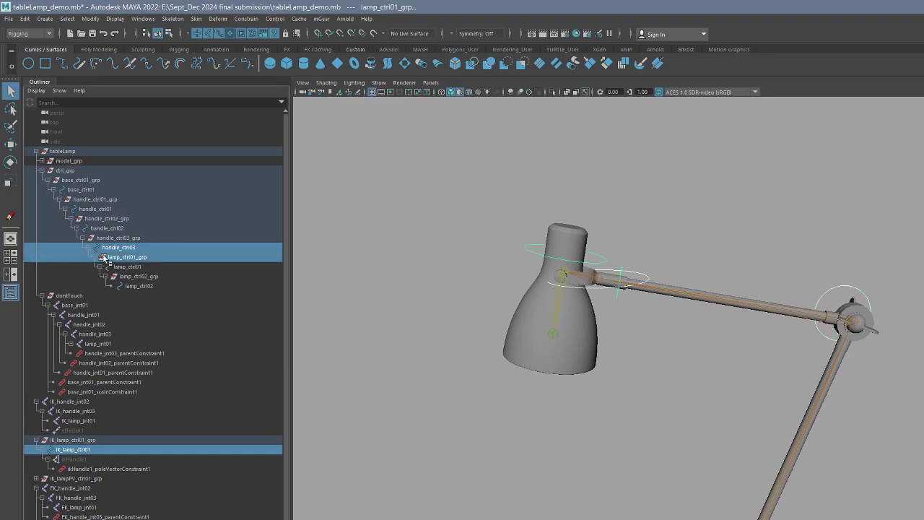
pyautogui.click(246, 18)
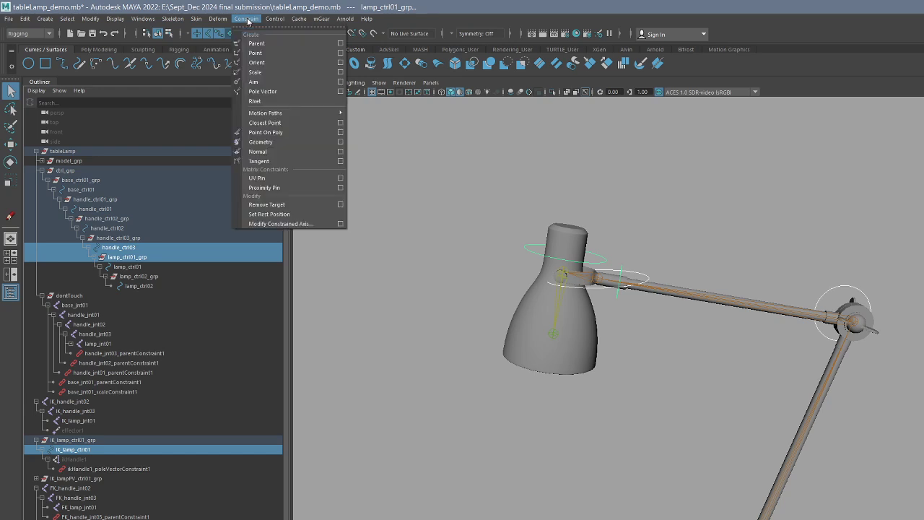
pyautogui.click(318, 44)
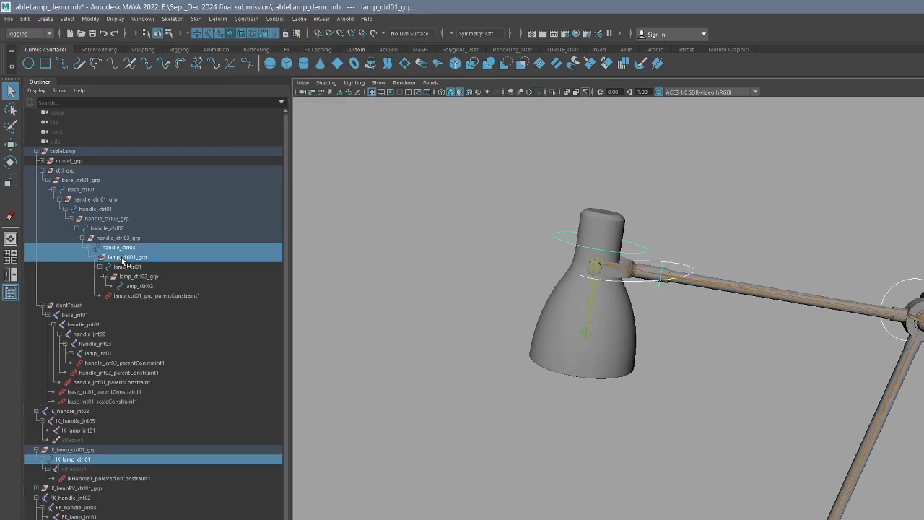
pyautogui.click(124, 258)
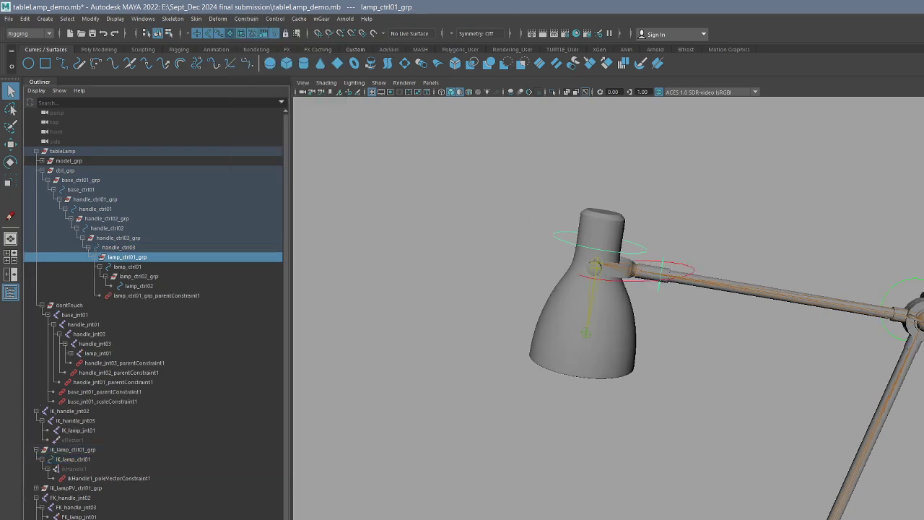
pyautogui.scroll(-5, 730, 311)
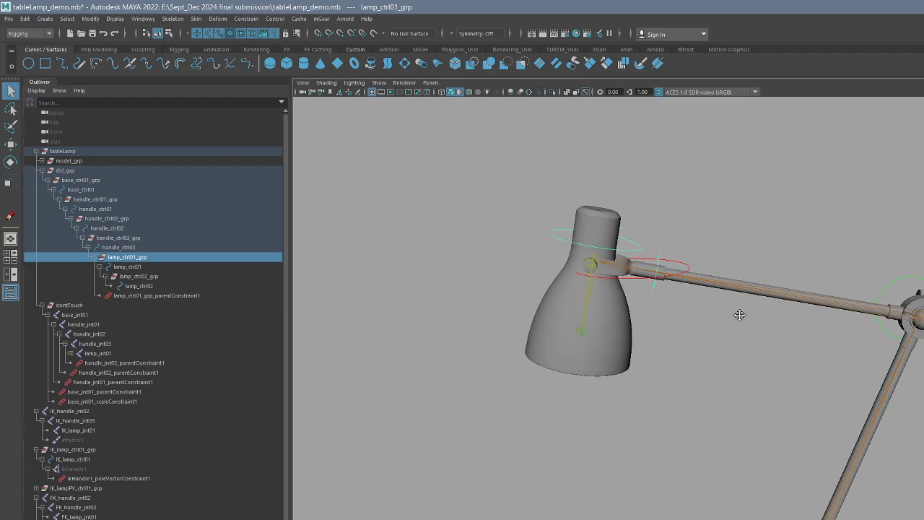
pyautogui.scroll(5, 695, 285)
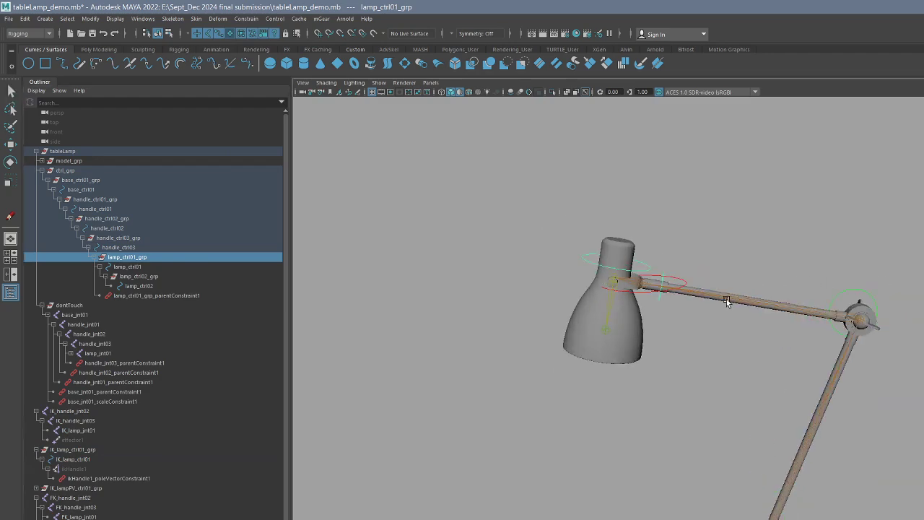
# Step: Test the new constraint by moving IK_lamp_ctrl01 down and away from its rest position
pyautogui.press('q')
pyautogui.click(635, 287)
pyautogui.press('w')
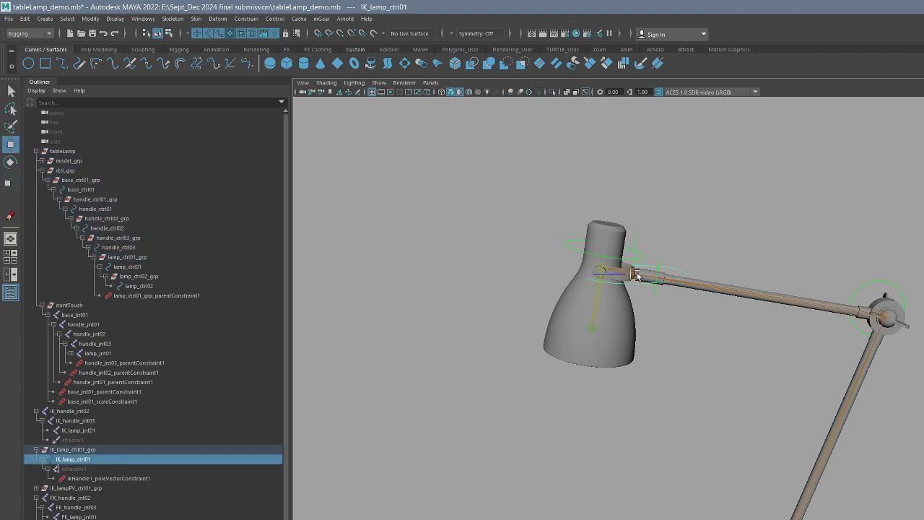
pyautogui.moveTo(640, 274); pyautogui.dragTo(567, 378)
# Step: Switch handle_jnt02 and handle_jnt03 to follow the IK chain instead of the FK chain
pyautogui.press('q')
pyautogui.moveTo(672, 340); pyautogui.dragTo(671, 338)
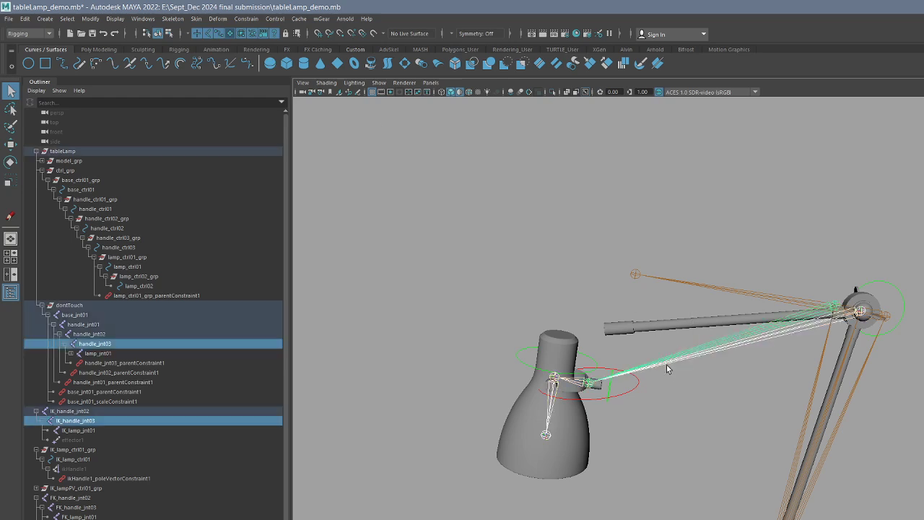
pyautogui.click(663, 331)
pyautogui.keyDown('alt'); pyautogui.moveTo(768, 357); pyautogui.dragTo(771, 345); pyautogui.keyUp('alt')
pyautogui.click(709, 346)
pyautogui.click(89, 334)
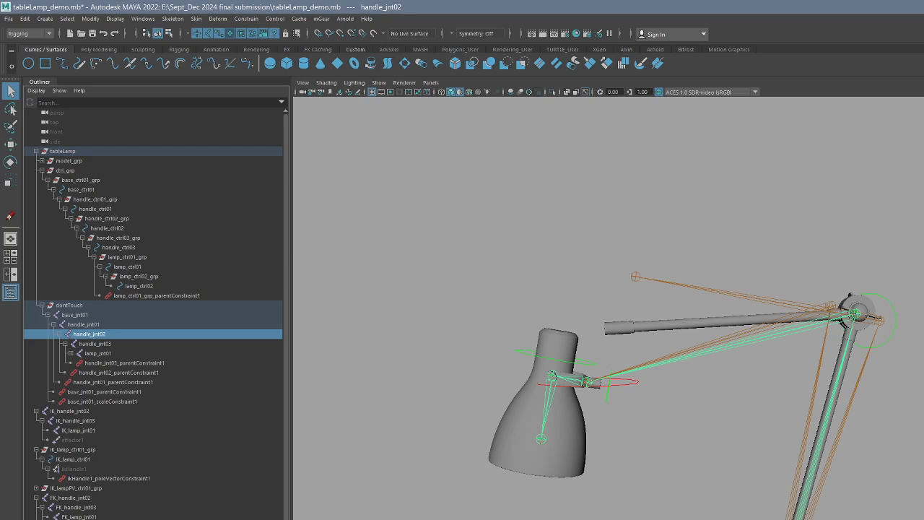
pyautogui.press('Return')
pyautogui.click(95, 345)
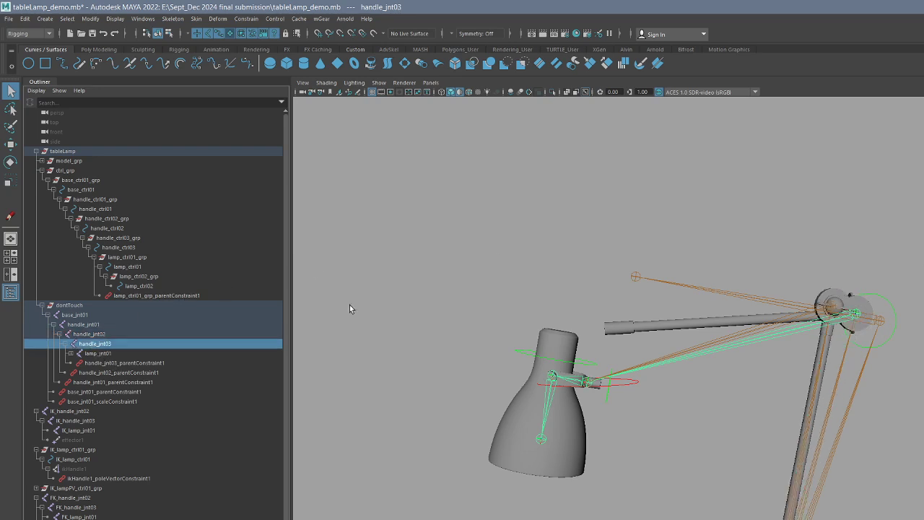
pyautogui.press('Return')
pyautogui.click(758, 403)
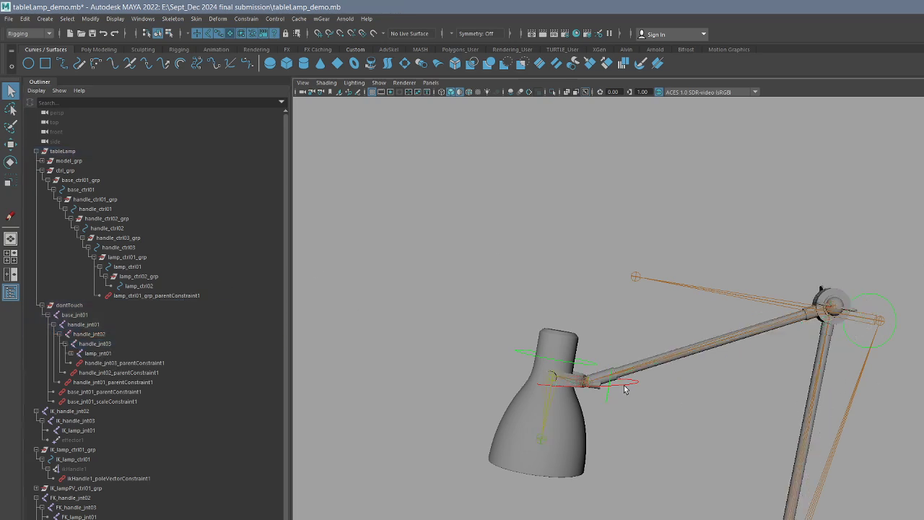
# Step: Try moving IK_lamp_ctrl01 to check that the arm and lamp head follow, undoing the moves
pyautogui.click(625, 387)
pyautogui.press('w')
pyautogui.moveTo(585, 380); pyautogui.dragTo(595, 402)
pyautogui.hotkey('ctrl', 'z')
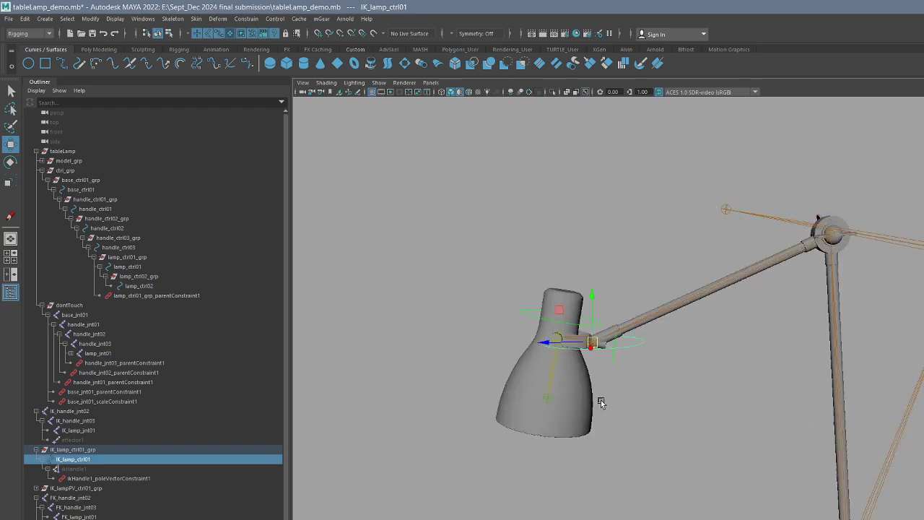
pyautogui.moveTo(595, 345); pyautogui.dragTo(721, 235)
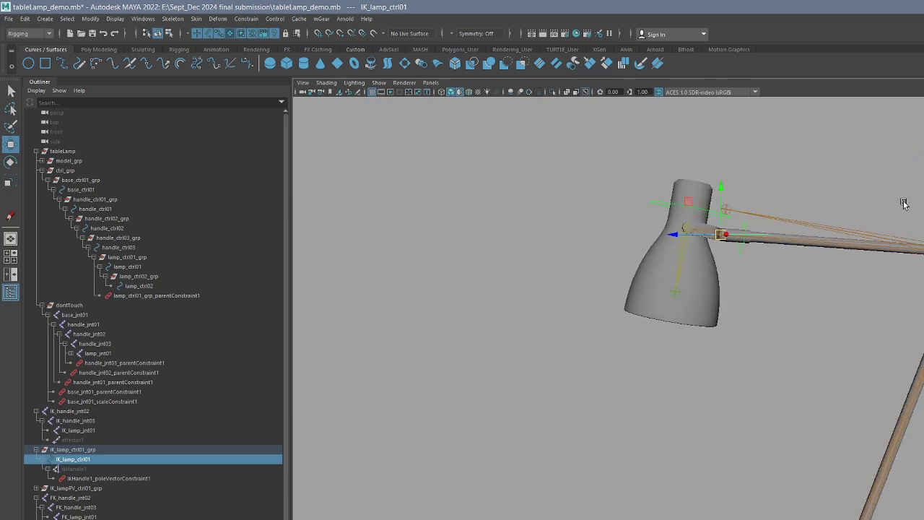
pyautogui.hotkey('ctrl', 'z')
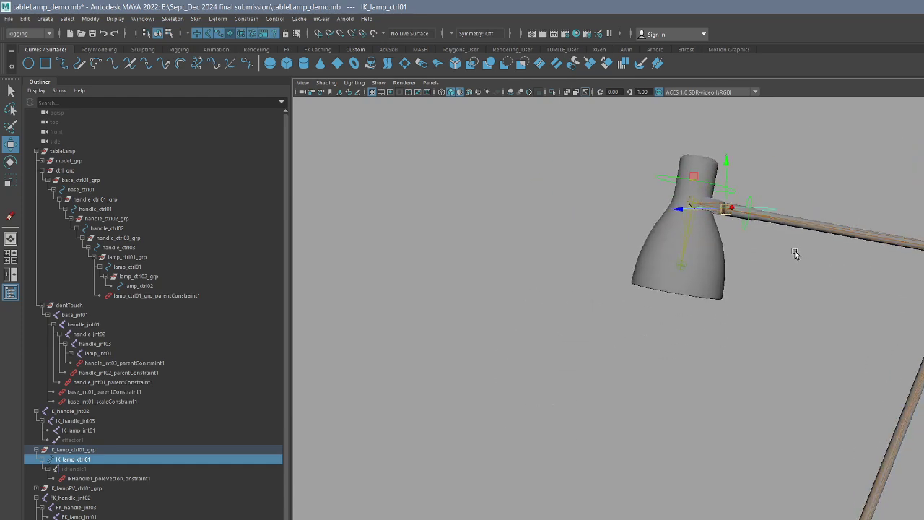
# Step: Move IK_lamp_ctrl01 again while examining the connection between the lamp head and the arm up close
pyautogui.keyDown('alt'); pyautogui.moveTo(698, 316); pyautogui.dragTo(896, 362, button='right'); pyautogui.keyUp('alt')
pyautogui.keyDown('alt'); pyautogui.moveTo(691, 315); pyautogui.dragTo(613, 304, button='middle'); pyautogui.keyUp('alt')
pyautogui.keyDown('alt'); pyautogui.moveTo(613, 304); pyautogui.dragTo(611, 311); pyautogui.keyUp('alt')
pyautogui.keyDown('alt'); pyautogui.moveTo(587, 258); pyautogui.dragTo(473, 309, button='middle'); pyautogui.keyUp('alt')
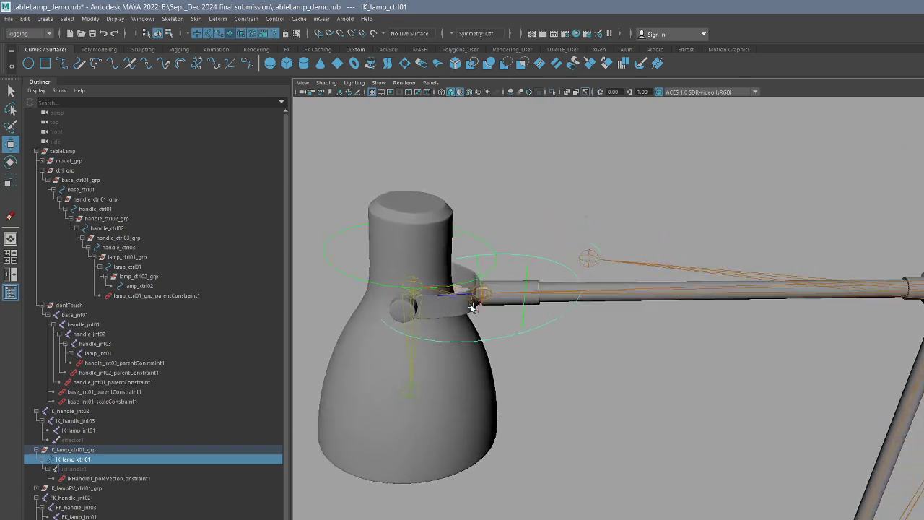
pyautogui.keyDown('alt'); pyautogui.moveTo(473, 308); pyautogui.dragTo(535, 263); pyautogui.keyUp('alt')
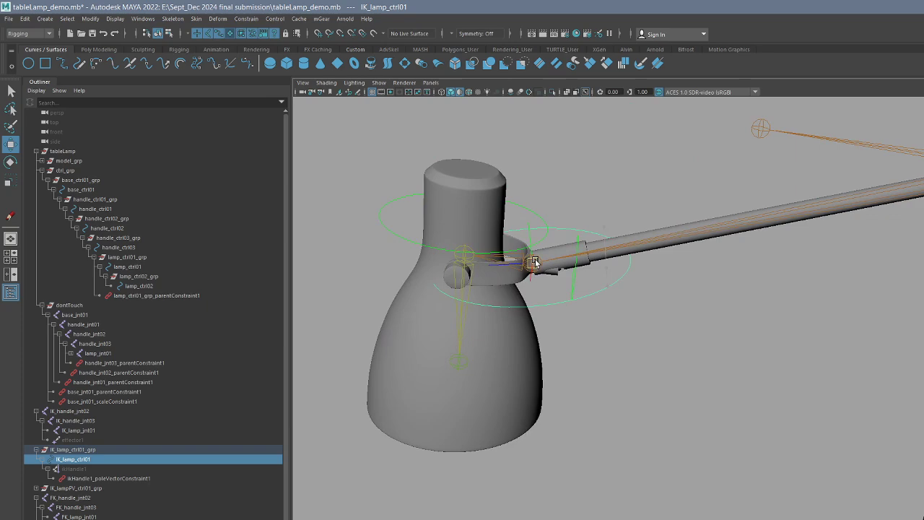
# Step: Inspect lamp_ctrl02_grp, lamp_ctrl01 and lamp_ctrl01_grp_parentConstraint1, and reselect IK_lamp_ctrl01 in a framed view
pyautogui.click(138, 277)
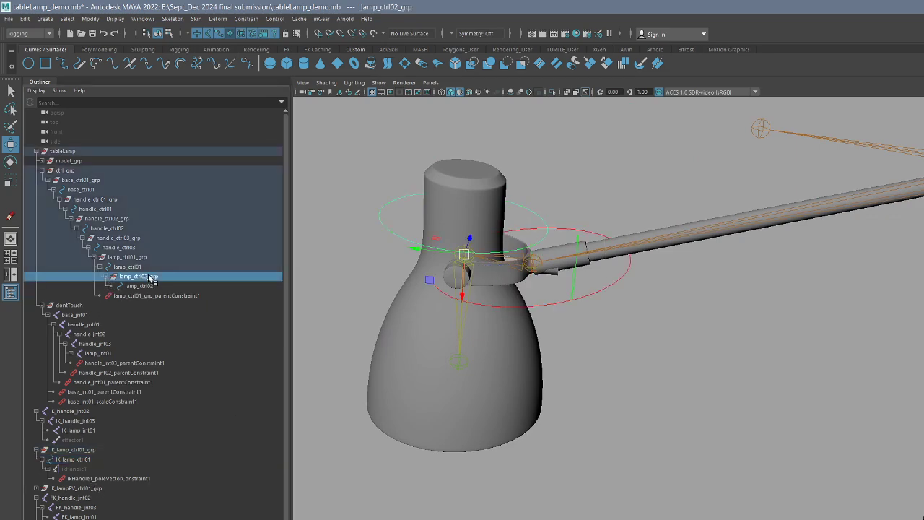
pyautogui.click(154, 295)
pyautogui.click(128, 267)
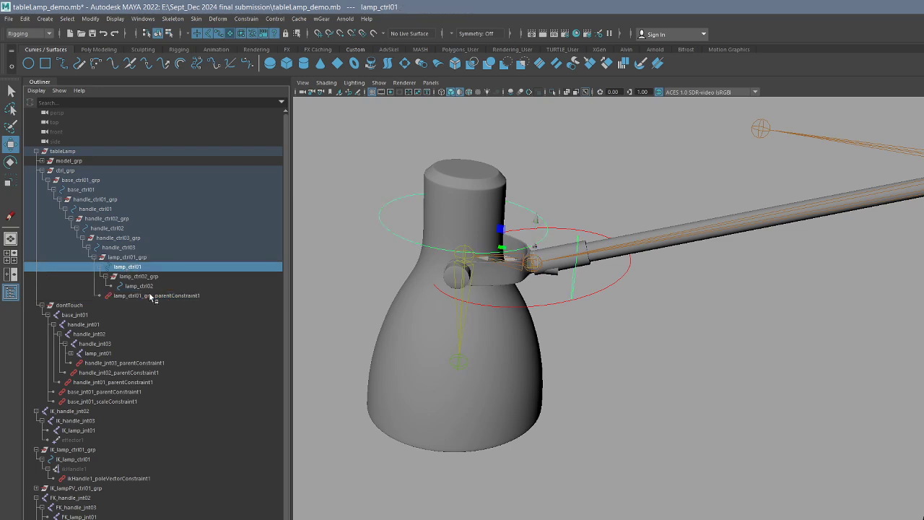
pyautogui.click(153, 295)
pyautogui.press('q')
pyautogui.click(73, 459)
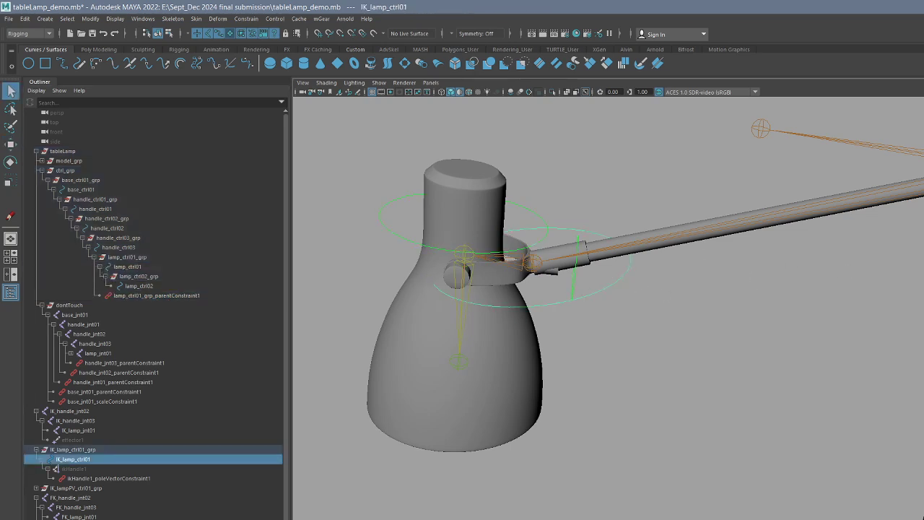
pyautogui.press('f')
pyautogui.press('f')
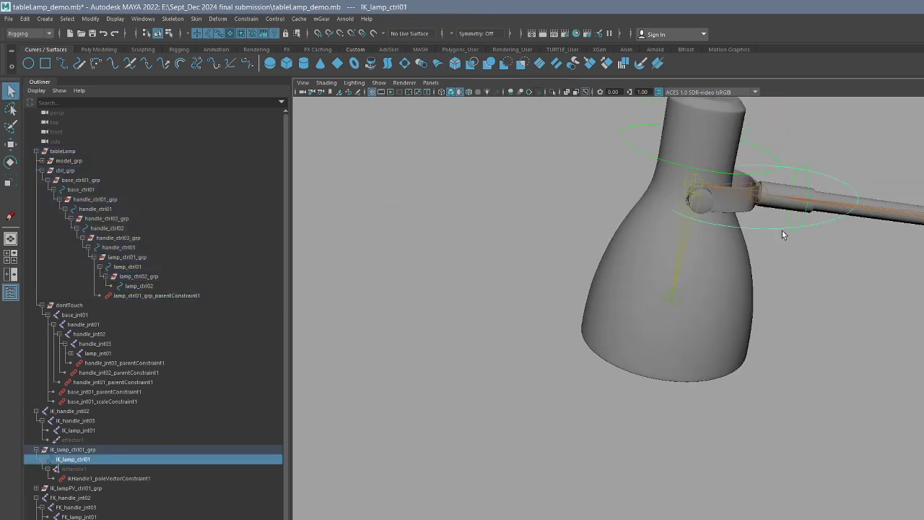
# Step: Check lamp_ctrl01 and its parent group, and try moving IK_lamp_ctrl01 to test how the lamp head follows
pyautogui.click(130, 267)
pyautogui.press('Up')
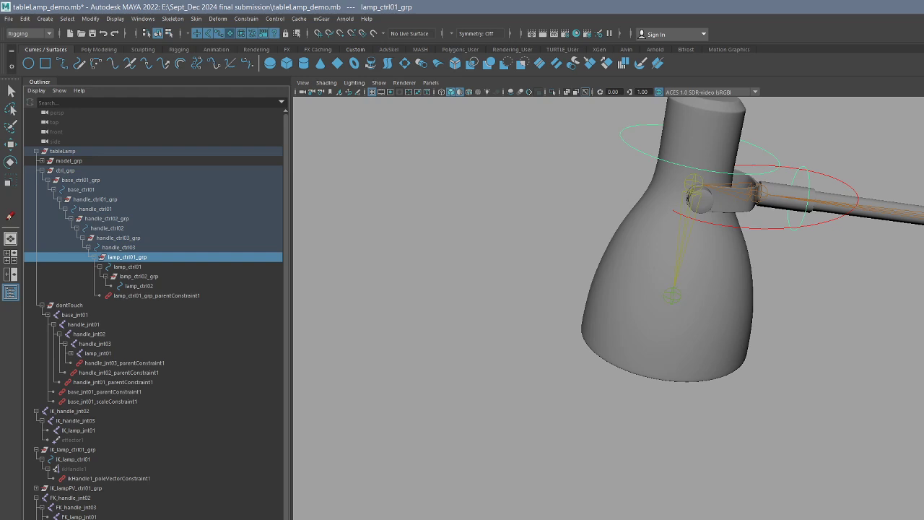
pyautogui.keyDown('alt'); pyautogui.moveTo(770, 236); pyautogui.dragTo(734, 263, button='middle'); pyautogui.keyUp('alt')
pyautogui.click(730, 254)
pyautogui.press('w')
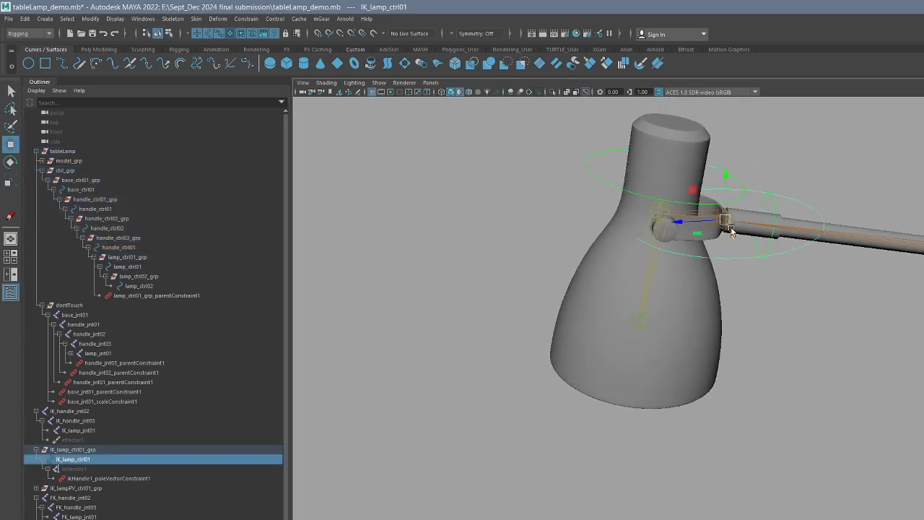
pyautogui.moveTo(727, 223); pyautogui.dragTo(679, 213)
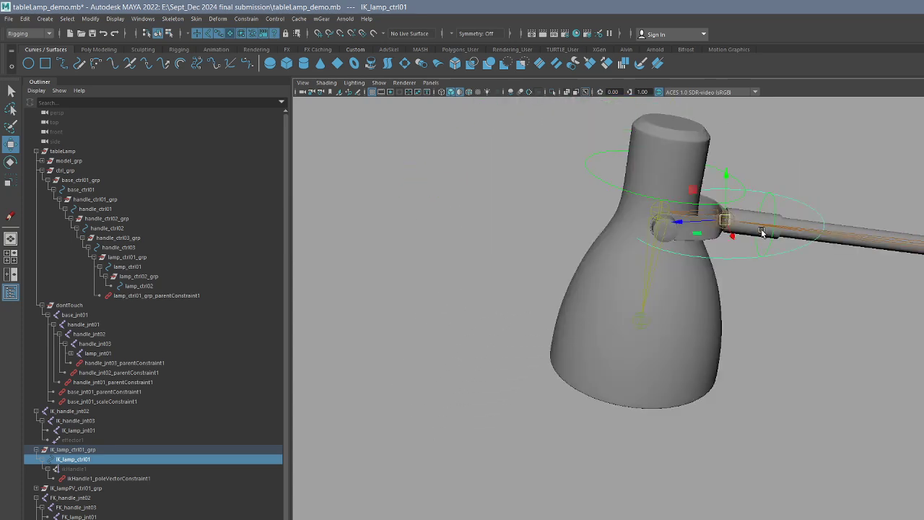
pyautogui.press('q')
# Step: Delete the existing parent constraint under lamp_ctrl01_grp
pyautogui.click(728, 222)
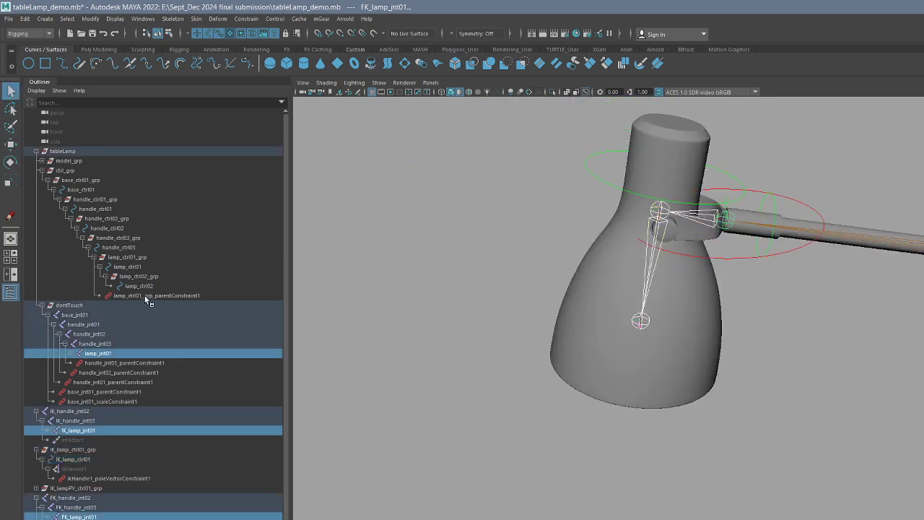
pyautogui.click(256, 295)
pyautogui.press('Delete')
# Step: Parent-constrain lamp_ctrl01_grp to both IK_lamp_jnt01 and FK_lamp_jnt01, and select the new constraint
pyautogui.click(733, 227)
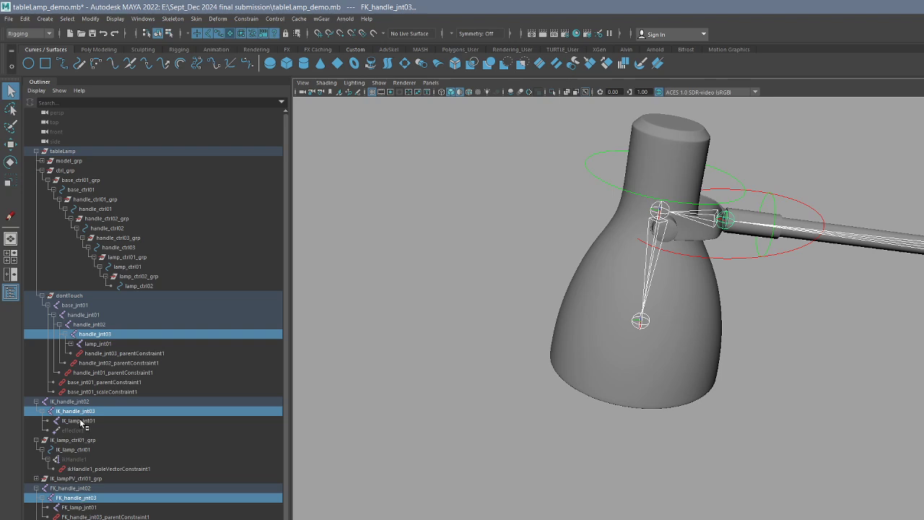
pyautogui.moveTo(94, 422); pyautogui.dragTo(99, 439)
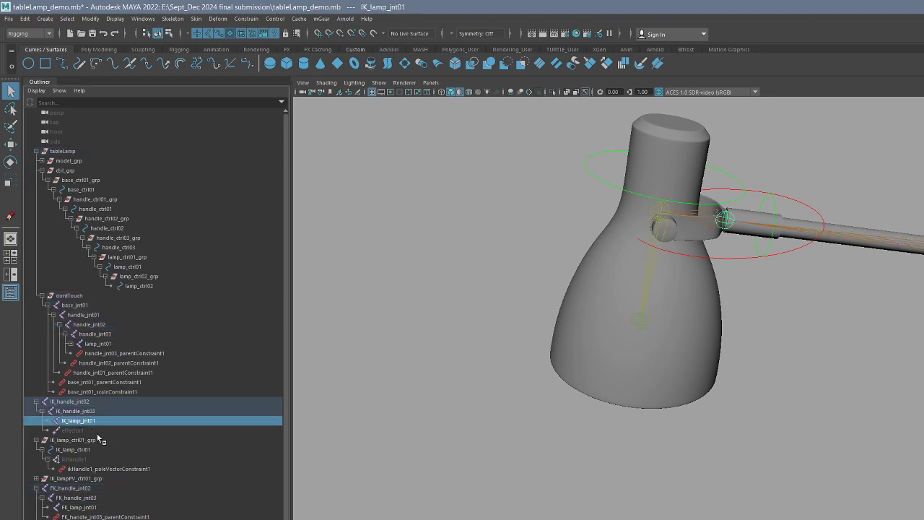
pyautogui.keyDown('ctrl'); pyautogui.click(88, 508); pyautogui.keyUp('ctrl')
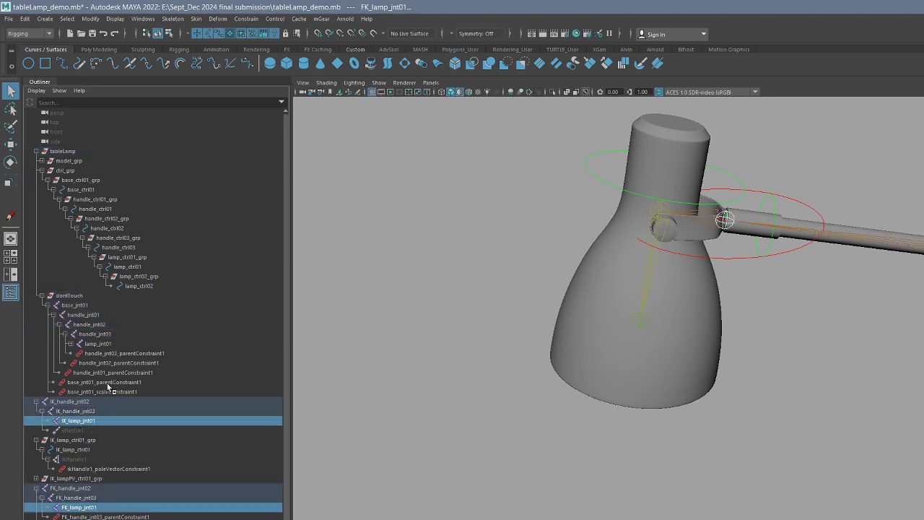
pyautogui.keyDown('ctrl'); pyautogui.click(142, 258); pyautogui.keyUp('ctrl')
pyautogui.press('w')
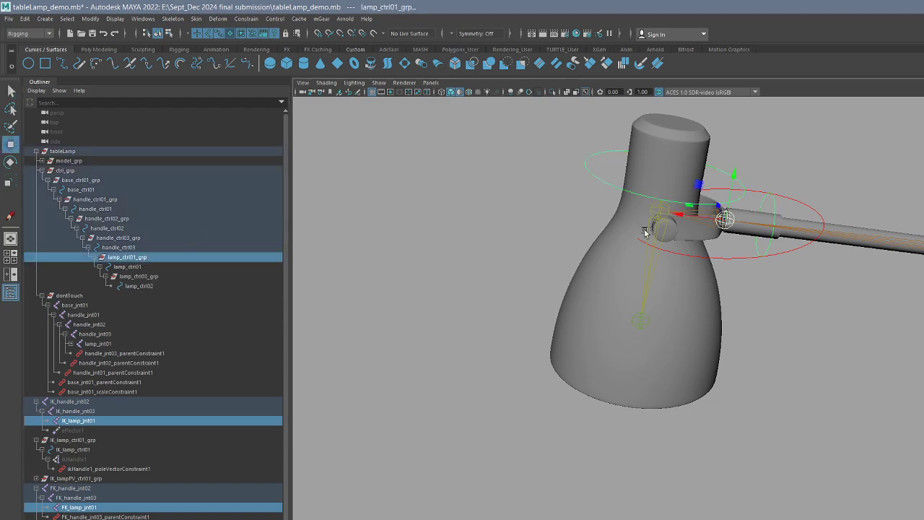
pyautogui.click(246, 19)
pyautogui.click(279, 44)
pyautogui.click(148, 296)
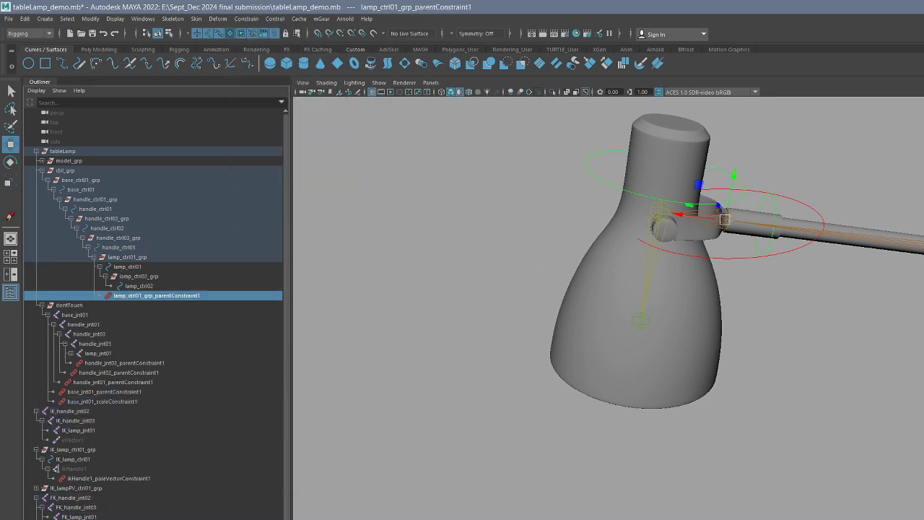
# Step: Try moving IK_lamp_ctrl01 to test the lamp head's new constraint, and undo the last move
pyautogui.press('q')
pyautogui.click(879, 197)
pyautogui.press('w')
pyautogui.moveTo(828, 192); pyautogui.dragTo(805, 212)
pyautogui.moveTo(718, 225); pyautogui.dragTo(677, 218)
pyautogui.hotkey('ctrl', 'z')
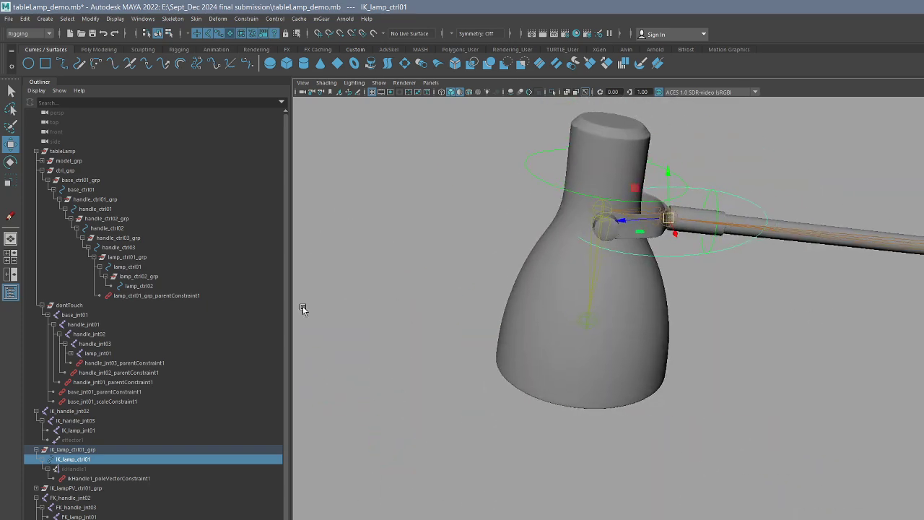
# Step: Review lamp_ctrl01_grp_parentConstraint1, its driver joints IK_lamp_jnt01 and FK_lamp_jnt01, and the constrained lamp_ctrl01_grp
pyautogui.press('q')
pyautogui.click(148, 297)
pyautogui.click(78, 431)
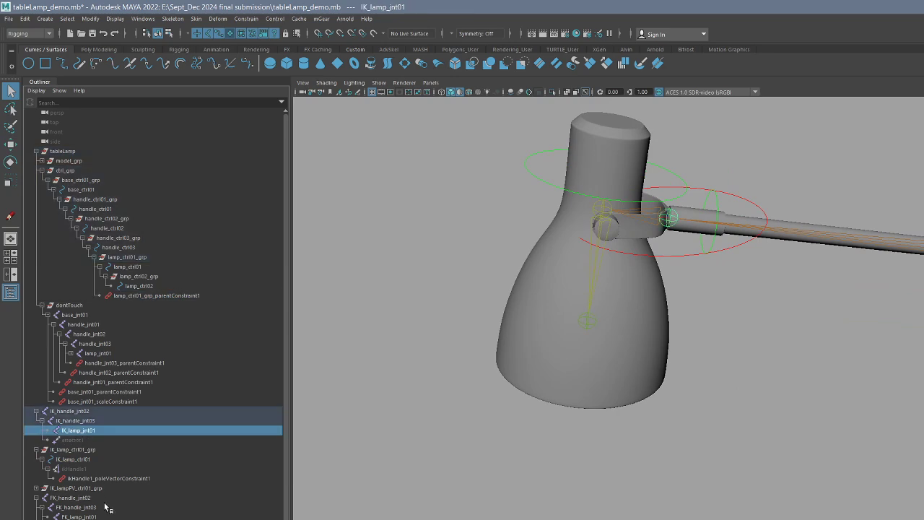
pyautogui.keyDown('ctrl'); pyautogui.click(79, 516); pyautogui.keyUp('ctrl')
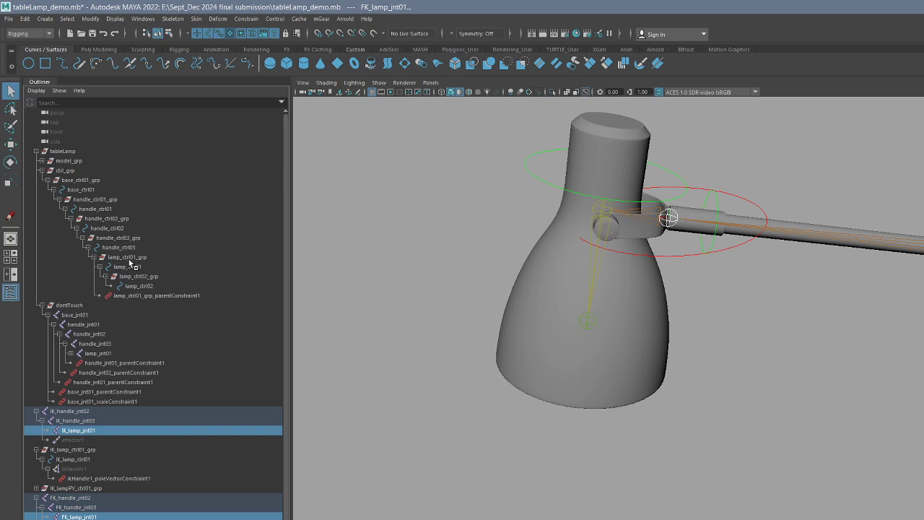
pyautogui.click(127, 258)
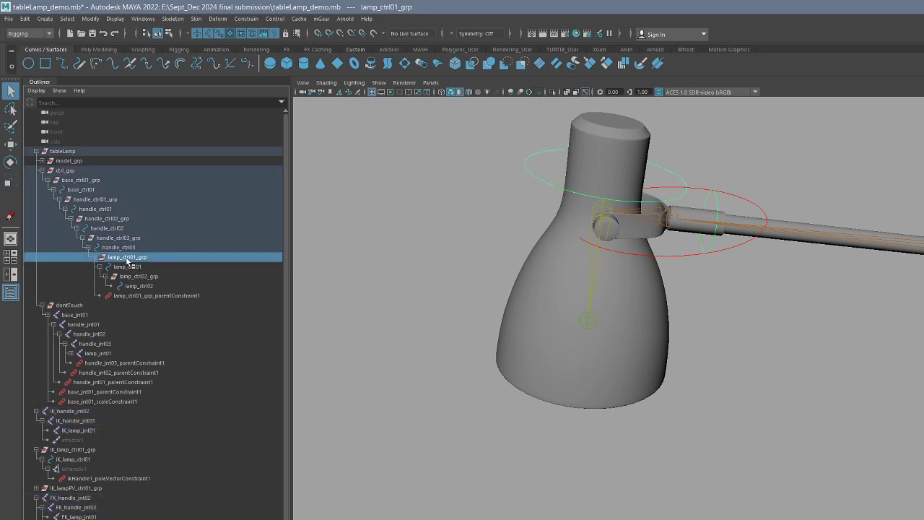
# Step: Try lowering IK_lamp_ctrl01 to check that the lamp head follows the arm, and return it to its starting pose
pyautogui.click(698, 238)
pyautogui.press('w')
pyautogui.moveTo(681, 238); pyautogui.dragTo(572, 432)
pyautogui.keyDown('alt'); pyautogui.moveTo(669, 405); pyautogui.dragTo(596, 435, button='right'); pyautogui.keyUp('alt')
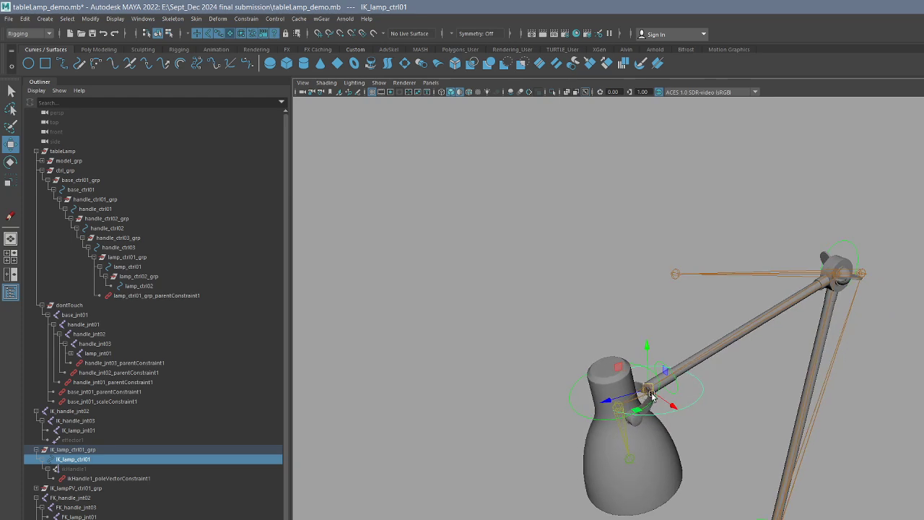
pyautogui.moveTo(650, 395); pyautogui.dragTo(708, 315)
pyautogui.press('q')
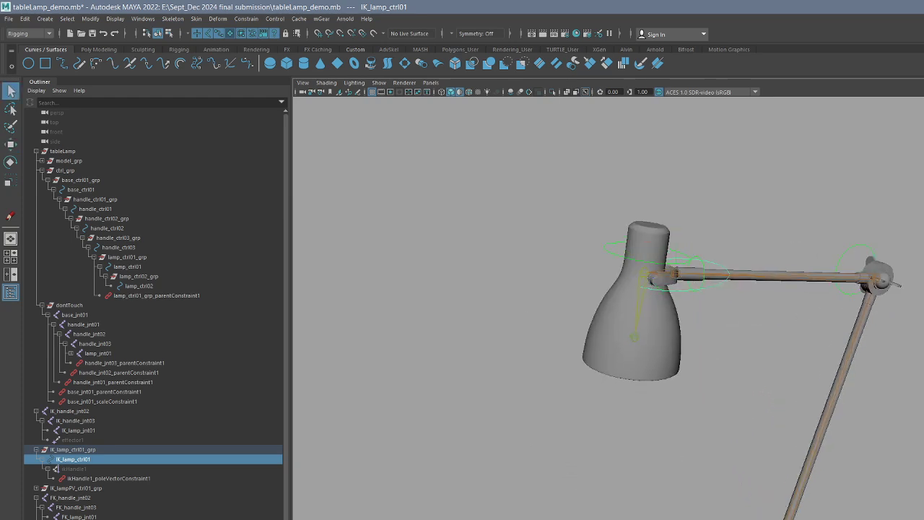
# Step: Switch lamp_ctrl01_grp, handle_jnt03 and handle_jnt02 to follow the FK chain instead of the IK chain
pyautogui.click(139, 296)
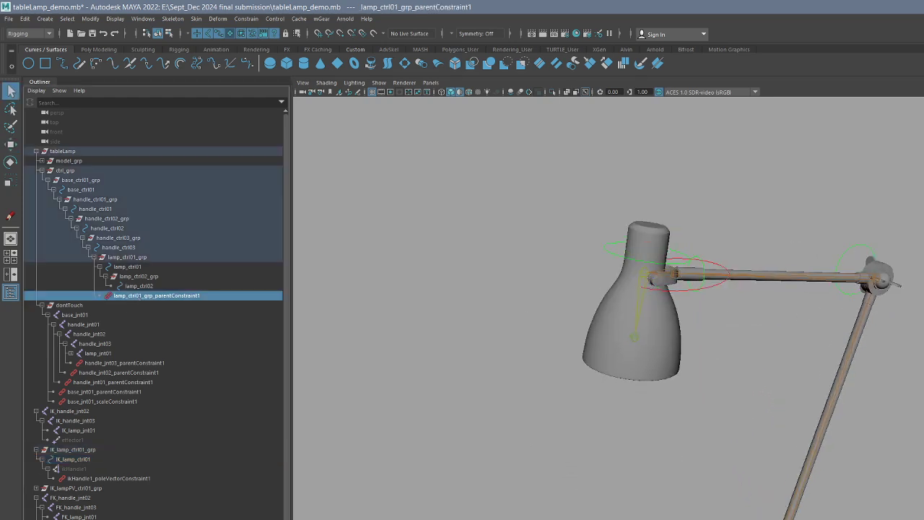
pyautogui.click(95, 344)
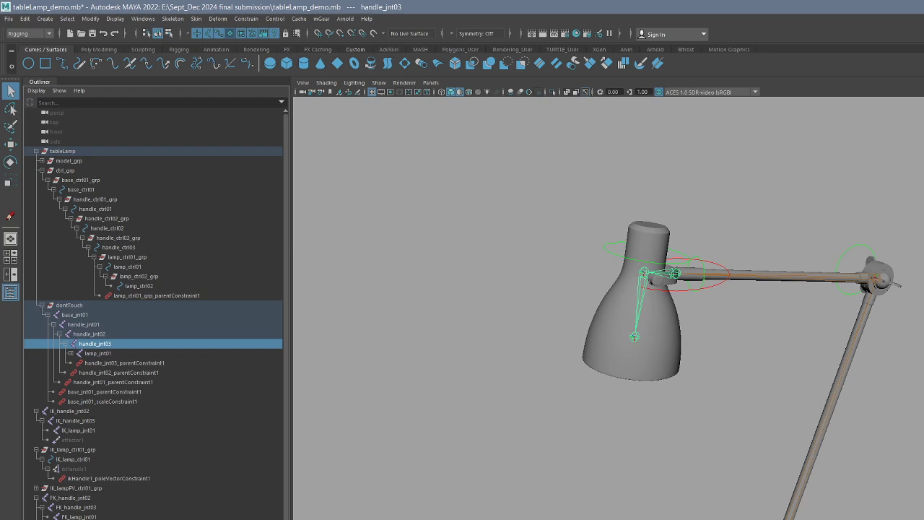
pyautogui.click(91, 334)
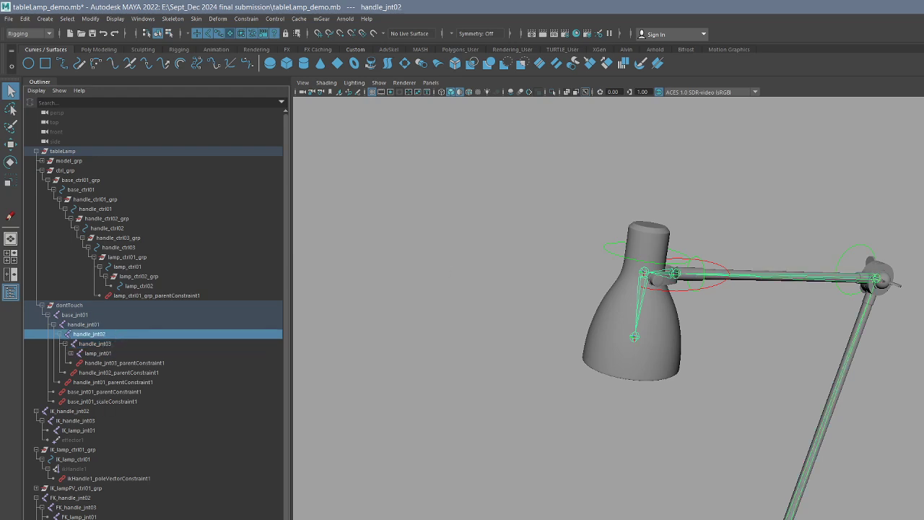
# Step: Try rotating the elbow control handle_ctrl03 and the lamp head control lamp_ctrl01 to test the FK chain
pyautogui.click(888, 237)
pyautogui.click(858, 246)
pyautogui.press('e')
pyautogui.moveTo(848, 253); pyautogui.dragTo(869, 222)
pyautogui.keyDown('alt'); pyautogui.moveTo(869, 222); pyautogui.dragTo(858, 303, button='middle'); pyautogui.keyUp('alt')
pyautogui.keyDown('alt'); pyautogui.moveTo(858, 303); pyautogui.dragTo(781, 257); pyautogui.keyUp('alt')
pyautogui.click(798, 180)
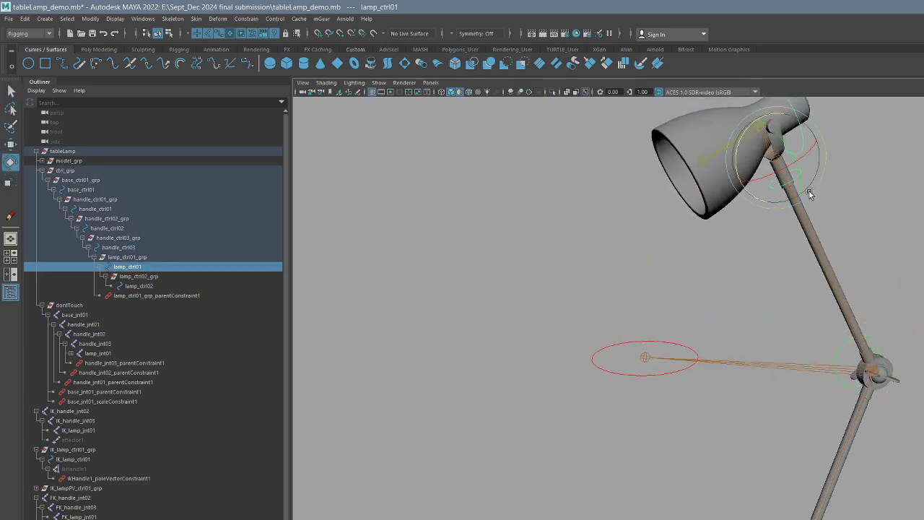
pyautogui.moveTo(809, 192); pyautogui.dragTo(784, 186)
pyautogui.keyDown('alt'); pyautogui.moveTo(787, 287); pyautogui.dragTo(796, 200, button='middle'); pyautogui.keyUp('alt')
pyautogui.press('q')
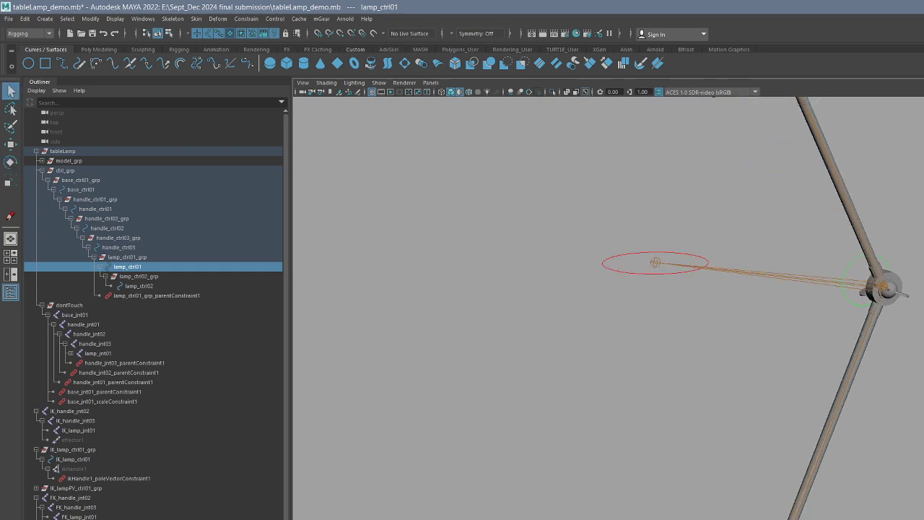
# Step: Try rotating the control at the lower arm joint, and restore the arm and lamp head to their original pose
pyautogui.click(777, 517)
pyautogui.scroll(-3, 764, 501)
pyautogui.press('e')
pyautogui.moveTo(724, 480); pyautogui.dragTo(688, 503)
pyautogui.press('Down')
pyautogui.press('Down')
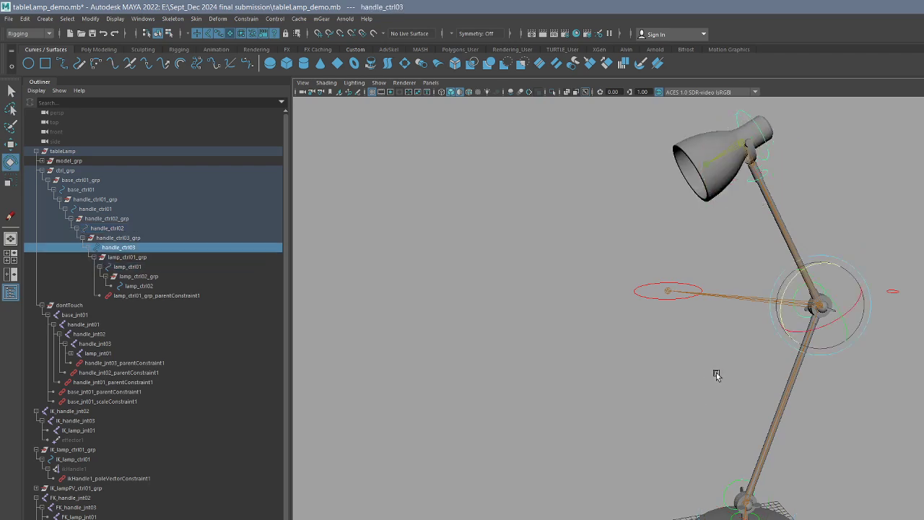
pyautogui.press('q')
pyautogui.keyDown('alt'); pyautogui.moveTo(825, 385); pyautogui.dragTo(731, 398); pyautogui.keyUp('alt')
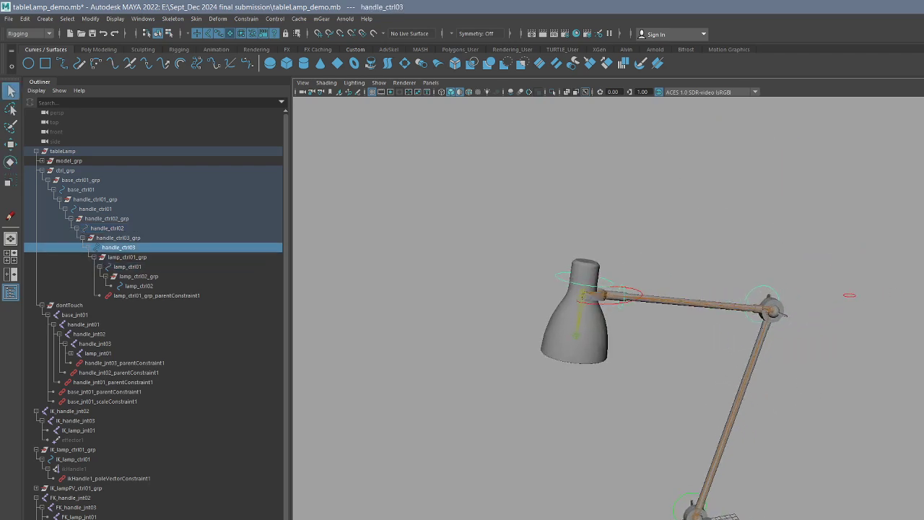
# Step: Review lamp_ctrl01_grp_parentConstraint1 and handle_jnt02 with the lamp head and arm in view
pyautogui.keyDown('alt'); pyautogui.moveTo(710, 404); pyautogui.dragTo(669, 380, button='middle'); pyautogui.keyUp('alt')
pyautogui.scroll(4, 670, 380)
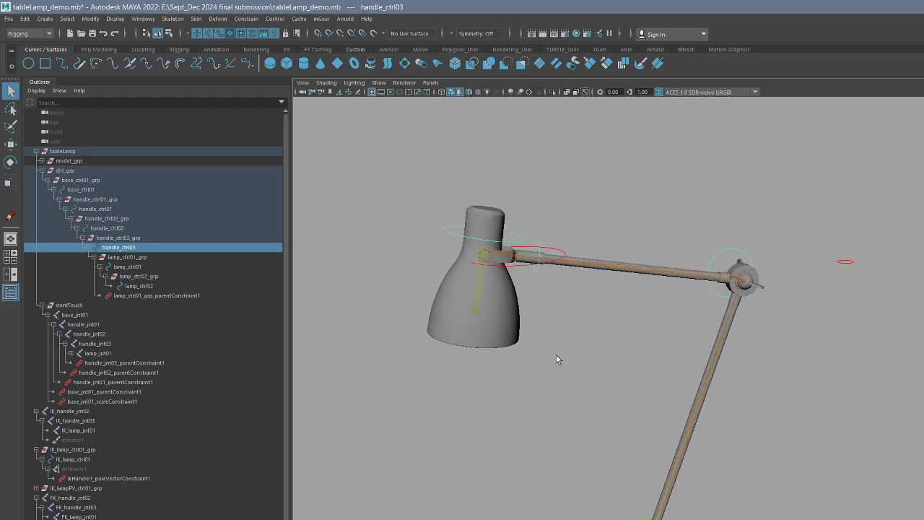
pyautogui.click(150, 295)
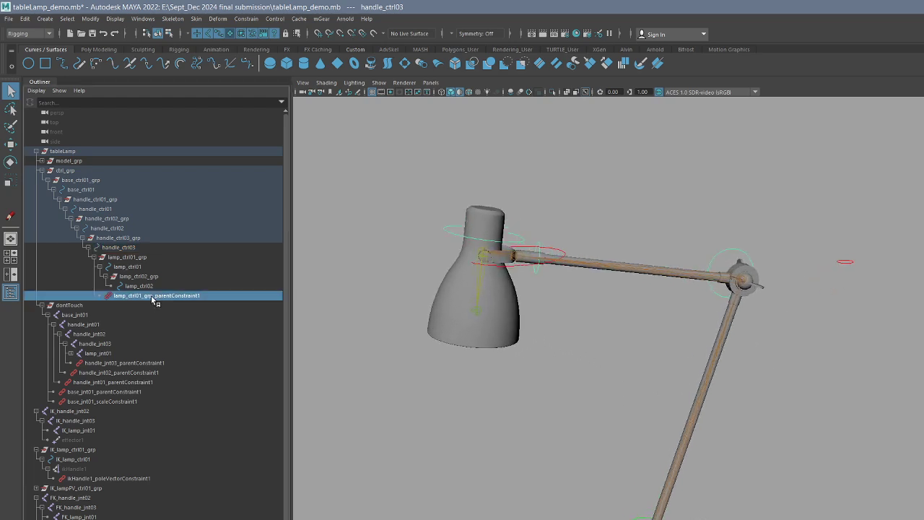
pyautogui.keyDown('alt'); pyautogui.moveTo(648, 356); pyautogui.dragTo(641, 324, button='middle'); pyautogui.keyUp('alt')
pyautogui.click(83, 334)
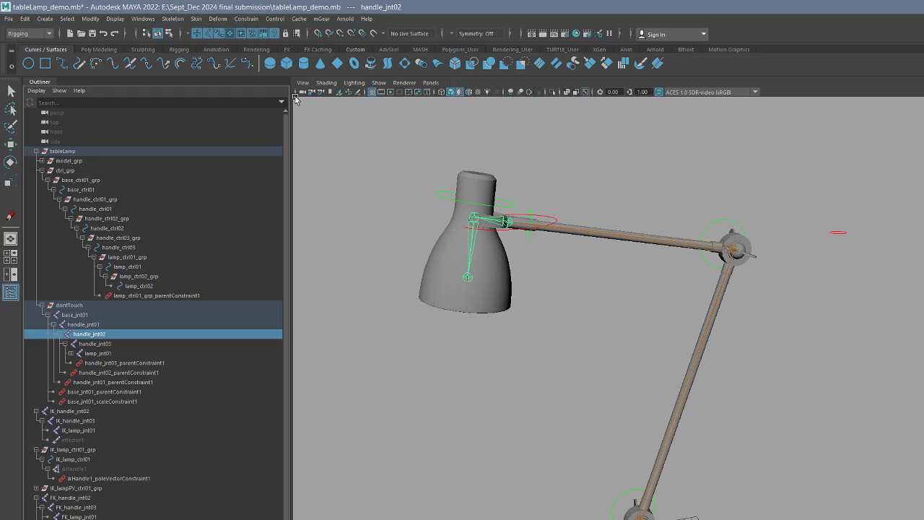
# Step: Start a Grease Pencil annotation and handwrite "off" with a right-pointing arrow beside the elbow joint
pyautogui.click(358, 91)
pyautogui.click(859, 249)
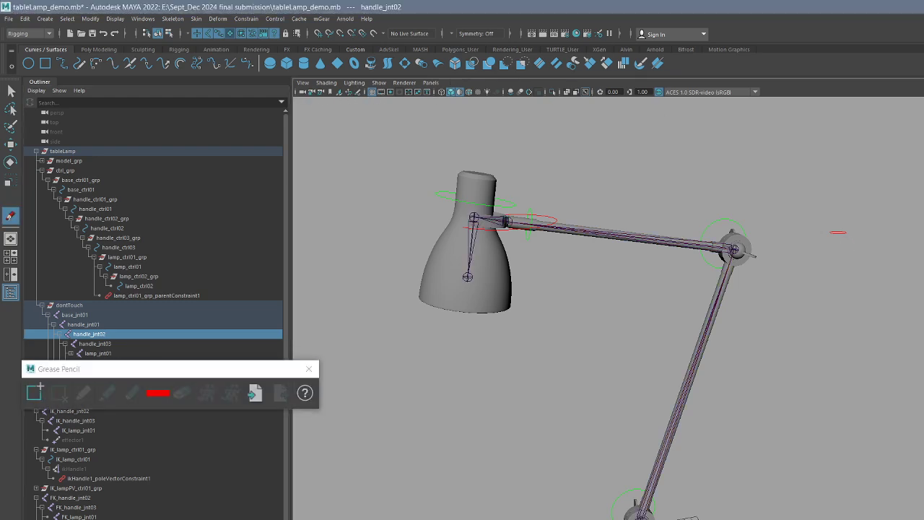
pyautogui.moveTo(842, 265)
pyautogui.mouseDown()
pyautogui.moveTo(891, 263)
pyautogui.moveTo(873, 275)
pyautogui.mouseUp()
pyautogui.moveTo(786, 258); pyautogui.dragTo(786, 275)
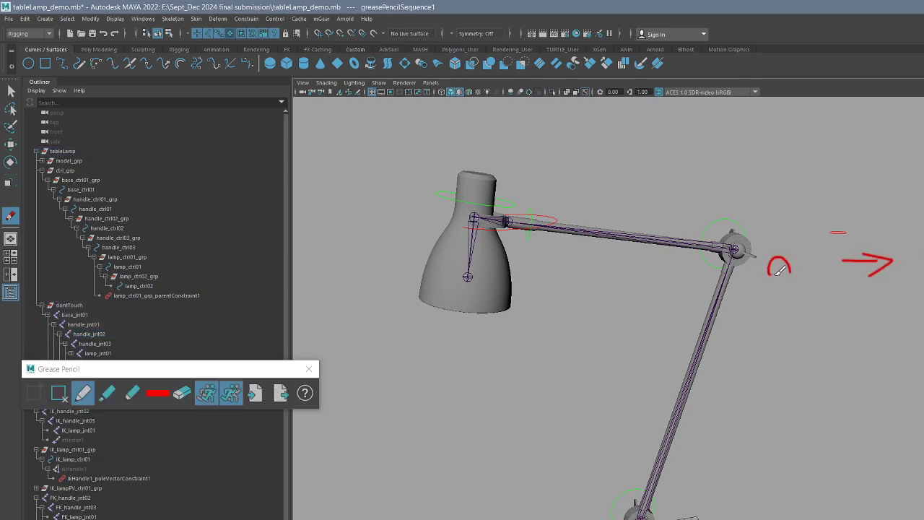
pyautogui.moveTo(805, 243)
pyautogui.mouseDown()
pyautogui.moveTo(798, 272)
pyautogui.moveTo(807, 264)
pyautogui.moveTo(816, 278)
pyautogui.mouseUp()
pyautogui.moveTo(807, 265); pyautogui.dragTo(819, 263)
# Step: Handwrite "on" with a right-pointing arrow below "off", and "constr" beneath it
pyautogui.moveTo(886, 360); pyautogui.dragTo(914, 361)
pyautogui.moveTo(764, 361)
pyautogui.mouseDown()
pyautogui.moveTo(750, 373)
pyautogui.moveTo(764, 361)
pyautogui.mouseUp()
pyautogui.moveTo(781, 353); pyautogui.dragTo(801, 372)
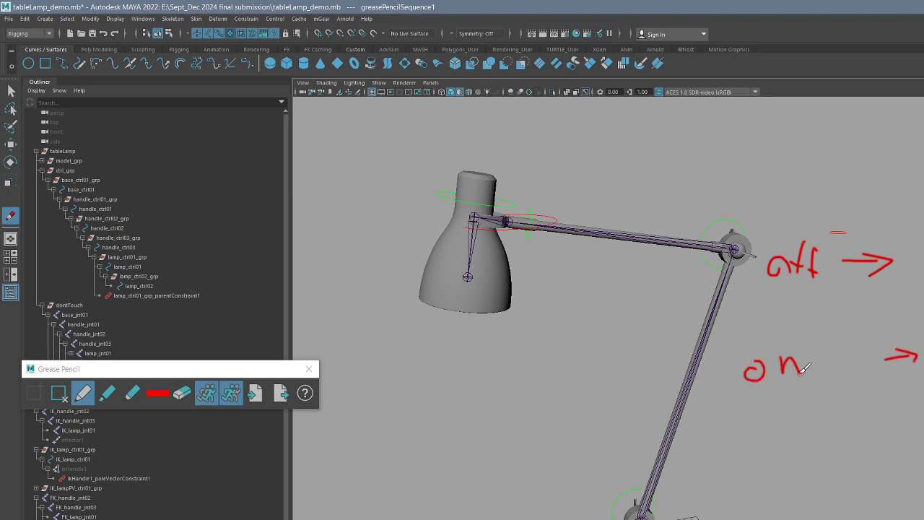
pyautogui.moveTo(756, 472)
pyautogui.mouseDown()
pyautogui.moveTo(759, 489)
pyautogui.moveTo(777, 477)
pyautogui.moveTo(799, 488)
pyautogui.mouseUp()
pyautogui.moveTo(810, 471)
pyautogui.mouseDown()
pyautogui.moveTo(804, 487)
pyautogui.moveTo(829, 464)
pyautogui.mouseUp()
pyautogui.moveTo(829, 465)
pyautogui.mouseDown()
pyautogui.moveTo(828, 484)
pyautogui.moveTo(839, 473)
pyautogui.mouseUp()
pyautogui.moveTo(842, 482); pyautogui.dragTo(852, 471)
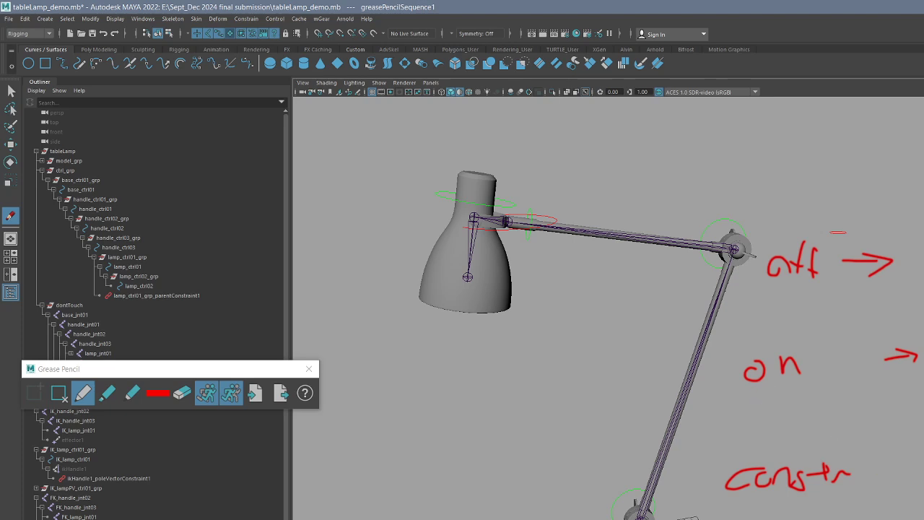
# Step: Draw a "1" and an arrow pointing down and left above the "off" annotation
pyautogui.moveTo(764, 159); pyautogui.dragTo(773, 187)
pyautogui.moveTo(845, 121); pyautogui.dragTo(805, 153)
pyautogui.moveTo(816, 136); pyautogui.dragTo(838, 147)
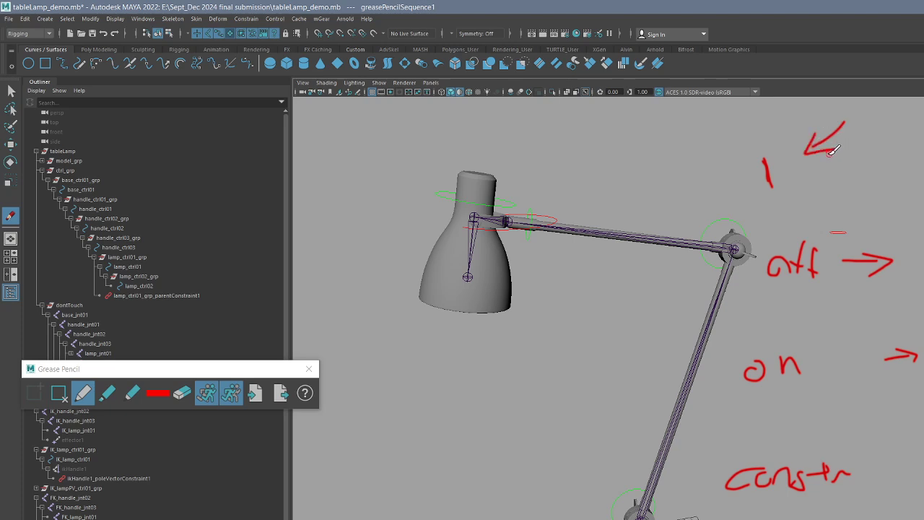
# Step: Select lamp_ctrl01_grp_parentConstraint1, clear the Grease Pencil annotations and move the Grease Pencil window off the Outliner
pyautogui.click(156, 297)
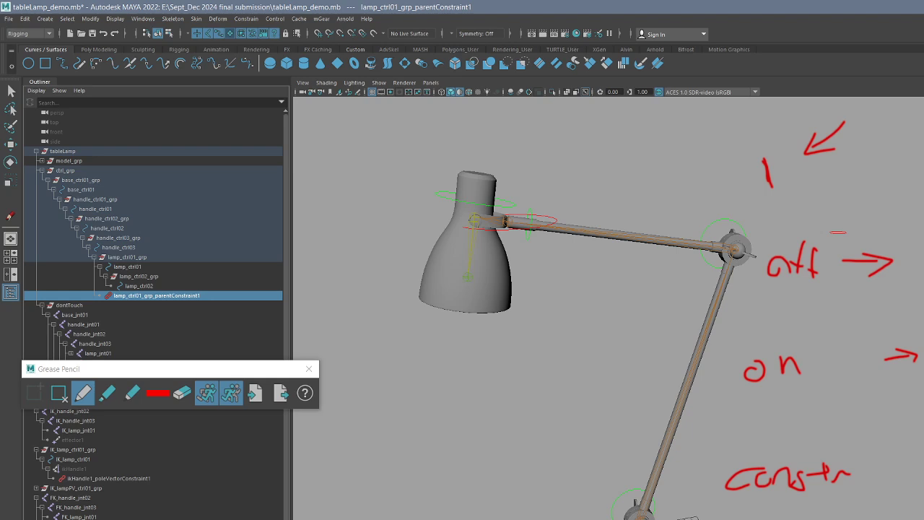
pyautogui.keyDown('alt'); pyautogui.moveTo(895, 221); pyautogui.dragTo(872, 222, button='middle'); pyautogui.keyUp('alt')
pyautogui.press('q')
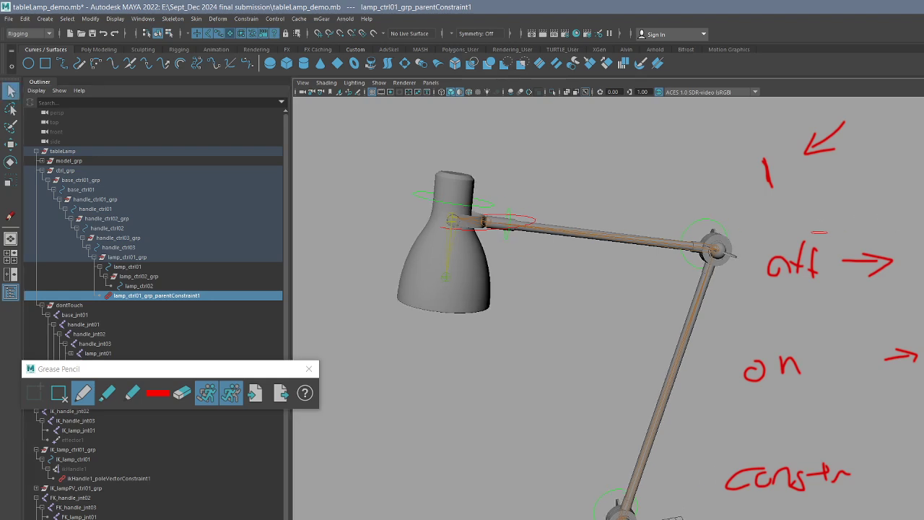
pyautogui.rightClick(628, 518)
pyautogui.click(648, 460)
pyautogui.moveTo(242, 378); pyautogui.dragTo(549, 396)
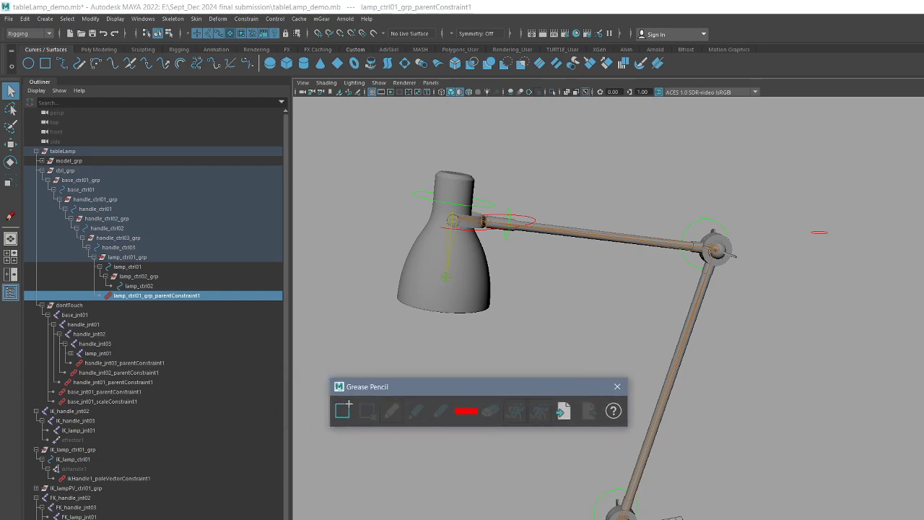
# Step: Examine lamp_ctrl01_grp, its parent constraint, and the handle_jnt03 and handle_jnt02 joints
pyautogui.keyDown('alt'); pyautogui.moveTo(563, 303); pyautogui.dragTo(562, 303); pyautogui.keyUp('alt')
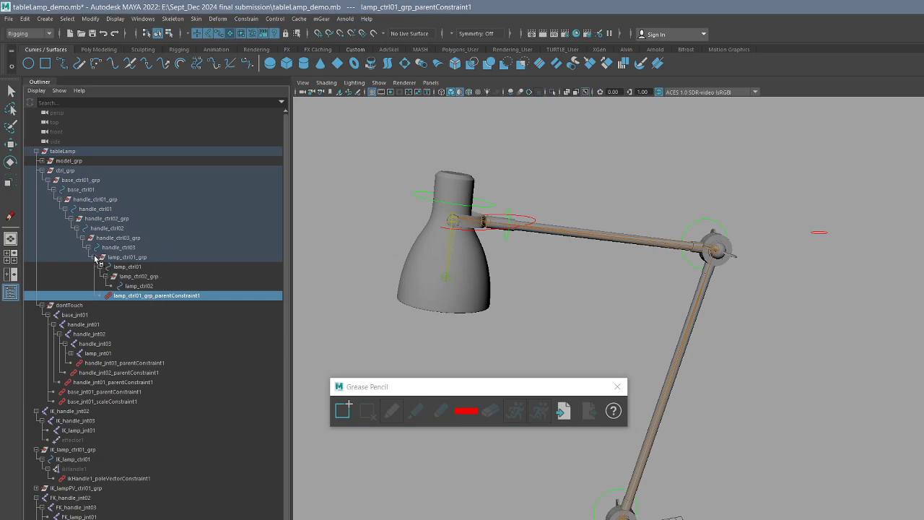
pyautogui.click(122, 258)
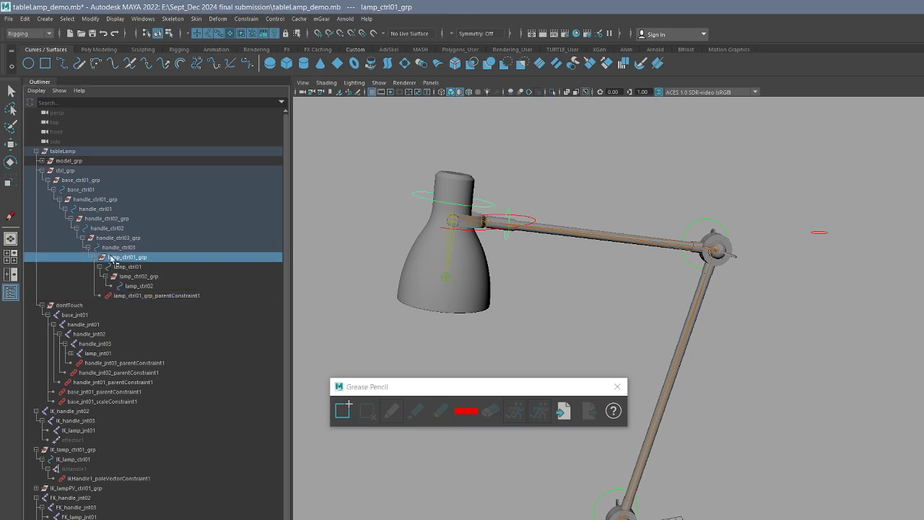
pyautogui.click(133, 296)
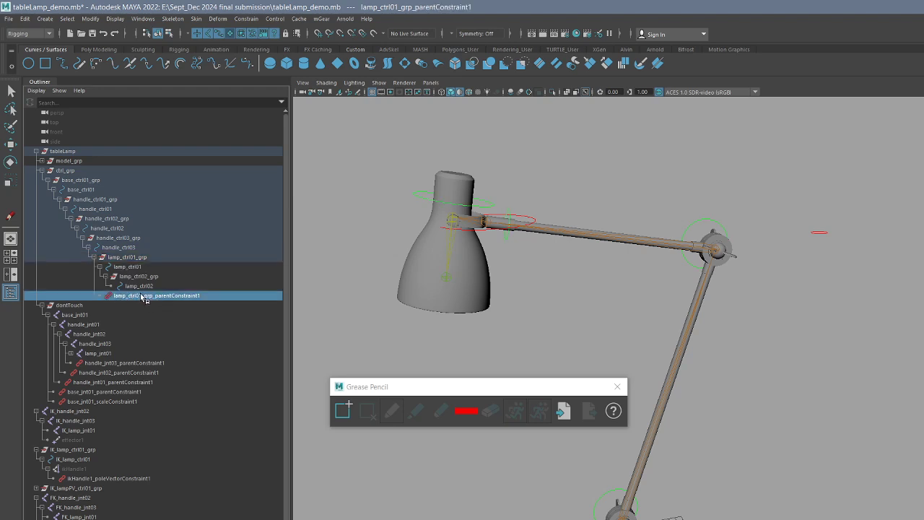
pyautogui.click(100, 345)
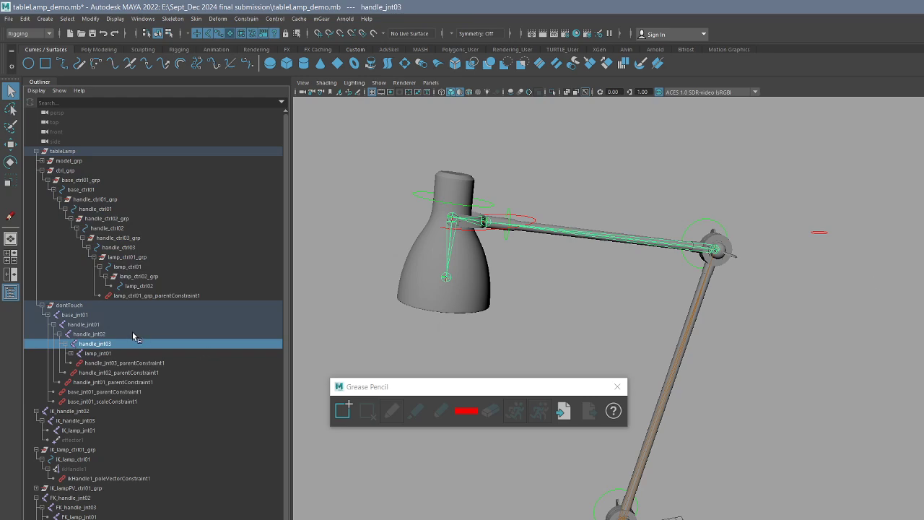
pyautogui.click(133, 335)
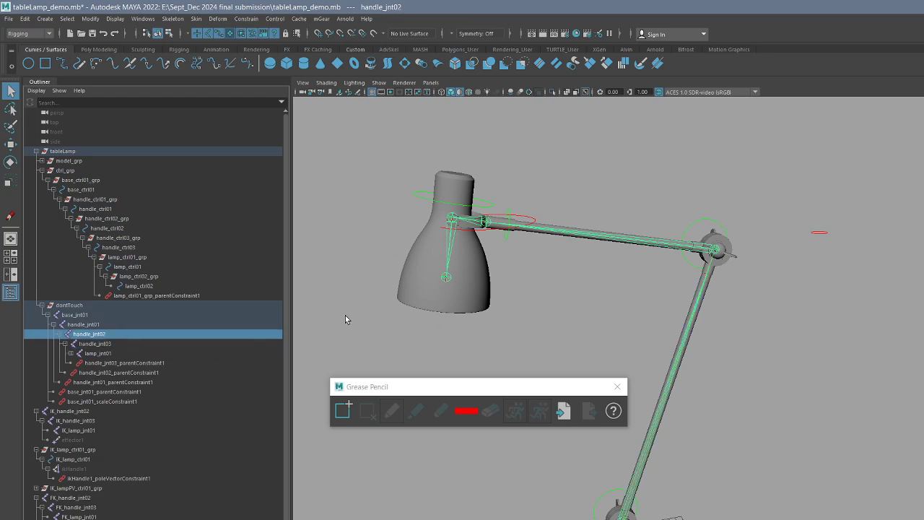
pyautogui.click(126, 258)
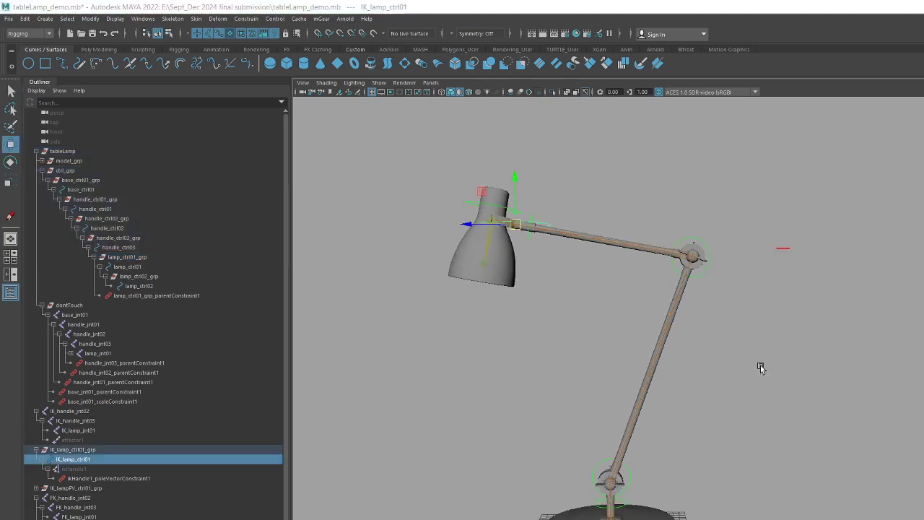
# Step: Try rotating the elbow control handle_ctrl03, undo the rotation and clear the selection
pyautogui.moveTo(759, 367)
pyautogui.keyDown('alt'); pyautogui.mouseDown()
pyautogui.moveTo(786, 343)
pyautogui.moveTo(769, 346)
pyautogui.mouseUp(); pyautogui.keyUp('alt')
pyautogui.keyDown('alt'); pyautogui.moveTo(529, 286); pyautogui.dragTo(560, 336); pyautogui.keyUp('alt')
pyautogui.keyDown('alt'); pyautogui.moveTo(665, 406); pyautogui.dragTo(701, 362); pyautogui.keyUp('alt')
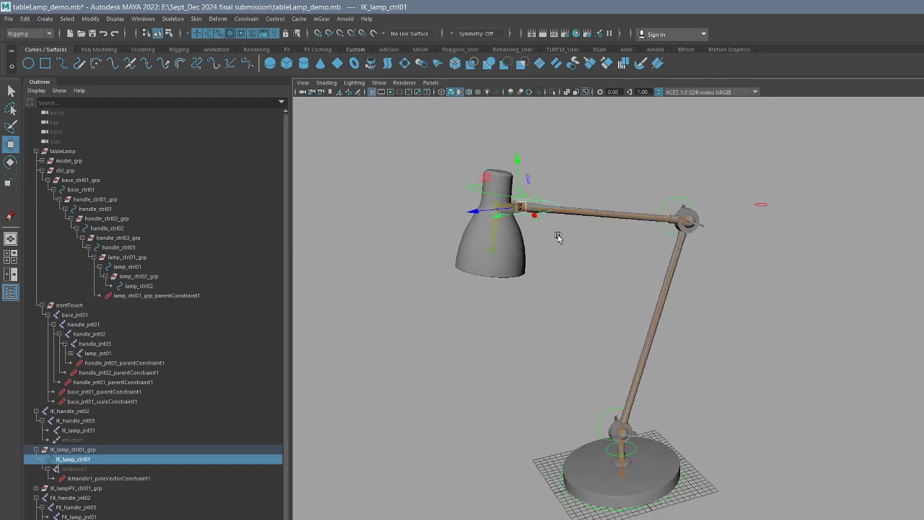
pyautogui.click(682, 207)
pyautogui.press('q')
pyautogui.press('e')
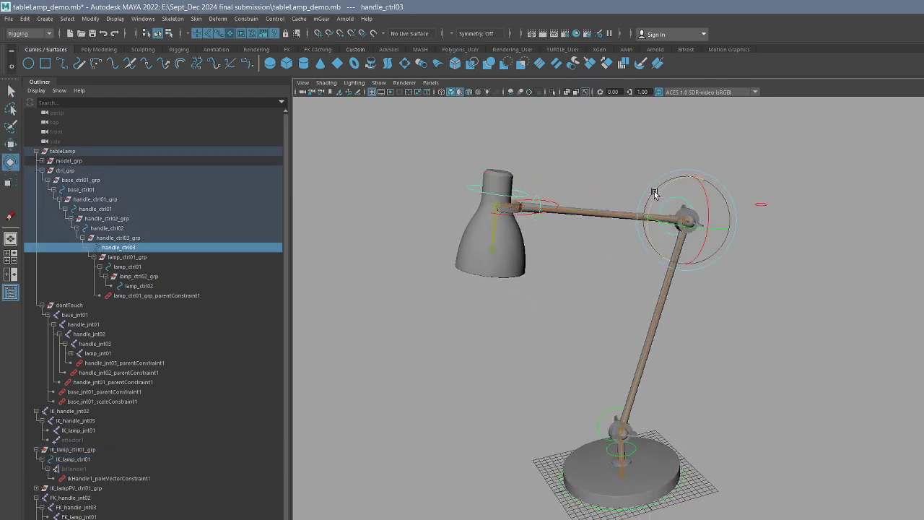
pyautogui.moveTo(654, 192)
pyautogui.mouseDown()
pyautogui.moveTo(677, 188)
pyautogui.moveTo(659, 193)
pyautogui.mouseUp()
pyautogui.hotkey('ctrl', 'z')
pyautogui.press('q')
pyautogui.click(785, 403)
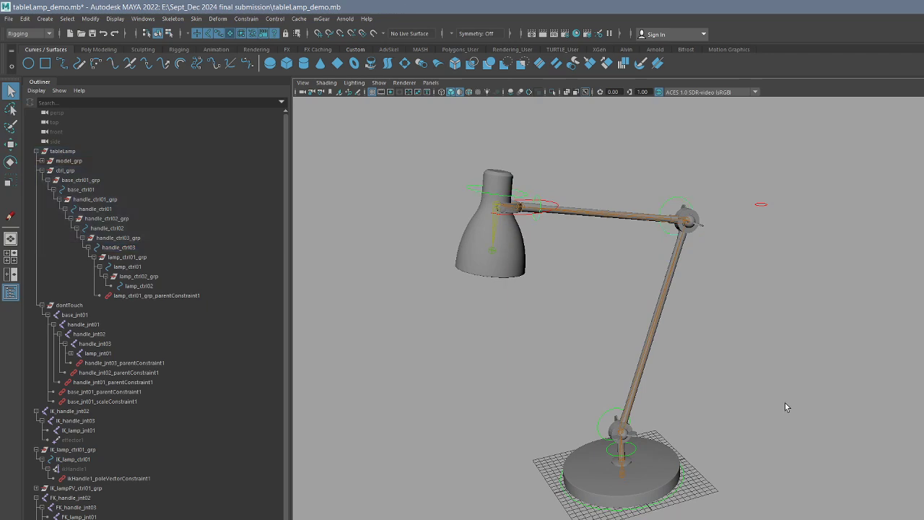
# Step: Group the IKFK_switch curve as IKFK_switch_grp and move the group up into the empty space behind the lower arm
pyautogui.keyDown('alt'); pyautogui.moveTo(787, 403); pyautogui.dragTo(729, 432); pyautogui.keyUp('alt')
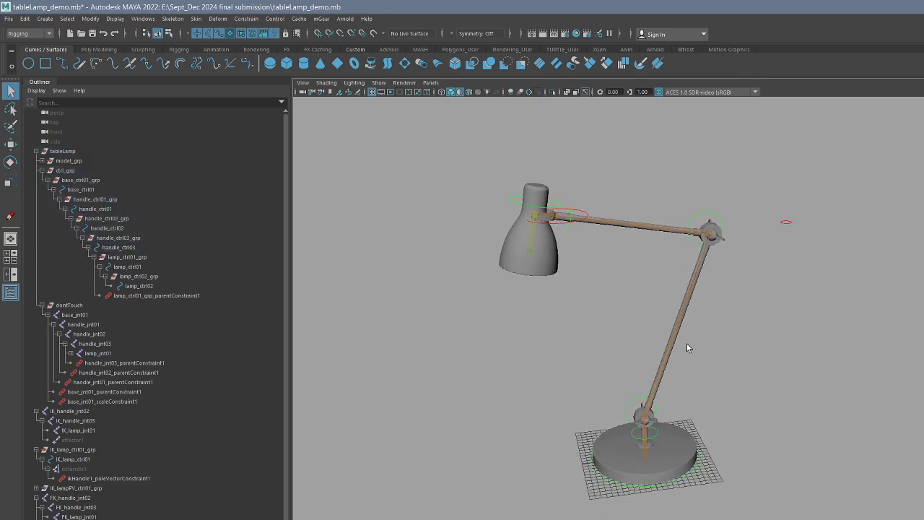
pyautogui.keyDown('alt'); pyautogui.moveTo(687, 347); pyautogui.dragTo(723, 350); pyautogui.keyUp('alt')
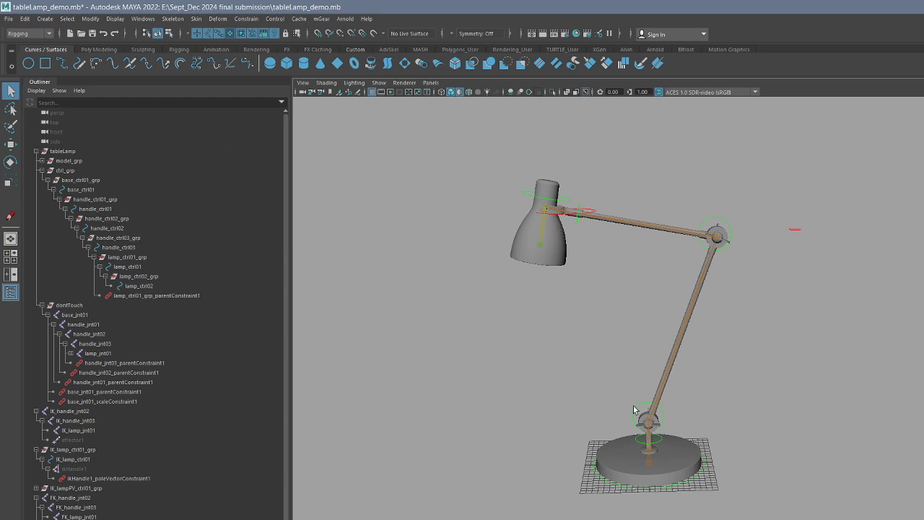
pyautogui.keyDown('alt'); pyautogui.moveTo(635, 410); pyautogui.dragTo(706, 397); pyautogui.keyUp('alt')
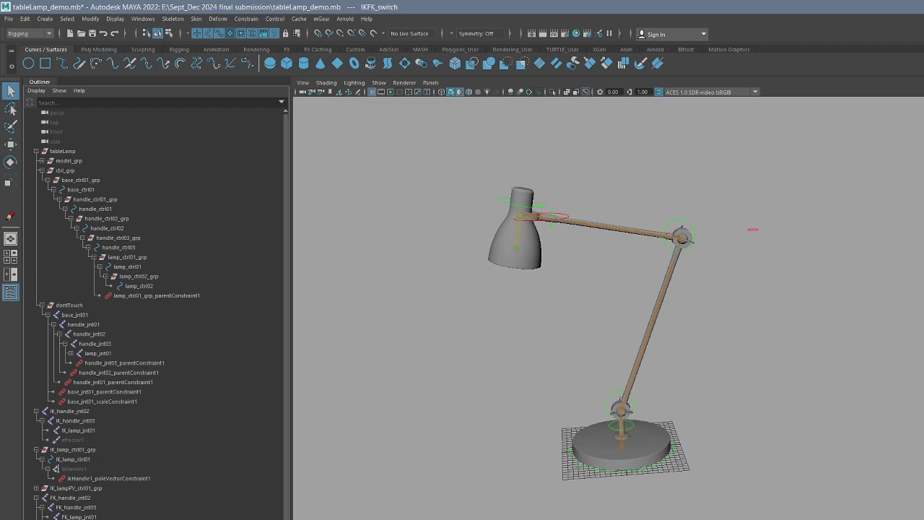
pyautogui.hotkey('ctrl', 'g')
pyautogui.press('Return')
pyautogui.press('w')
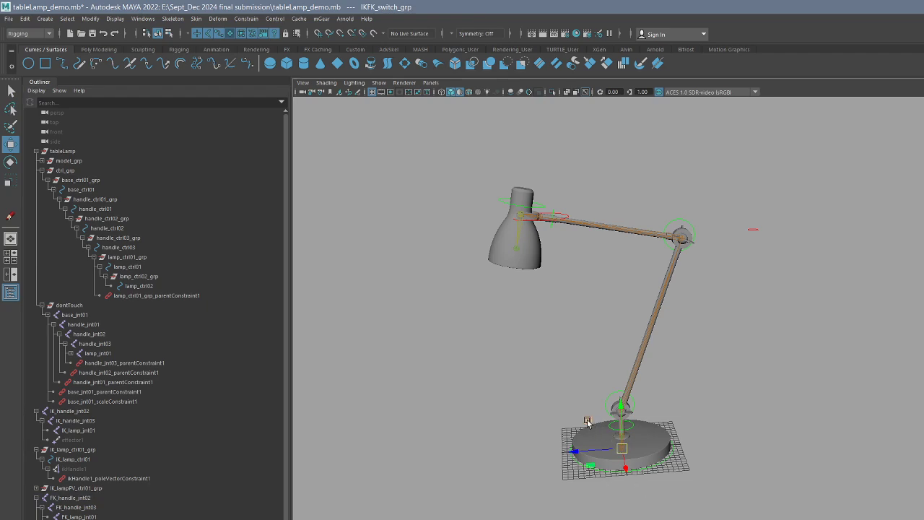
pyautogui.moveTo(590, 422); pyautogui.dragTo(667, 341)
# Step: Try rotating IKFK_switch_grp upright, and undo the rotation
pyautogui.press('e')
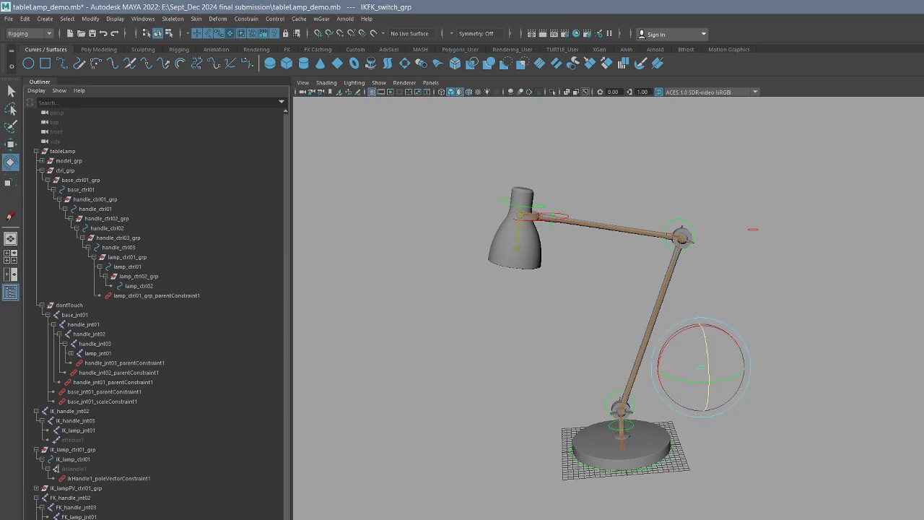
pyautogui.press('Up')
pyautogui.moveTo(708, 345); pyautogui.dragTo(709, 395)
pyautogui.hotkey('ctrl', 'z')
pyautogui.press('q')
# Step: Select all CVs of IKFK_switch, set the Rotate tool's Step Snap to Relative, and rotate the CVs so the circle stands upright
pyautogui.moveTo(802, 335); pyautogui.dragTo(744, 341, button='right')
pyautogui.moveTo(699, 367); pyautogui.dragTo(673, 368, button='right')
pyautogui.moveTo(687, 337); pyautogui.dragTo(739, 416)
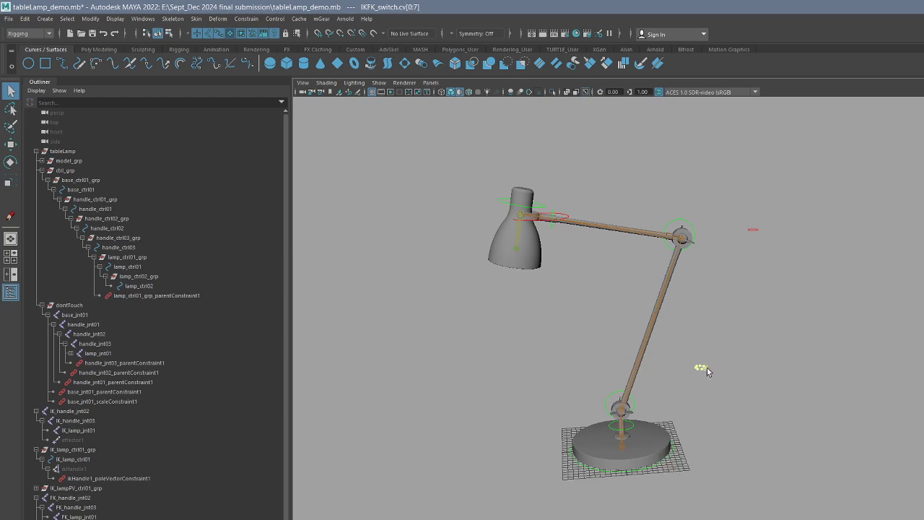
pyautogui.press('f')
pyautogui.press('e')
pyautogui.scroll(-6, 774, 345)
pyautogui.scroll(-6, 687, 320)
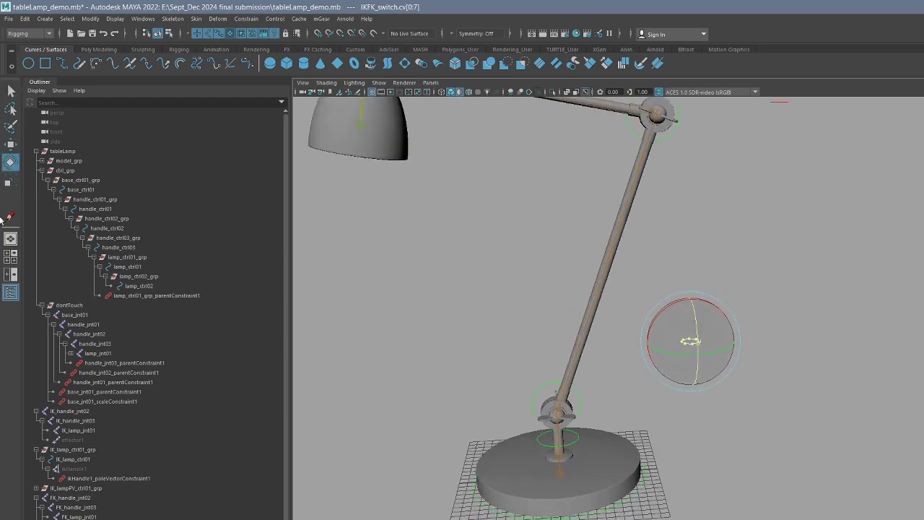
pyautogui.doubleClick(10, 162)
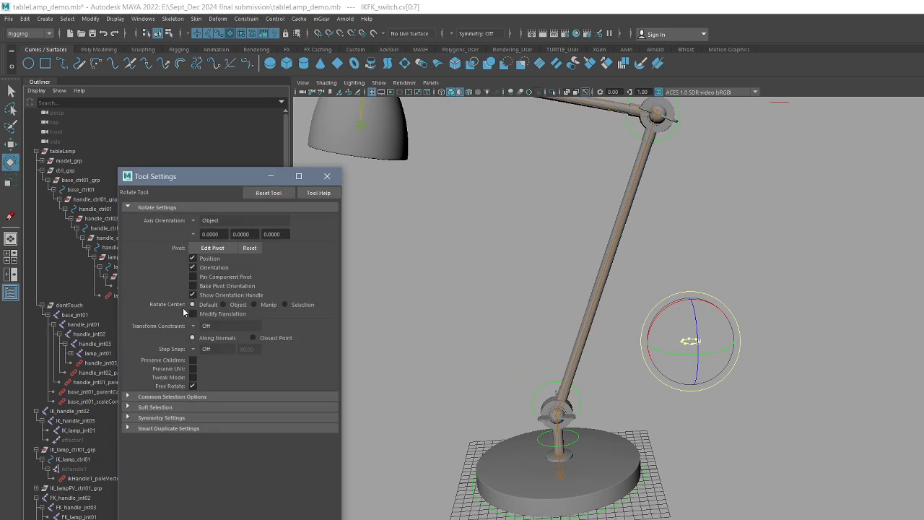
pyautogui.click(204, 348)
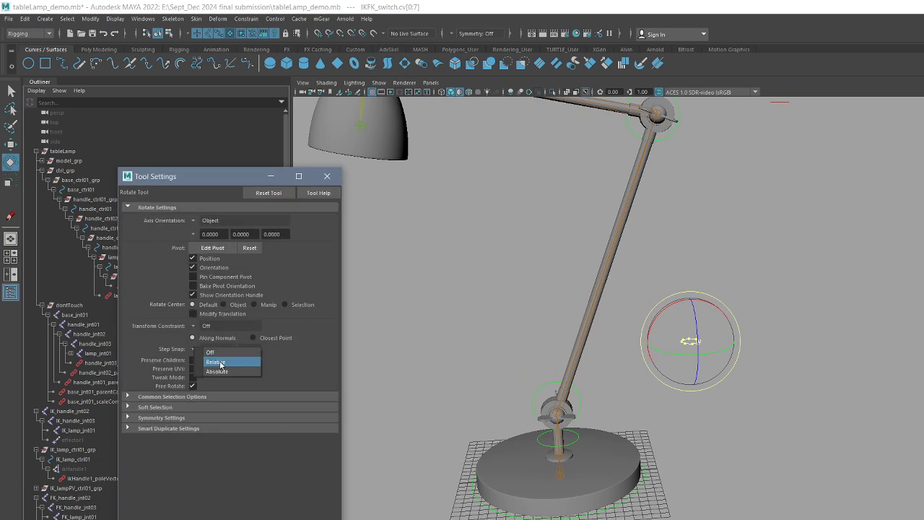
pyautogui.click(216, 361)
pyautogui.keyDown('alt'); pyautogui.moveTo(696, 320); pyautogui.dragTo(704, 356); pyautogui.keyUp('alt')
# Step: Select the four diagonal CVs of the IKFK_switch circle and scale them inward to form a four-pointed star
pyautogui.press('q')
pyautogui.scroll(4, 698, 336)
pyautogui.moveTo(699, 299); pyautogui.dragTo(704, 324)
pyautogui.scroll(4, 696, 343)
pyautogui.moveTo(632, 291); pyautogui.dragTo(665, 318)
pyautogui.keyDown('shift'); pyautogui.moveTo(708, 293); pyautogui.dragTo(728, 319); pyautogui.keyUp('shift')
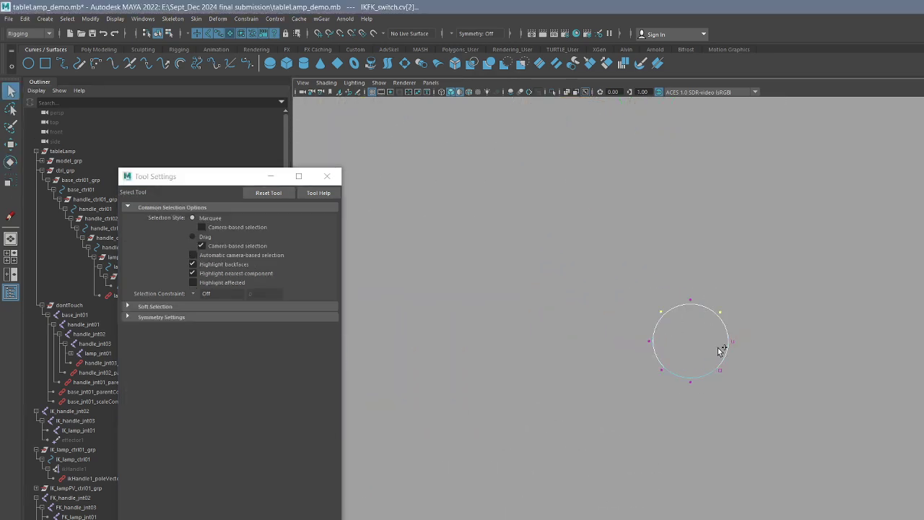
pyautogui.keyDown('shift'); pyautogui.moveTo(739, 354); pyautogui.dragTo(716, 379); pyautogui.keyUp('shift')
pyautogui.keyDown('shift'); pyautogui.moveTo(657, 357); pyautogui.dragTo(674, 381); pyautogui.keyUp('shift')
pyautogui.press('r')
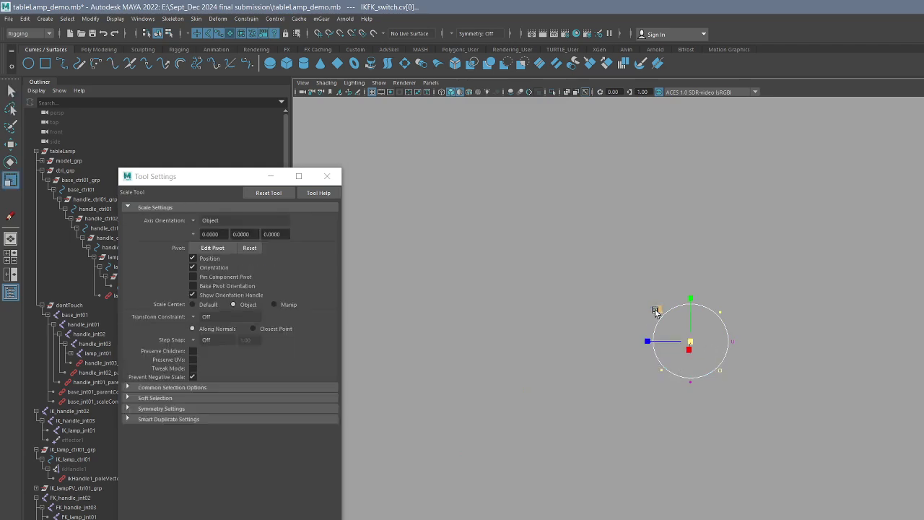
pyautogui.moveTo(656, 307); pyautogui.dragTo(670, 320)
pyautogui.press('q')
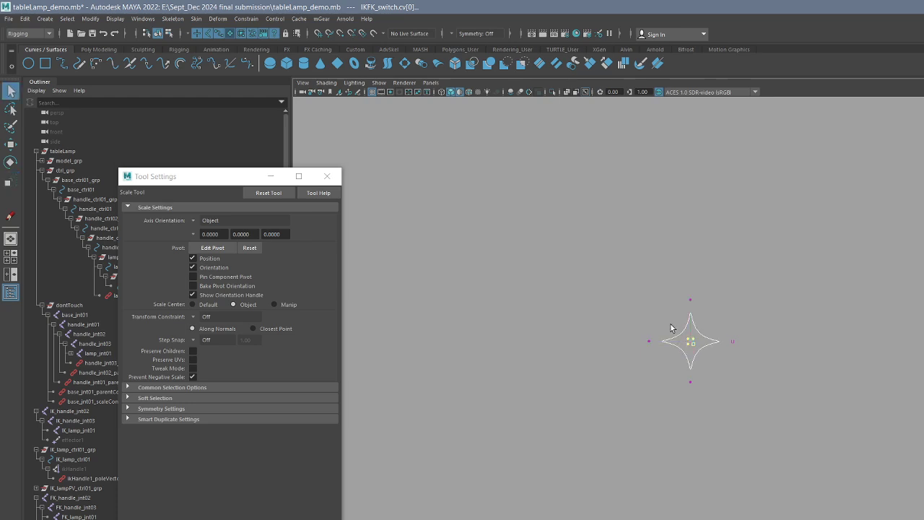
# Step: Scale all CVs of the star along X and reselect IKFK_switch as a whole object
pyautogui.click(685, 345)
pyautogui.moveTo(760, 277); pyautogui.dragTo(766, 271, button='right')
pyautogui.scroll(-10, 704, 342)
pyautogui.moveTo(673, 362); pyautogui.dragTo(674, 332)
pyautogui.scroll(7, 654, 317)
pyautogui.moveTo(707, 330); pyautogui.dragTo(658, 328, button='right')
pyautogui.moveTo(648, 308); pyautogui.dragTo(739, 399)
pyautogui.press('r')
pyautogui.moveTo(695, 347); pyautogui.dragTo(733, 348)
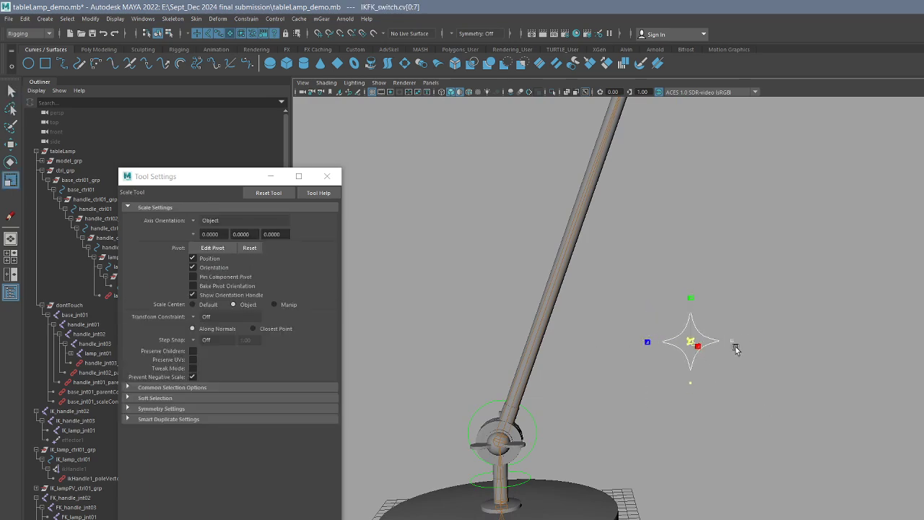
pyautogui.press('q')
pyautogui.click(760, 303)
pyautogui.moveTo(647, 308); pyautogui.dragTo(704, 349)
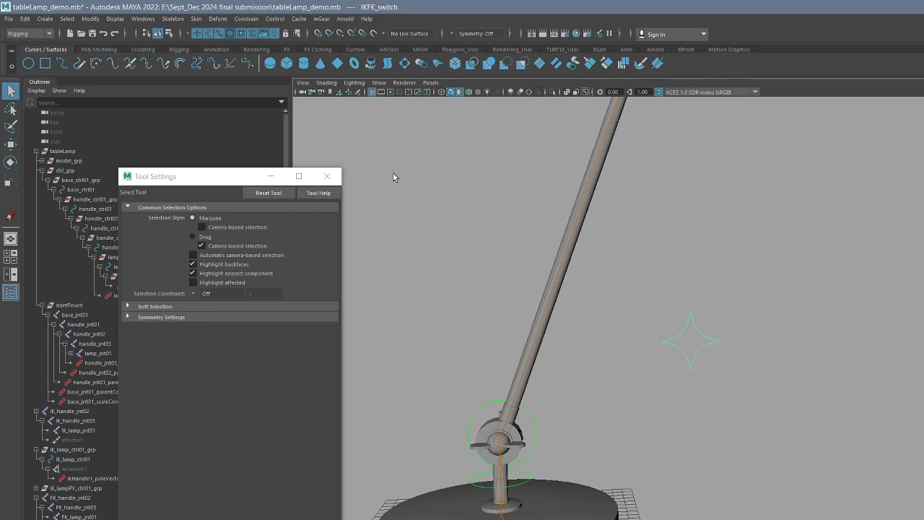
pyautogui.click(328, 177)
# Step: Move IKFK_switch_grp to a spot behind the lowest arm joint, just above the lamp base
pyautogui.keyDown('alt'); pyautogui.moveTo(736, 359); pyautogui.dragTo(759, 358, button='middle'); pyautogui.keyUp('alt')
pyautogui.scroll(-1, 758, 354)
pyautogui.moveTo(675, 296); pyautogui.dragTo(712, 336)
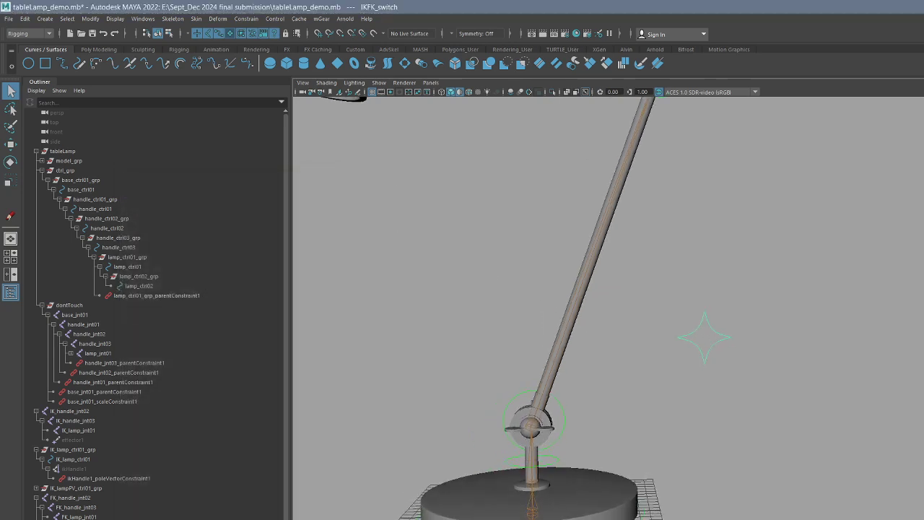
pyautogui.press('w')
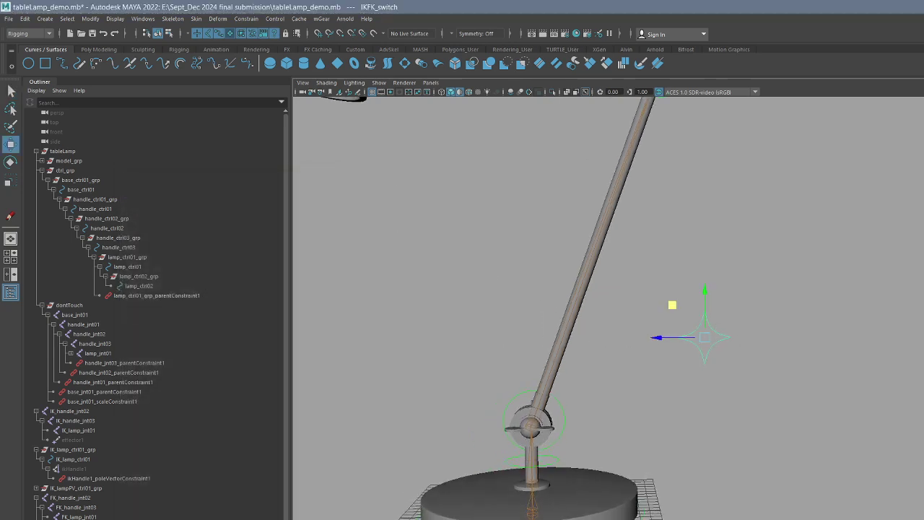
pyautogui.press('Up')
pyautogui.moveTo(671, 303); pyautogui.dragTo(665, 261)
pyautogui.scroll(-4, 650, 325)
pyautogui.scroll(2, 650, 330)
pyautogui.keyDown('alt'); pyautogui.moveTo(645, 265); pyautogui.dragTo(653, 337, button='middle'); pyautogui.keyUp('alt')
pyautogui.scroll(-2, 653, 338)
pyautogui.moveTo(673, 328); pyautogui.dragTo(665, 405)
pyautogui.keyDown('alt'); pyautogui.moveTo(635, 402); pyautogui.dragTo(632, 350, button='middle'); pyautogui.keyUp('alt')
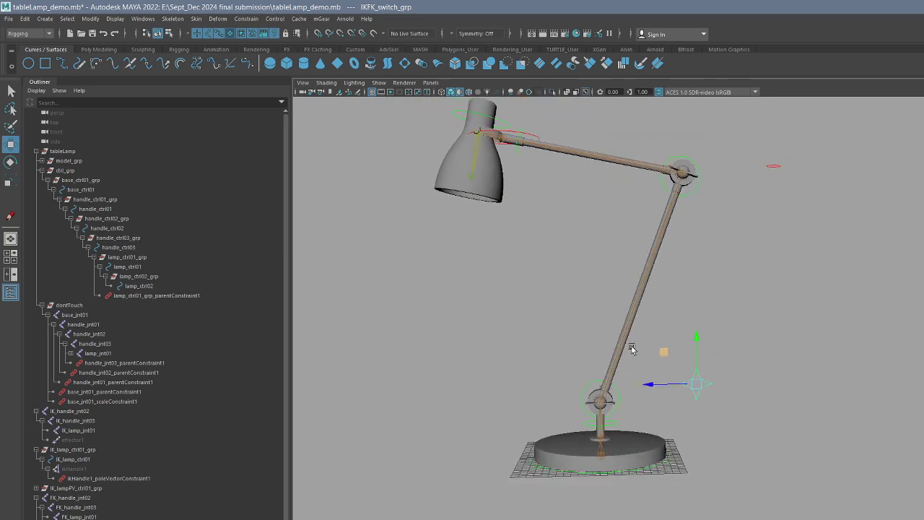
pyautogui.keyDown('alt'); pyautogui.moveTo(631, 349); pyautogui.dragTo(657, 379, button='right'); pyautogui.keyUp('alt')
pyautogui.press('q')
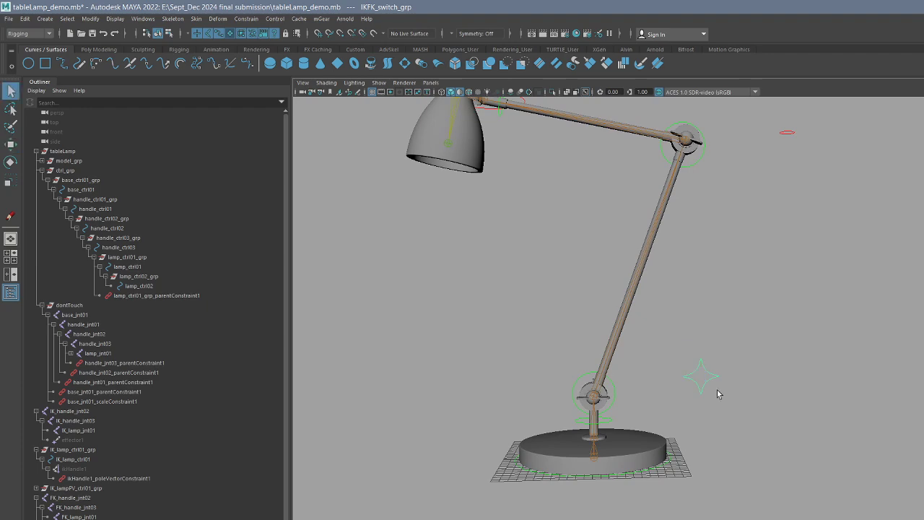
# Step: Parent IKFK_switch_grp under base_ctrl01 and check its place in the control hierarchy
pyautogui.click(671, 374)
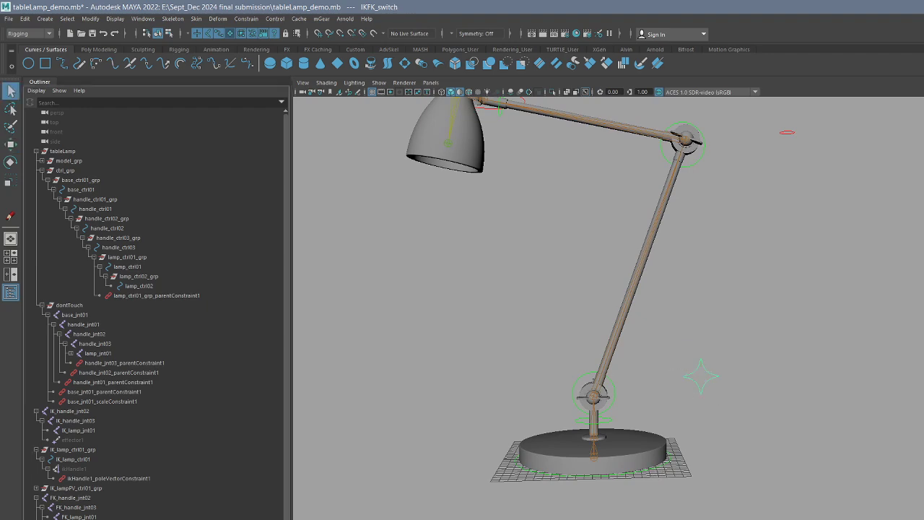
pyautogui.keyDown('alt'); pyautogui.moveTo(464, 512); pyautogui.dragTo(627, 502); pyautogui.keyUp('alt')
pyautogui.click(665, 458)
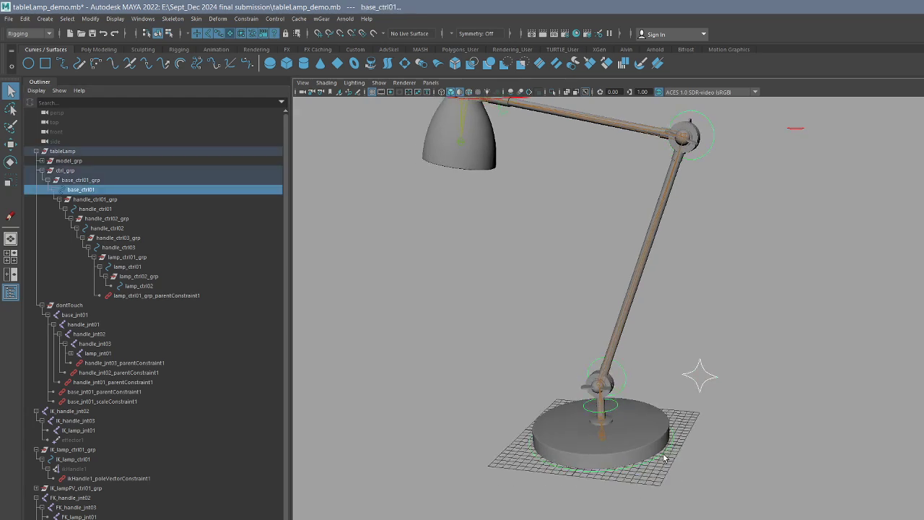
pyautogui.press('p')
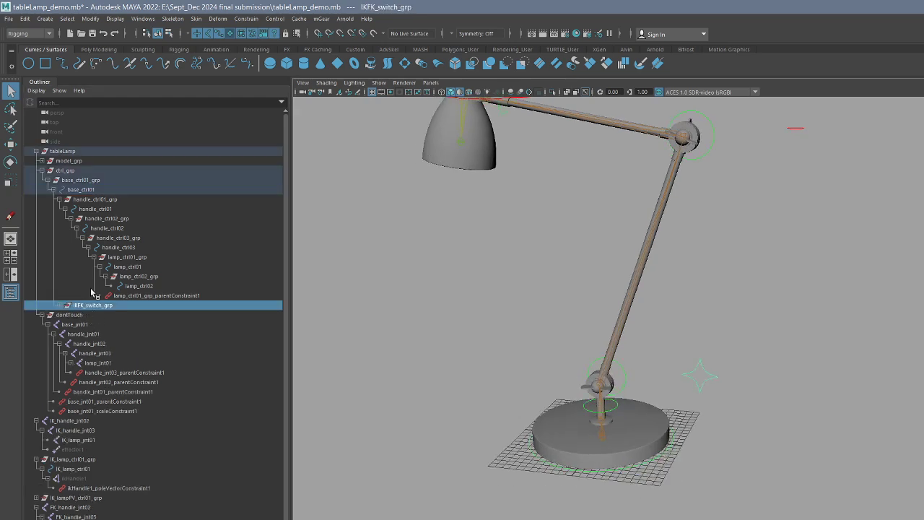
pyautogui.click(52, 190)
pyautogui.click(53, 190)
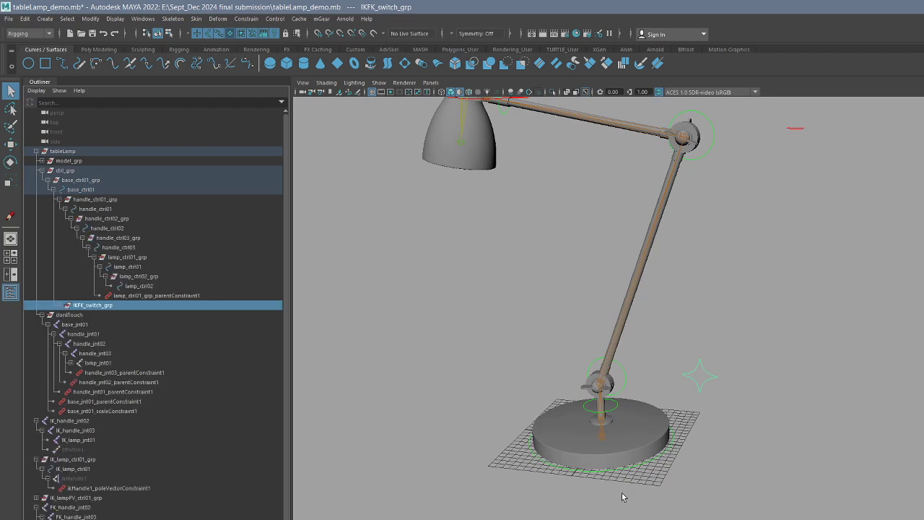
# Step: Test moving base_ctrl01 to check which joint chains follow the base, and undo the move
pyautogui.click(637, 471)
pyautogui.press('w')
pyautogui.moveTo(620, 435); pyautogui.dragTo(721, 446)
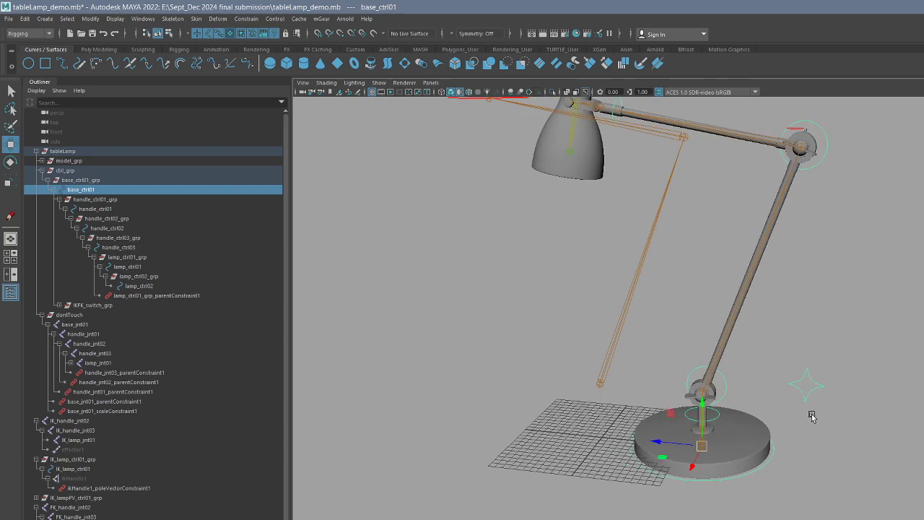
pyautogui.click(596, 372)
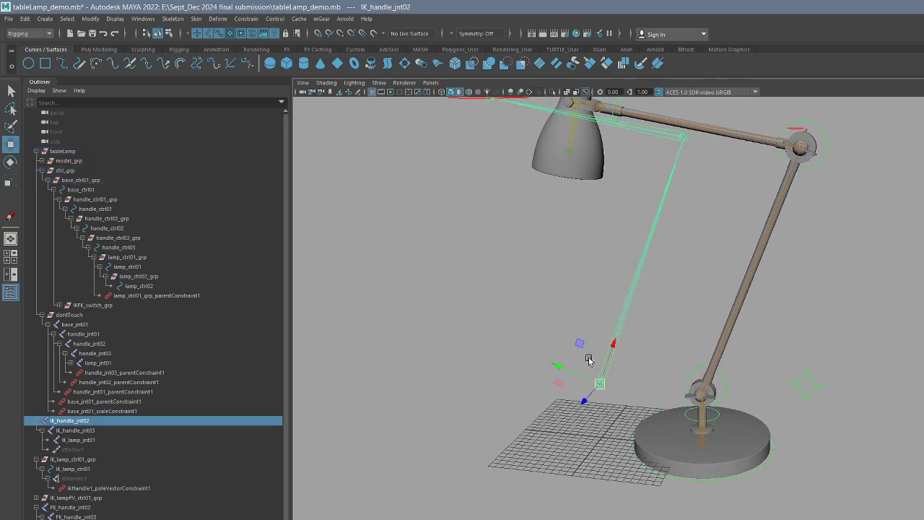
pyautogui.click(760, 460)
pyautogui.hotkey('ctrl', 'z')
pyautogui.press('q')
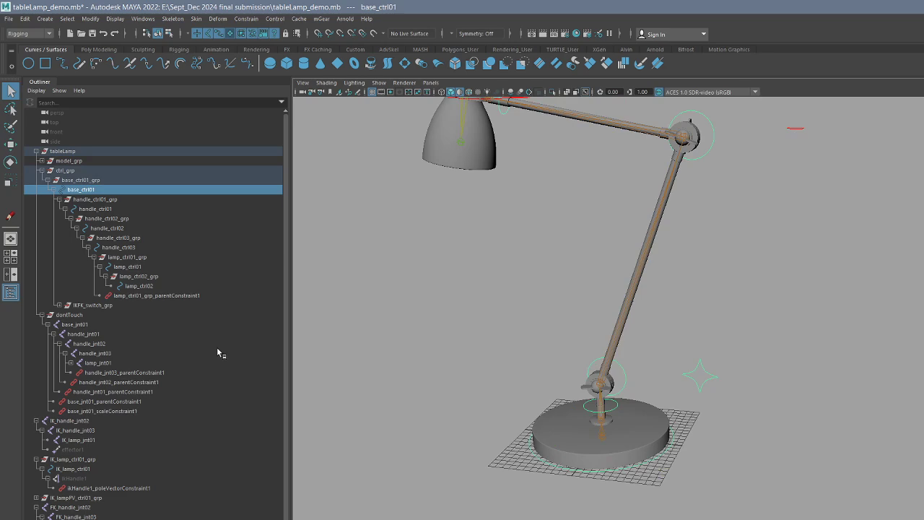
# Step: Select IK_handle_jnt02 and inspect the IK arm chain above the lamp base
pyautogui.click(70, 422)
pyautogui.keyDown('alt'); pyautogui.moveTo(672, 395); pyautogui.dragTo(528, 433); pyautogui.keyUp('alt')
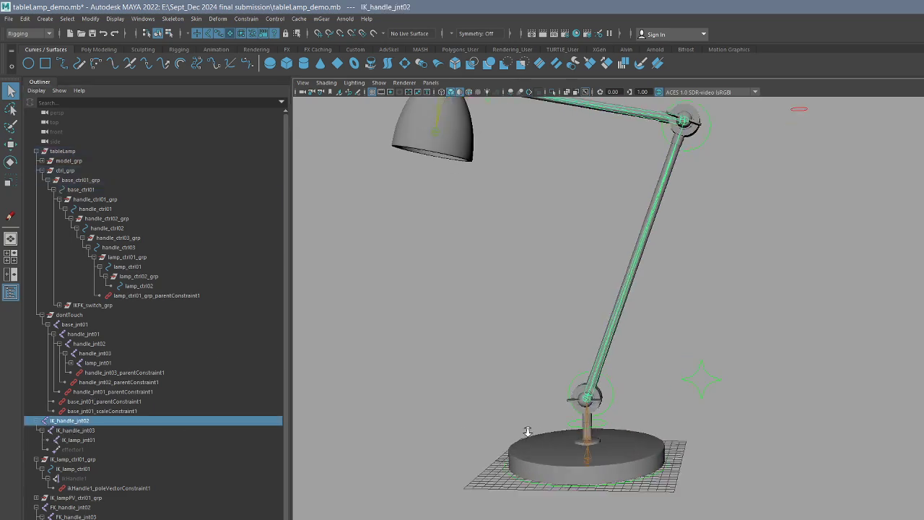
pyautogui.keyDown('alt'); pyautogui.moveTo(528, 433); pyautogui.dragTo(596, 399, button='right'); pyautogui.keyUp('alt')
pyautogui.keyDown('alt'); pyautogui.moveTo(597, 399); pyautogui.dragTo(585, 406); pyautogui.keyUp('alt')
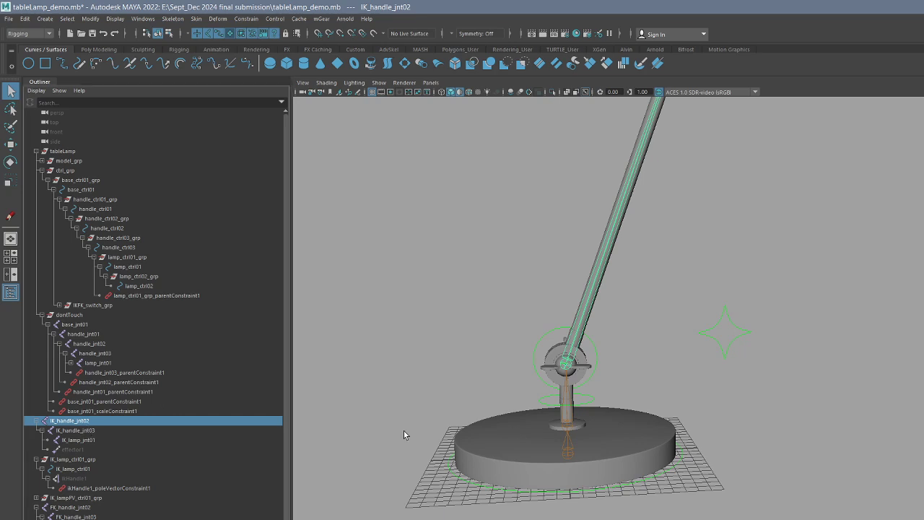
# Step: Add a keyable float attribute named IKFK to the IKFK_switch control, with minimum 0, maximum 1 and default 0
pyautogui.moveTo(727, 292); pyautogui.dragTo(766, 386)
pyautogui.keyDown('alt'); pyautogui.moveTo(766, 386); pyautogui.dragTo(772, 412, button='middle'); pyautogui.keyUp('alt')
pyautogui.keyDown('alt'); pyautogui.moveTo(772, 415); pyautogui.dragTo(707, 405, button='right'); pyautogui.keyUp('alt')
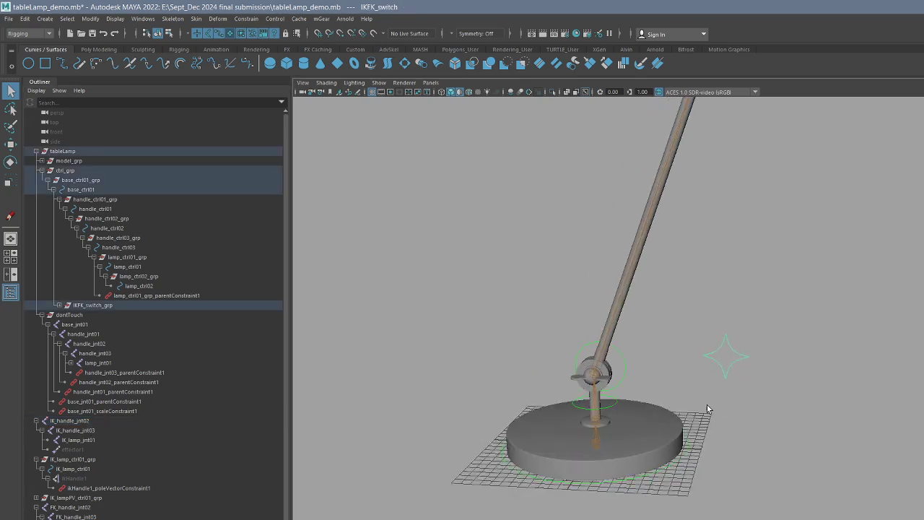
pyautogui.keyDown('alt'); pyautogui.moveTo(707, 404); pyautogui.dragTo(717, 414, button='middle'); pyautogui.keyUp('alt')
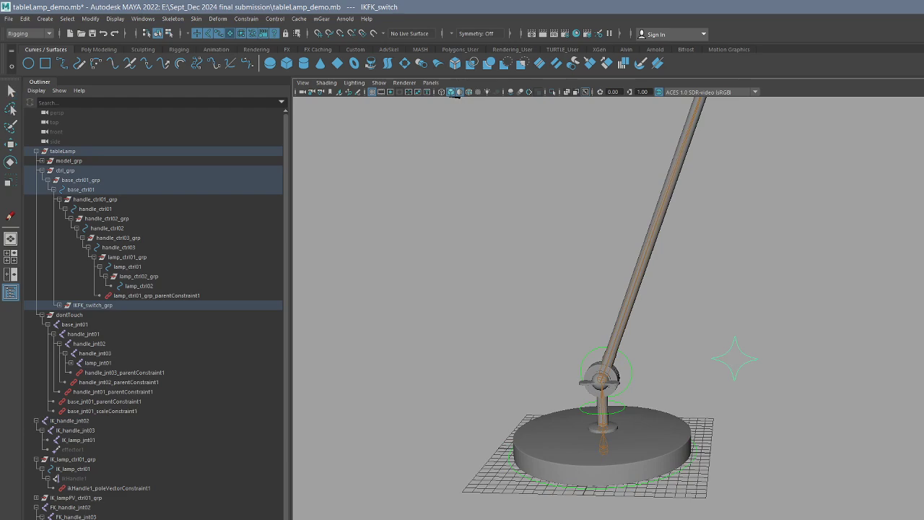
pyautogui.press('q')
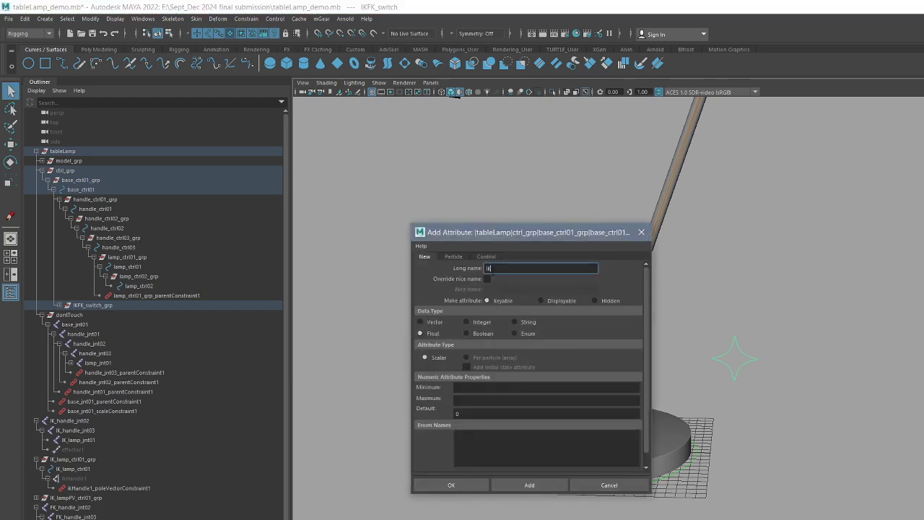
pyautogui.write('FK')
pyautogui.click(476, 389)
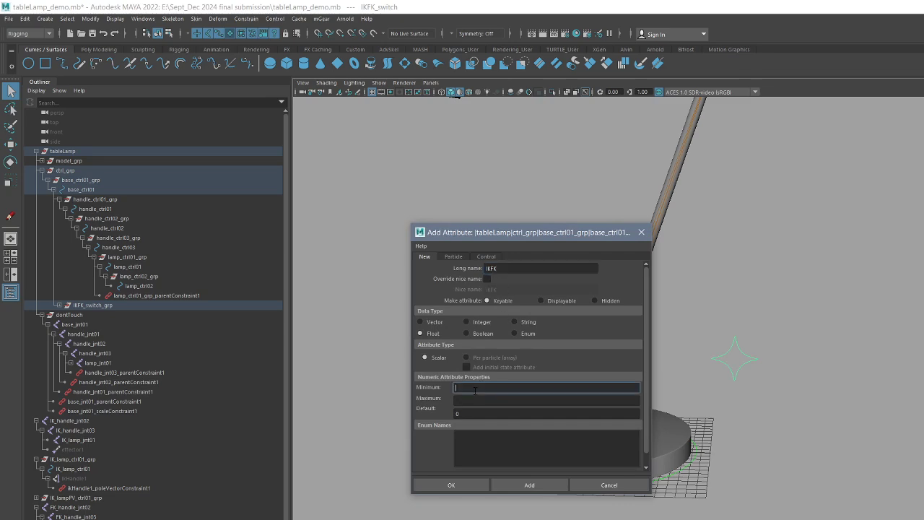
pyautogui.write('0')
pyautogui.click(487, 400)
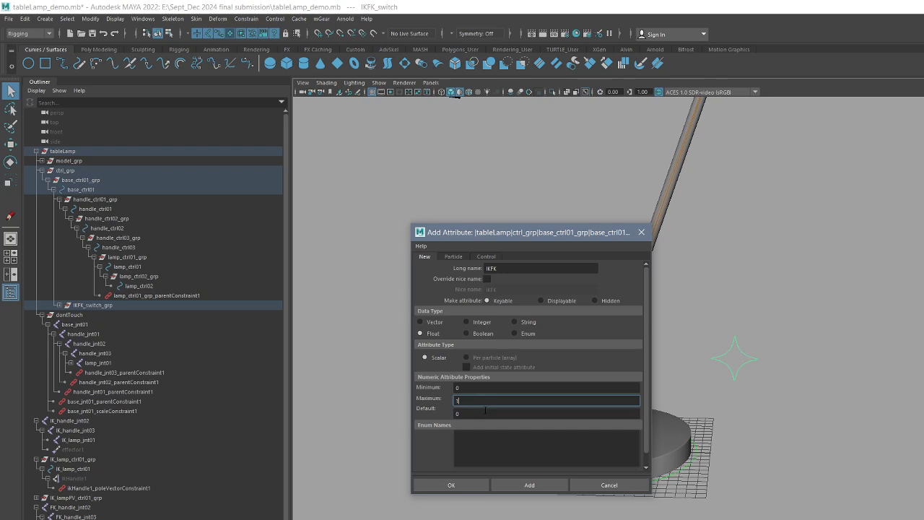
pyautogui.write('1')
pyautogui.press('Tab')
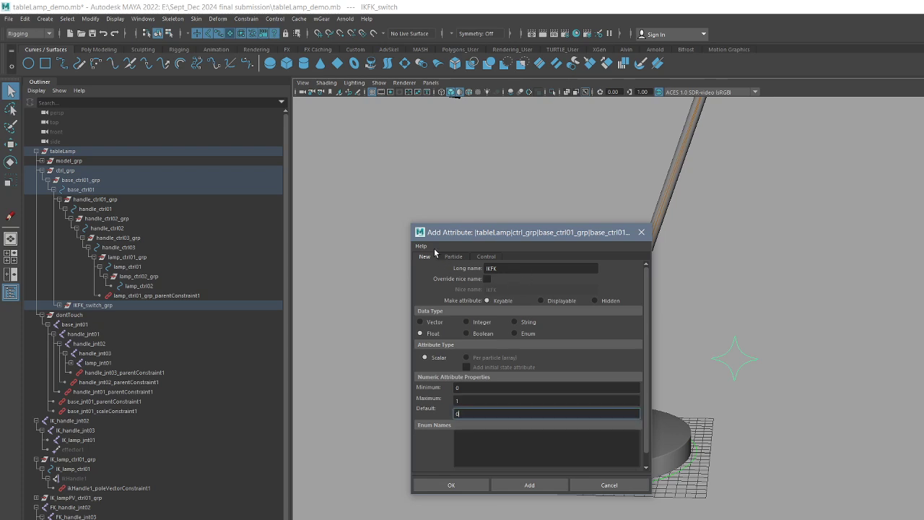
pyautogui.press('super+shift+s')
pyautogui.moveTo(413, 220); pyautogui.dragTo(653, 499)
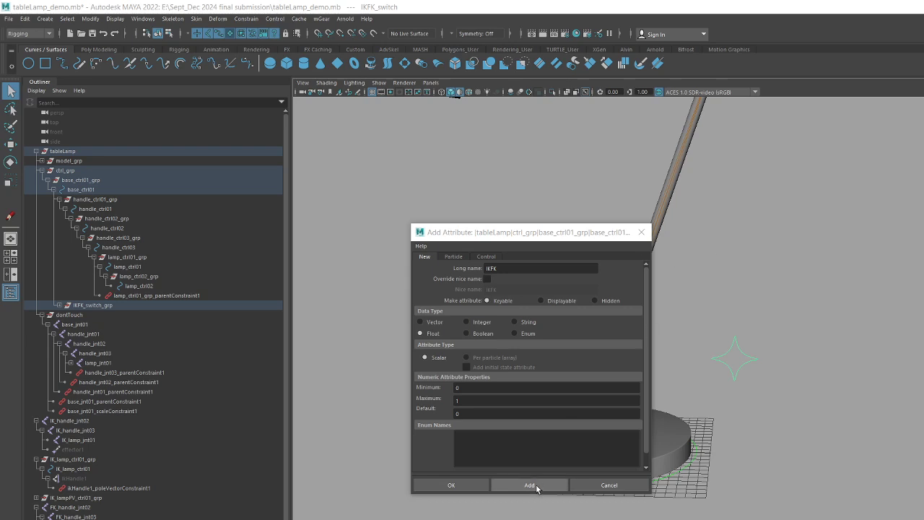
pyautogui.click(534, 486)
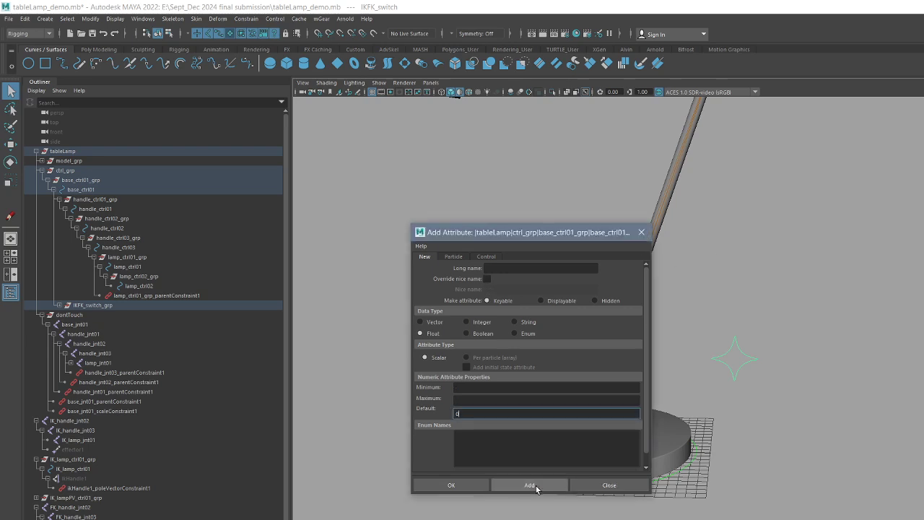
pyautogui.click(642, 232)
# Step: Reselect the IKFK_switch control and look over the whole lamp rig
pyautogui.moveTo(672, 350); pyautogui.dragTo(747, 390)
pyautogui.keyDown('alt'); pyautogui.moveTo(846, 313); pyautogui.dragTo(834, 344, button='middle'); pyautogui.keyUp('alt')
pyautogui.keyDown('alt'); pyautogui.moveTo(834, 344); pyautogui.dragTo(794, 354, button='right'); pyautogui.keyUp('alt')
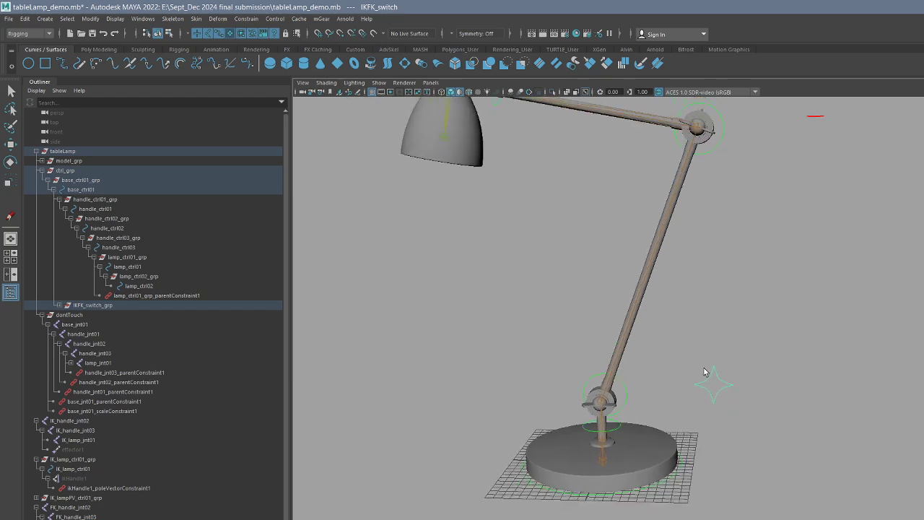
pyautogui.moveTo(599, 315); pyautogui.dragTo(667, 336)
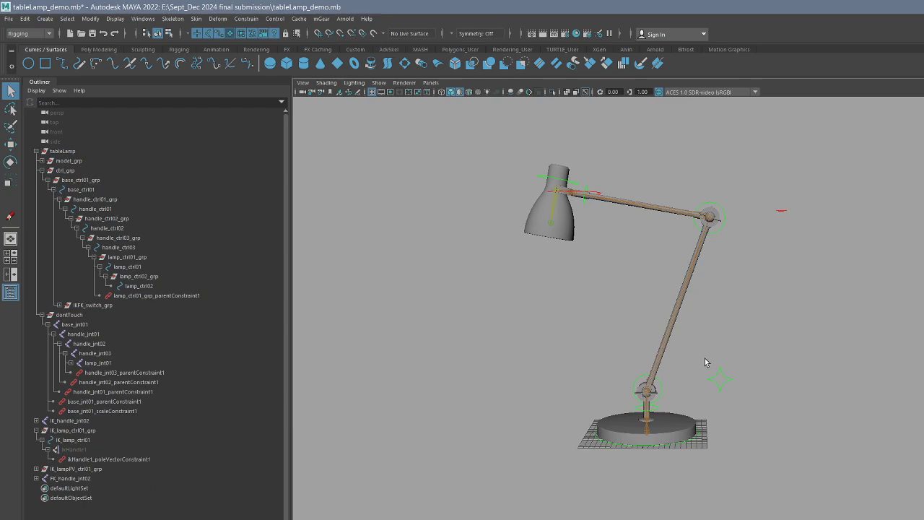
pyautogui.keyDown('alt'); pyautogui.moveTo(760, 388); pyautogui.dragTo(753, 372, button='middle'); pyautogui.keyUp('alt')
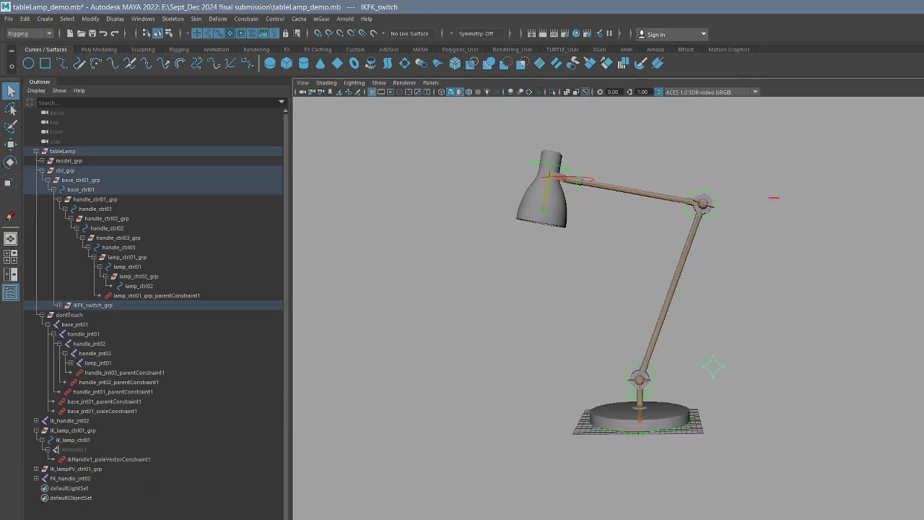
pyautogui.keyDown('alt'); pyautogui.moveTo(759, 311); pyautogui.dragTo(751, 285, button='middle'); pyautogui.keyUp('alt')
pyautogui.keyDown('alt'); pyautogui.moveTo(751, 285); pyautogui.dragTo(728, 353, button='right'); pyautogui.keyUp('alt')
pyautogui.keyDown('alt'); pyautogui.moveTo(728, 353); pyautogui.dragTo(730, 367, button='middle'); pyautogui.keyUp('alt')
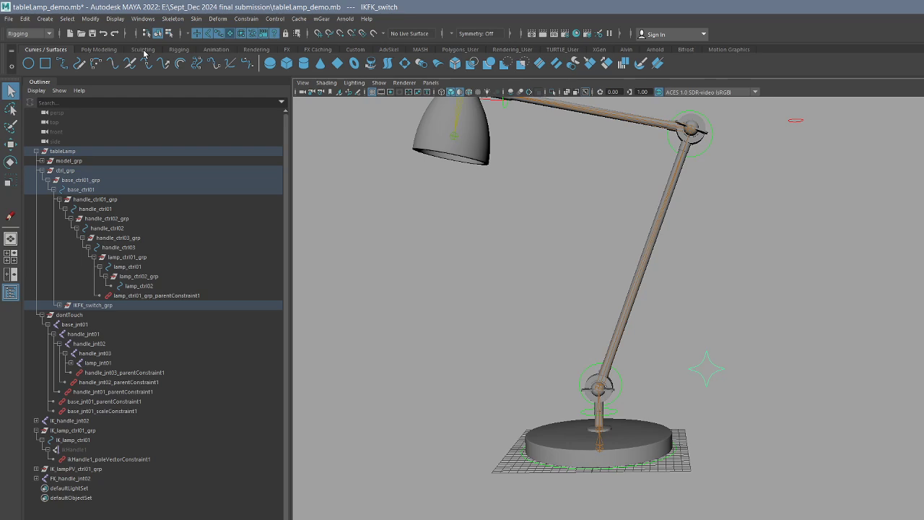
# Step: Switch to the Animation menu set and open the Set Driven Key window
pyautogui.click(180, 51)
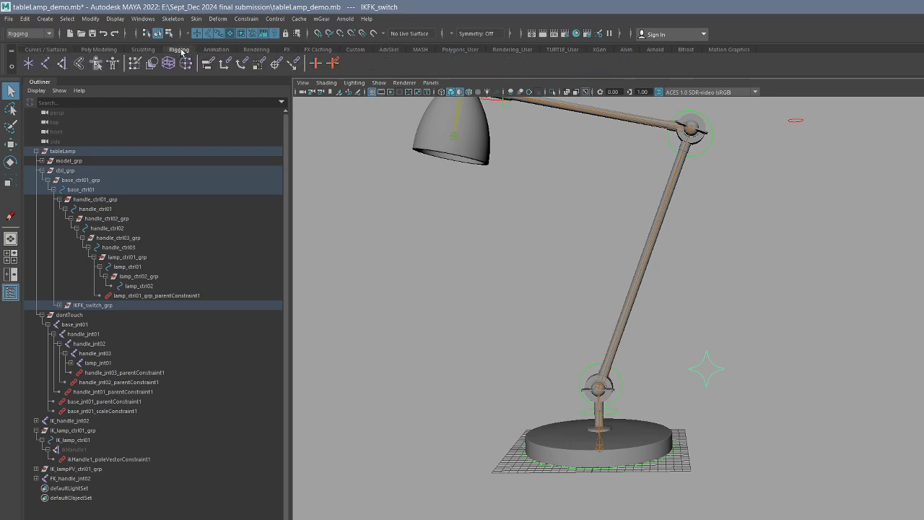
pyautogui.click(336, 64)
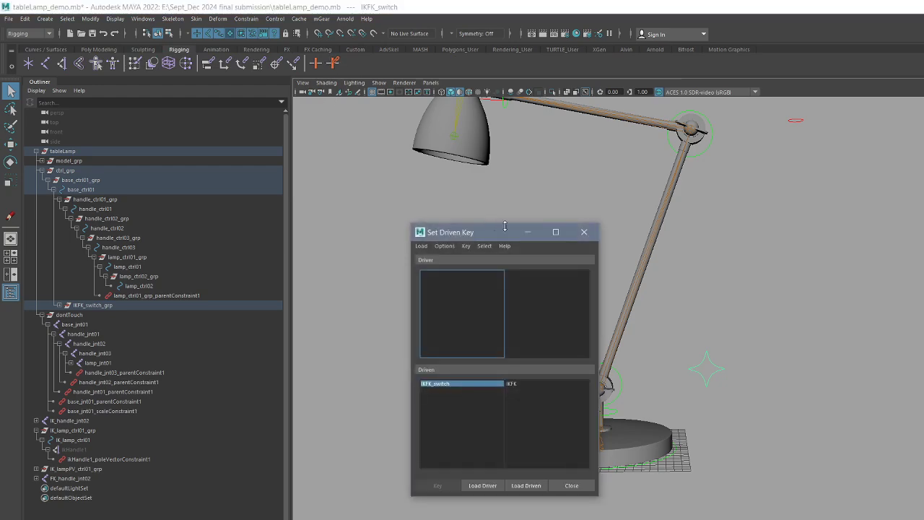
pyautogui.moveTo(484, 229); pyautogui.dragTo(468, 213)
pyautogui.click(23, 33)
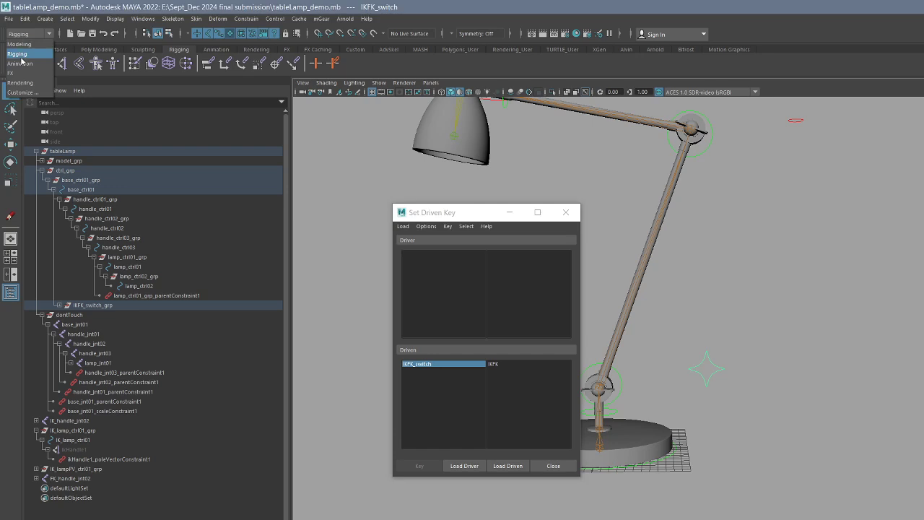
pyautogui.click(26, 64)
pyautogui.click(166, 19)
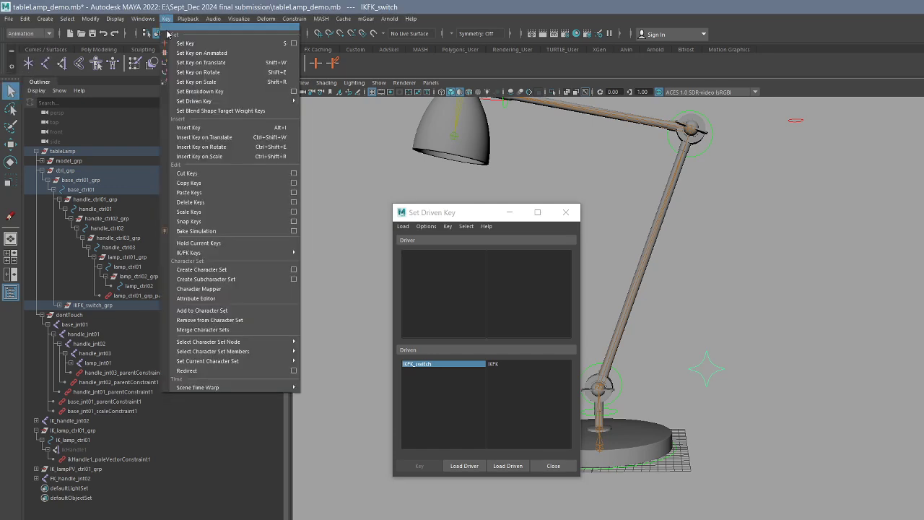
pyautogui.moveTo(236, 101)
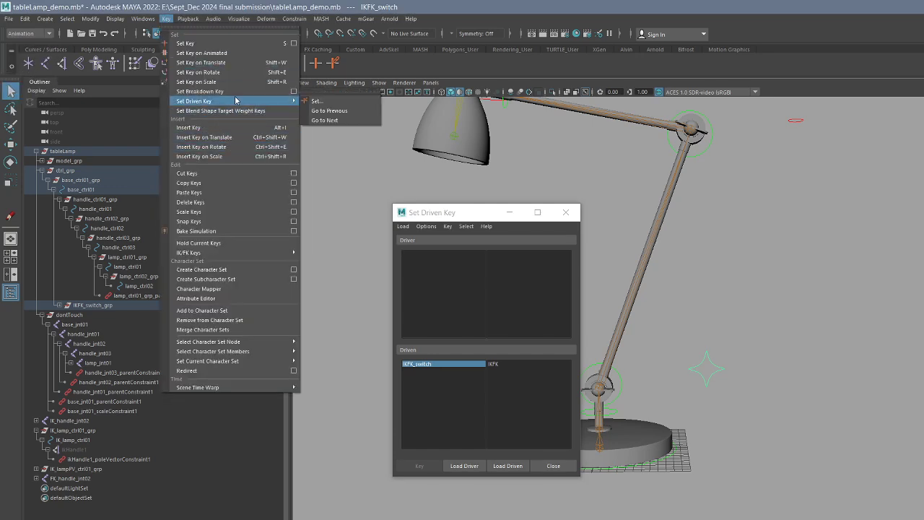
pyautogui.click(328, 106)
pyautogui.moveTo(440, 214); pyautogui.dragTo(378, 185)
# Step: Replace the Set Driven Key shortcut on the custom shelf and reopen the Set Driven Key window
pyautogui.click(356, 51)
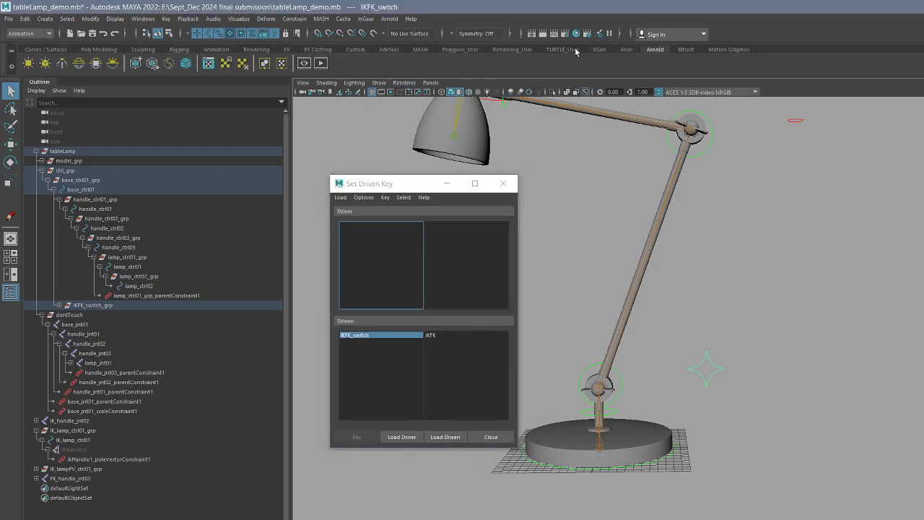
pyautogui.click(626, 50)
pyautogui.moveTo(396, 185); pyautogui.dragTo(368, 156)
pyautogui.click(475, 153)
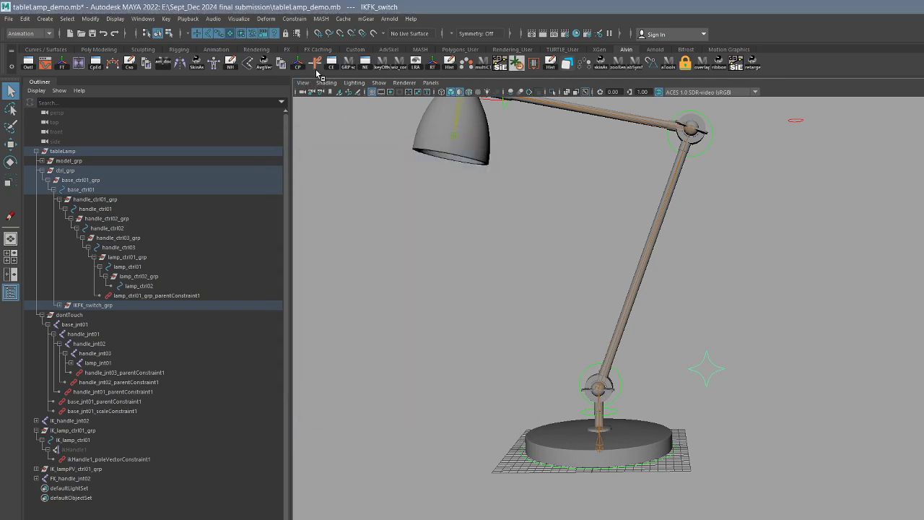
pyautogui.rightClick(318, 66)
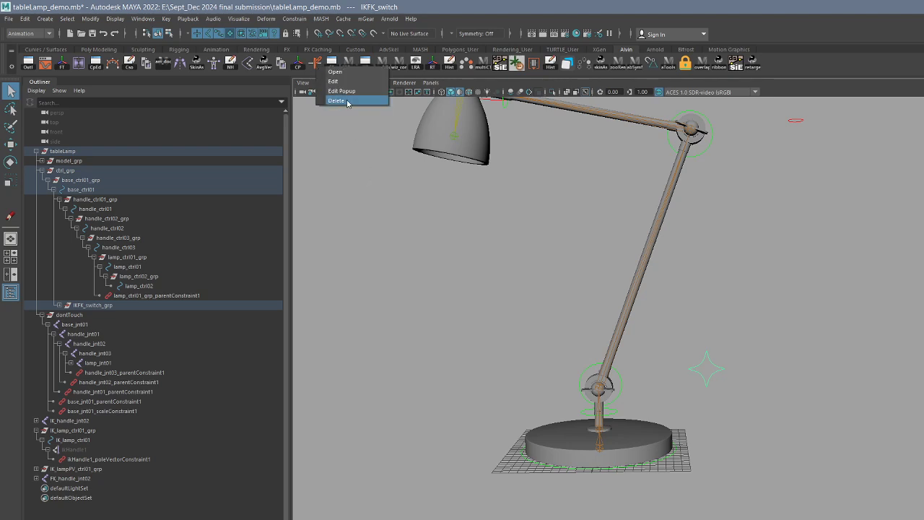
pyautogui.click(347, 103)
pyautogui.click(167, 19)
pyautogui.moveTo(246, 103)
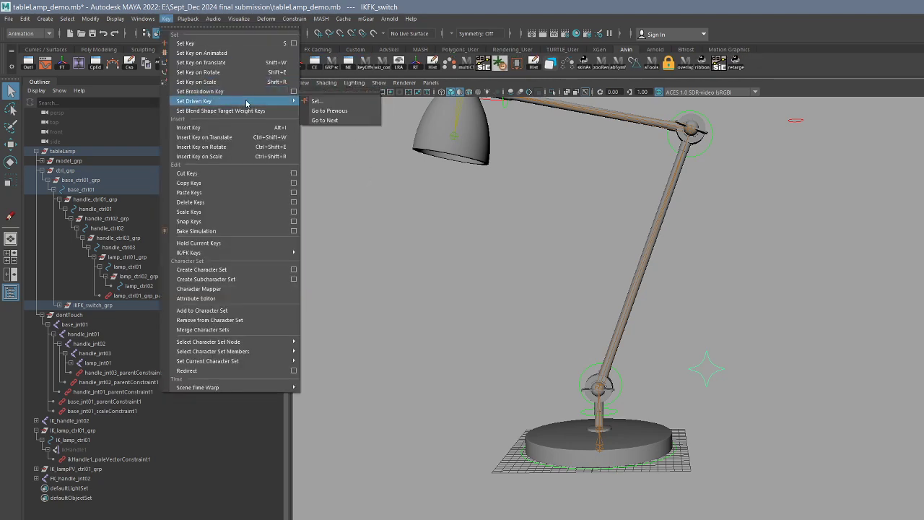
pyautogui.click(319, 101)
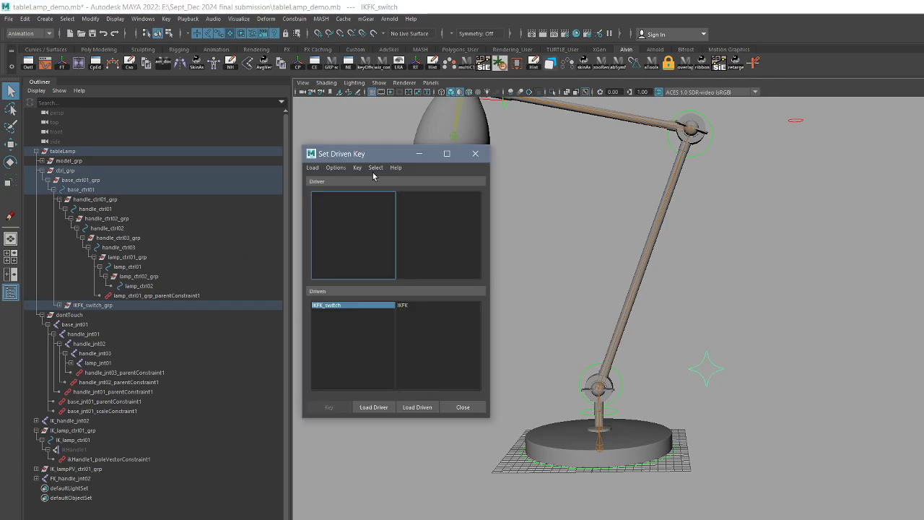
# Step: Load the IKFK_switch control as the driver in Set Driven Key
pyautogui.moveTo(382, 154)
pyautogui.mouseDown()
pyautogui.moveTo(388, 160)
pyautogui.moveTo(358, 155)
pyautogui.moveTo(395, 151)
pyautogui.moveTo(372, 148)
pyautogui.mouseUp()
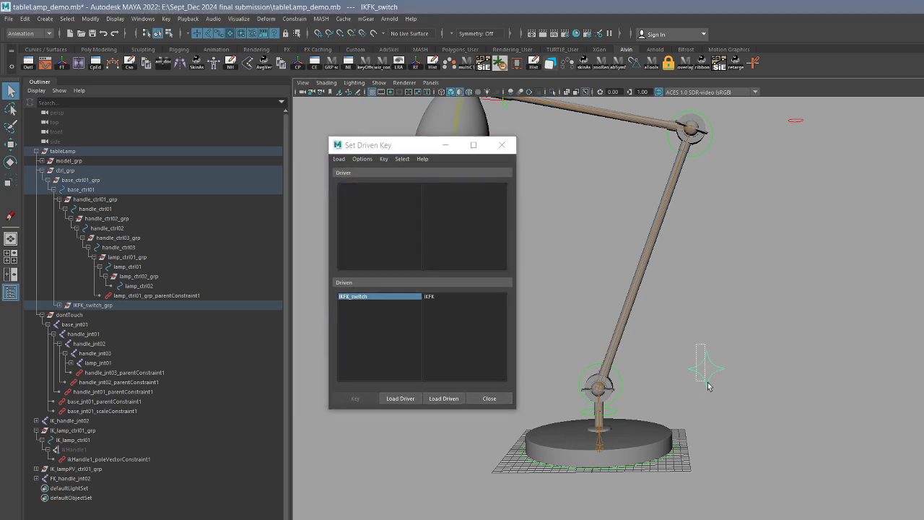
pyautogui.moveTo(707, 386); pyautogui.dragTo(711, 388)
pyautogui.click(398, 398)
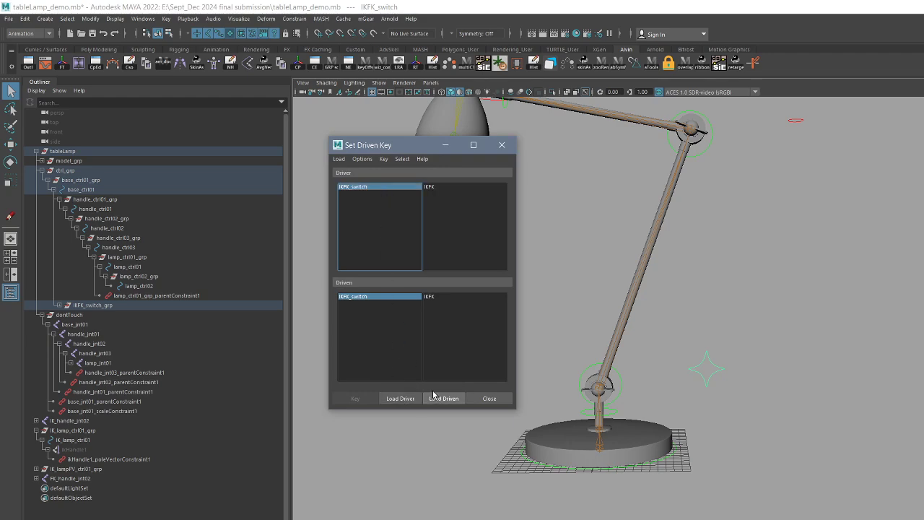
# Step: Load the parent constraints of lamp_ctrl01_grp, handle_jnt03 and handle_jnt02 as the driven objects
pyautogui.moveTo(627, 296); pyautogui.dragTo(666, 315)
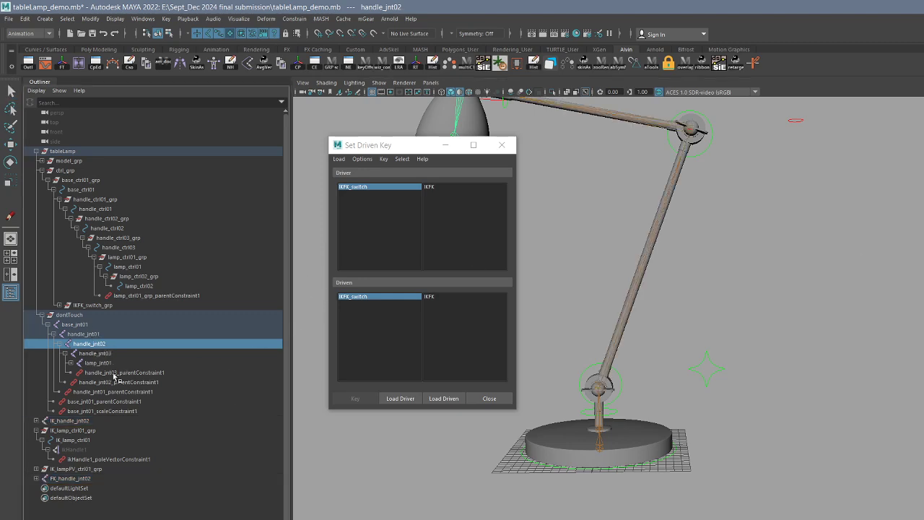
pyautogui.click(153, 296)
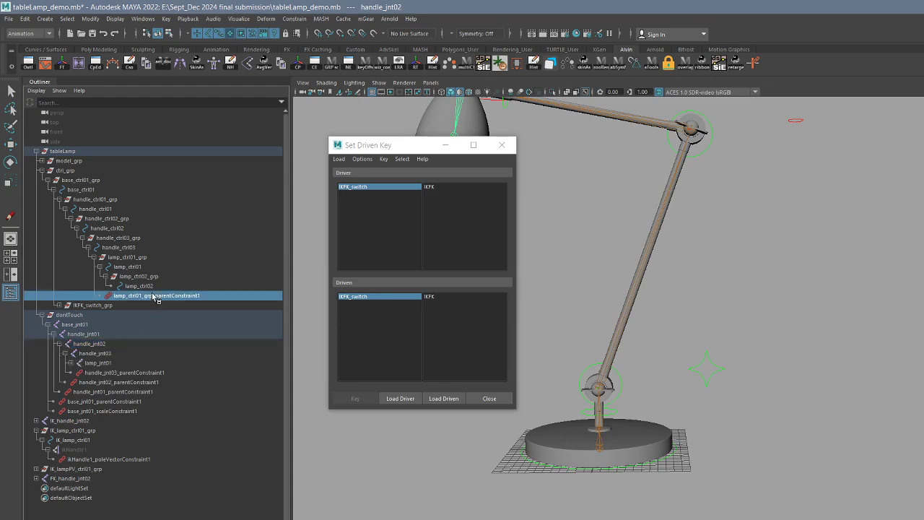
pyautogui.keyDown('ctrl'); pyautogui.click(105, 374); pyautogui.keyUp('ctrl')
pyautogui.keyDown('ctrl'); pyautogui.click(108, 382); pyautogui.keyUp('ctrl')
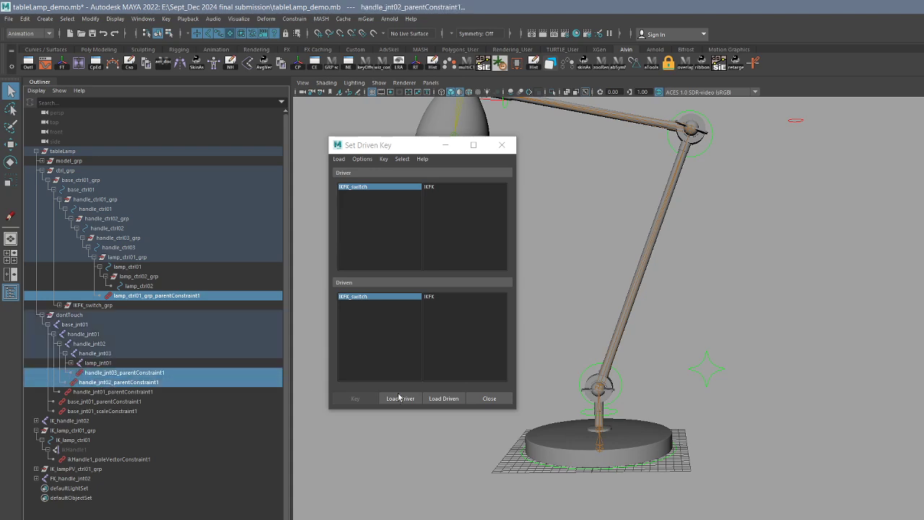
pyautogui.click(447, 399)
# Step: Examine the keyable attributes of each driven parent constraint and reselect the IKFK_switch driver
pyautogui.click(379, 297)
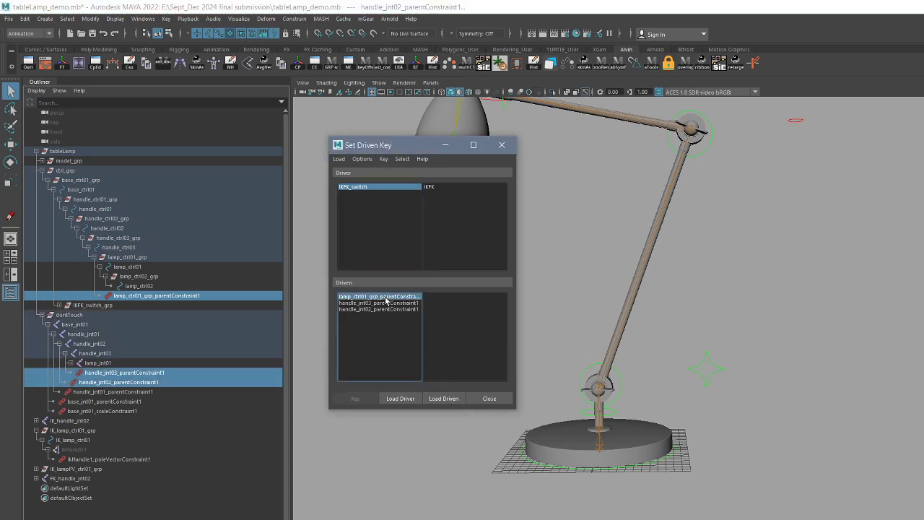
pyautogui.click(375, 187)
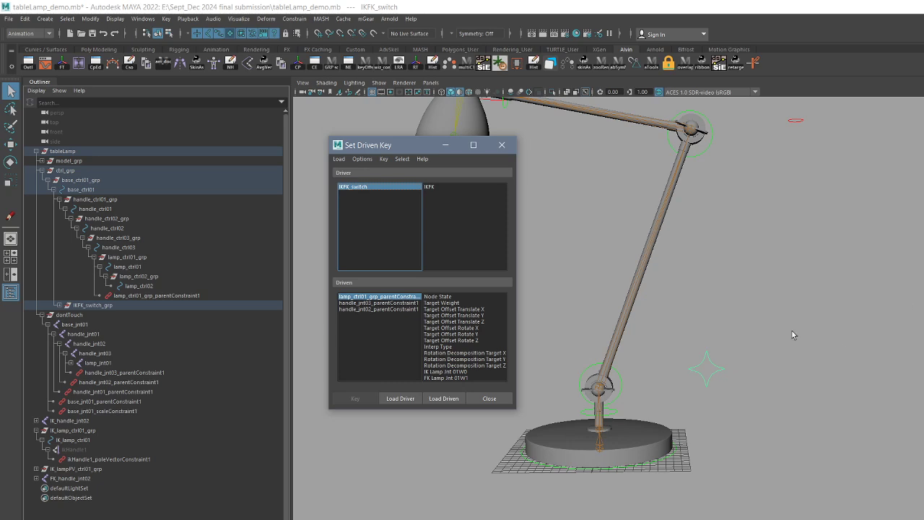
pyautogui.click(390, 296)
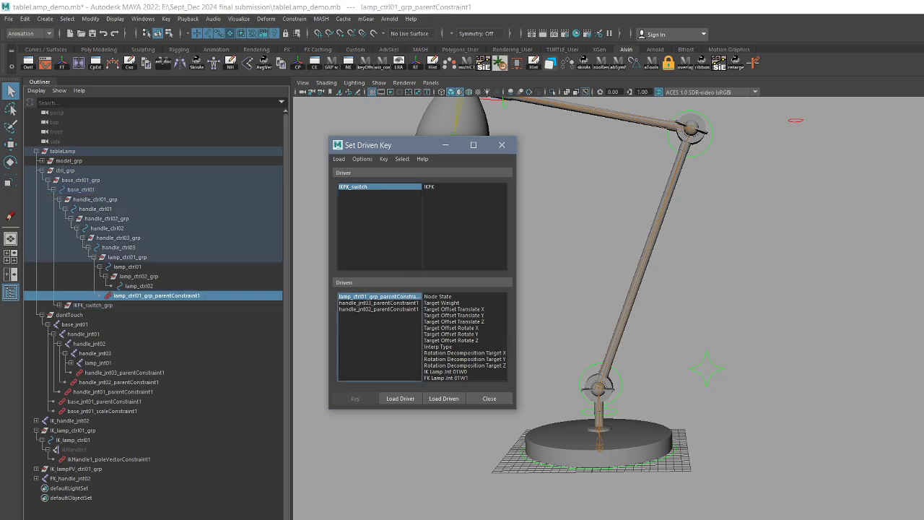
pyautogui.click(402, 303)
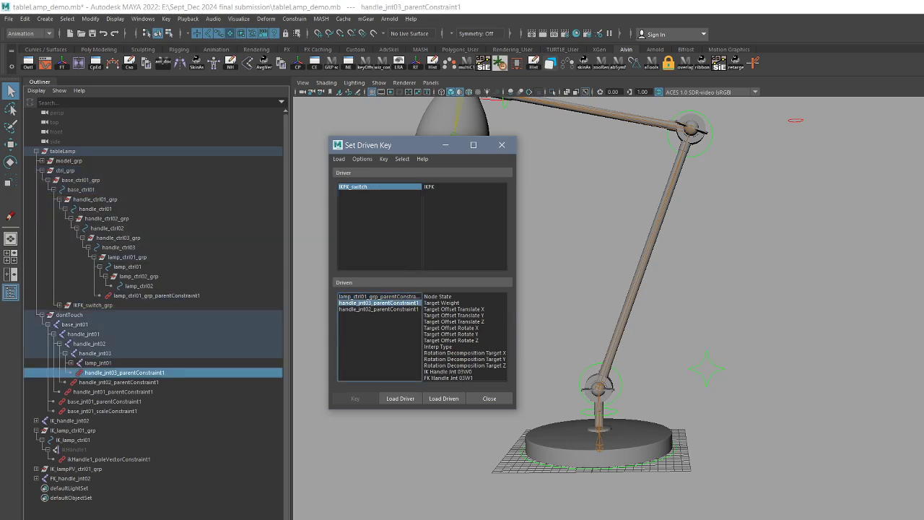
pyautogui.click(404, 309)
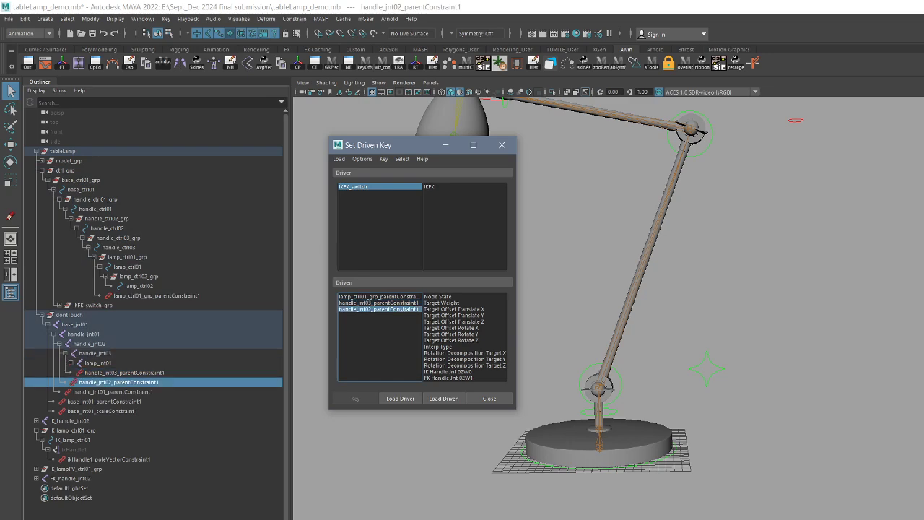
pyautogui.click(401, 186)
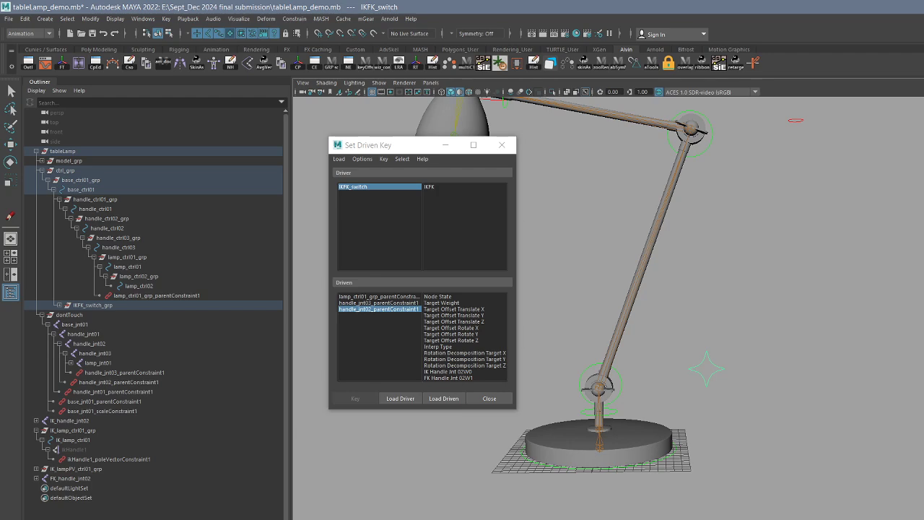
# Step: Key the IK and FK weights of handle_jnt02's parent constraint against IKFK_switch's IKFK attribute
pyautogui.press('q')
pyautogui.click(395, 297)
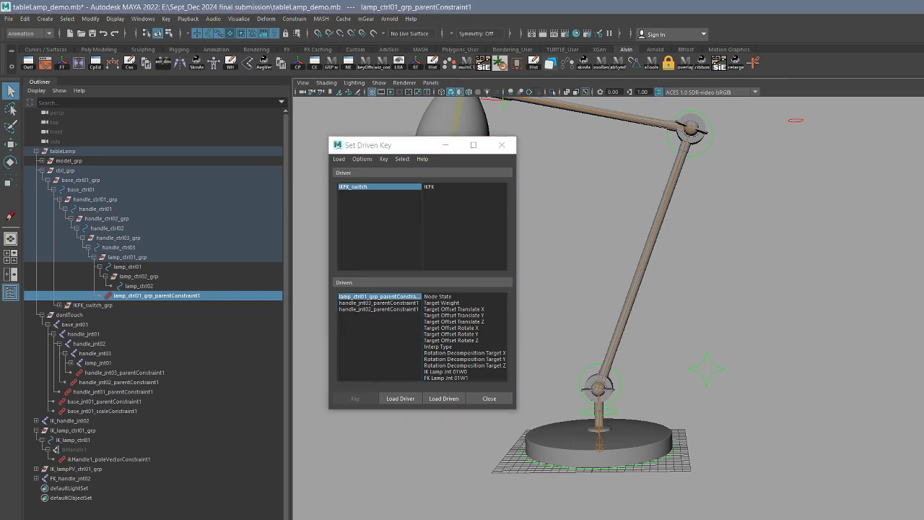
pyautogui.click(378, 303)
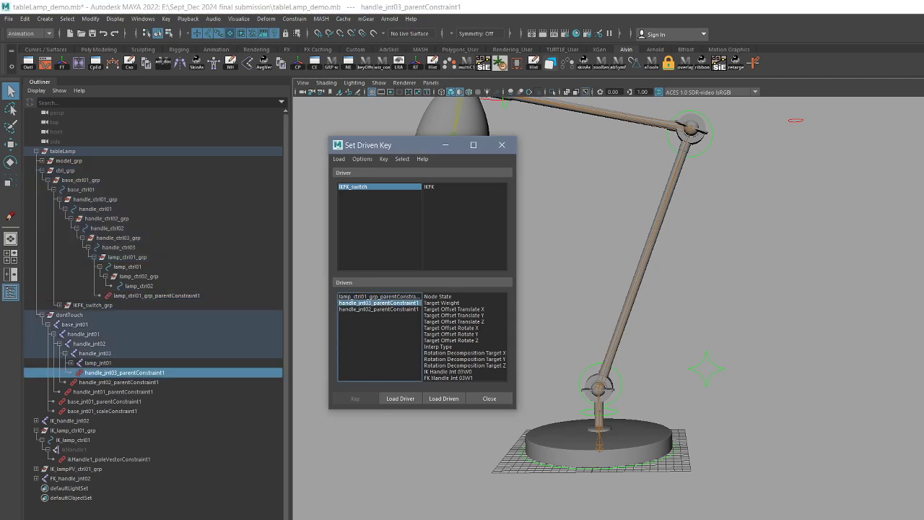
pyautogui.click(403, 309)
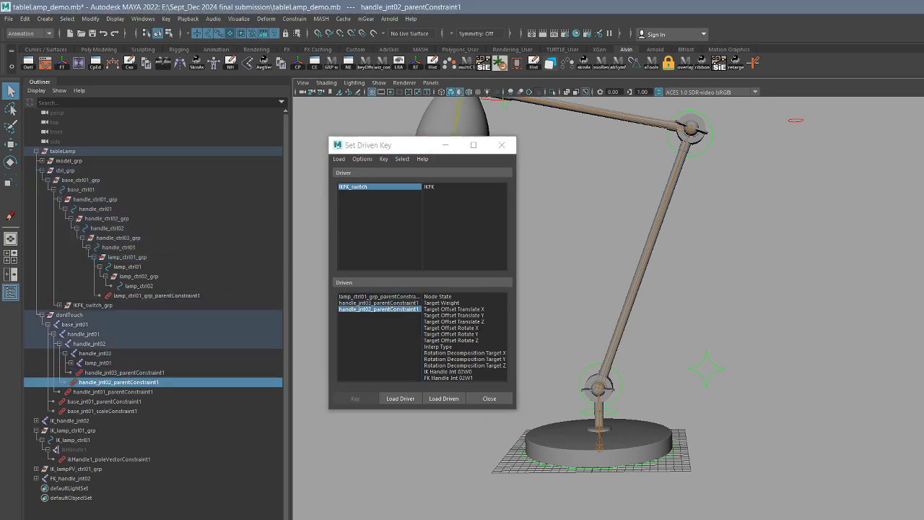
pyautogui.click(443, 186)
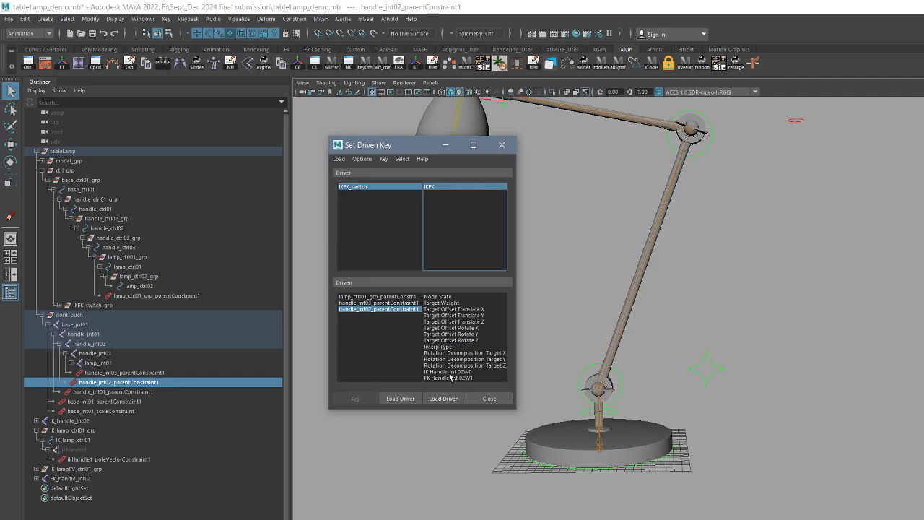
pyautogui.moveTo(450, 371); pyautogui.dragTo(451, 377)
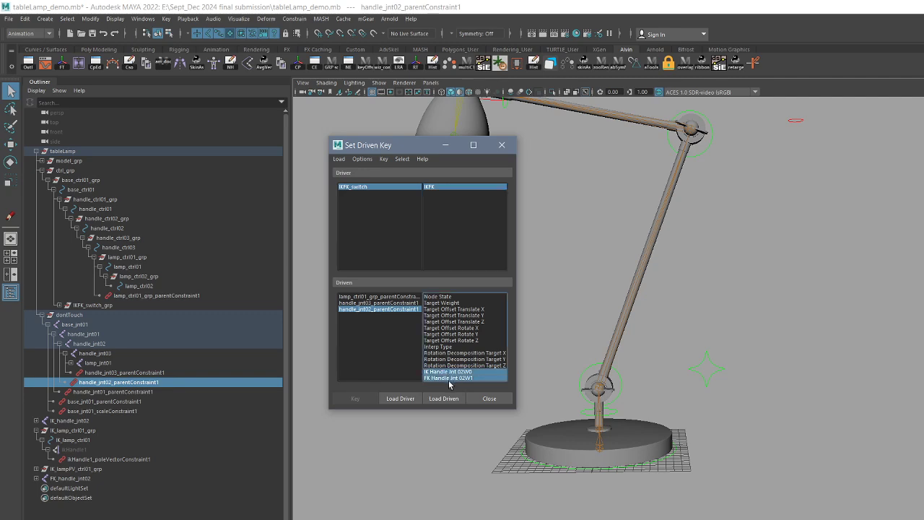
# Step: Set driven keys on the IK and FK weights of the handle_jnt03 and lamp_ctrl01_grp parent constraints, driven by IKFK
pyautogui.click(378, 303)
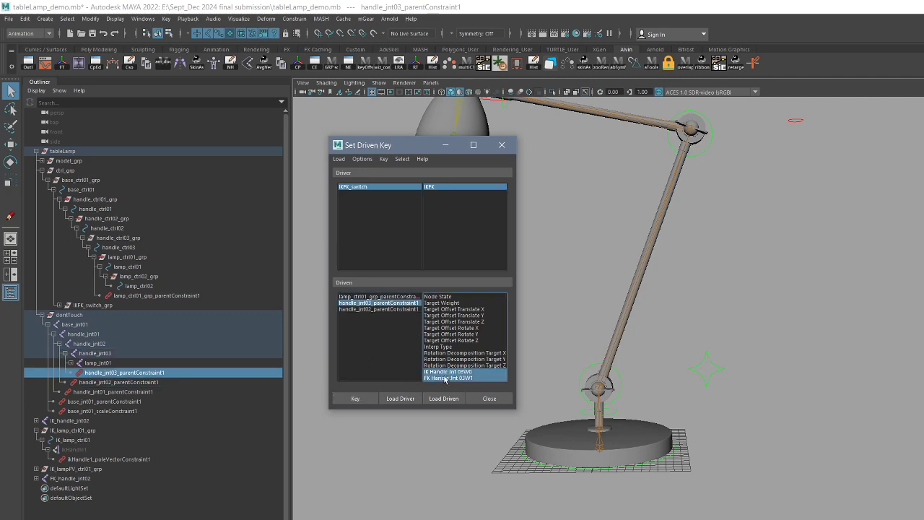
pyautogui.click(356, 399)
pyautogui.click(379, 297)
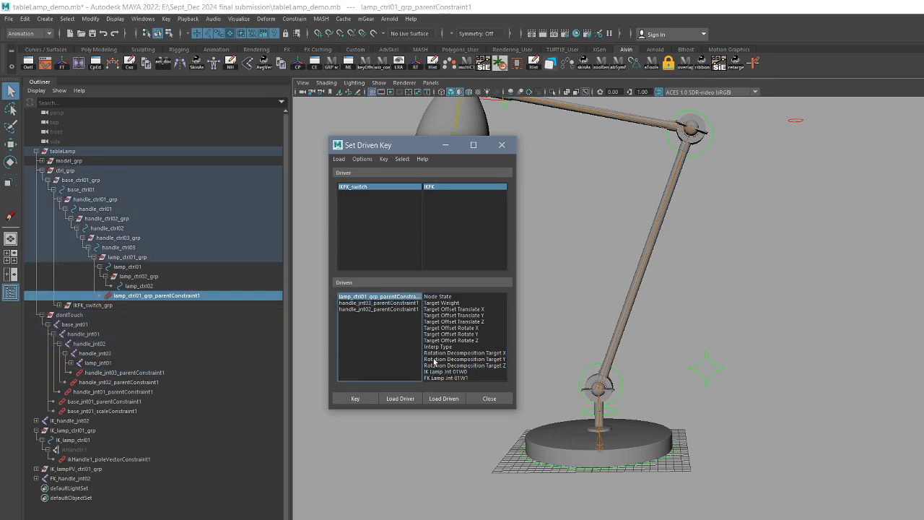
pyautogui.moveTo(445, 371); pyautogui.dragTo(445, 377)
pyautogui.click(367, 400)
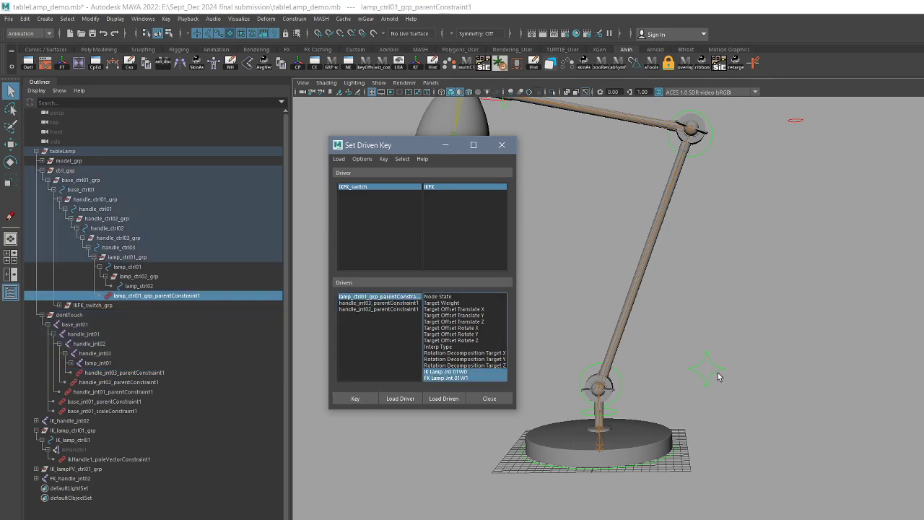
# Step: Change the IKFK attribute to its opposite state and swap the IK and FK weights on the three driven parent constraints
pyautogui.moveTo(738, 353); pyautogui.dragTo(708, 394)
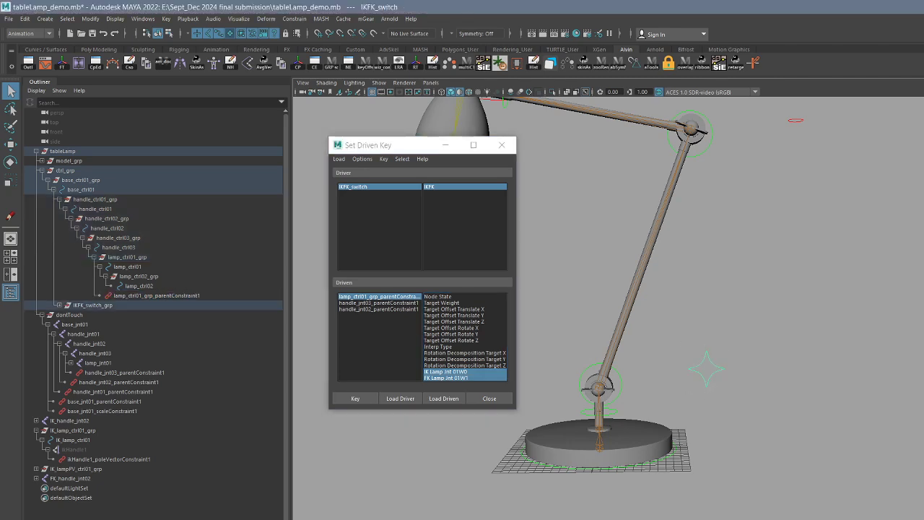
pyautogui.click(387, 297)
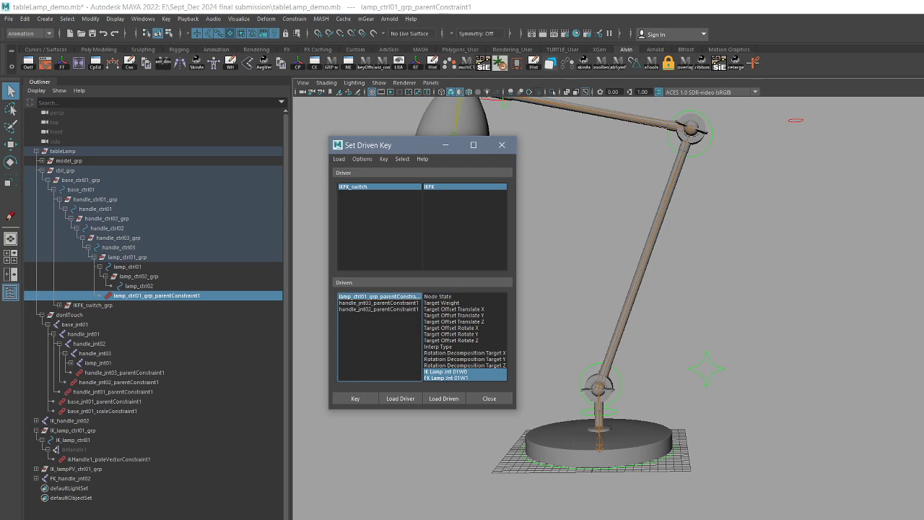
pyautogui.moveTo(854, 304); pyautogui.dragTo(705, 377)
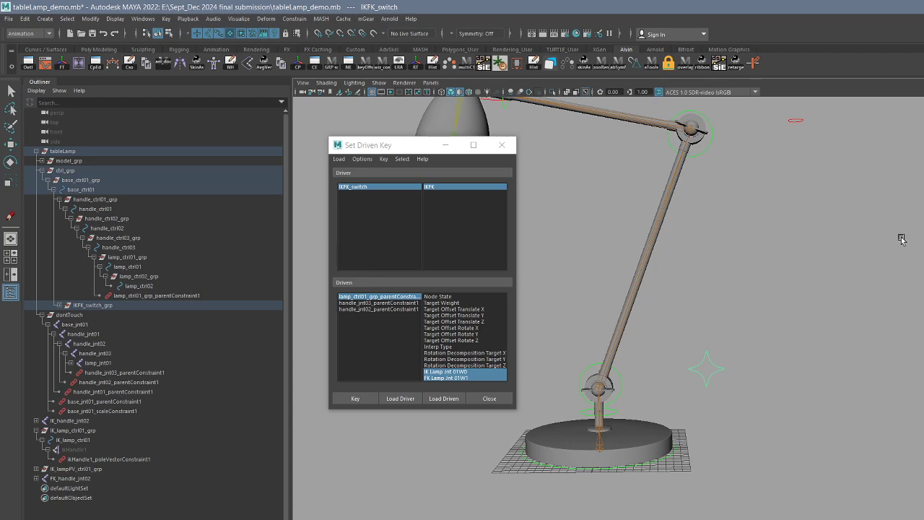
pyautogui.click(405, 298)
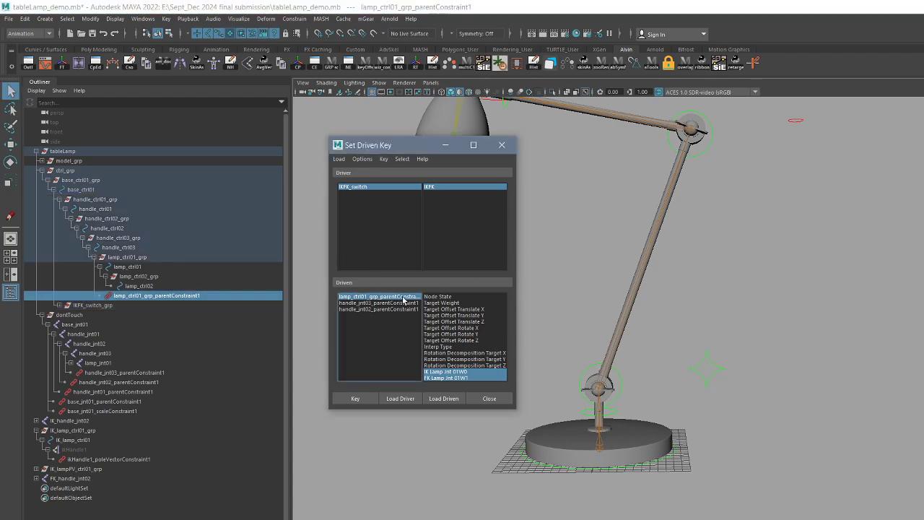
pyautogui.click(701, 375)
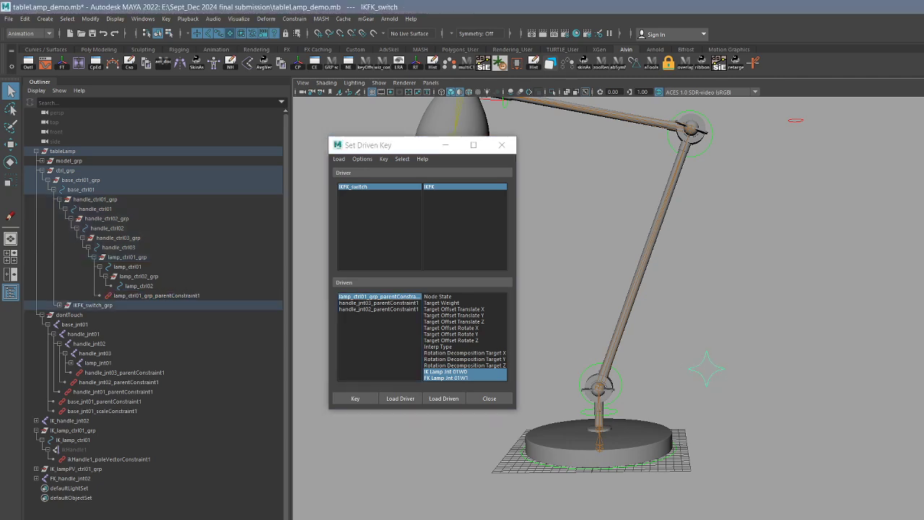
pyautogui.click(412, 299)
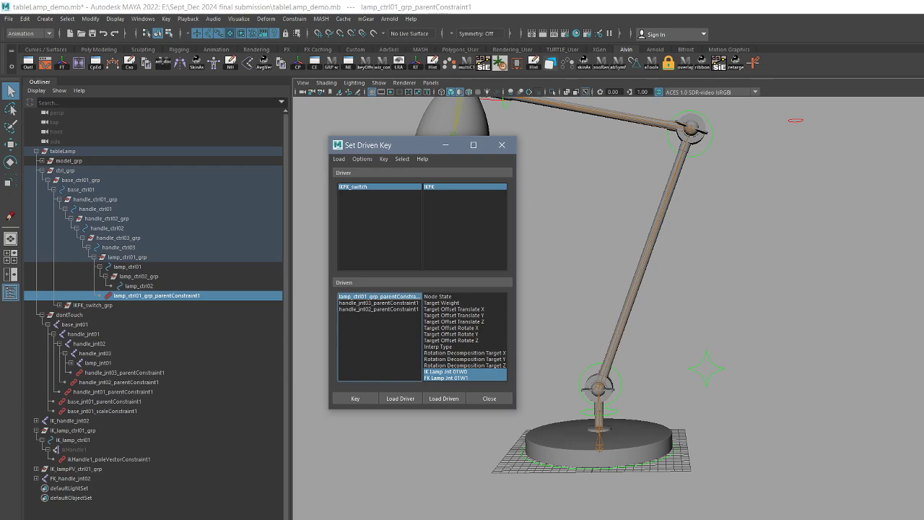
pyautogui.click(379, 302)
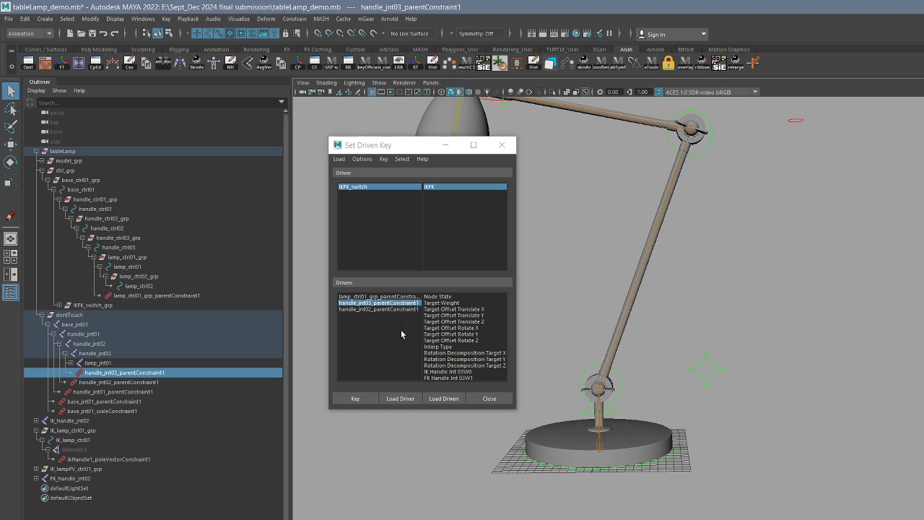
pyautogui.click(394, 309)
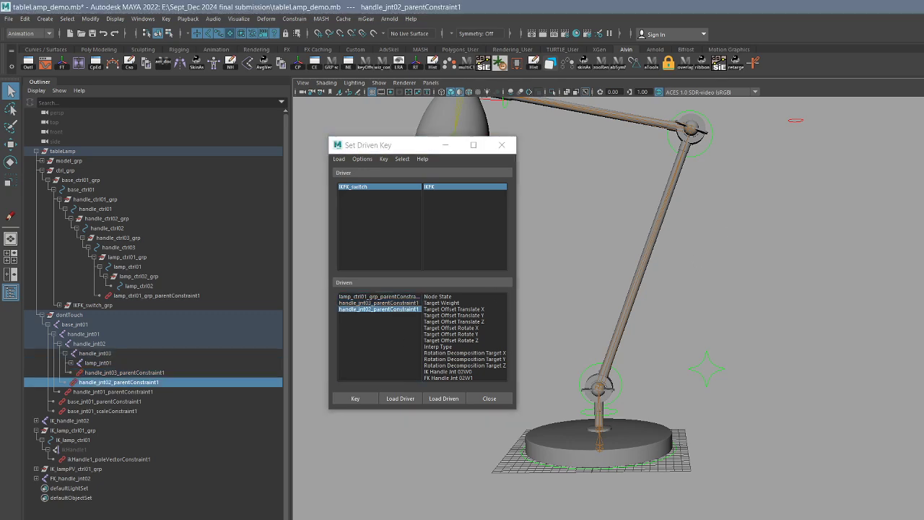
# Step: Key the swapped IK and FK weights of all three parent constraints against the opposite IKFK state
pyautogui.moveTo(458, 372); pyautogui.dragTo(458, 378)
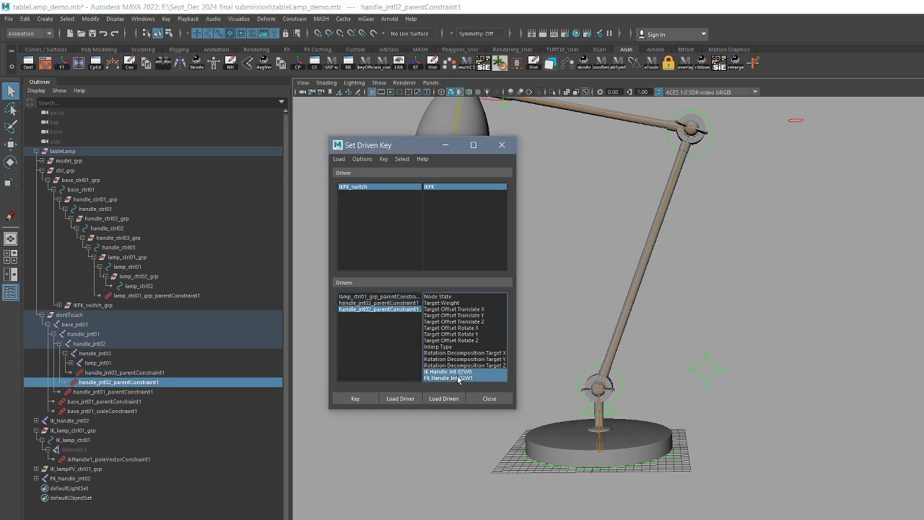
pyautogui.click(379, 303)
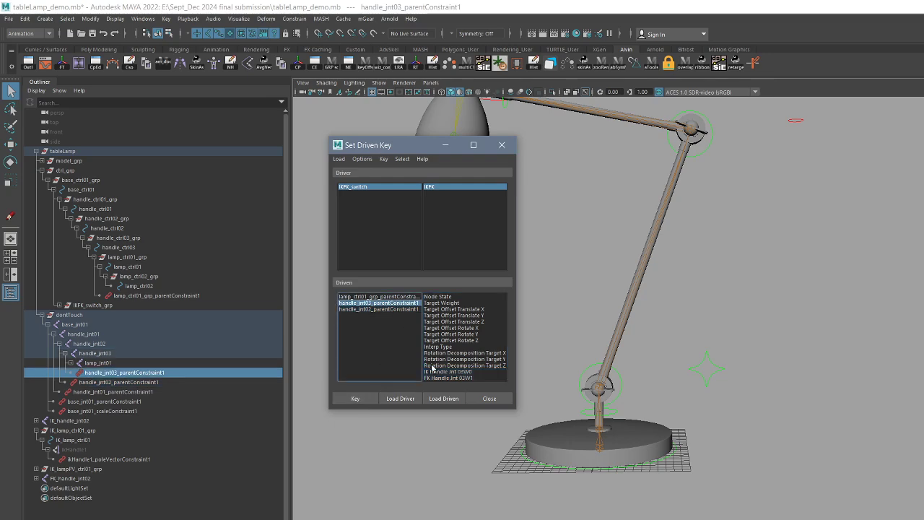
pyautogui.click(383, 297)
pyautogui.moveTo(447, 372); pyautogui.dragTo(446, 383)
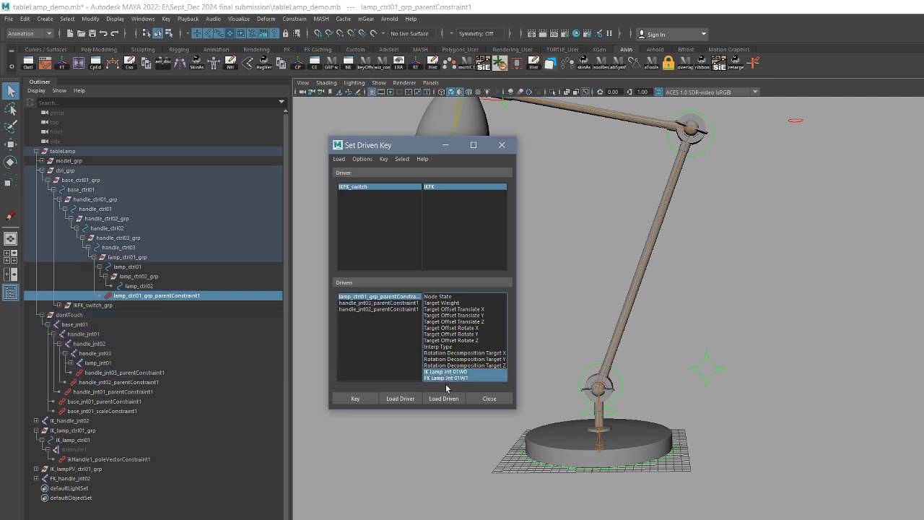
pyautogui.click(365, 398)
# Step: Move the Set Driven Key window off the lamp and turn off the Rotate tool's step snap with handle_ctrl02 selected
pyautogui.moveTo(407, 153); pyautogui.dragTo(247, 193)
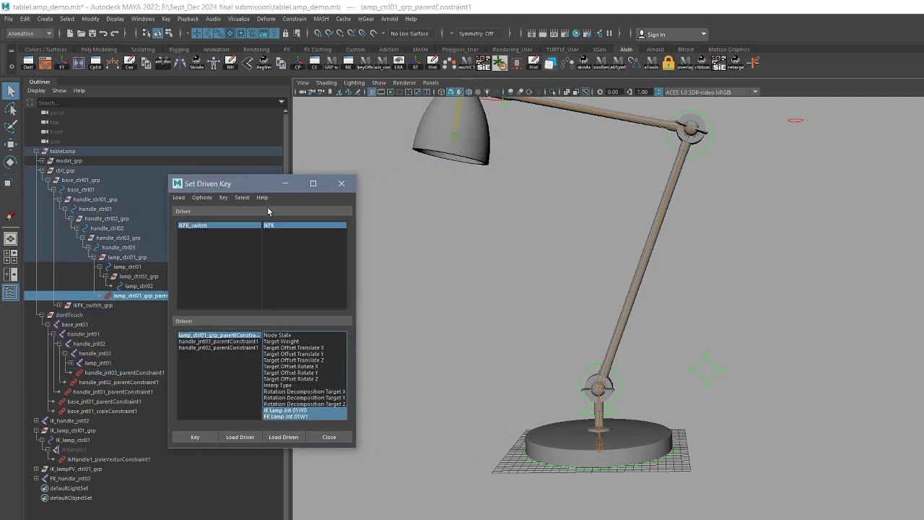
pyautogui.moveTo(681, 342); pyautogui.dragTo(728, 366)
pyautogui.keyDown('alt'); pyautogui.moveTo(736, 362); pyautogui.dragTo(793, 392, button='middle'); pyautogui.keyUp('alt')
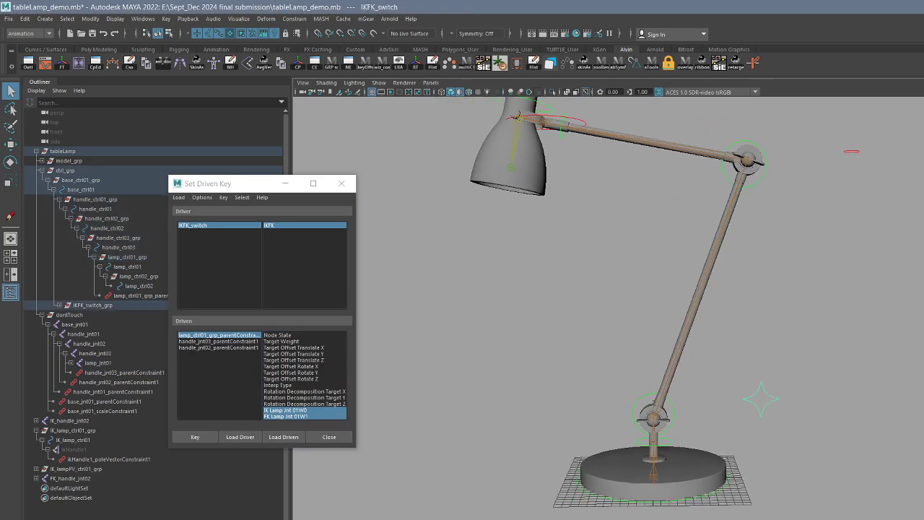
pyautogui.click(668, 416)
pyautogui.press('e')
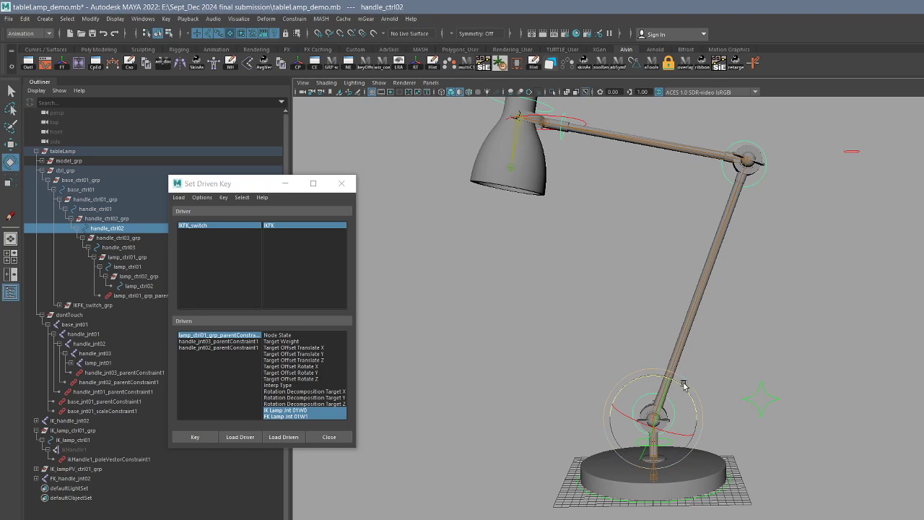
pyautogui.rightClick(742, 358)
pyautogui.doubleClick(11, 161)
pyautogui.click(197, 349)
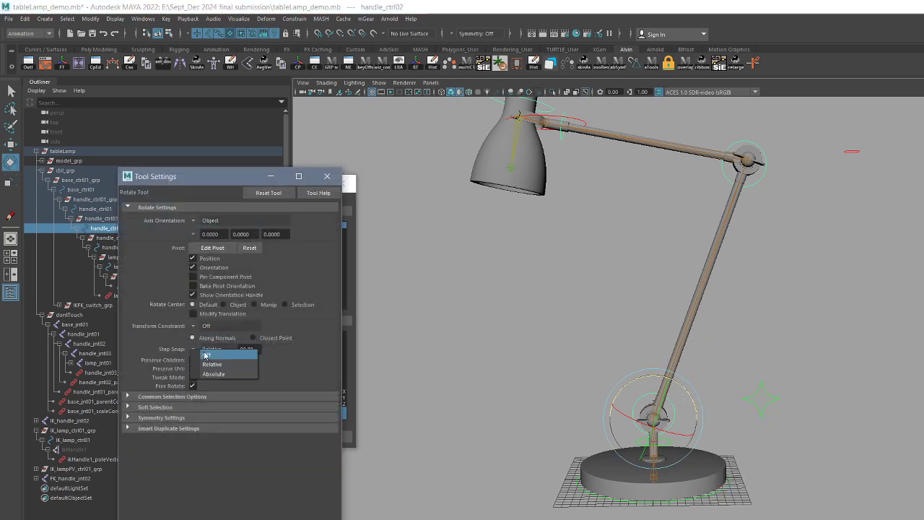
pyautogui.click(205, 354)
# Step: Rotate handle_ctrl02, handle_ctrl03 and lamp_ctrl01 to test posing the lamp arm in FK
pyautogui.moveTo(687, 403); pyautogui.dragTo(715, 394)
pyautogui.press('q')
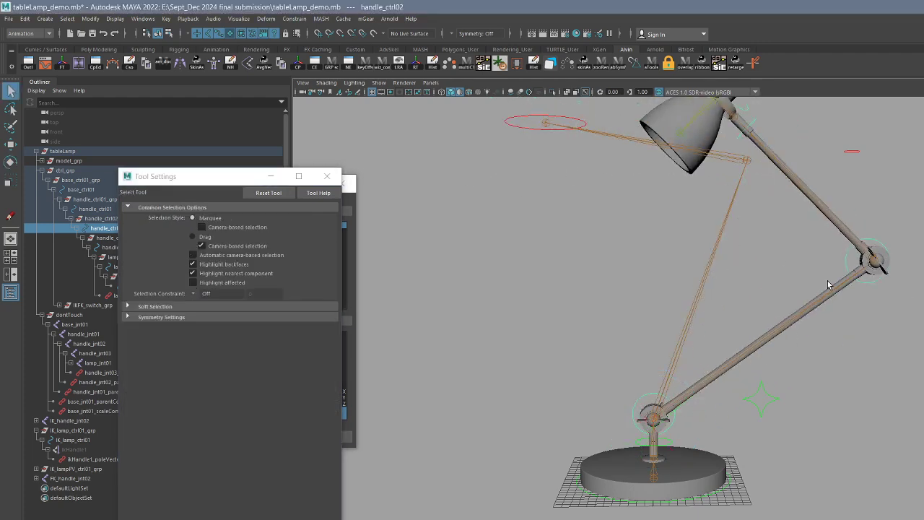
pyautogui.click(847, 256)
pyautogui.press('e')
pyautogui.keyDown('alt'); pyautogui.moveTo(824, 256); pyautogui.dragTo(825, 294, button='middle'); pyautogui.keyUp('alt')
pyautogui.moveTo(833, 294); pyautogui.dragTo(832, 326)
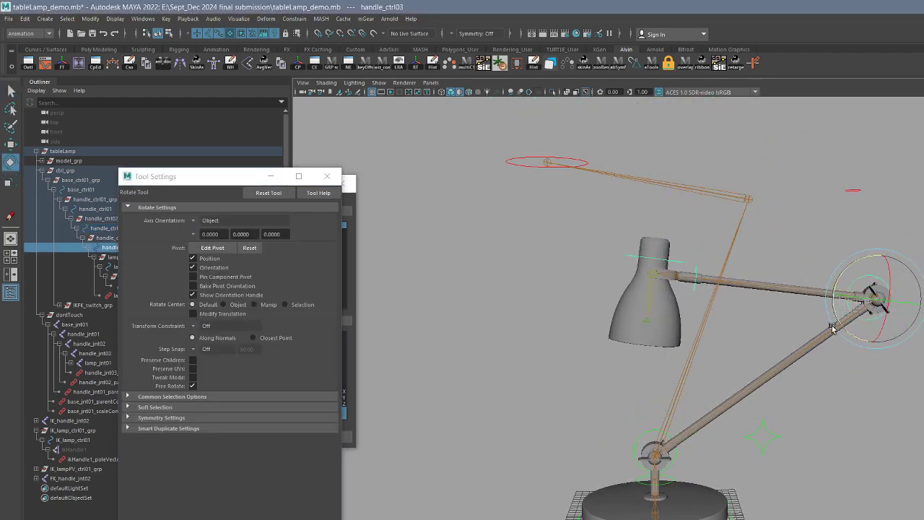
pyautogui.press('q')
pyautogui.click(689, 289)
pyautogui.press('e')
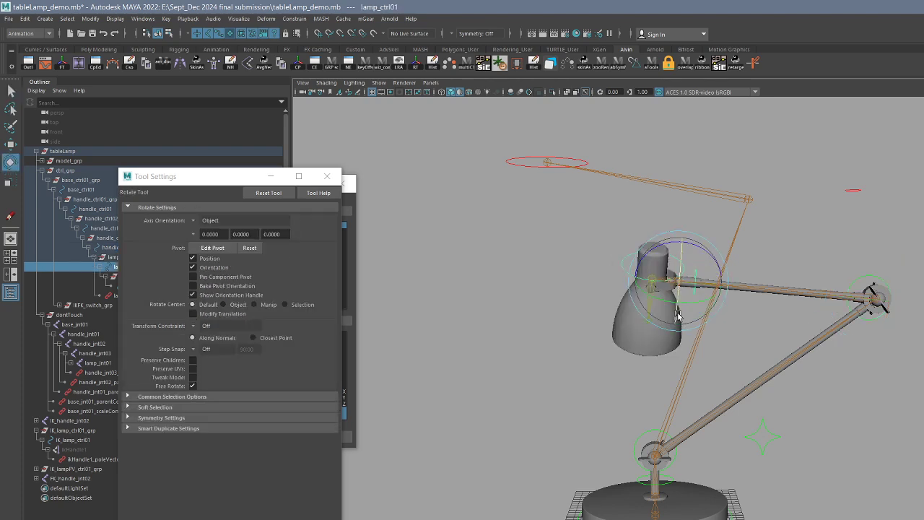
pyautogui.moveTo(679, 316); pyautogui.dragTo(697, 318)
pyautogui.press('q')
# Step: Switch the lamp to IK through IKFK_switch and move IK_lamp_ctrl01 to test the IK arm
pyautogui.click(763, 437)
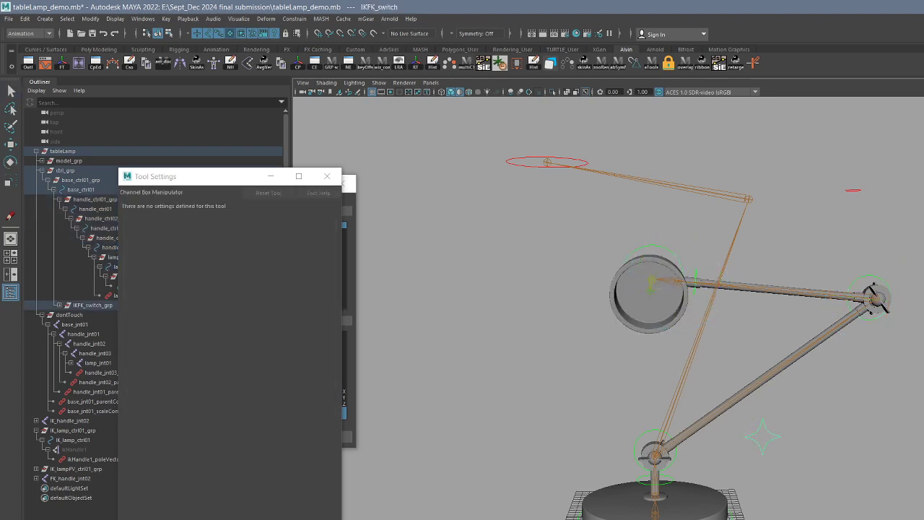
pyautogui.keyDown('alt'); pyautogui.moveTo(627, 163); pyautogui.dragTo(632, 177, button='middle'); pyautogui.keyUp('alt')
pyautogui.press('q')
pyautogui.click(584, 180)
pyautogui.click(584, 180)
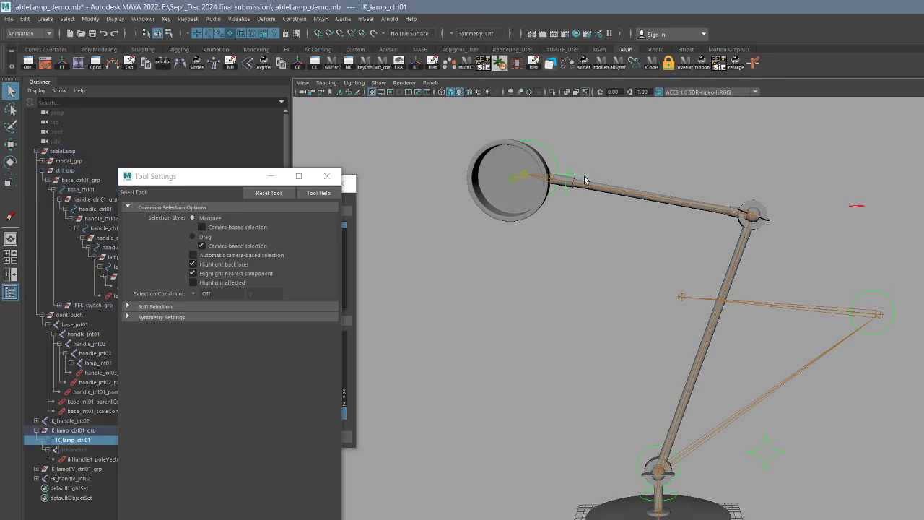
pyautogui.press('w')
pyautogui.moveTo(583, 178); pyautogui.dragTo(907, 235)
# Step: Move the IK_lampPV_ctrl01 pole vector control to test the direction of the arm's bend
pyautogui.press('q')
pyautogui.click(857, 209)
pyautogui.press('w')
pyautogui.moveTo(857, 210); pyautogui.dragTo(923, 433)
# Step: Undo the test moves and rotations of the IK and FK controls back to the lamp's original pose
pyautogui.hotkey('ctrl', 'z')
pyautogui.hotkey('ctrl', 'z')
pyautogui.hotkey('ctrl', 'z')
pyautogui.hotkey('ctrl', 'z')
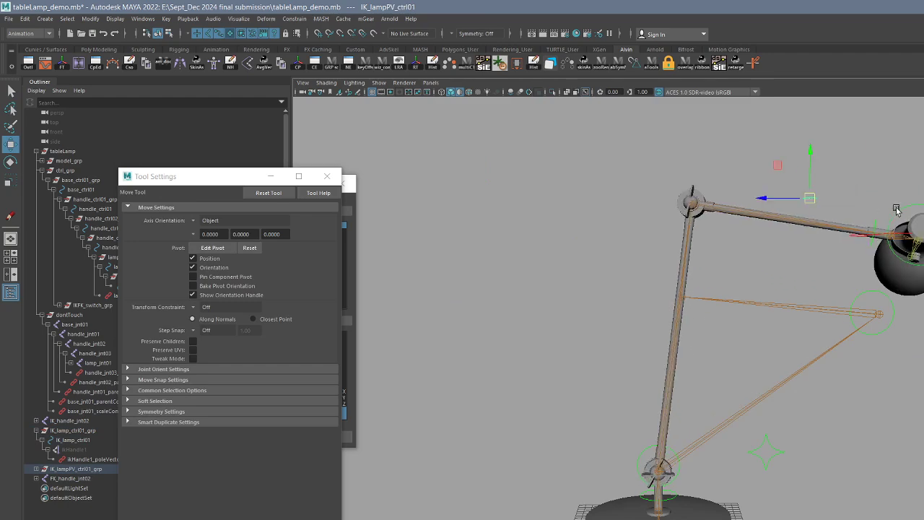
pyautogui.keyDown('alt'); pyautogui.moveTo(896, 215); pyautogui.dragTo(871, 316); pyautogui.keyUp('alt')
pyautogui.hotkey('ctrl', 'z')
pyautogui.hotkey('ctrl', 'z')
pyautogui.hotkey('ctrl', 'z')
pyautogui.hotkey('ctrl', 'z')
pyautogui.hotkey('ctrl', 'z')
pyautogui.hotkey('ctrl', 'z')
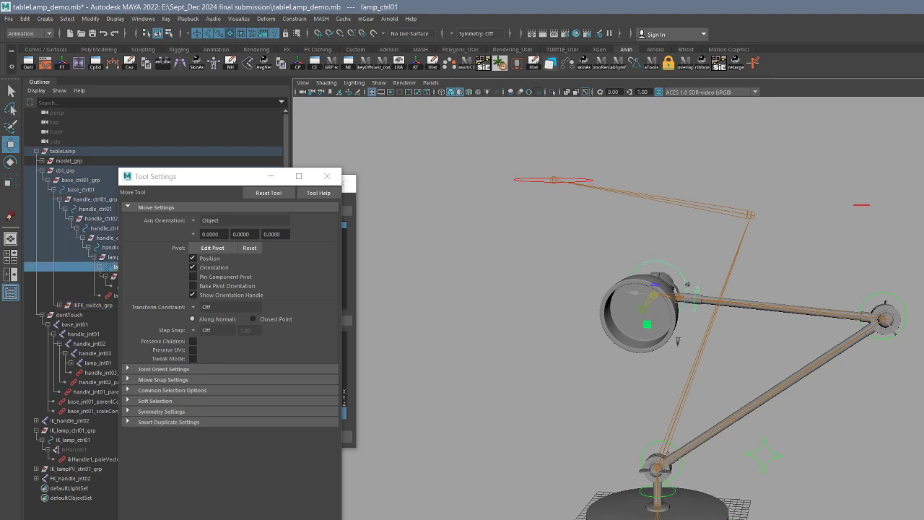
pyautogui.hotkey('ctrl', 'z')
pyautogui.hotkey('ctrl', 'z')
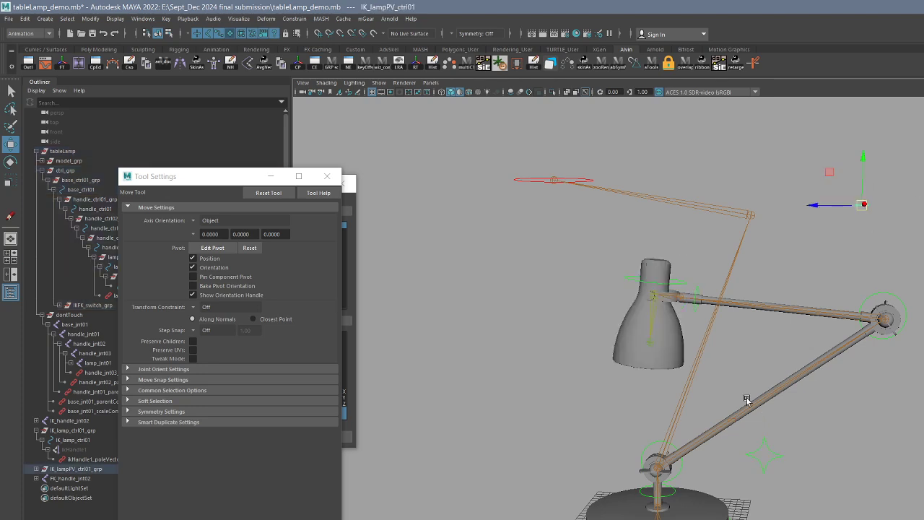
pyautogui.hotkey('ctrl', 'z')
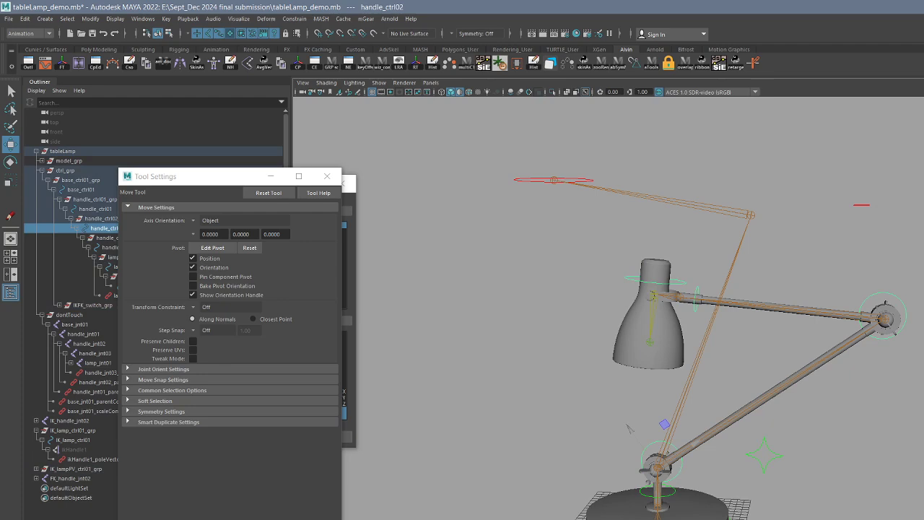
pyautogui.hotkey('ctrl', 'z')
pyautogui.hotkey('ctrl', 'z')
pyautogui.hotkey('ctrl', 'z')
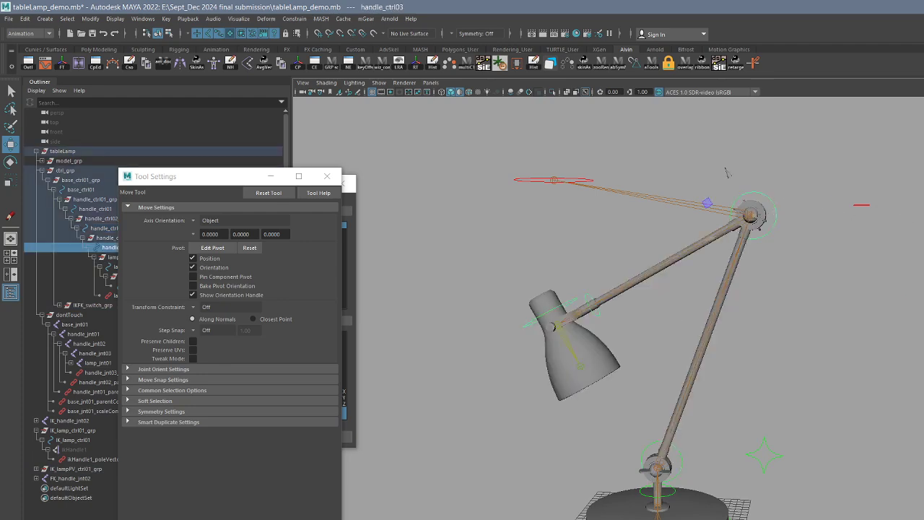
pyautogui.hotkey('ctrl', 'z')
pyautogui.hotkey('ctrl', 'z')
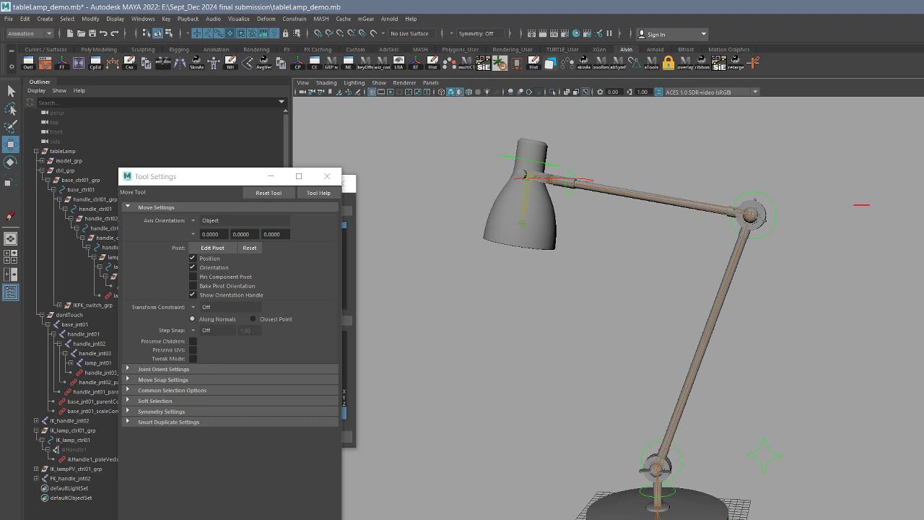
pyautogui.hotkey('ctrl', 'z')
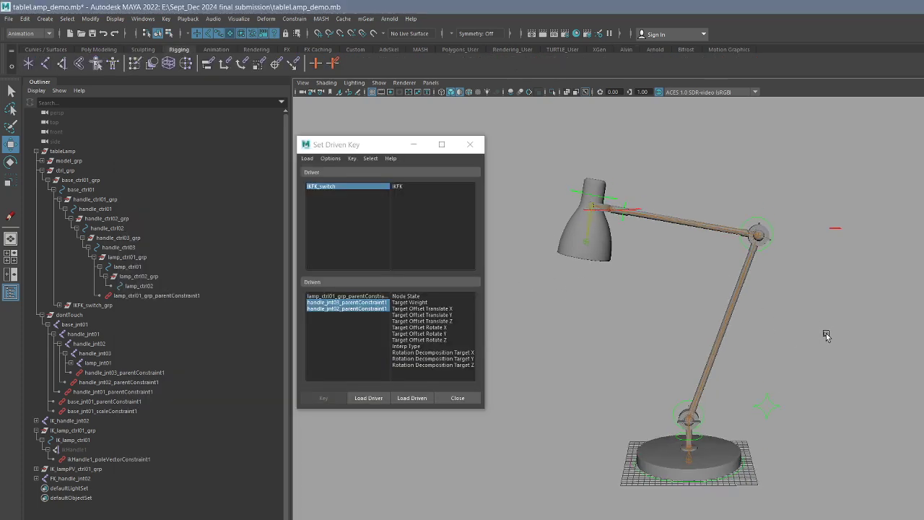
# Step: Add lamp_ctrl01_grp_parentConstraint1 to the selected driven constraints, close the Set Driven Key window and clear the selection
pyautogui.scroll(-2, 790, 357)
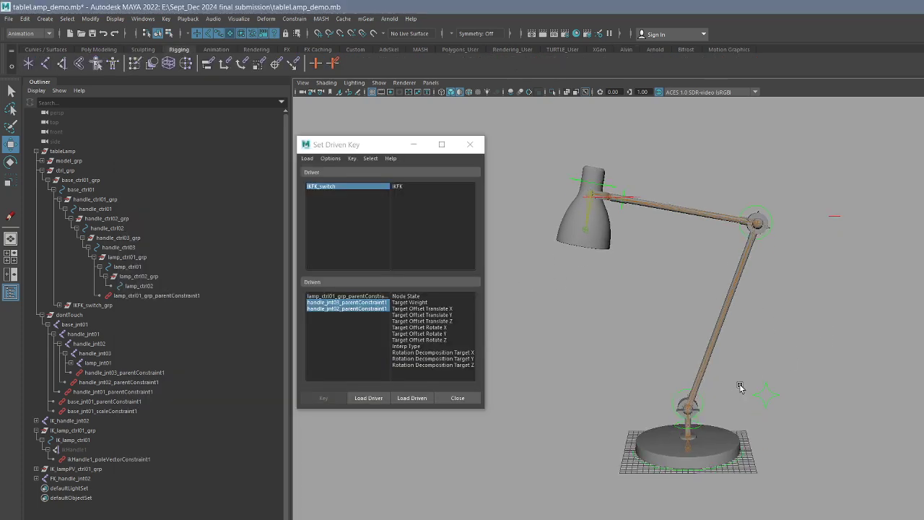
pyautogui.moveTo(739, 385); pyautogui.dragTo(786, 406)
pyautogui.keyDown('ctrl'); pyautogui.click(354, 296); pyautogui.keyUp('ctrl')
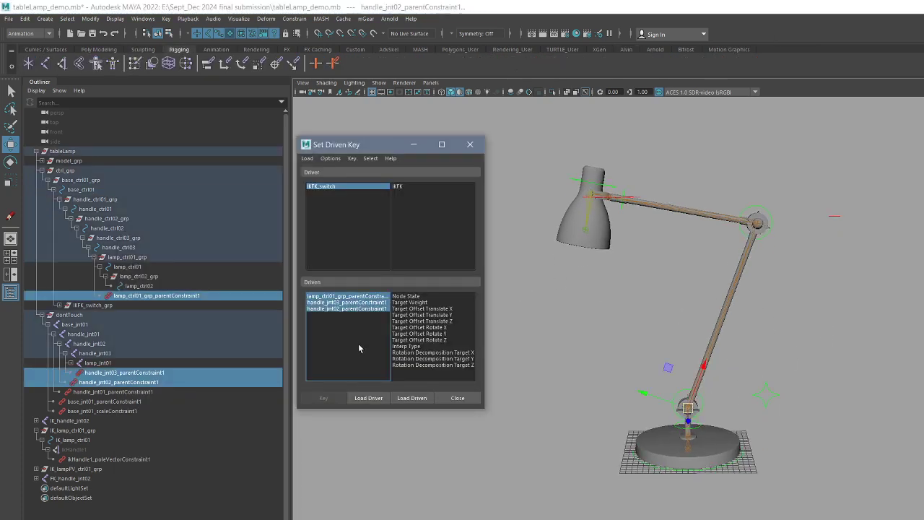
pyautogui.click(454, 398)
pyautogui.click(876, 350)
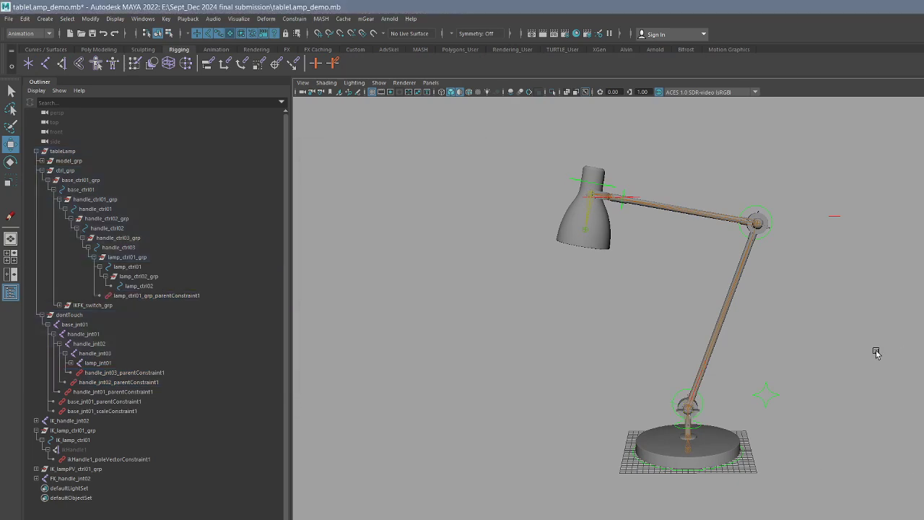
# Step: Select the IKFK_switch control and examine the lamp rig from several angles
pyautogui.moveTo(852, 372); pyautogui.dragTo(757, 409)
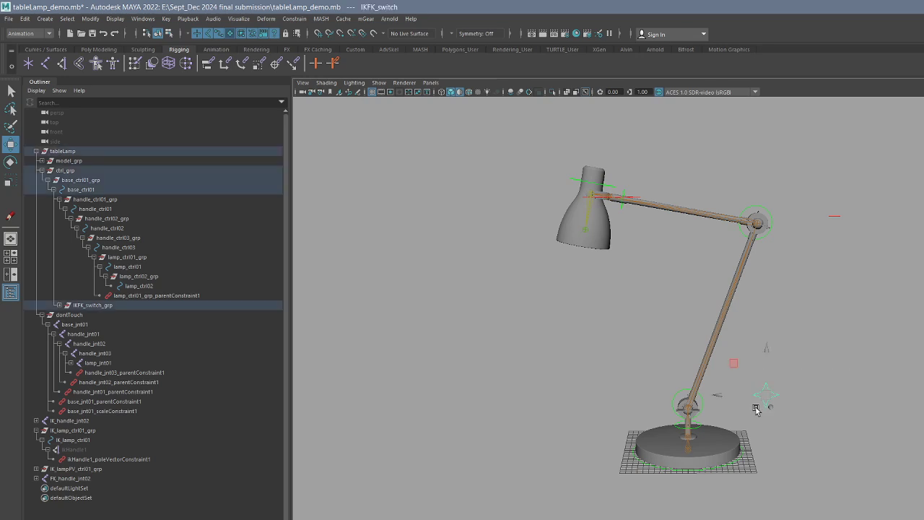
pyautogui.click(804, 383)
pyautogui.keyDown('alt'); pyautogui.moveTo(783, 389); pyautogui.dragTo(779, 359, button='middle'); pyautogui.keyUp('alt')
pyautogui.moveTo(768, 348); pyautogui.dragTo(780, 396)
pyautogui.keyDown('alt'); pyautogui.moveTo(781, 397); pyautogui.dragTo(785, 382); pyautogui.keyUp('alt')
pyautogui.keyDown('alt'); pyautogui.moveTo(787, 384); pyautogui.dragTo(825, 398, button='right'); pyautogui.keyUp('alt')
pyautogui.keyDown('alt'); pyautogui.moveTo(825, 397); pyautogui.dragTo(814, 404, button='middle'); pyautogui.keyUp('alt')
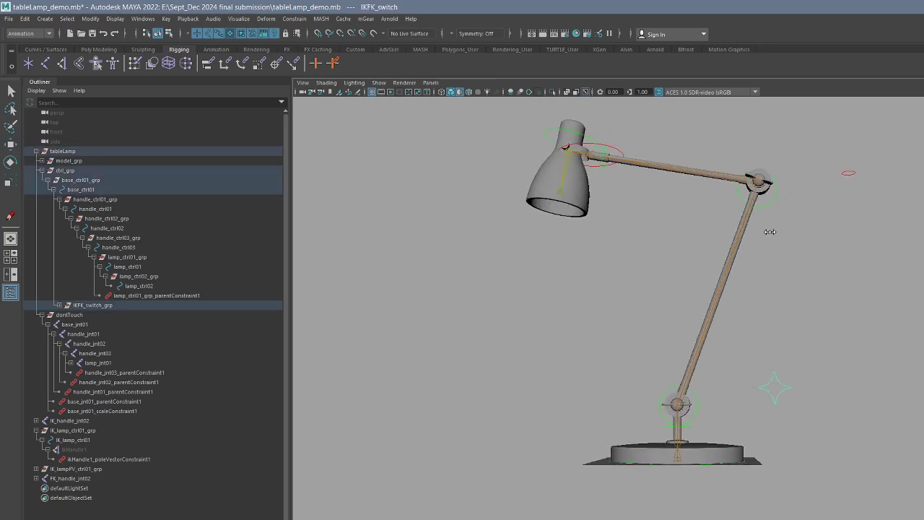
pyautogui.keyDown('alt'); pyautogui.moveTo(696, 234); pyautogui.dragTo(672, 240); pyautogui.keyUp('alt')
pyautogui.keyDown('alt'); pyautogui.moveTo(611, 176); pyautogui.dragTo(641, 229); pyautogui.keyUp('alt')
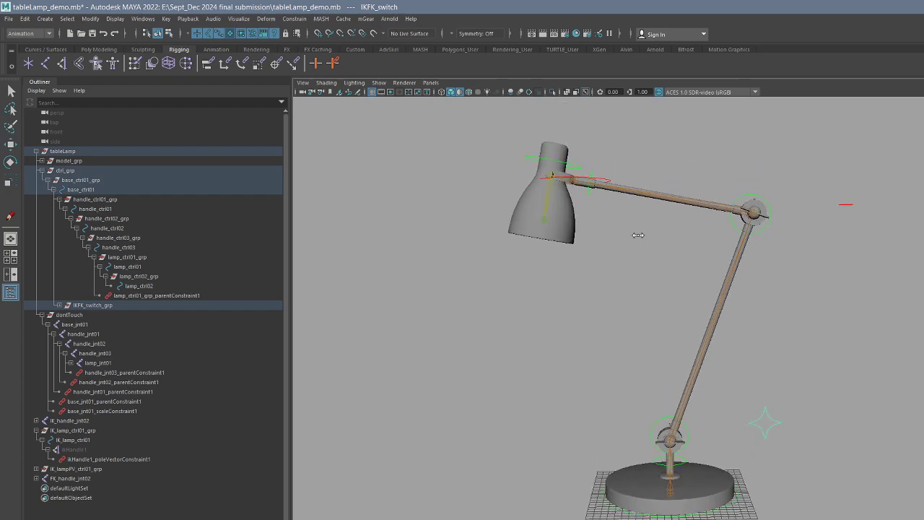
pyautogui.keyDown('alt'); pyautogui.moveTo(877, 244); pyautogui.dragTo(808, 270); pyautogui.keyUp('alt')
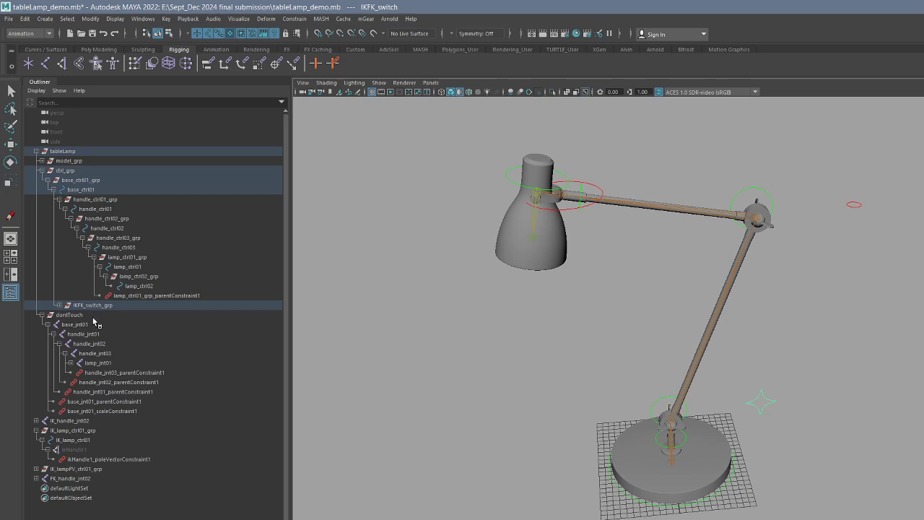
# Step: Collapse the dontTouch, tableLamp and IK_lamp_ctrl01_grp hierarchies in the Outliner
pyautogui.click(41, 315)
pyautogui.click(36, 151)
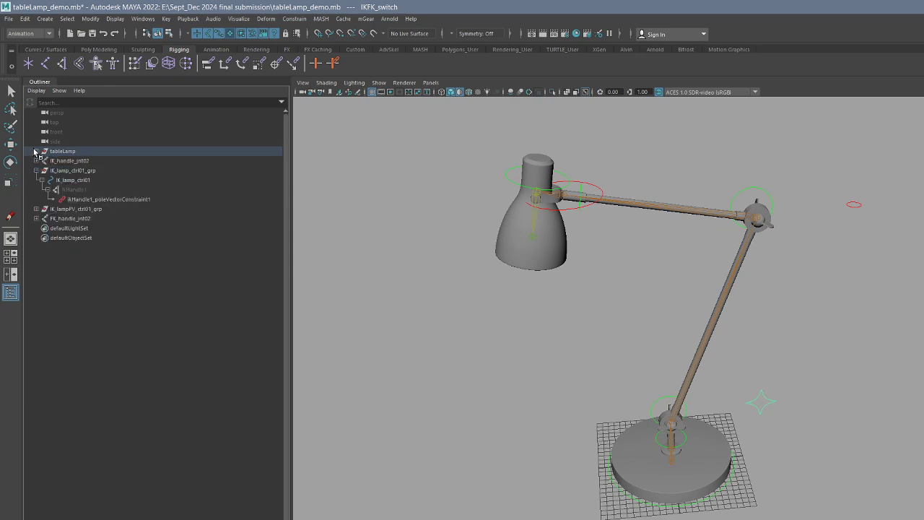
pyautogui.click(70, 161)
pyautogui.press('w')
# Step: Parent IK_handle_jnt02 and FK_handle_jnt02 under handle_jnt01 in the dontTouch hierarchy
pyautogui.click(70, 189)
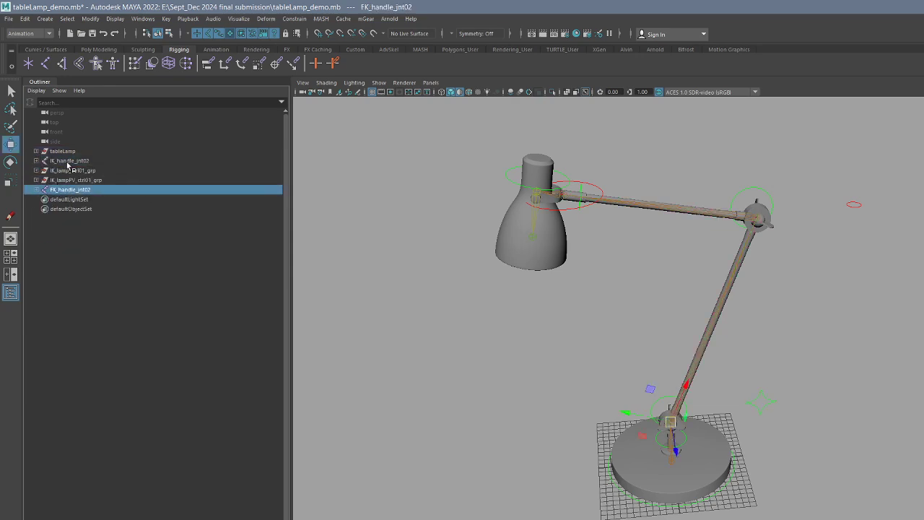
pyautogui.keyDown('ctrl'); pyautogui.click(70, 160); pyautogui.keyUp('ctrl')
pyautogui.keyDown('alt'); pyautogui.moveTo(672, 419); pyautogui.dragTo(675, 394); pyautogui.keyUp('alt')
pyautogui.keyDown('alt'); pyautogui.moveTo(676, 395); pyautogui.dragTo(693, 322, button='middle'); pyautogui.keyUp('alt')
pyautogui.keyDown('alt'); pyautogui.moveTo(596, 333); pyautogui.dragTo(803, 421, button='right'); pyautogui.keyUp('alt')
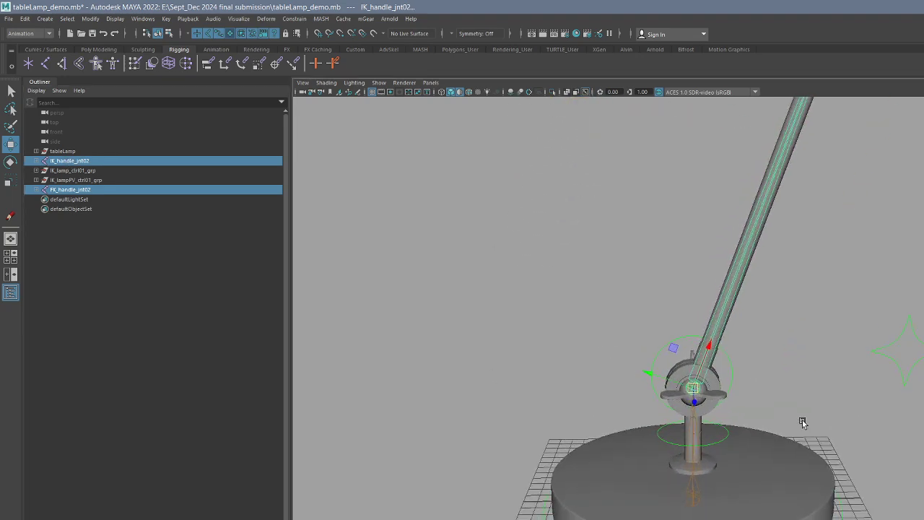
pyautogui.keyDown('alt'); pyautogui.moveTo(728, 473); pyautogui.dragTo(702, 408); pyautogui.keyUp('alt')
pyautogui.press('q')
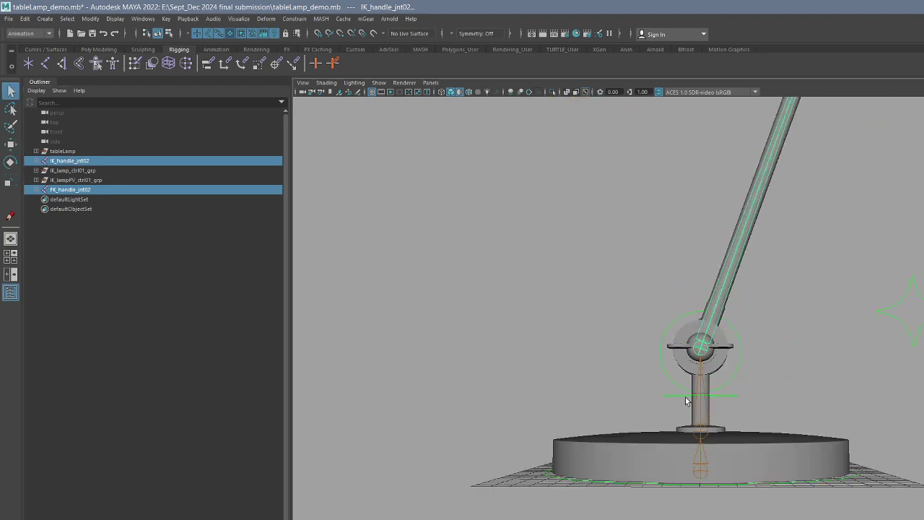
pyautogui.keyDown('shift'); pyautogui.click(686, 401); pyautogui.keyUp('shift')
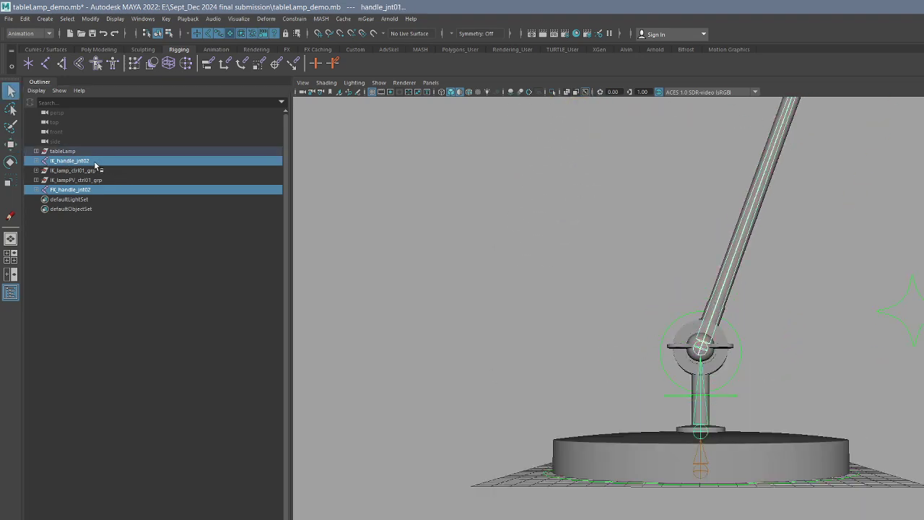
pyautogui.press('f')
pyautogui.click(92, 229)
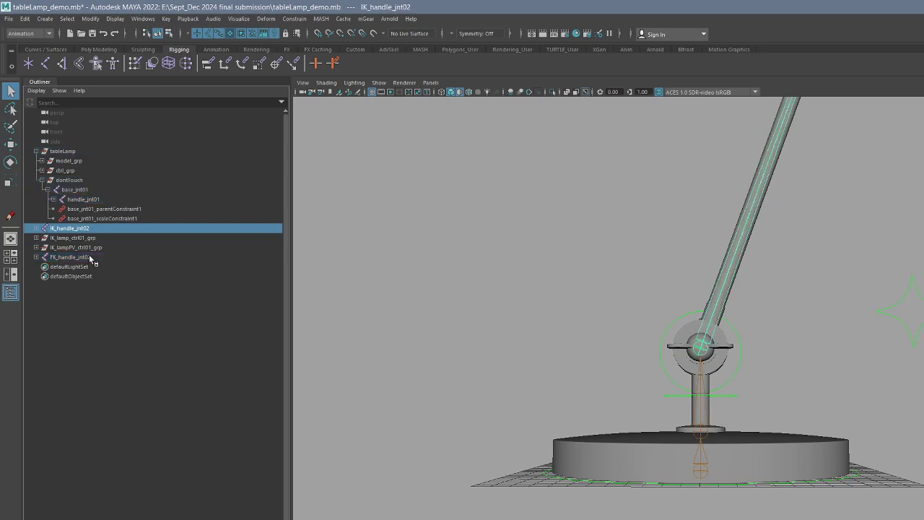
pyautogui.keyDown('ctrl'); pyautogui.click(93, 258); pyautogui.keyUp('ctrl')
pyautogui.keyDown('ctrl'); pyautogui.click(90, 200); pyautogui.keyUp('ctrl')
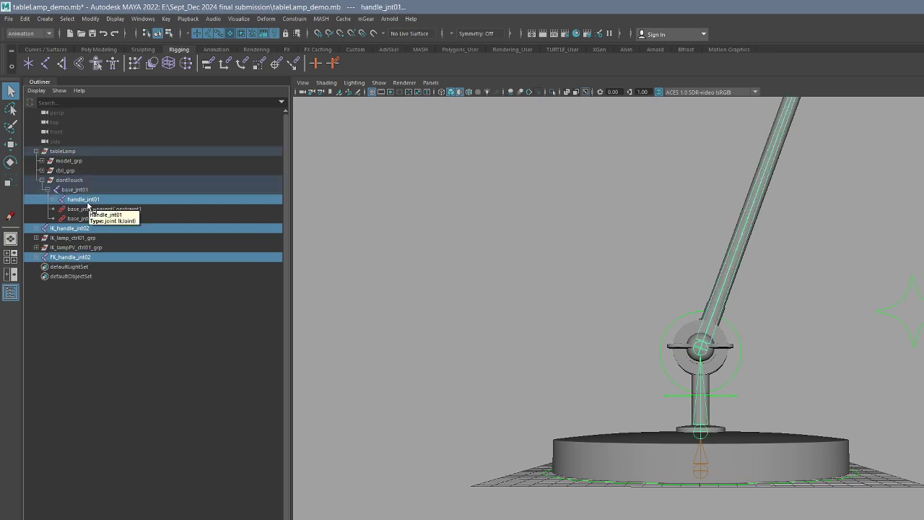
pyautogui.press('p')
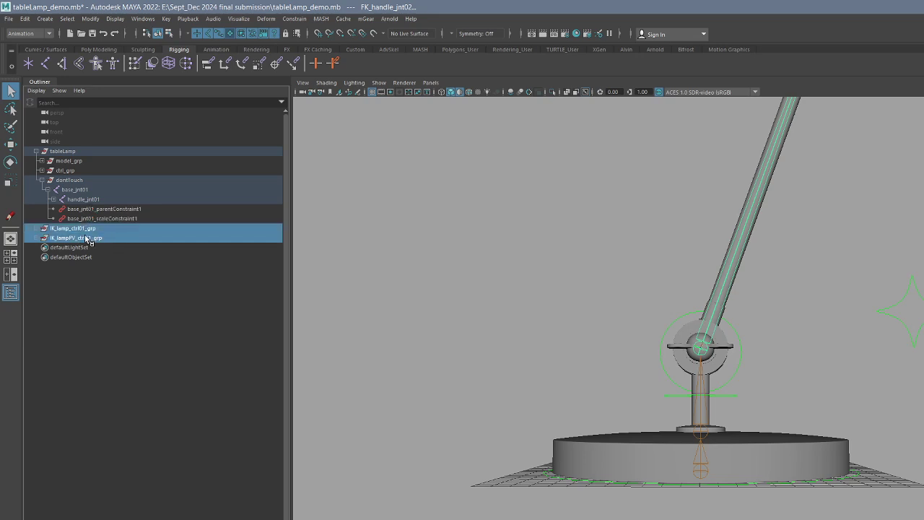
# Step: Parent IK_lamp_ctrl01_grp and IK_lampPV_ctrl01_grp under handle_ctrl01, the circular control at the arm's lower end
pyautogui.click(87, 229)
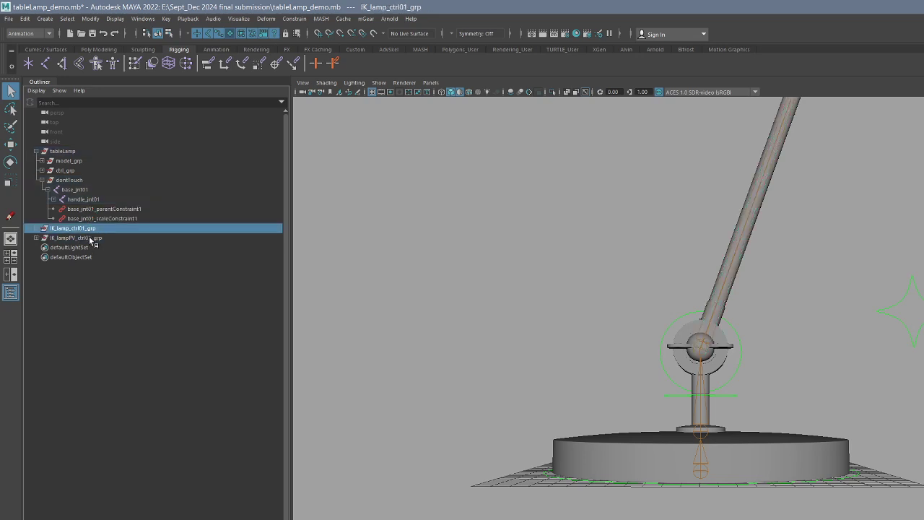
pyautogui.keyDown('ctrl'); pyautogui.click(91, 238); pyautogui.keyUp('ctrl')
pyautogui.keyDown('alt'); pyautogui.moveTo(905, 399); pyautogui.dragTo(717, 367); pyautogui.keyUp('alt')
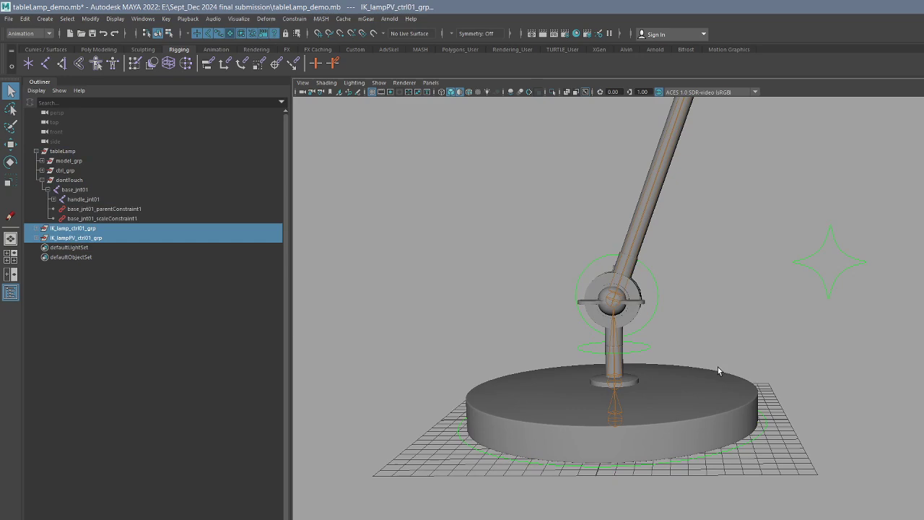
pyautogui.keyDown('shift'); pyautogui.click(650, 344); pyautogui.keyUp('shift')
pyautogui.press('f')
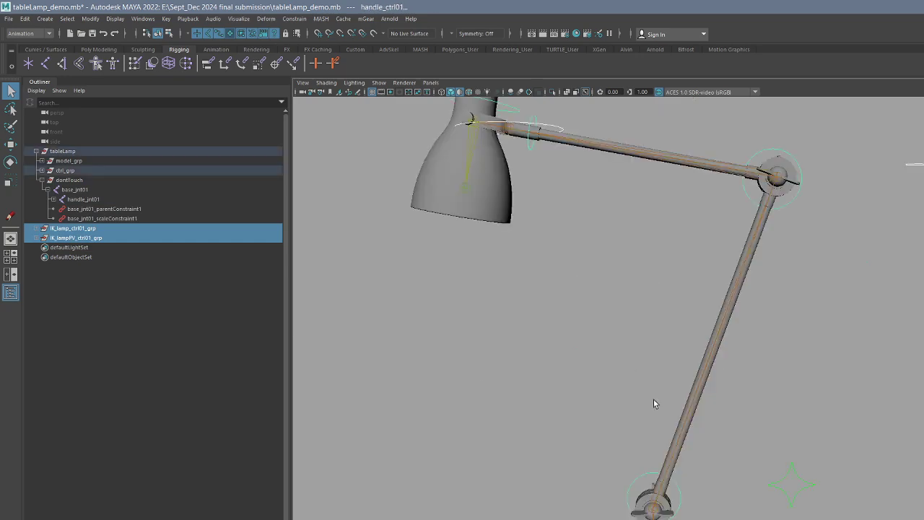
pyautogui.keyDown('alt'); pyautogui.moveTo(702, 504); pyautogui.dragTo(717, 419, button='middle'); pyautogui.keyUp('alt')
pyautogui.keyDown('alt'); pyautogui.moveTo(669, 454); pyautogui.dragTo(665, 416); pyautogui.keyUp('alt')
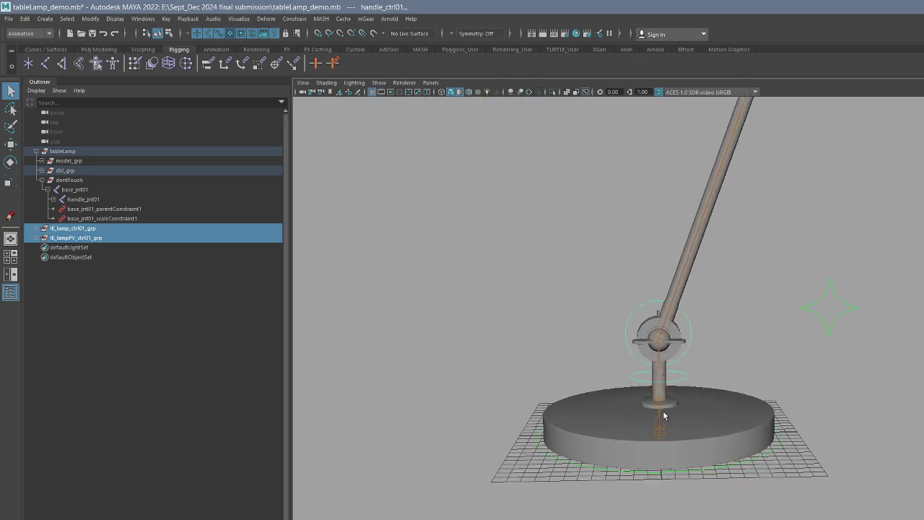
pyautogui.press('p')
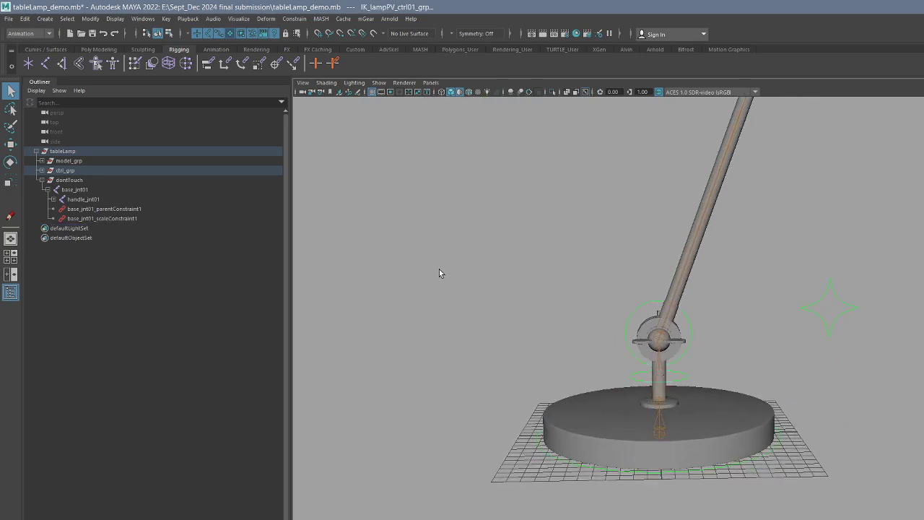
# Step: Expand the whole tableLamp hierarchy in the Outliner to check where the IK groups and joints are parented
pyautogui.click(47, 180)
pyautogui.click(36, 151)
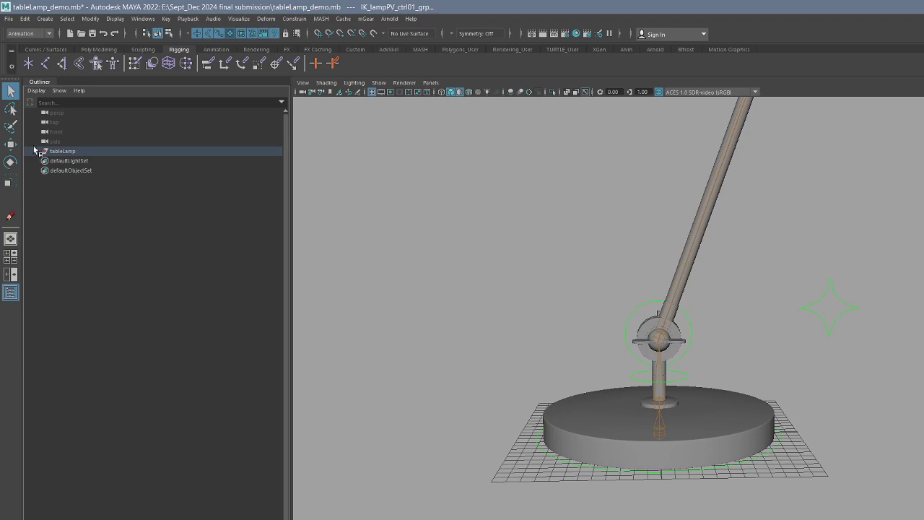
pyautogui.keyDown('shift'); pyautogui.click(37, 152); pyautogui.keyUp('shift')
pyautogui.scroll(-5, 87, 214)
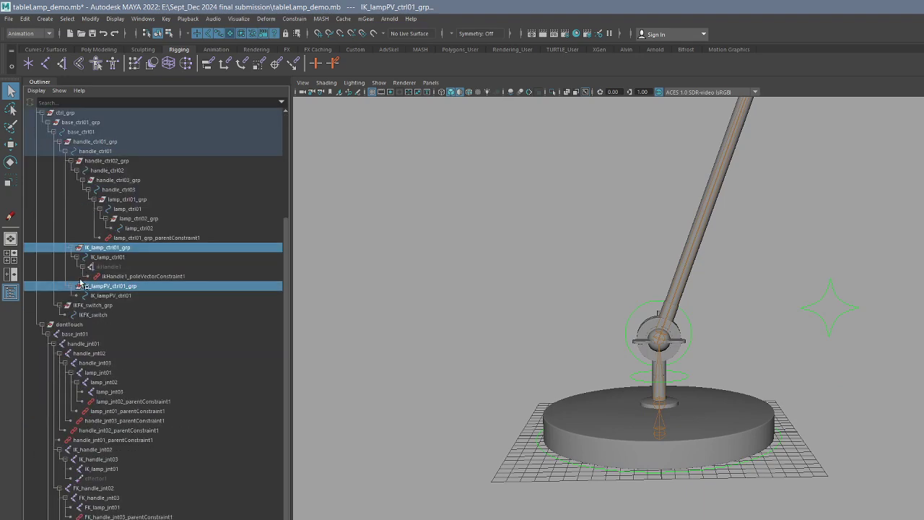
pyautogui.click(710, 367)
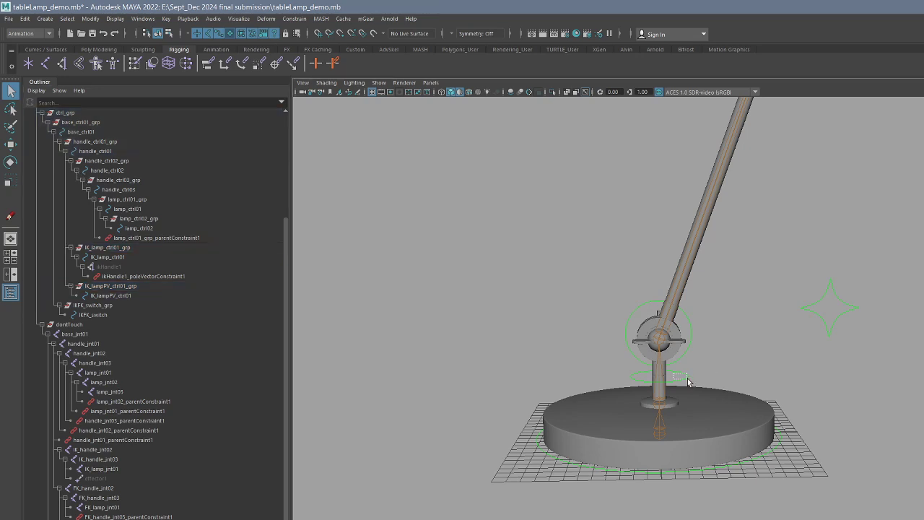
# Step: Select IKFK_switch and IK_lampPV_ctrl01 in the viewport to examine the switch and the IK controls around the lamp
pyautogui.click(685, 375)
pyautogui.scroll(-3, 718, 338)
pyautogui.press('e')
pyautogui.keyDown('alt'); pyautogui.moveTo(720, 313); pyautogui.dragTo(775, 427, button='middle'); pyautogui.keyUp('alt')
pyautogui.scroll(-3, 775, 428)
pyautogui.moveTo(692, 469); pyautogui.dragTo(784, 420)
pyautogui.press('q')
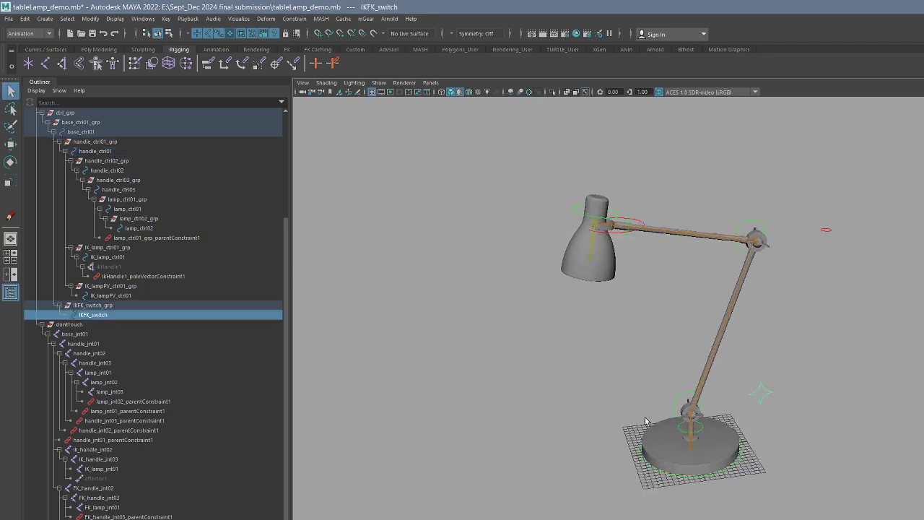
pyautogui.scroll(3, 840, 339)
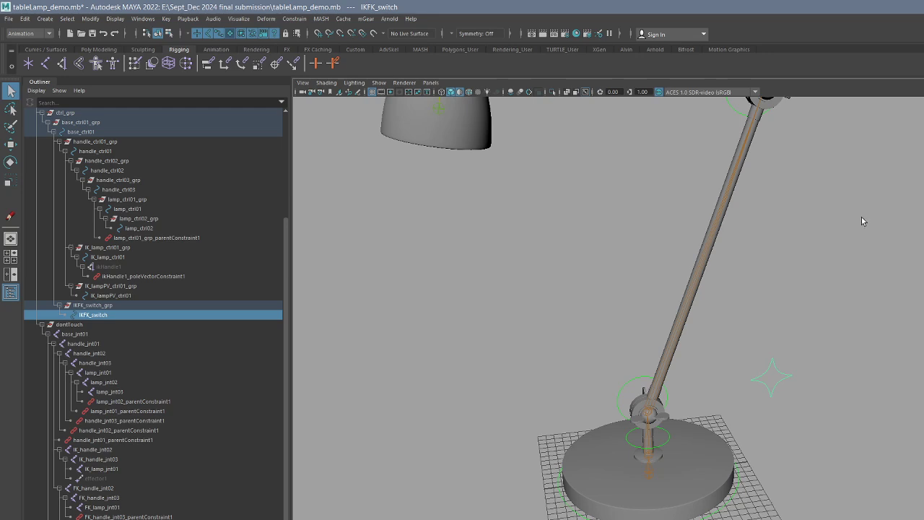
pyautogui.scroll(-5, 861, 221)
pyautogui.moveTo(815, 138); pyautogui.dragTo(923, 226)
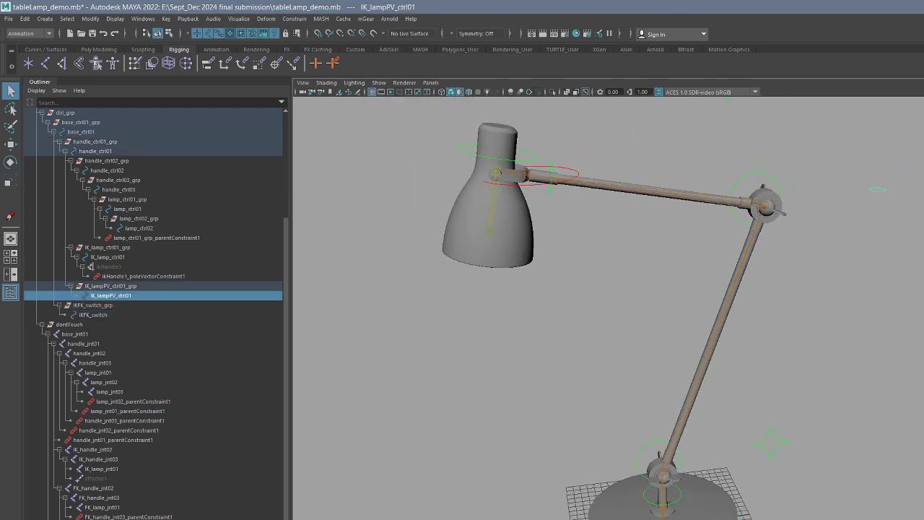
# Step: Collapse IK_lampPV_ctrl01_grp and IK_lamp_ctrl01_grp in the Outliner and select both groups to identify their controls
pyautogui.click(70, 286)
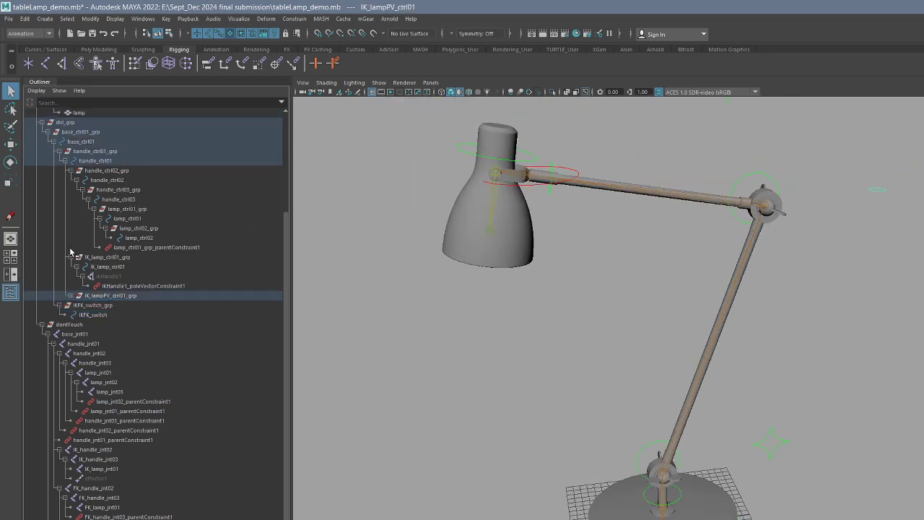
pyautogui.click(70, 257)
pyautogui.click(123, 287)
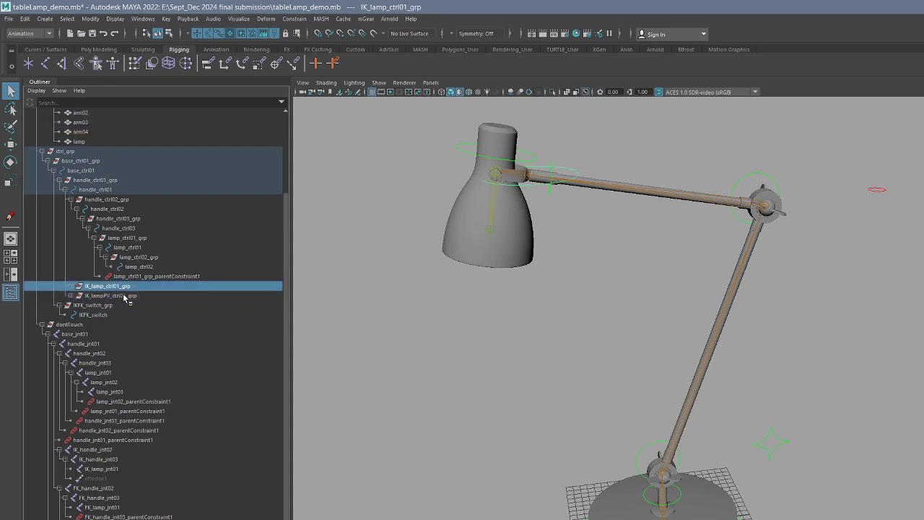
pyautogui.keyDown('ctrl'); pyautogui.click(125, 296); pyautogui.keyUp('ctrl')
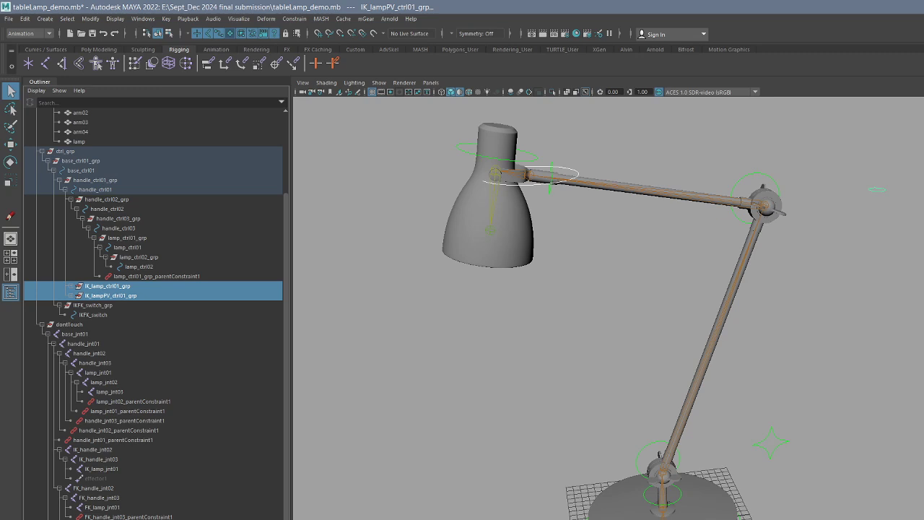
pyautogui.click(809, 359)
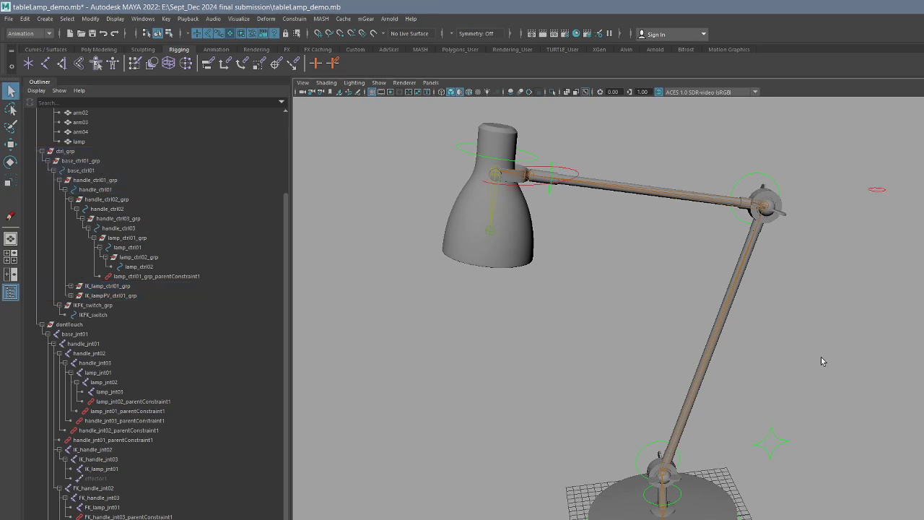
# Step: Open Set Driven Key and load IKFK_switch as the driver
pyautogui.click(333, 63)
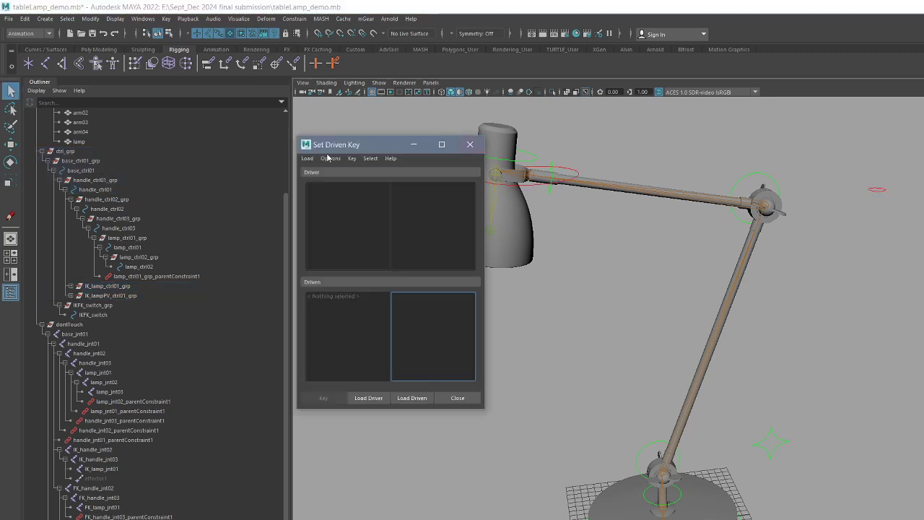
pyautogui.moveTo(362, 147); pyautogui.dragTo(374, 133)
pyautogui.click(772, 442)
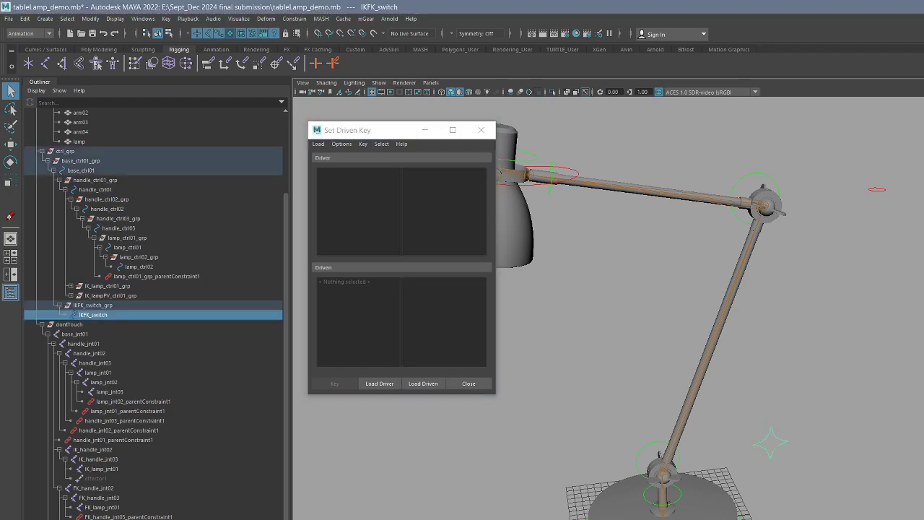
pyautogui.click(393, 383)
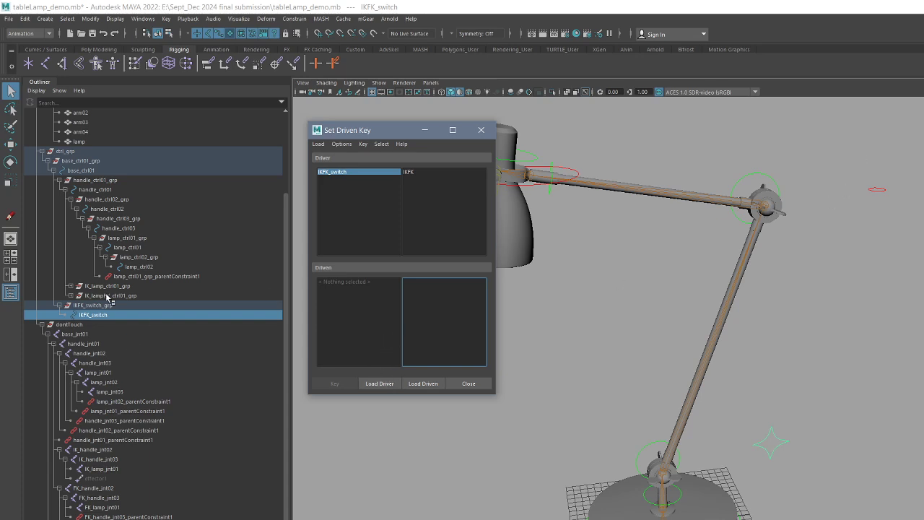
# Step: Load IK_lamp_ctrl01_grp and IK_lampPV_ctrl01_grp as the driven objects and select both in Set Driven Key
pyautogui.moveTo(105, 287); pyautogui.dragTo(105, 295)
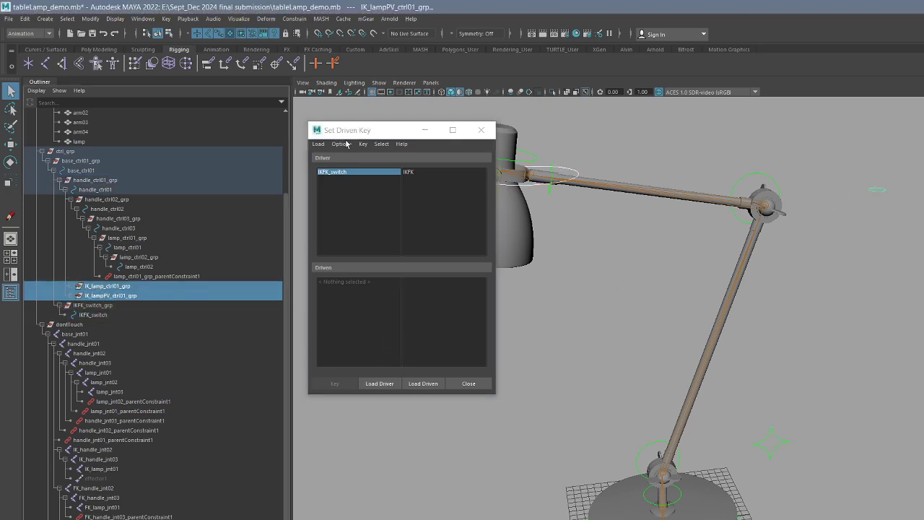
pyautogui.moveTo(361, 136); pyautogui.dragTo(371, 130)
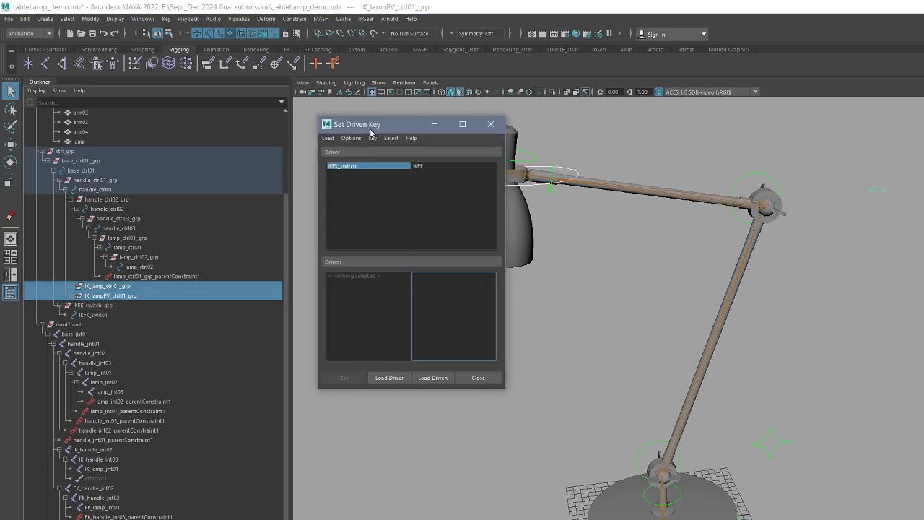
pyautogui.click(433, 378)
pyautogui.click(376, 170)
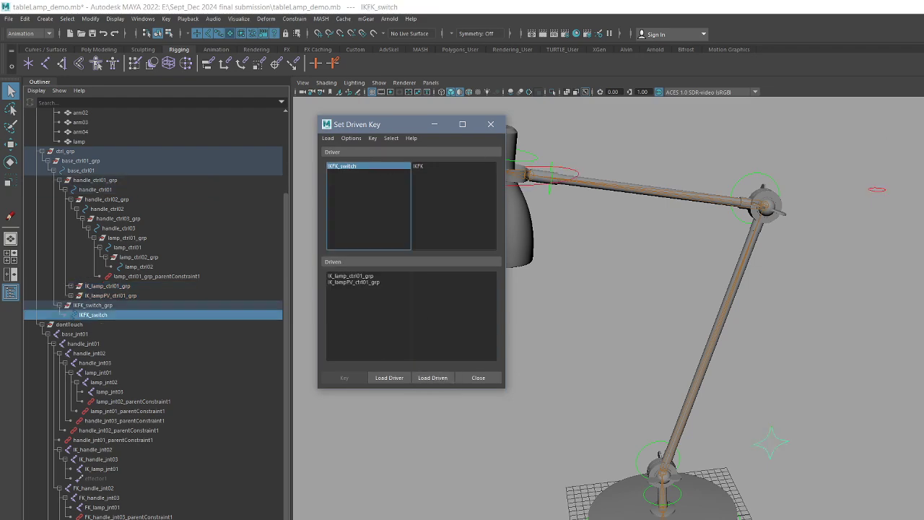
pyautogui.moveTo(351, 276); pyautogui.dragTo(352, 285)
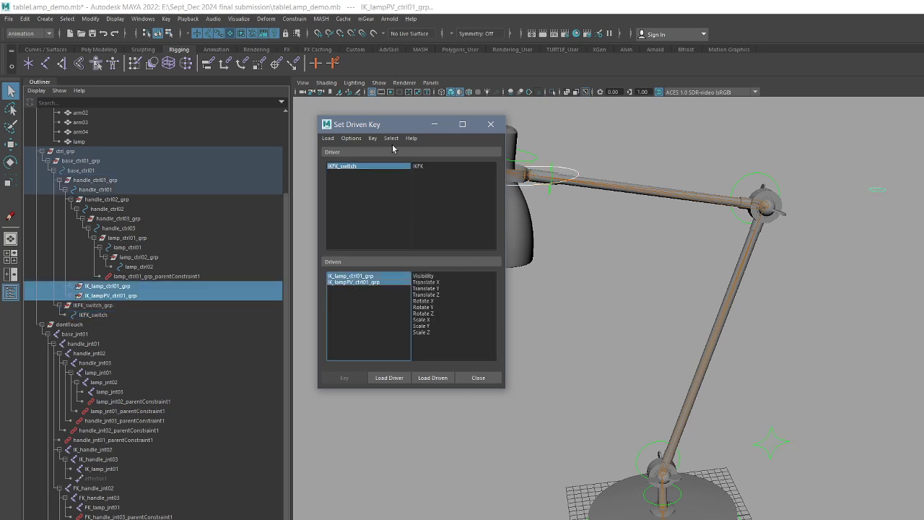
# Step: Pair IKFK_switch's IKFK attribute with the Visibility of both loaded IK control groups for the driven key
pyautogui.click(847, 169)
pyautogui.click(363, 166)
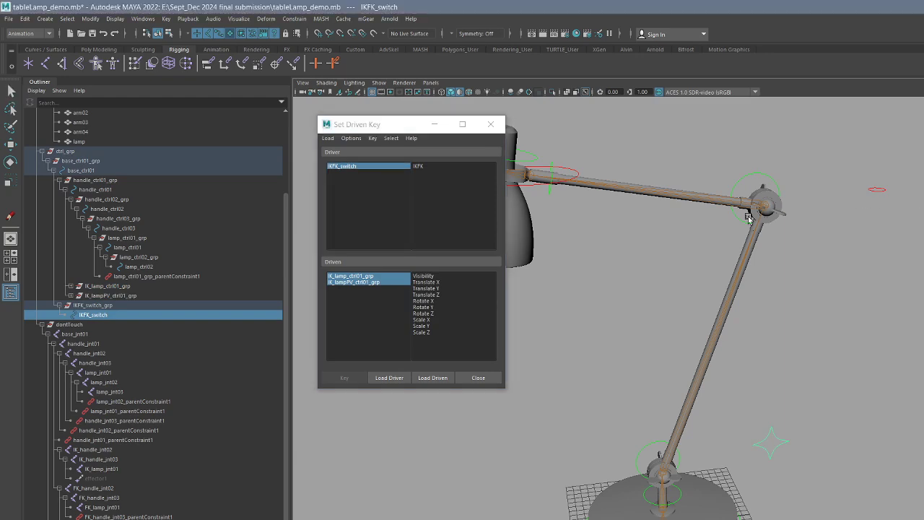
pyautogui.click(369, 275)
pyautogui.click(370, 282)
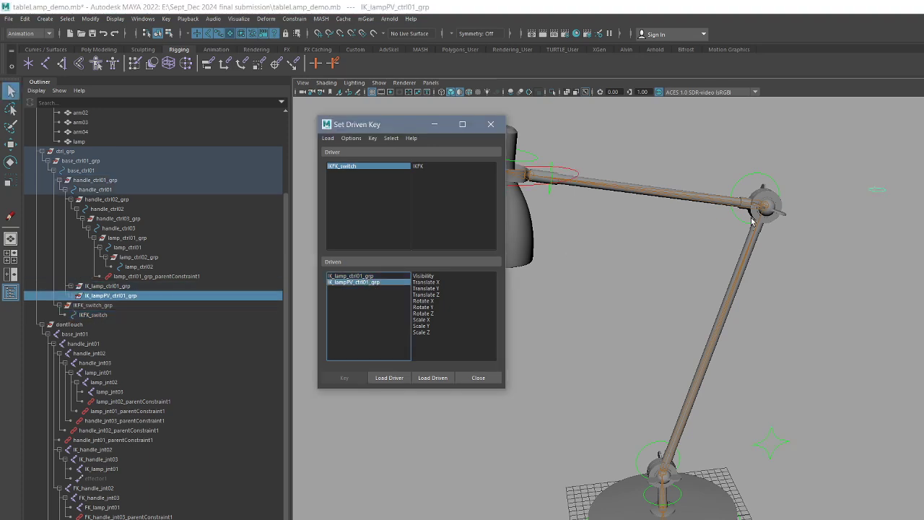
pyautogui.moveTo(361, 277); pyautogui.dragTo(384, 284)
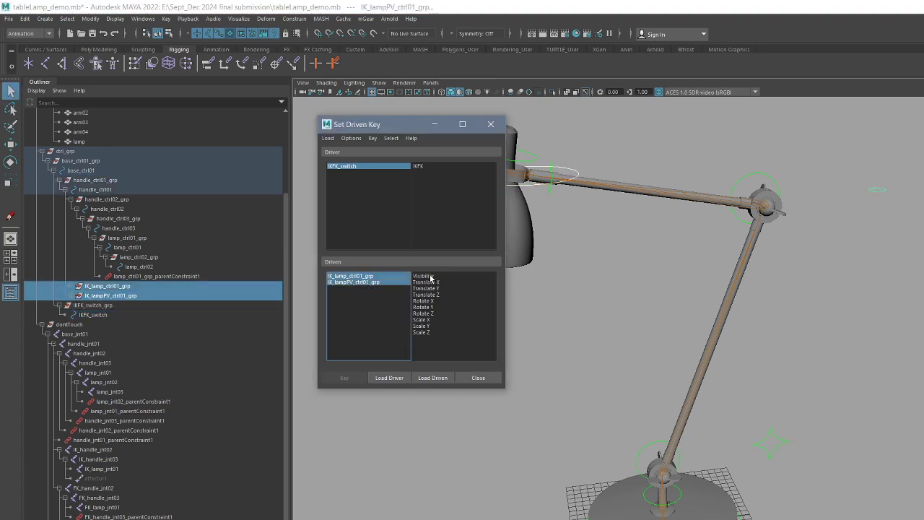
pyautogui.click(424, 276)
pyautogui.click(428, 171)
pyautogui.click(426, 167)
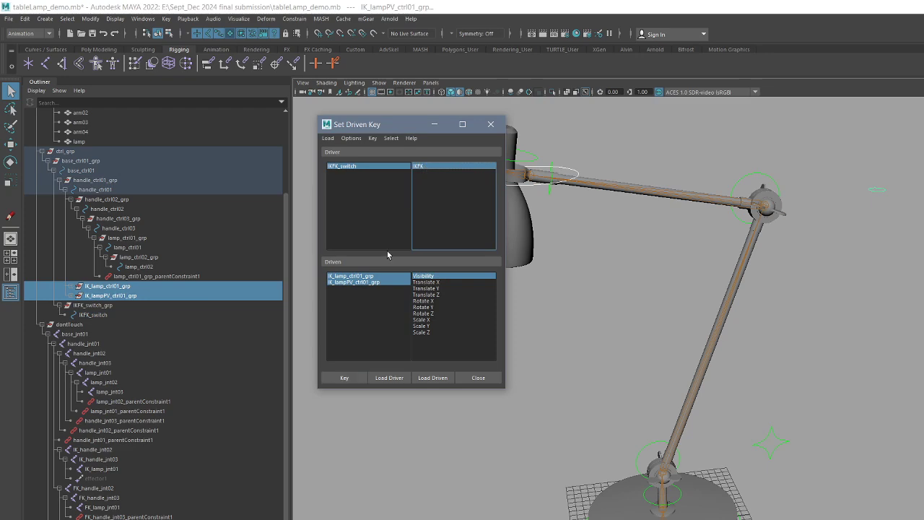
# Step: Hide IK_lamp_ctrl01_grp and IK_lampPV_ctrl01_grp and key their Visibility for the opposite IKFK setting
pyautogui.click(365, 167)
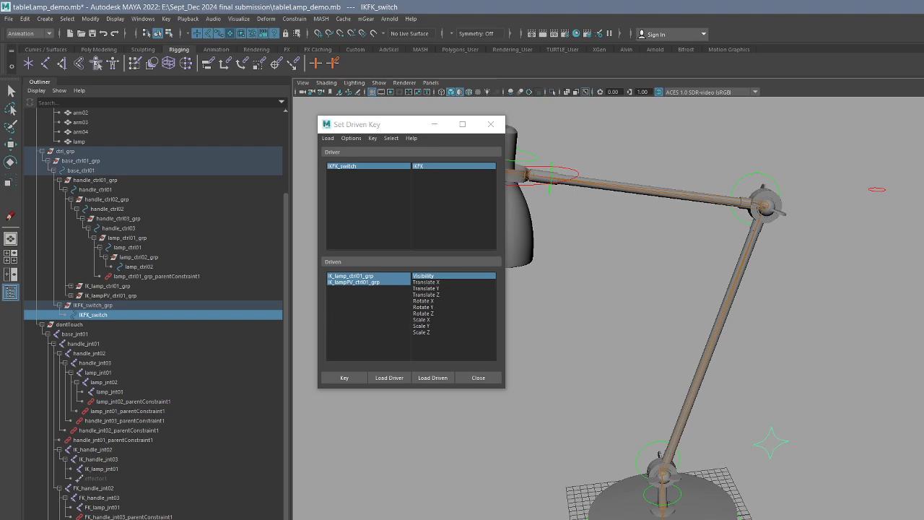
pyautogui.click(368, 278)
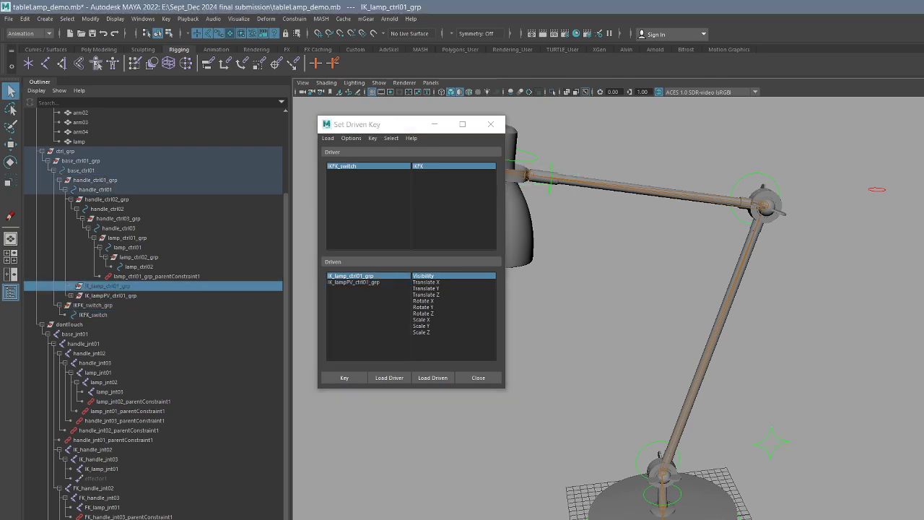
pyautogui.click(365, 282)
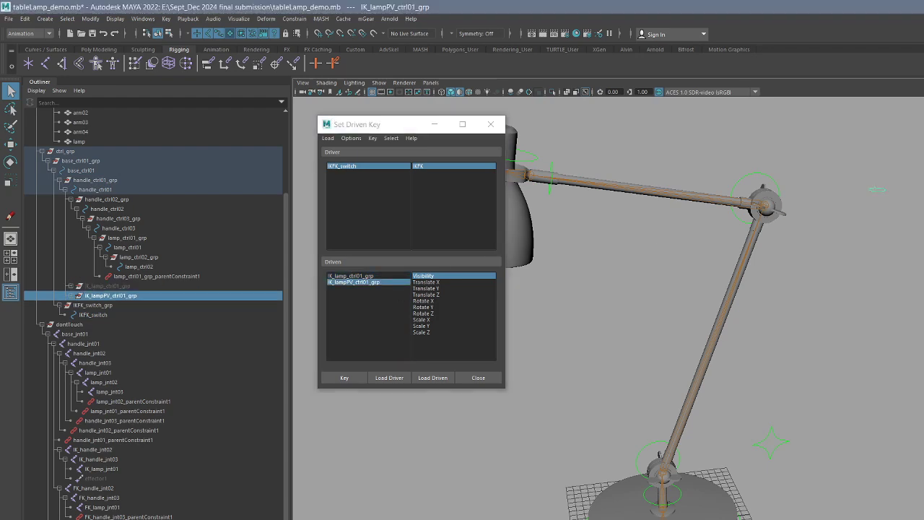
pyautogui.keyDown('ctrl'); pyautogui.click(351, 276); pyautogui.keyUp('ctrl')
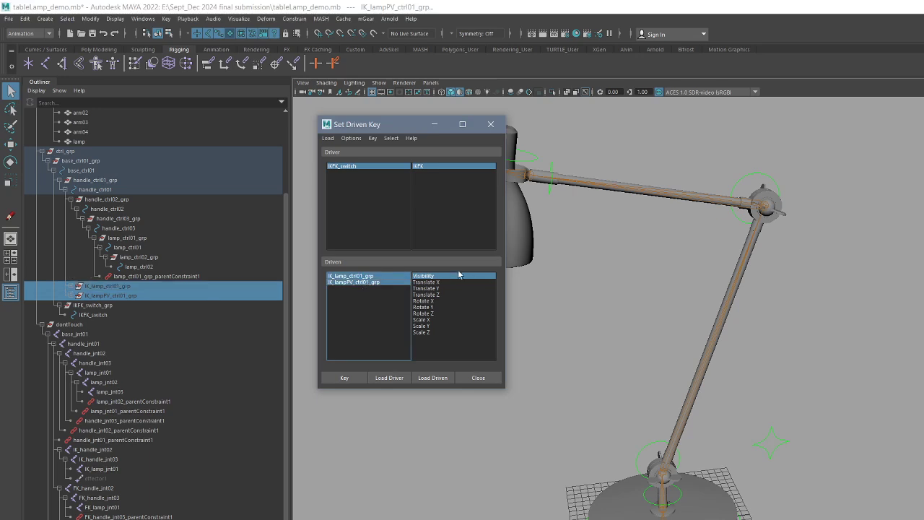
pyautogui.click(345, 377)
# Step: Select handle_ctrl02 and handle_ctrl03 at the two arm joints to locate the FK controls in the hierarchy
pyautogui.keyDown('alt'); pyautogui.moveTo(808, 375); pyautogui.dragTo(809, 307, button='right'); pyautogui.keyUp('alt')
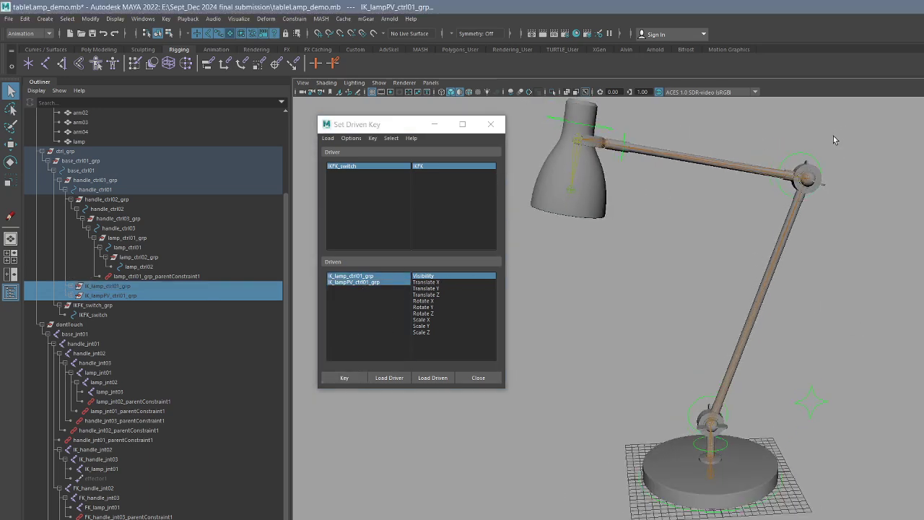
pyautogui.click(695, 408)
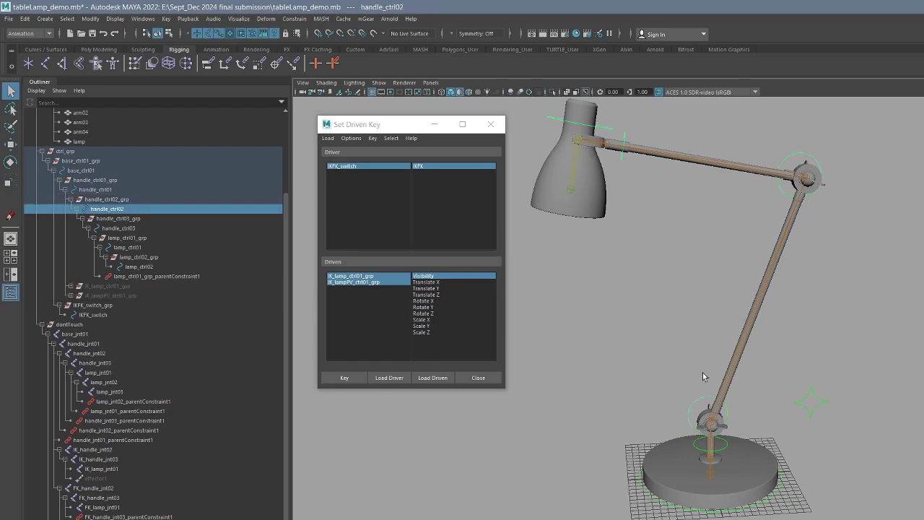
pyautogui.keyDown('shift'); pyautogui.click(783, 167); pyautogui.keyUp('shift')
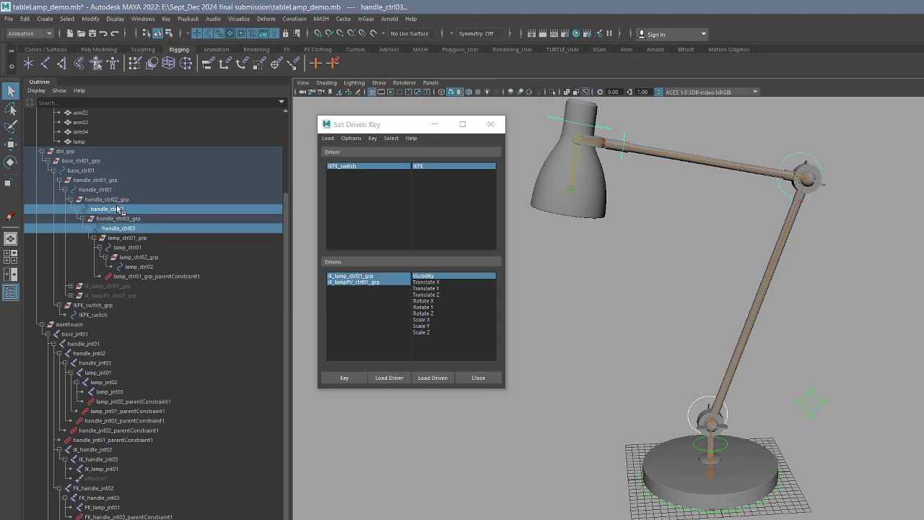
# Step: Collapse lamp_ctrl01_grp and parent it under handle_ctrl01, outside the handle_ctrl02 and handle_ctrl03 chain
pyautogui.click(101, 238)
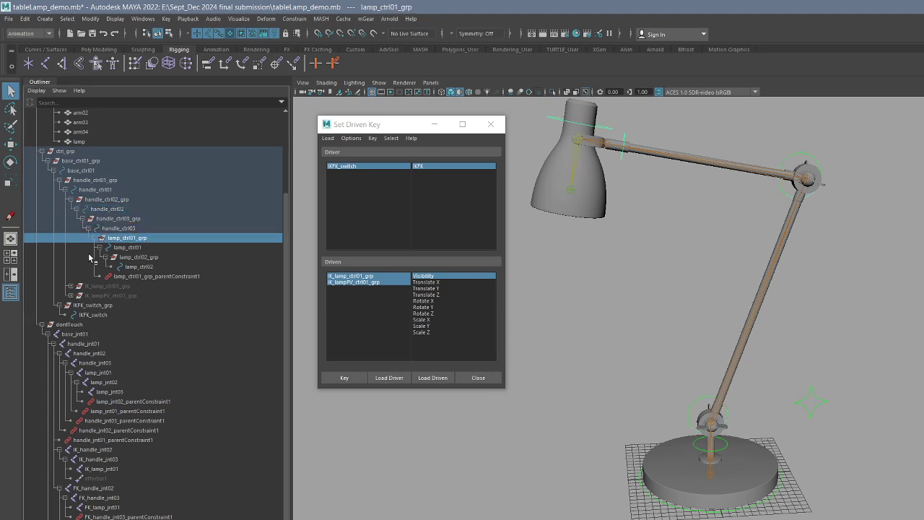
pyautogui.click(95, 238)
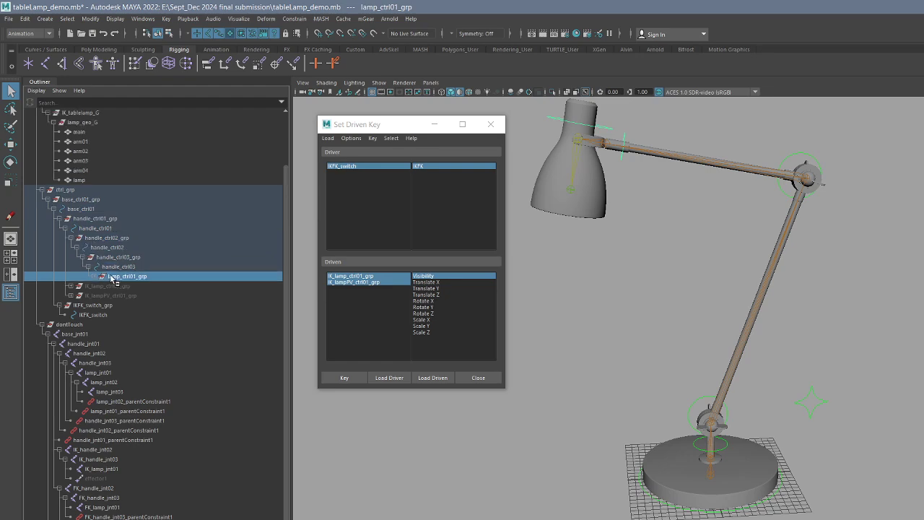
pyautogui.keyDown('alt'); pyautogui.moveTo(758, 485); pyautogui.dragTo(737, 406, button='middle'); pyautogui.keyUp('alt')
pyautogui.scroll(3, 736, 405)
pyautogui.keyDown('alt'); pyautogui.moveTo(736, 405); pyautogui.dragTo(715, 380); pyautogui.keyUp('alt')
pyautogui.keyDown('alt'); pyautogui.moveTo(714, 380); pyautogui.dragTo(758, 453, button='middle'); pyautogui.keyUp('alt')
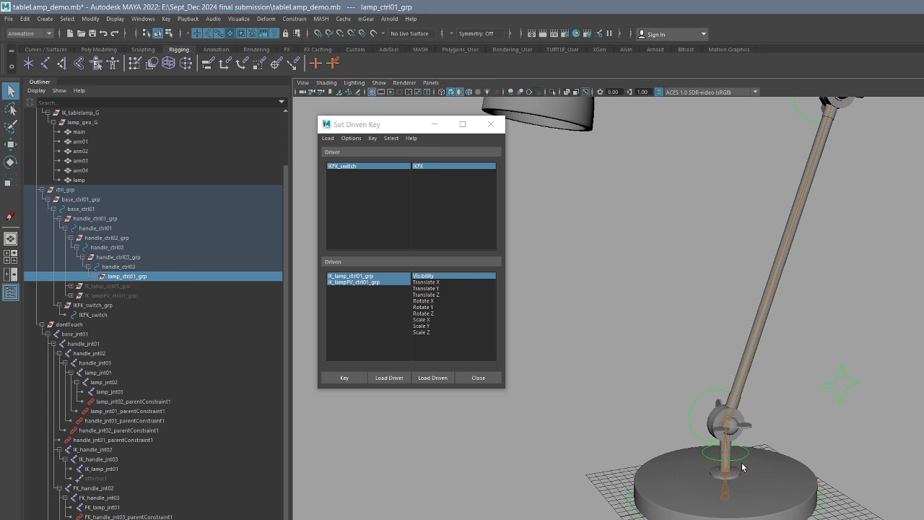
pyautogui.moveTo(744, 468)
pyautogui.keyDown('alt'); pyautogui.mouseDown(button='middle')
pyautogui.moveTo(780, 455)
pyautogui.moveTo(771, 447)
pyautogui.moveTo(759, 458)
pyautogui.mouseUp(button='middle'); pyautogui.keyUp('alt')
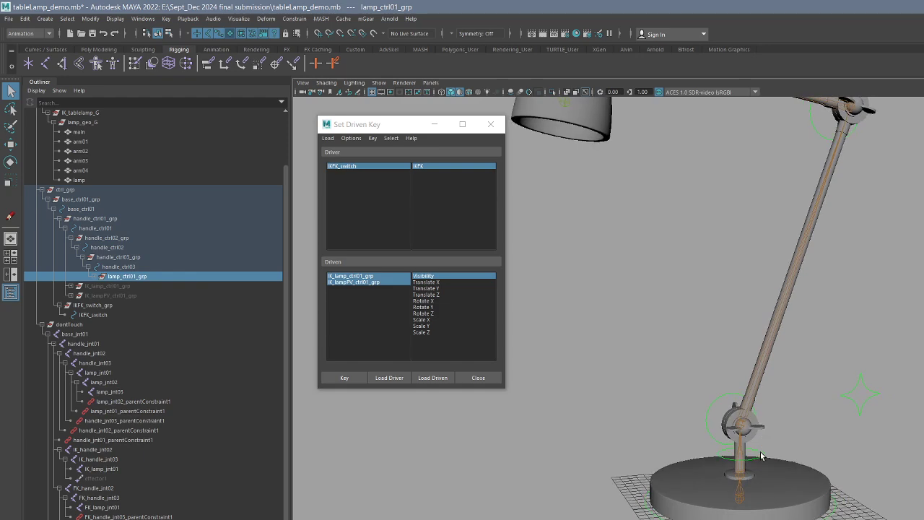
pyautogui.keyDown('ctrl'); pyautogui.click(106, 229); pyautogui.keyUp('ctrl')
pyautogui.press('p')
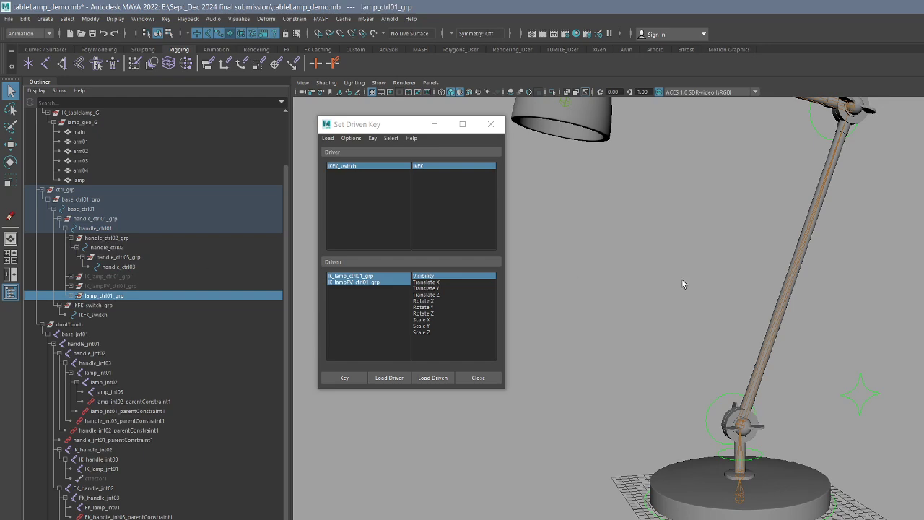
# Step: Select handle_ctrl02_grp and toggle its visibility off and on to check which controls it hides
pyautogui.click(106, 247)
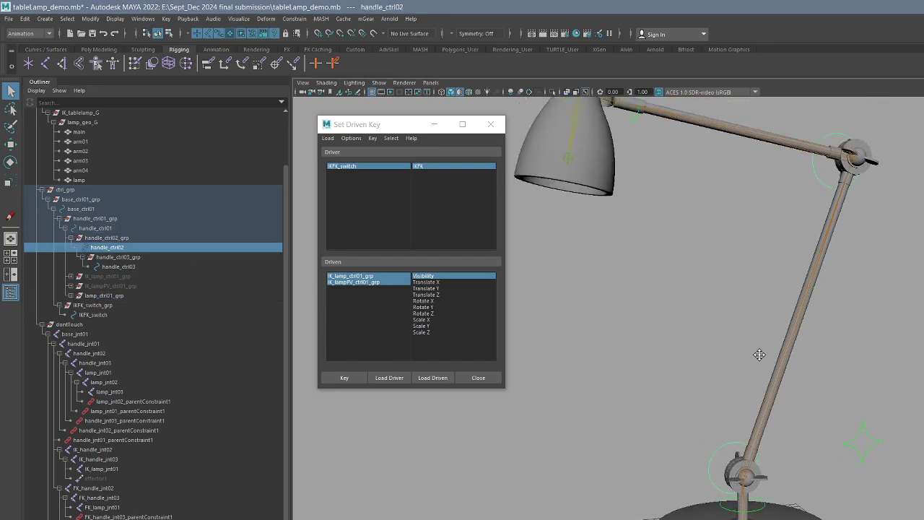
pyautogui.click(105, 239)
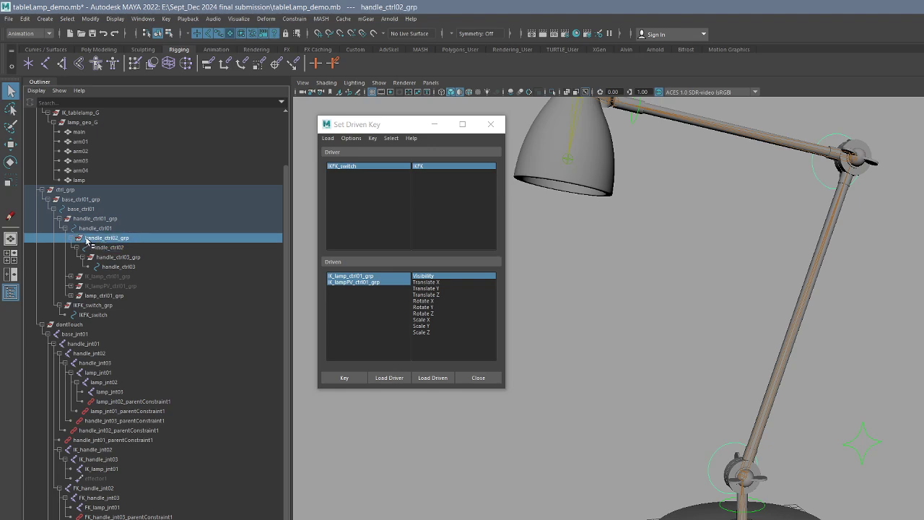
pyautogui.press('e')
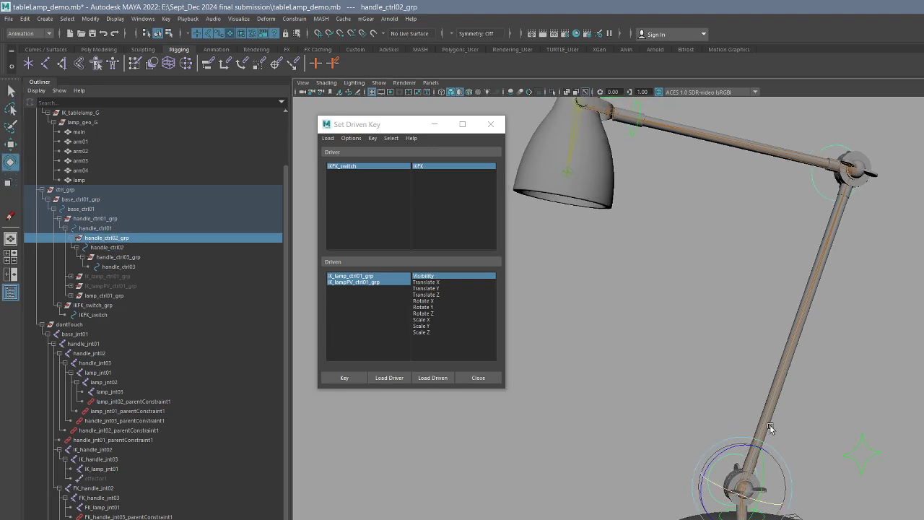
pyautogui.scroll(-3, 768, 426)
pyautogui.moveTo(713, 427); pyautogui.dragTo(681, 424)
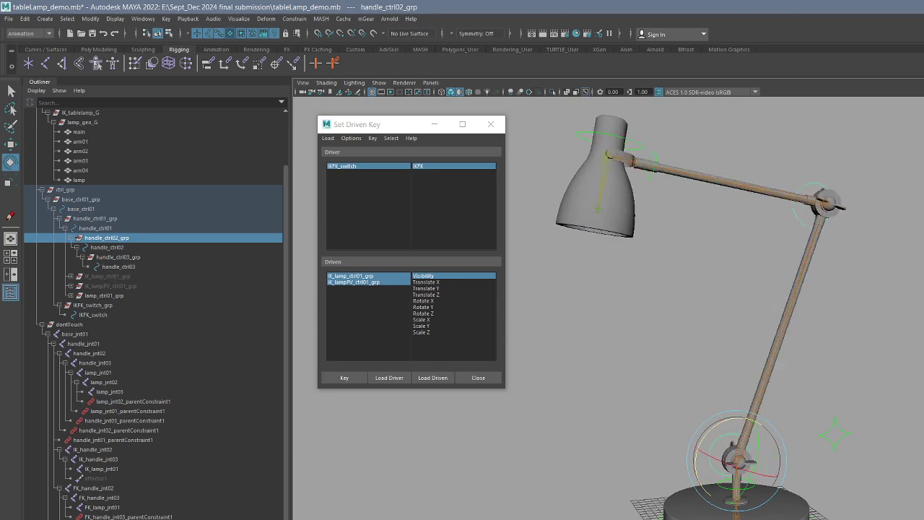
pyautogui.press('q')
pyautogui.press('h')
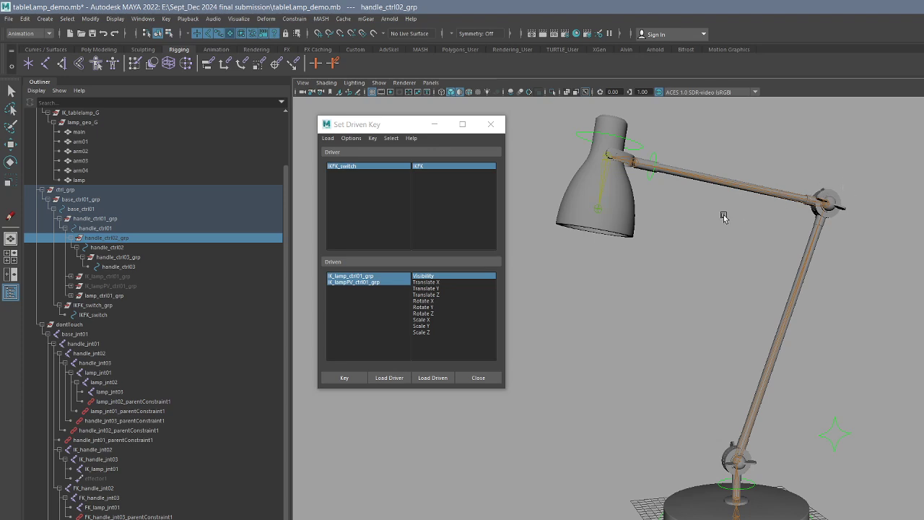
pyautogui.press('h')
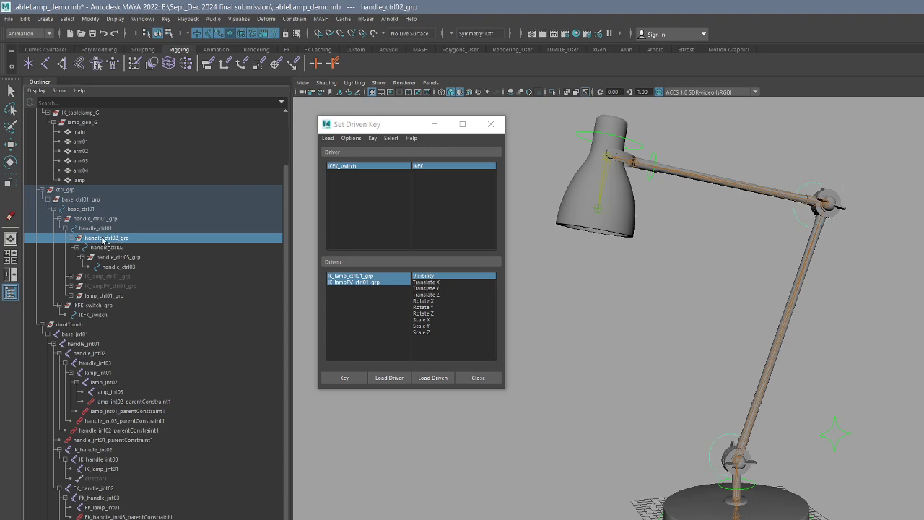
# Step: Load handle_ctrl02_grp as the driven object and key its visible state against IKFK_switch's IKFK attribute
pyautogui.click(429, 377)
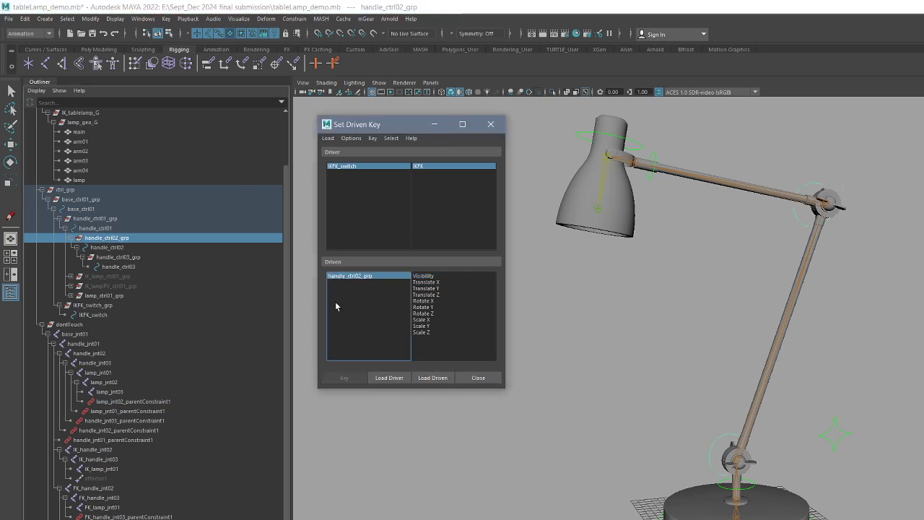
pyautogui.click(381, 166)
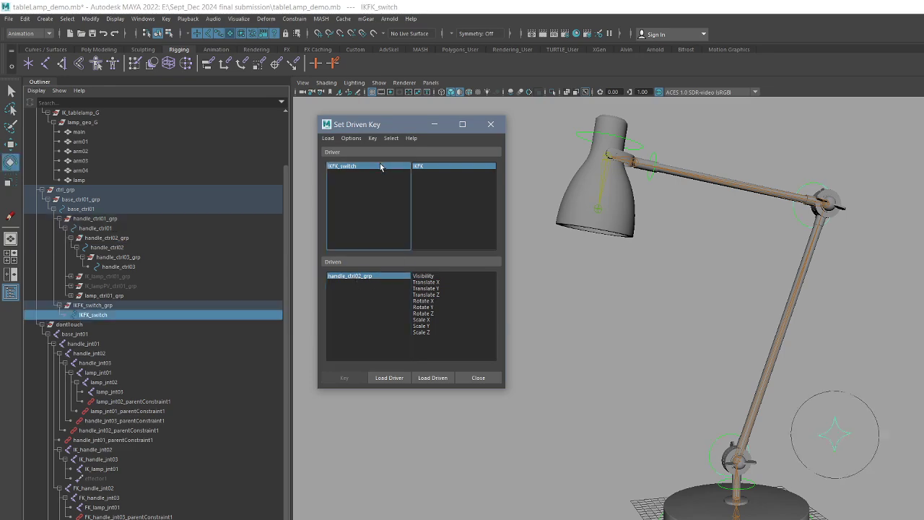
pyautogui.click(425, 275)
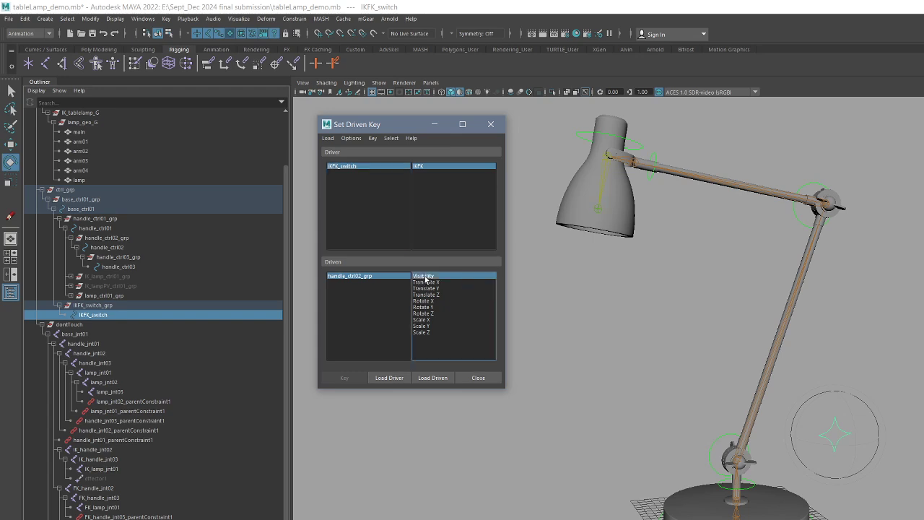
pyautogui.click(345, 379)
# Step: Change IKFK_switch's IKFK value to show the IK controls, hide handle_ctrl02_grp and key its Visibility
pyautogui.click(397, 167)
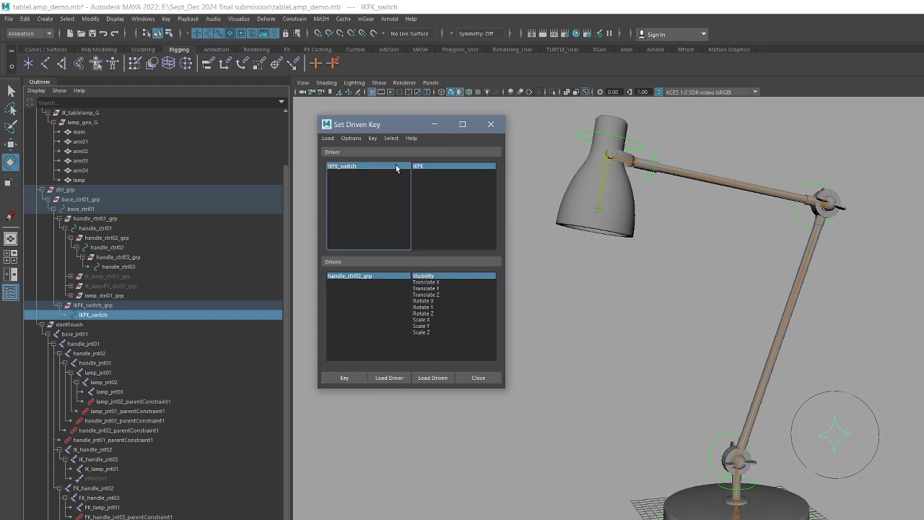
pyautogui.moveTo(911, 375); pyautogui.dragTo(810, 375, button='middle')
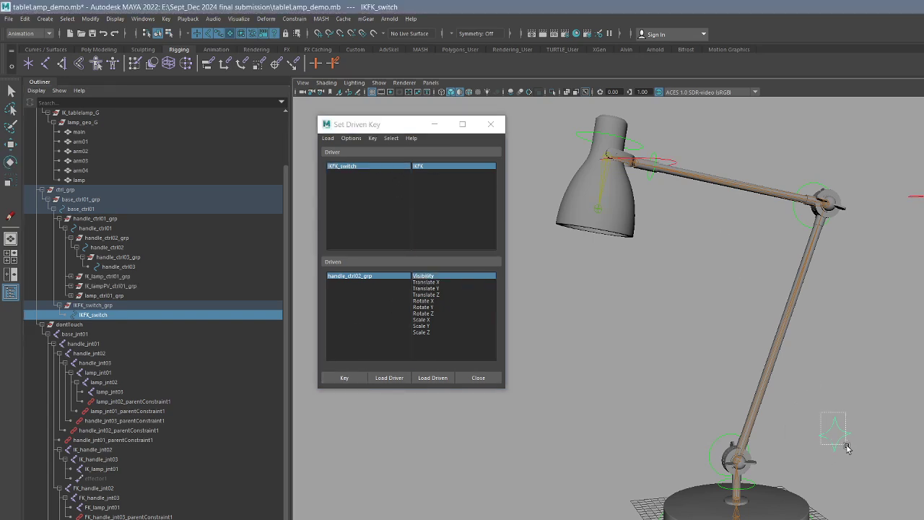
pyautogui.click(381, 276)
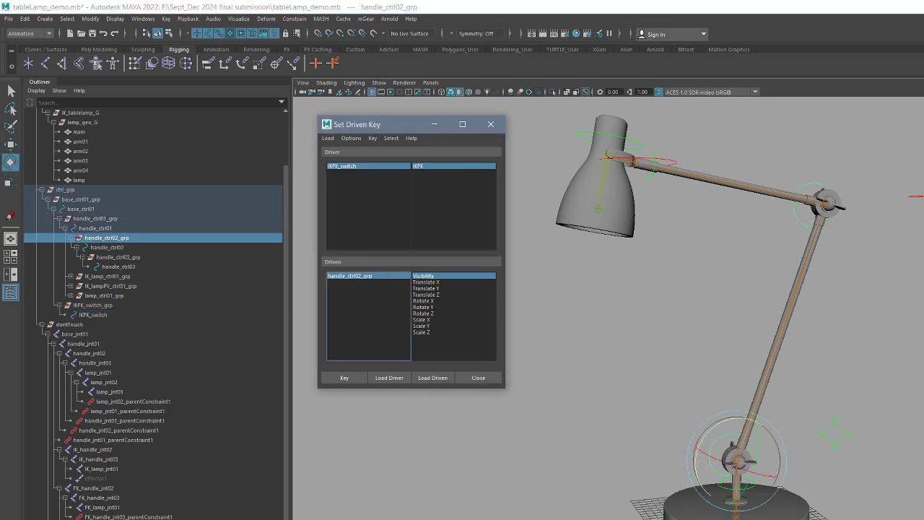
pyautogui.moveTo(923, 197); pyautogui.dragTo(911, 196, button='middle')
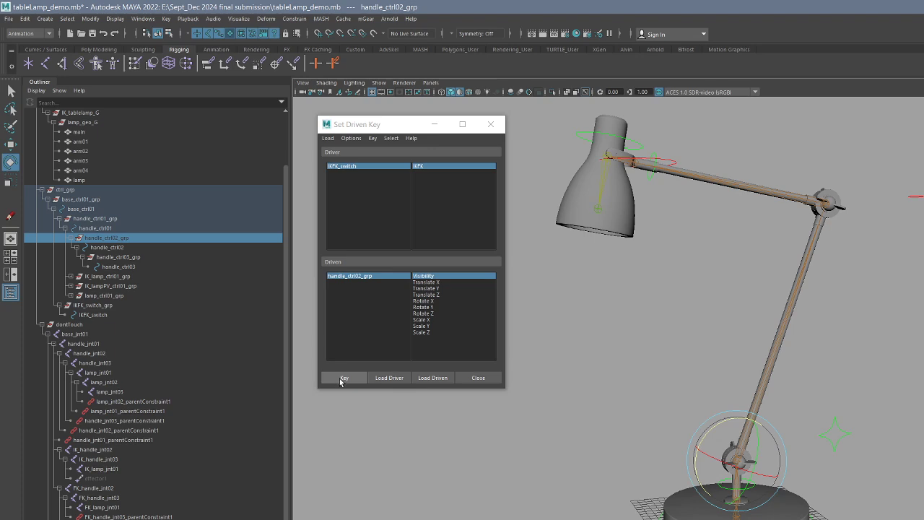
# Step: Scrub the IKFK attribute on IKFK_switch to test how the IK and FK controls' visibility switches
pyautogui.click(819, 436)
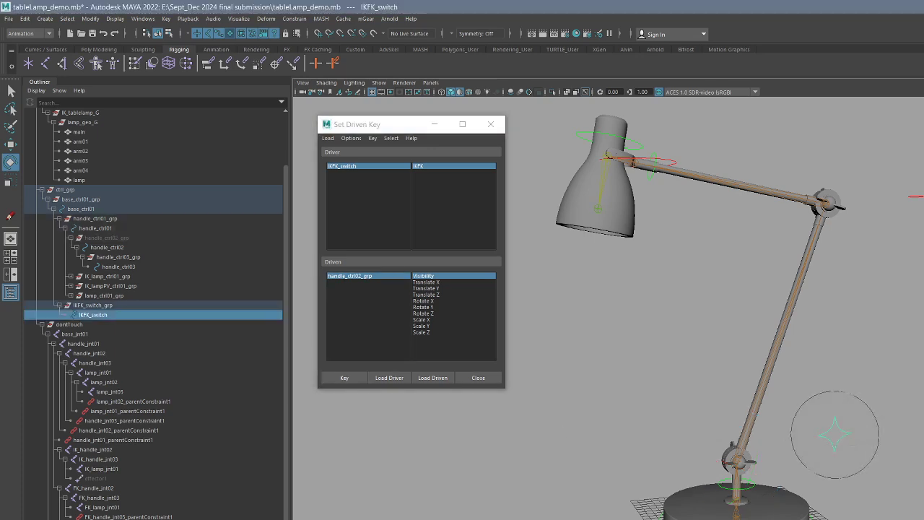
pyautogui.moveTo(860, 254); pyautogui.dragTo(918, 291, button='middle')
pyautogui.keyDown('alt'); pyautogui.moveTo(895, 276); pyautogui.dragTo(876, 273); pyautogui.keyUp('alt')
pyautogui.moveTo(831, 347); pyautogui.dragTo(758, 361, button='middle')
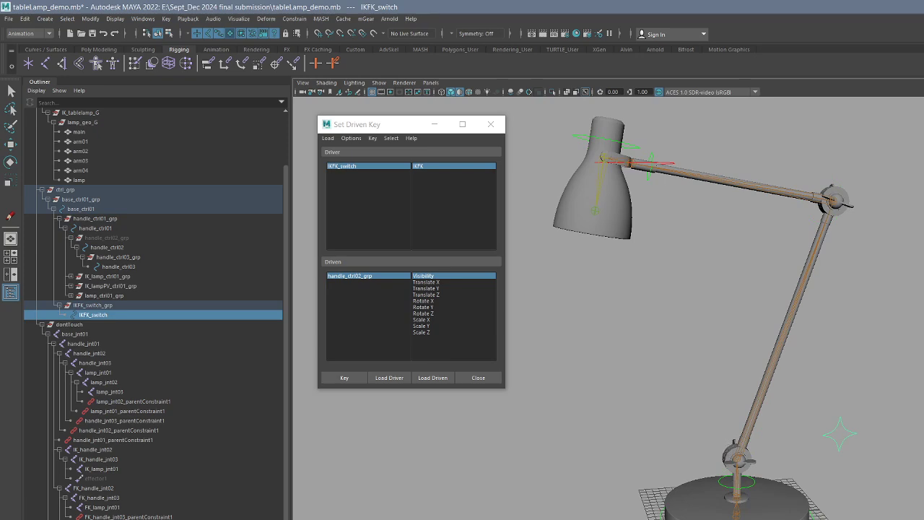
# Step: Scrub IKFK_switch's IKFK attribute back and forth while viewing the lamp from several angles to check the control visibility
pyautogui.keyDown('alt'); pyautogui.moveTo(750, 196); pyautogui.dragTo(685, 203); pyautogui.keyUp('alt')
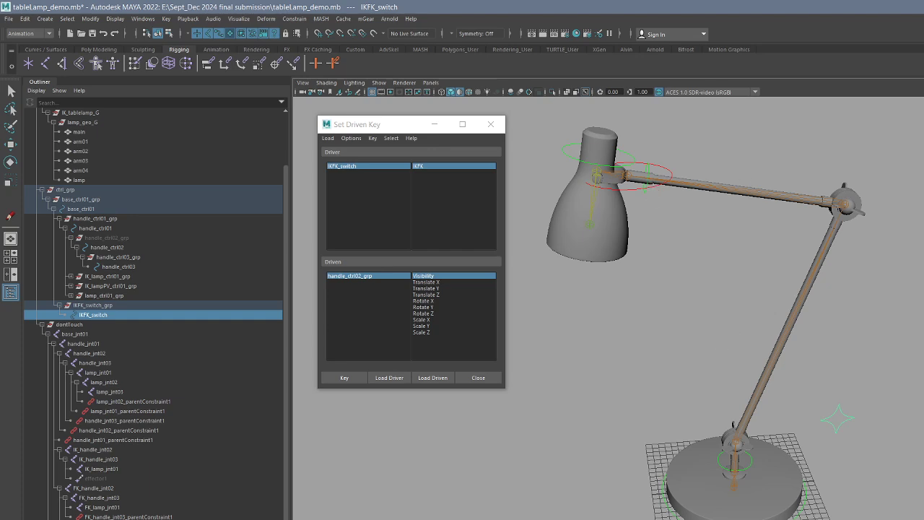
pyautogui.moveTo(674, 274); pyautogui.dragTo(763, 291, button='middle')
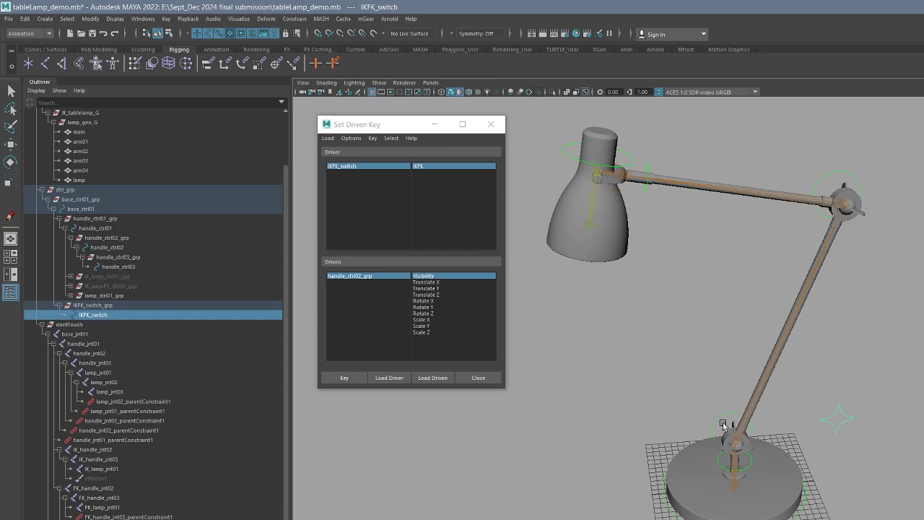
pyautogui.keyDown('alt'); pyautogui.moveTo(725, 427); pyautogui.dragTo(722, 414); pyautogui.keyUp('alt')
pyautogui.keyDown('alt'); pyautogui.moveTo(724, 443); pyautogui.dragTo(728, 414, button='middle'); pyautogui.keyUp('alt')
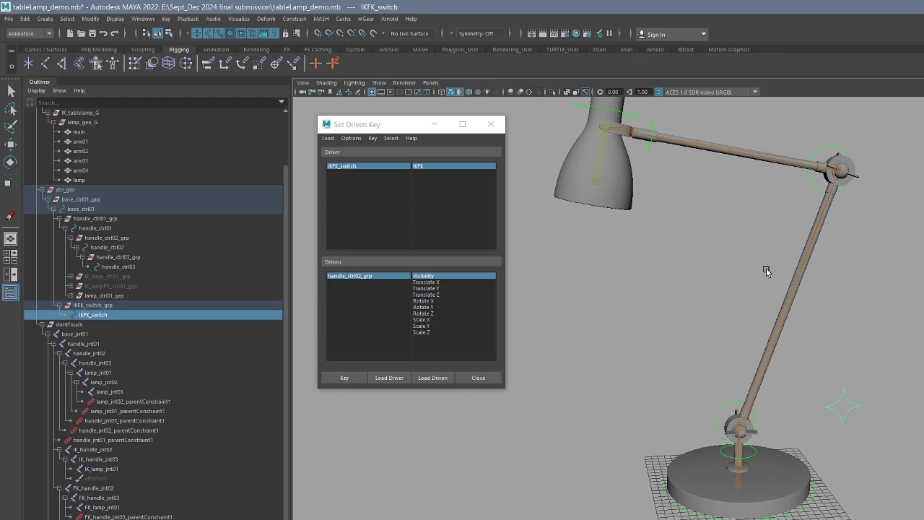
pyautogui.moveTo(807, 298); pyautogui.dragTo(889, 275, button='middle')
pyautogui.scroll(-1, 888, 275)
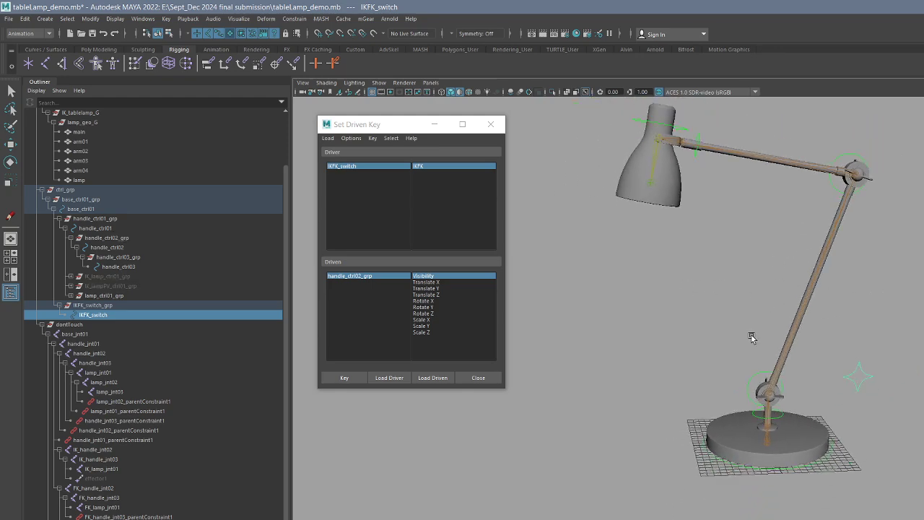
pyautogui.moveTo(798, 305); pyautogui.dragTo(886, 320, button='middle')
# Step: Hide the dontTouch joint group and close the Set Driven Key window
pyautogui.moveTo(777, 310); pyautogui.dragTo(805, 325)
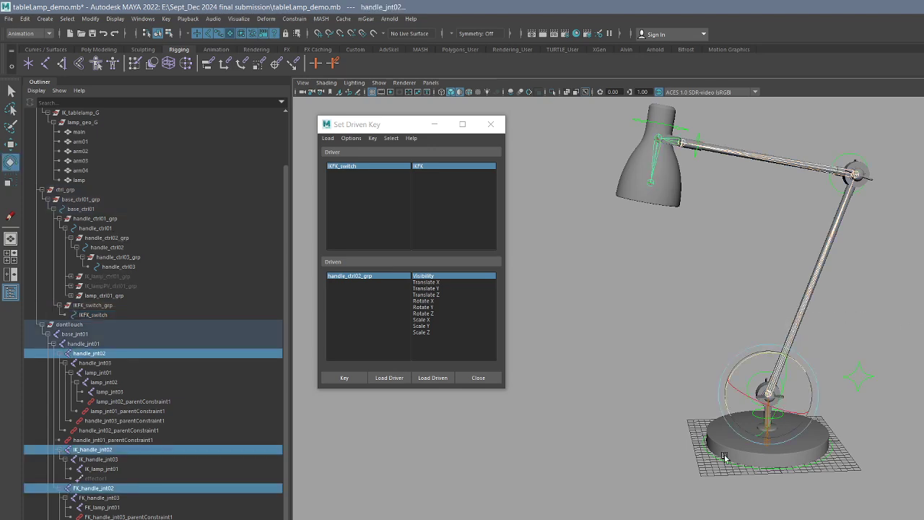
pyautogui.click(729, 494)
pyautogui.moveTo(718, 498); pyautogui.dragTo(804, 409)
pyautogui.click(80, 325)
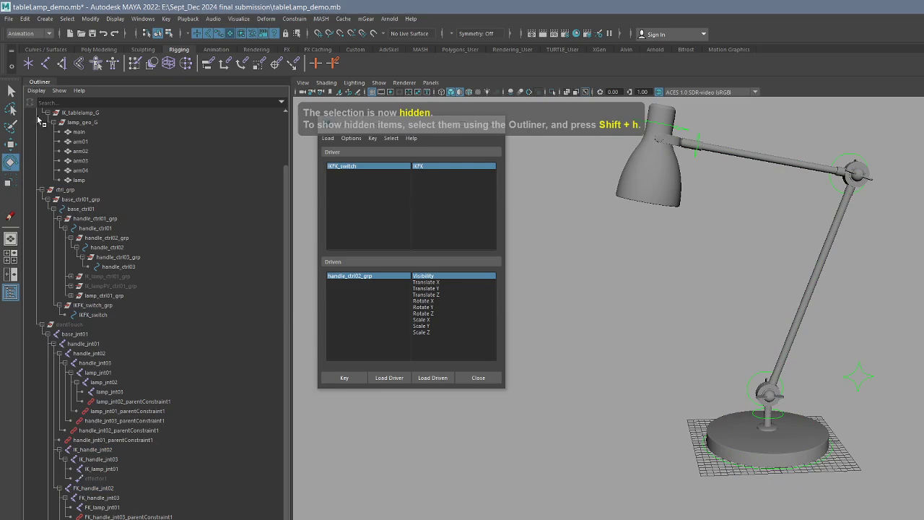
pyautogui.scroll(2, 35, 145)
pyautogui.click(36, 152)
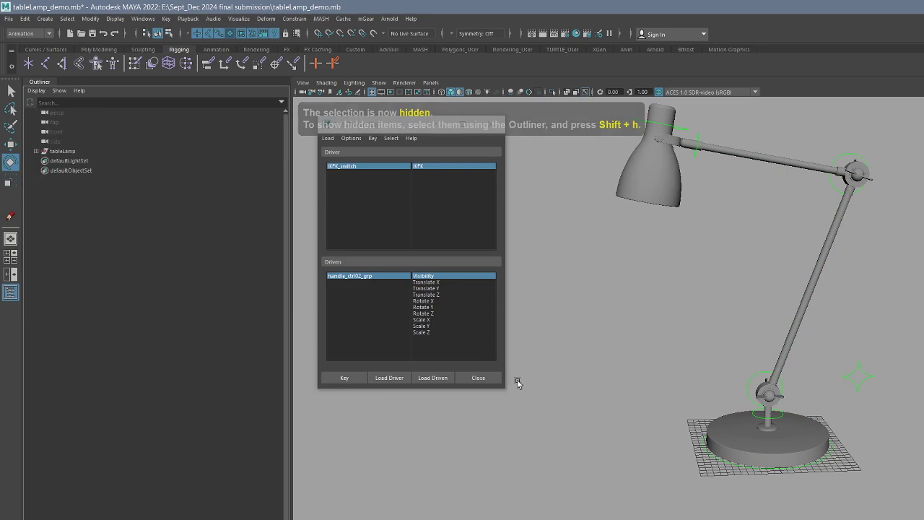
pyautogui.click(478, 378)
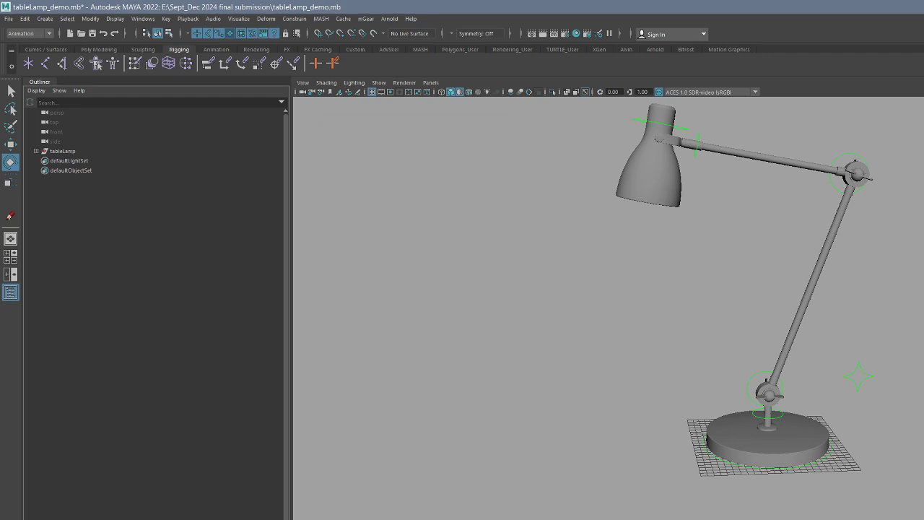
# Step: Inspect the lamp geometry in wireframe and shaded display, selecting arm02 and model_grp under tableLamp
pyautogui.press('4')
pyautogui.press('5')
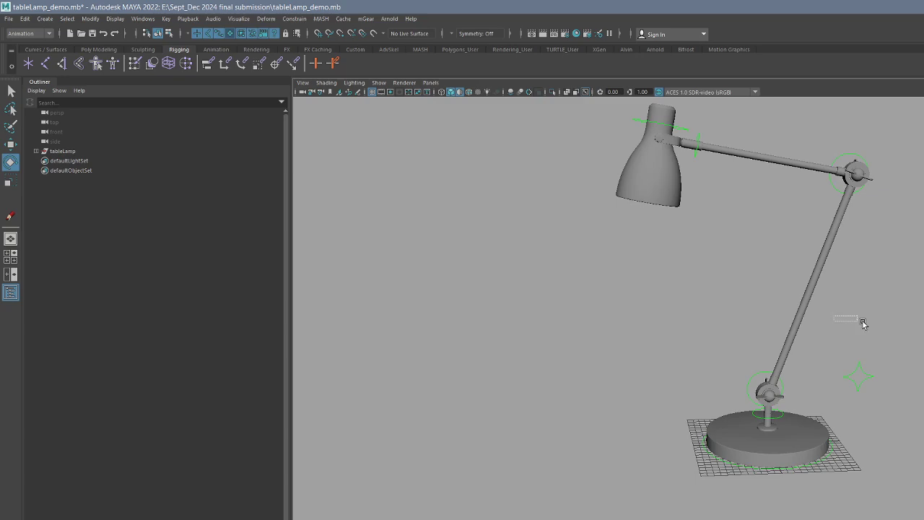
pyautogui.moveTo(863, 324); pyautogui.dragTo(796, 287)
pyautogui.click(36, 151)
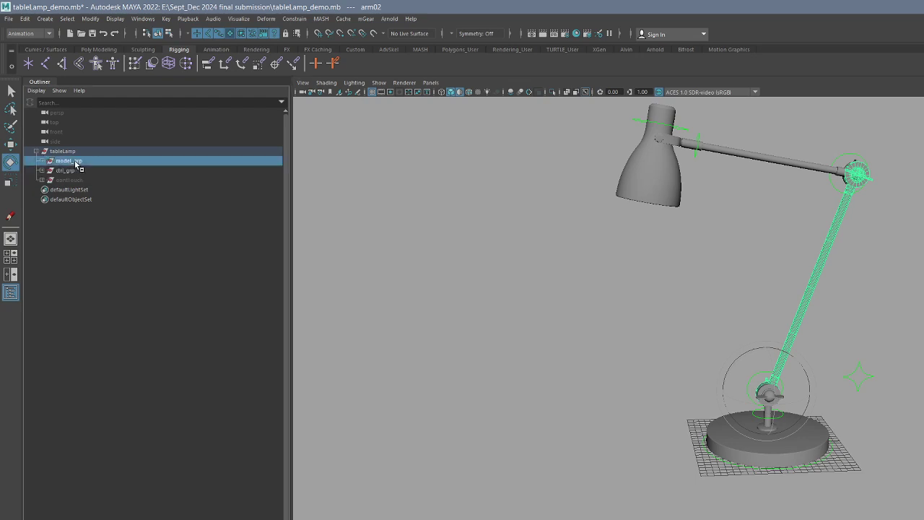
pyautogui.click(75, 161)
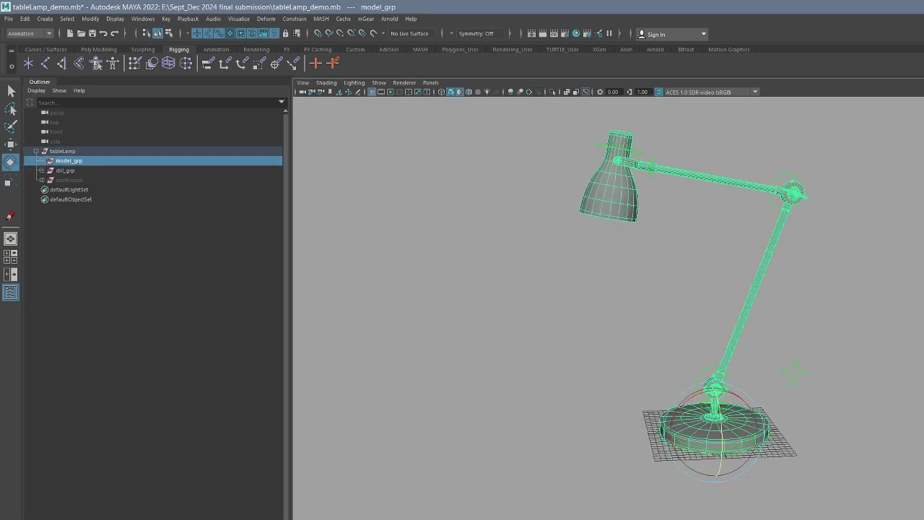
pyautogui.click(796, 291)
pyautogui.keyDown('alt'); pyautogui.moveTo(825, 293); pyautogui.dragTo(795, 317, button='middle'); pyautogui.keyUp('alt')
pyautogui.moveTo(687, 303); pyautogui.dragTo(728, 323)
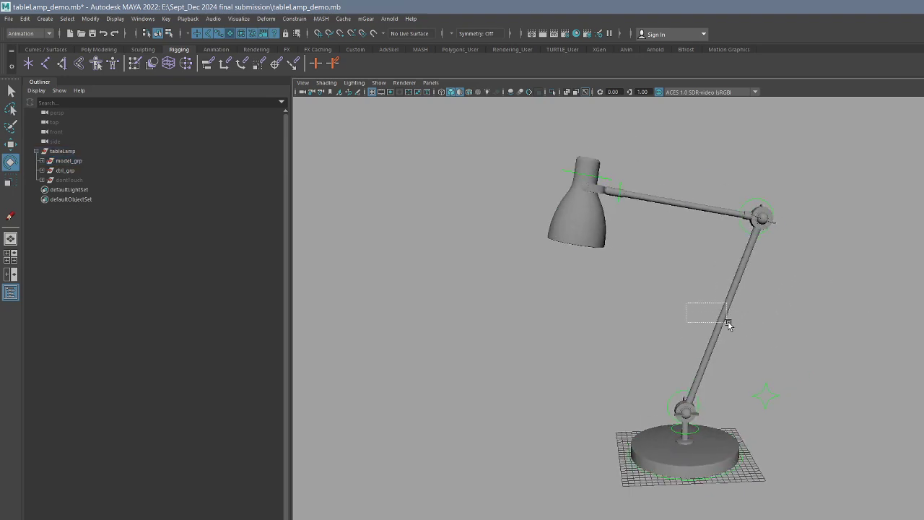
# Step: Try rotating the FK control handle_ctrl02 at the arm's lower joint and undo the rotation
pyautogui.click(765, 398)
pyautogui.press('w')
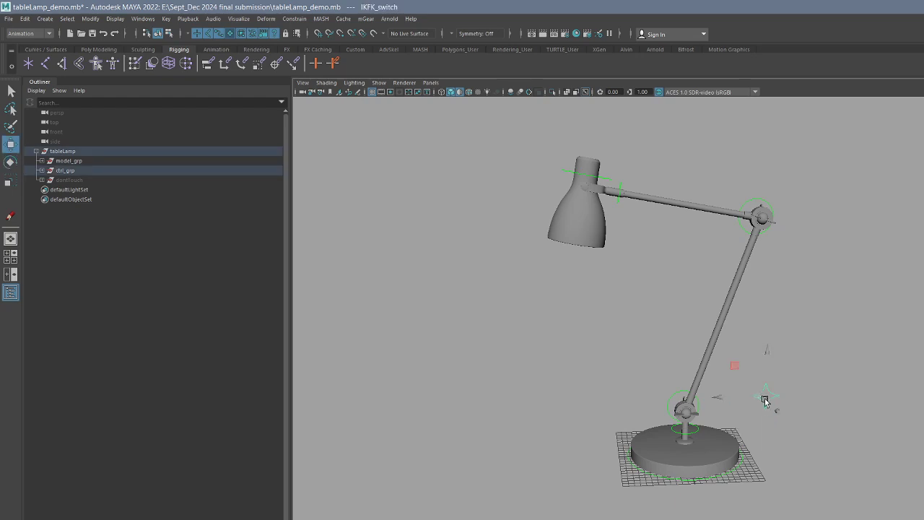
pyautogui.moveTo(733, 211)
pyautogui.mouseDown()
pyautogui.moveTo(775, 234)
pyautogui.moveTo(728, 210)
pyautogui.moveTo(733, 203)
pyautogui.mouseUp()
pyautogui.press('e')
pyautogui.hotkey('ctrl', 'z')
pyautogui.press('q')
pyautogui.moveTo(668, 393); pyautogui.dragTo(711, 358)
pyautogui.press('e')
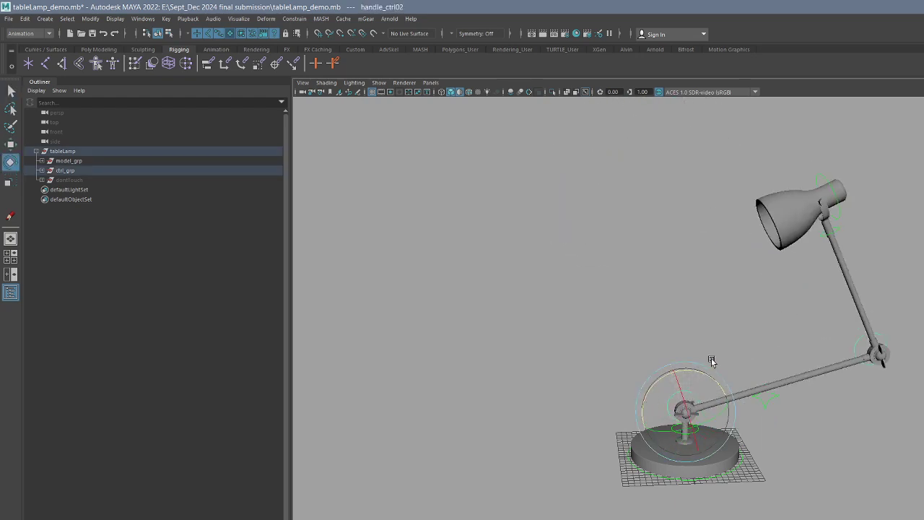
pyautogui.hotkey('ctrl', 'z')
pyautogui.press('q')
# Step: Change IKFK_switch's IKFK attribute so the lamp arm uses its IK controls
pyautogui.click(770, 391)
pyautogui.keyDown('alt'); pyautogui.moveTo(771, 390); pyautogui.dragTo(814, 387, button='middle'); pyautogui.keyUp('alt')
pyautogui.keyDown('alt'); pyautogui.moveTo(814, 387); pyautogui.dragTo(838, 387, button='right'); pyautogui.keyUp('alt')
pyautogui.press('t')
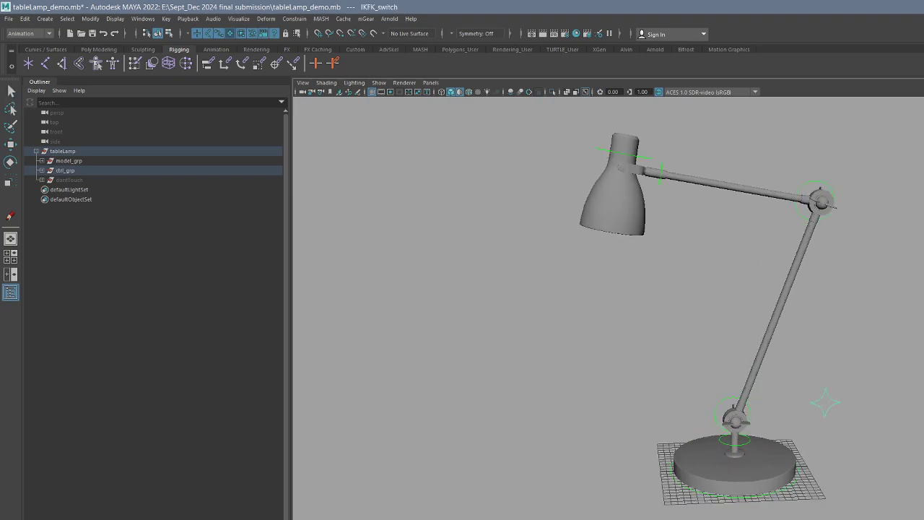
pyautogui.moveTo(628, 229); pyautogui.dragTo(657, 230, button='middle')
pyautogui.keyDown('alt'); pyautogui.moveTo(657, 229); pyautogui.dragTo(681, 231); pyautogui.keyUp('alt')
pyautogui.press('q')
# Step: Try moving IK_lamp_ctrl01 and the pole vector control IK_lampPV_ctrl01, and undo both moves
pyautogui.click(644, 181)
pyautogui.press('w')
pyautogui.keyDown('alt'); pyautogui.moveTo(644, 181); pyautogui.dragTo(653, 242); pyautogui.keyUp('alt')
pyautogui.click(831, 146)
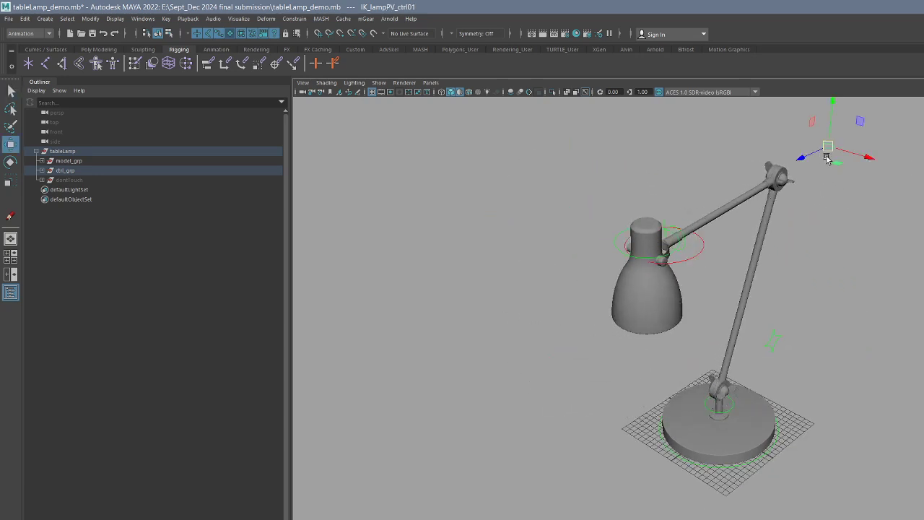
pyautogui.moveTo(830, 146); pyautogui.dragTo(898, 186)
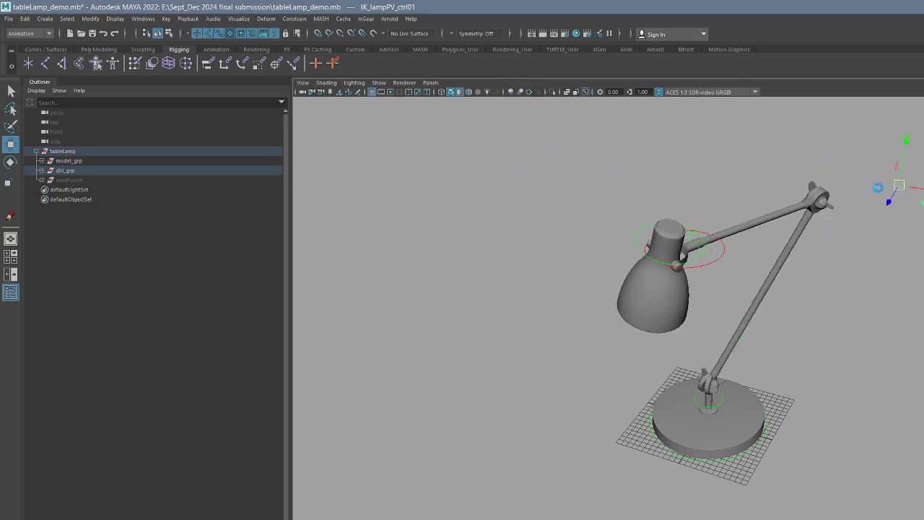
pyautogui.hotkey('ctrl', 'z')
pyautogui.press('q')
pyautogui.click(729, 265)
pyautogui.click(722, 257)
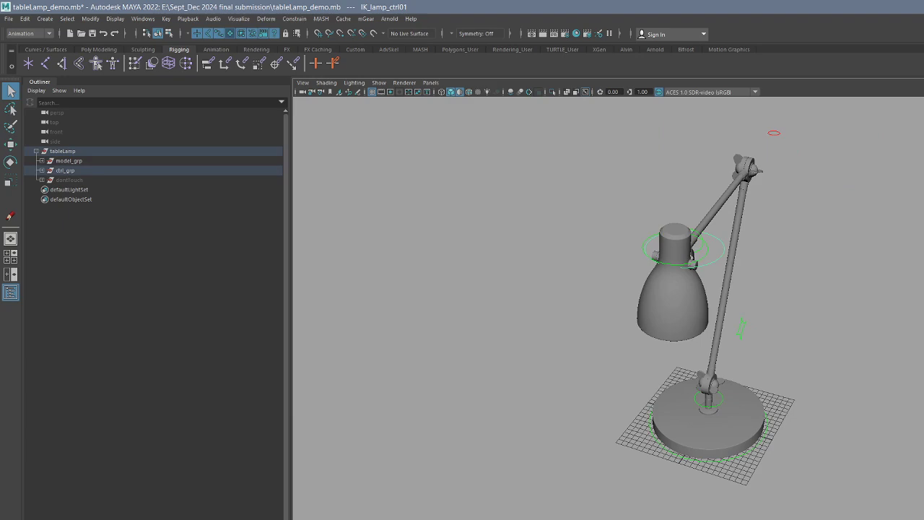
pyautogui.hotkey('ctrl', 'z')
pyautogui.moveTo(774, 138); pyautogui.dragTo(786, 144)
pyautogui.click(805, 358)
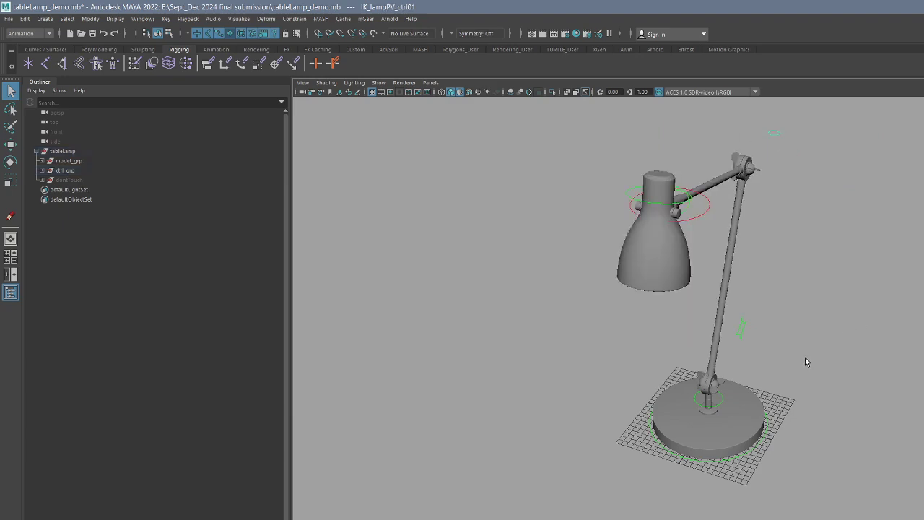
# Step: Try moving the whole lamp with base_ctrl01 and undo the move
pyautogui.moveTo(725, 318); pyautogui.dragTo(766, 350)
pyautogui.keyDown('alt'); pyautogui.moveTo(805, 426); pyautogui.dragTo(754, 437); pyautogui.keyUp('alt')
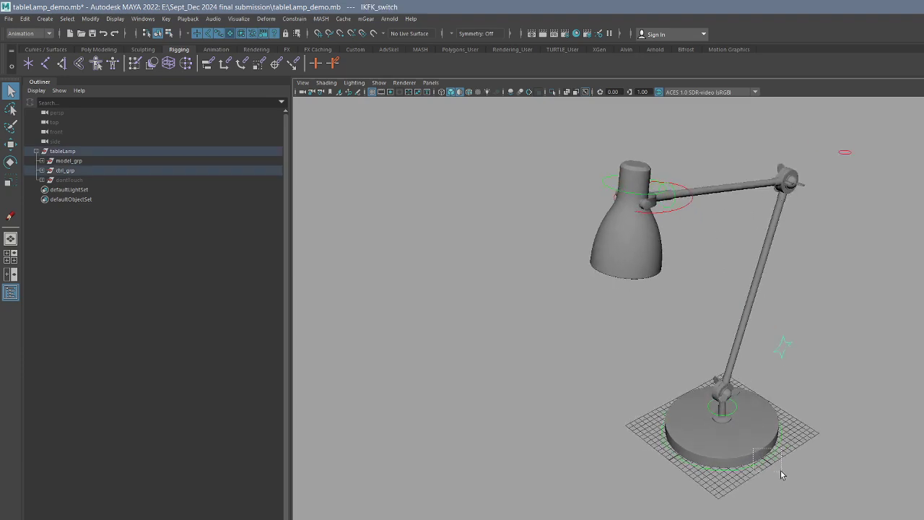
pyautogui.moveTo(780, 474); pyautogui.dragTo(782, 477)
pyautogui.press('w')
pyautogui.moveTo(722, 418); pyautogui.dragTo(796, 396)
pyautogui.hotkey('ctrl', 'z')
pyautogui.keyDown('alt'); pyautogui.moveTo(817, 436); pyautogui.dragTo(810, 419); pyautogui.keyUp('alt')
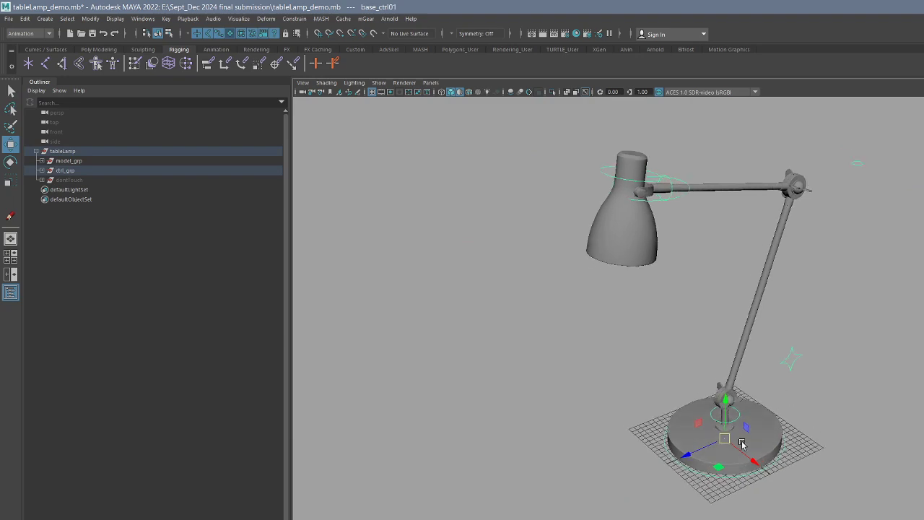
# Step: Move base_ctrl01 off the grid and scrub IKFK_switch's IKFK attribute to test the switch there
pyautogui.moveTo(726, 440); pyautogui.dragTo(912, 475)
pyautogui.press('q')
pyautogui.moveTo(923, 423); pyautogui.dragTo(923, 393)
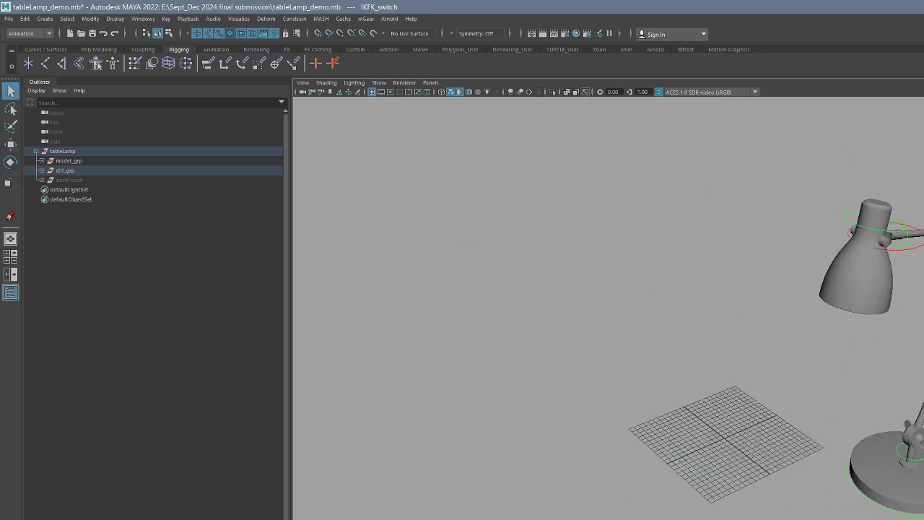
pyautogui.click(923, 253)
pyautogui.moveTo(852, 255); pyautogui.dragTo(741, 384, button='middle')
# Step: Scale up the whole lamp with base_ctrl01 and change IKFK_switch's IKFK attribute to show the FK controls
pyautogui.moveTo(920, 496); pyautogui.dragTo(923, 519)
pyautogui.press('r')
pyautogui.moveTo(908, 474); pyautogui.dragTo(923, 462)
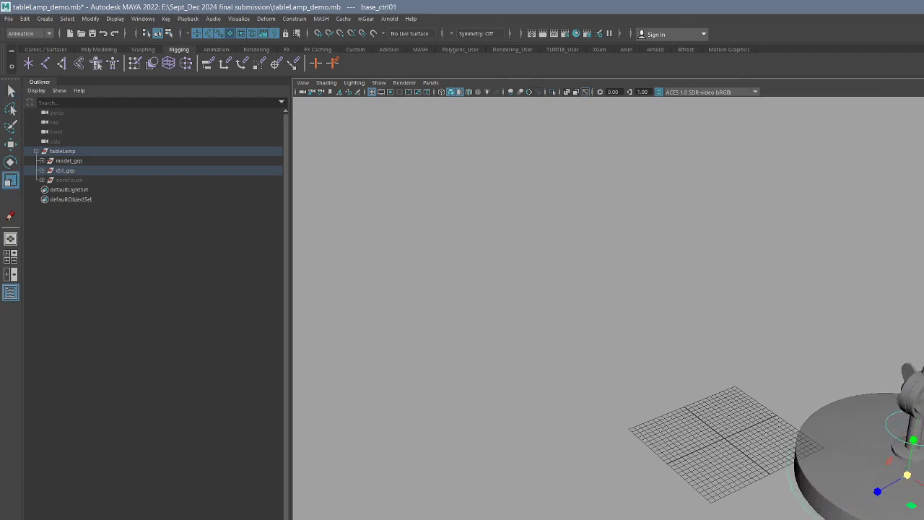
pyautogui.scroll(-3, 866, 441)
pyautogui.moveTo(817, 419); pyautogui.dragTo(923, 416)
pyautogui.click(923, 260)
pyautogui.scroll(-3, 867, 289)
pyautogui.keyDown('alt'); pyautogui.moveTo(867, 289); pyautogui.dragTo(891, 393, button='middle'); pyautogui.keyUp('alt')
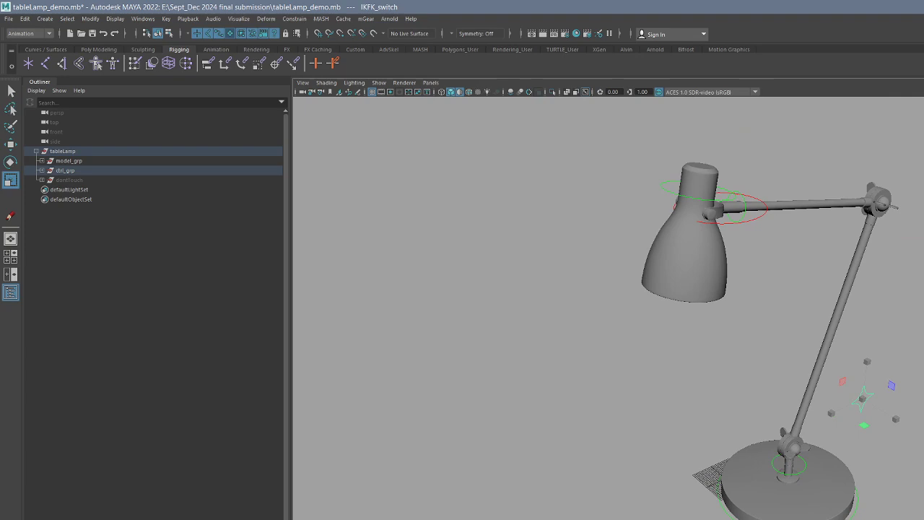
pyautogui.click(923, 253)
pyautogui.moveTo(898, 243); pyautogui.dragTo(860, 347, button='middle')
pyautogui.keyDown('alt'); pyautogui.moveTo(880, 391); pyautogui.dragTo(923, 301, button='middle'); pyautogui.keyUp('alt')
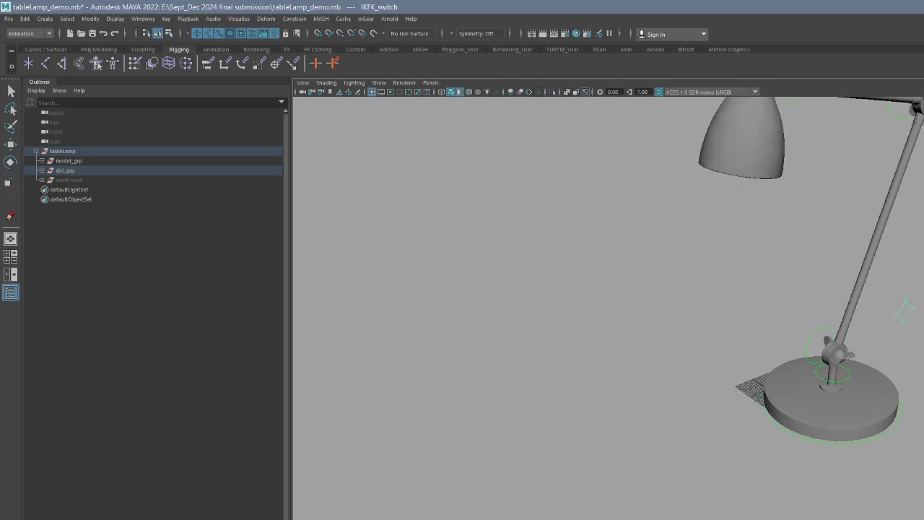
# Step: Select base_ctrl01 for scaling and undo the test moves and scaling of the lamp
pyautogui.scroll(-3, 859, 346)
pyautogui.moveTo(812, 365); pyautogui.dragTo(813, 416)
pyautogui.press('r')
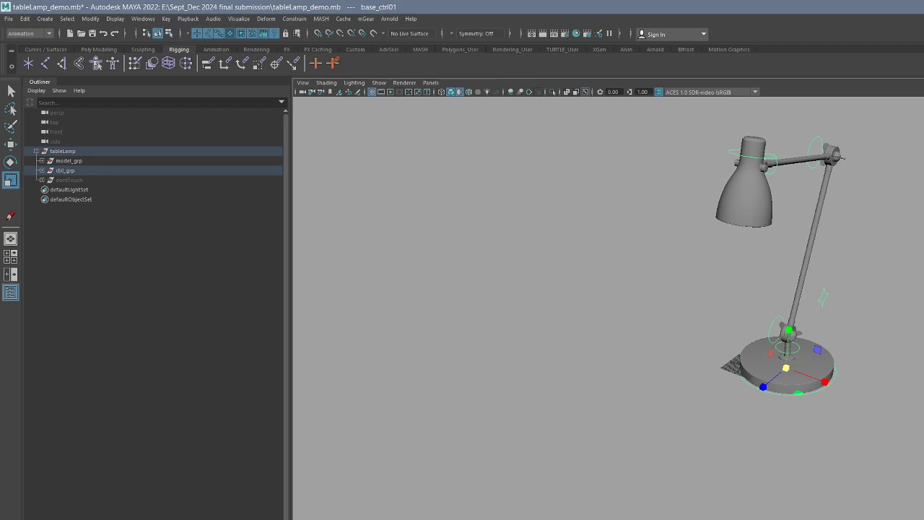
pyautogui.keyDown('alt'); pyautogui.moveTo(859, 362); pyautogui.dragTo(815, 360, button='middle'); pyautogui.keyUp('alt')
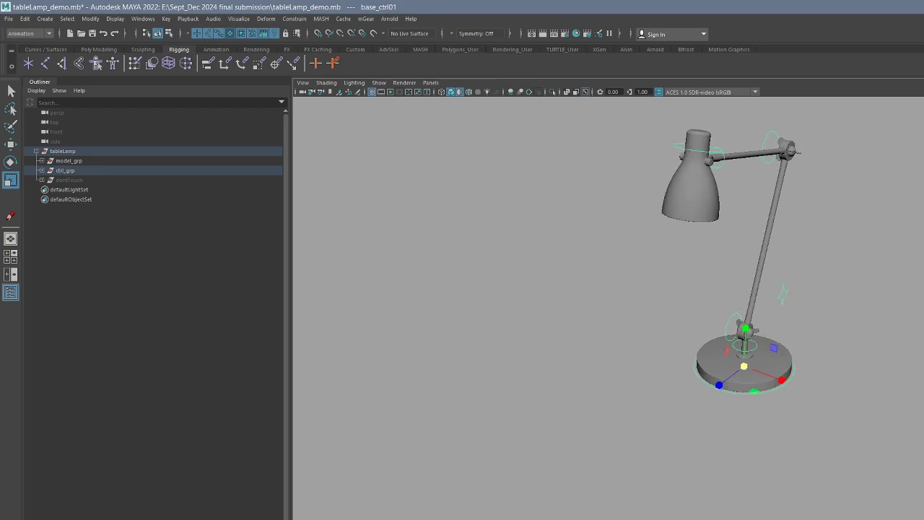
pyautogui.hotkey('ctrl', 'z')
# Step: Select all of the lamp's controls and frame them to check the restored rig
pyautogui.click(859, 367)
pyautogui.moveTo(859, 367); pyautogui.dragTo(634, 311)
pyautogui.press('f')
pyautogui.keyDown('alt'); pyautogui.moveTo(841, 418); pyautogui.dragTo(764, 407); pyautogui.keyUp('alt')
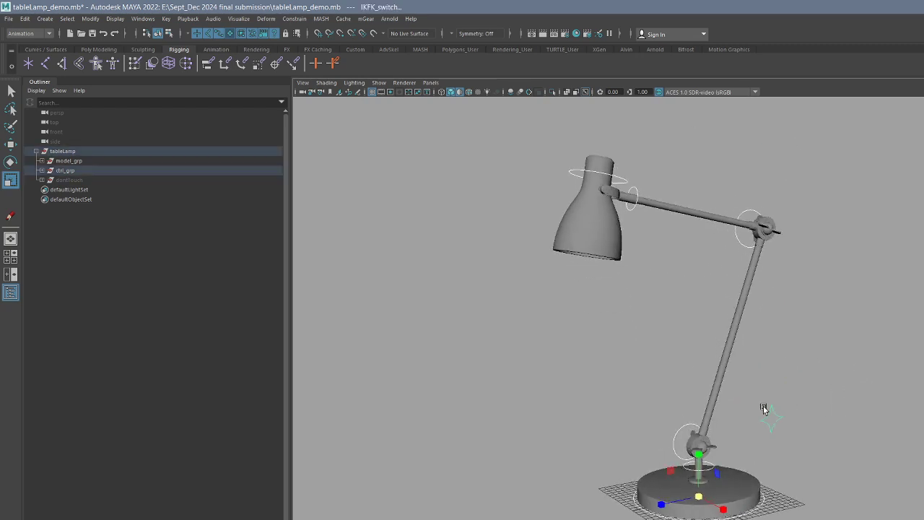
pyautogui.keyDown('alt'); pyautogui.moveTo(763, 408); pyautogui.dragTo(800, 390, button='middle'); pyautogui.keyUp('alt')
pyautogui.scroll(-2, 771, 372)
pyautogui.keyDown('alt'); pyautogui.moveTo(774, 376); pyautogui.dragTo(753, 377); pyautogui.keyUp('alt')
pyautogui.click(879, 364)
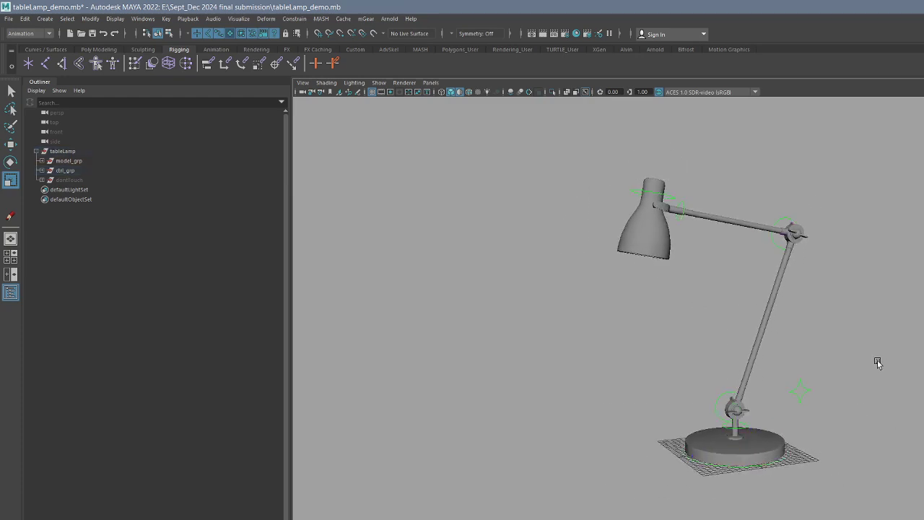
# Step: Collapse the tableLamp hierarchy and clear the selection with the whole lamp rig in view
pyautogui.keyDown('alt'); pyautogui.moveTo(868, 374); pyautogui.dragTo(876, 376, button='middle'); pyautogui.keyUp('alt')
pyautogui.keyDown('alt'); pyautogui.moveTo(876, 374); pyautogui.dragTo(852, 372); pyautogui.keyUp('alt')
pyautogui.moveTo(455, 136); pyautogui.dragTo(842, 345)
pyautogui.click(36, 151)
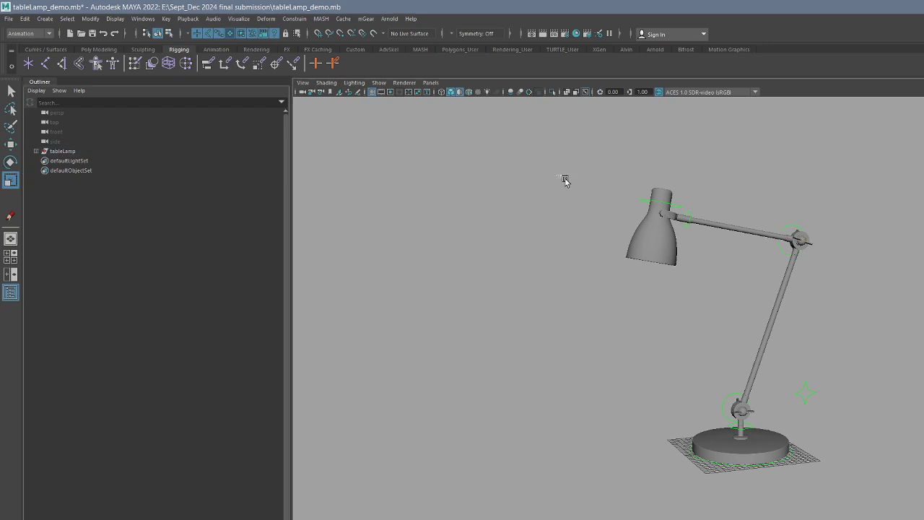
pyautogui.scroll(3, 882, 417)
pyautogui.moveTo(565, 177); pyautogui.dragTo(792, 371)
pyautogui.click(850, 383)
pyautogui.keyDown('alt'); pyautogui.moveTo(851, 383); pyautogui.dragTo(814, 366); pyautogui.keyUp('alt')
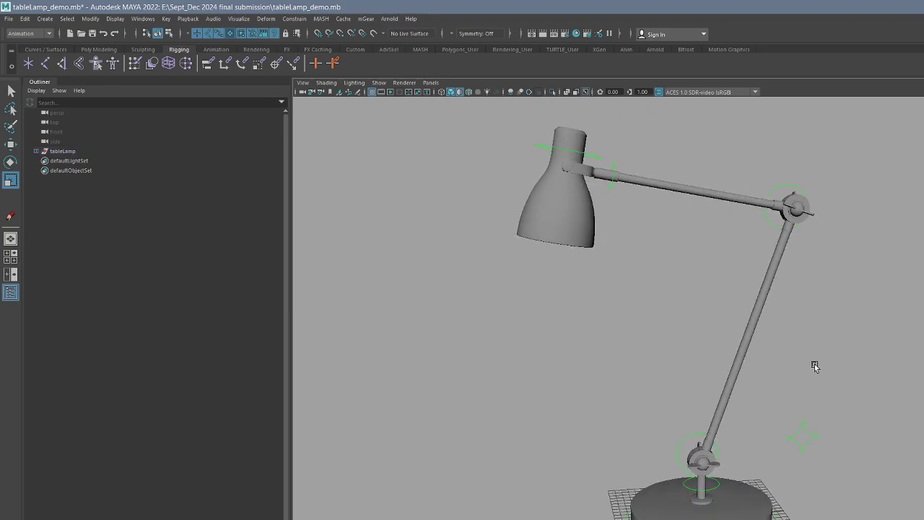
# Step: Save the scene as tableLamp_demo.mb in Maya Binary format, replacing the existing file
pyautogui.hotkey('ctrl', 'shift', 's')
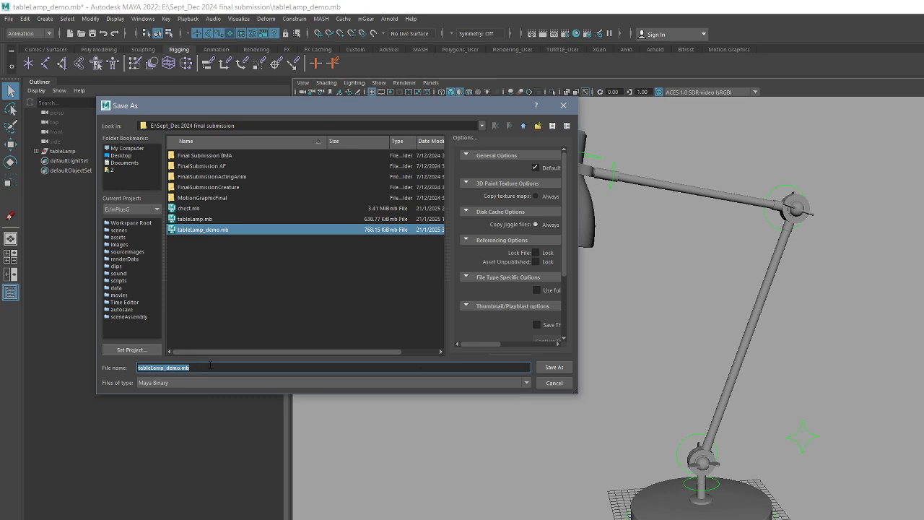
pyautogui.click(555, 367)
pyautogui.click(318, 267)
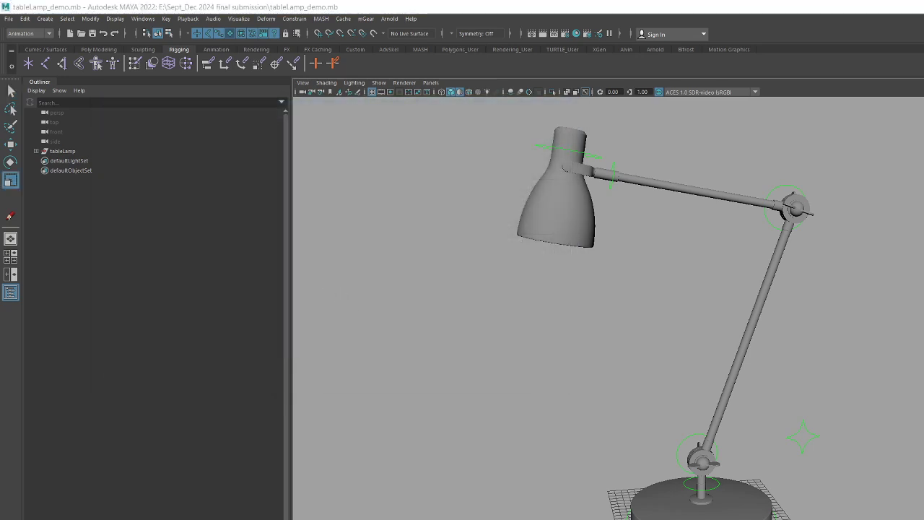
pyautogui.hotkey('alt', 'Tab')
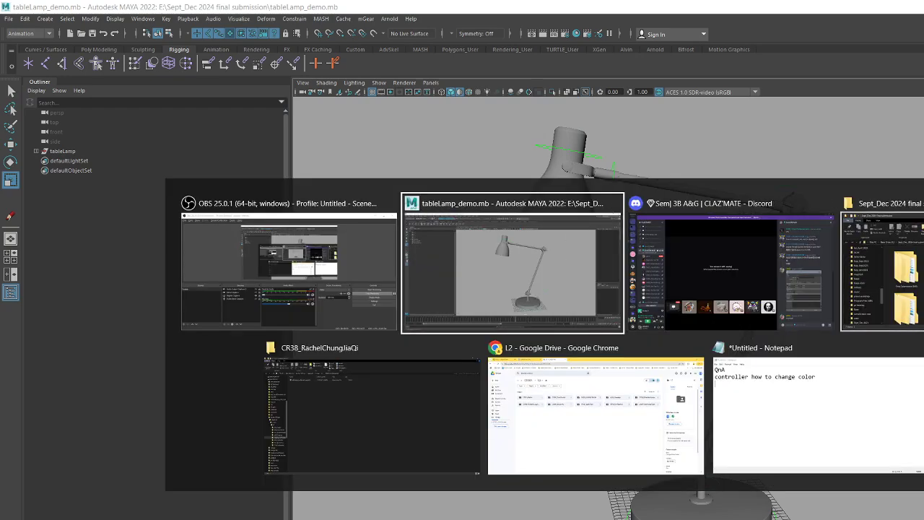
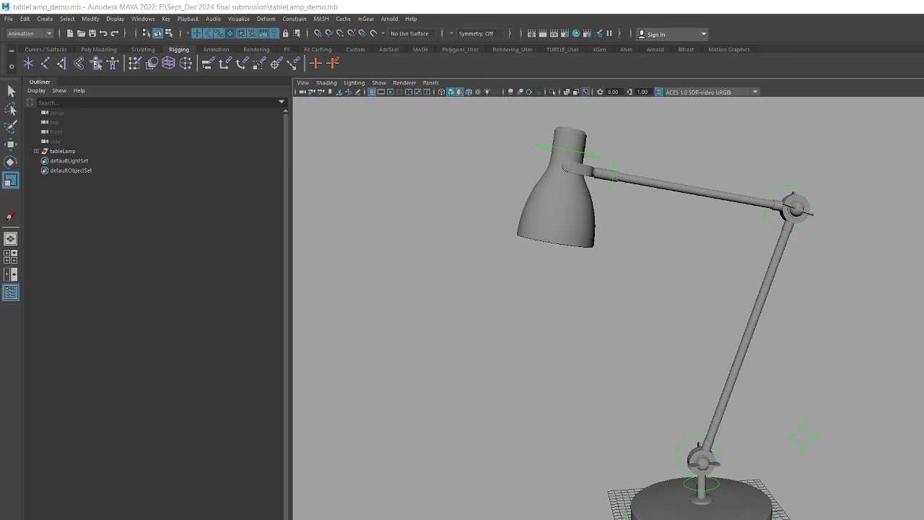
pyautogui.hotkey('alt', 'Tab')
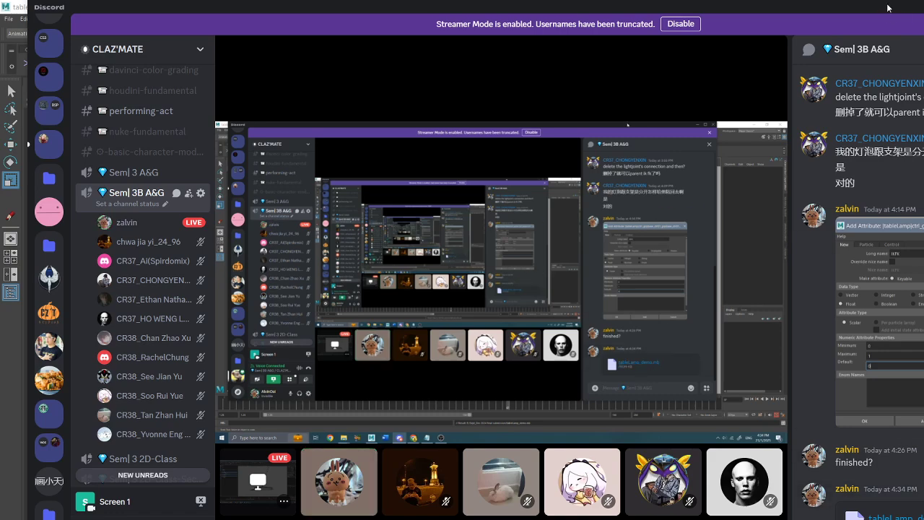
pyautogui.hotkey('alt', 'Tab')
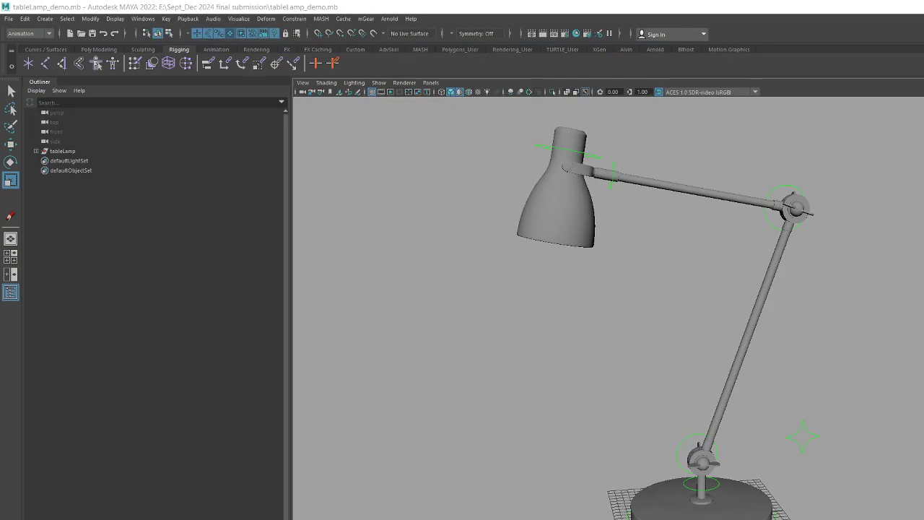